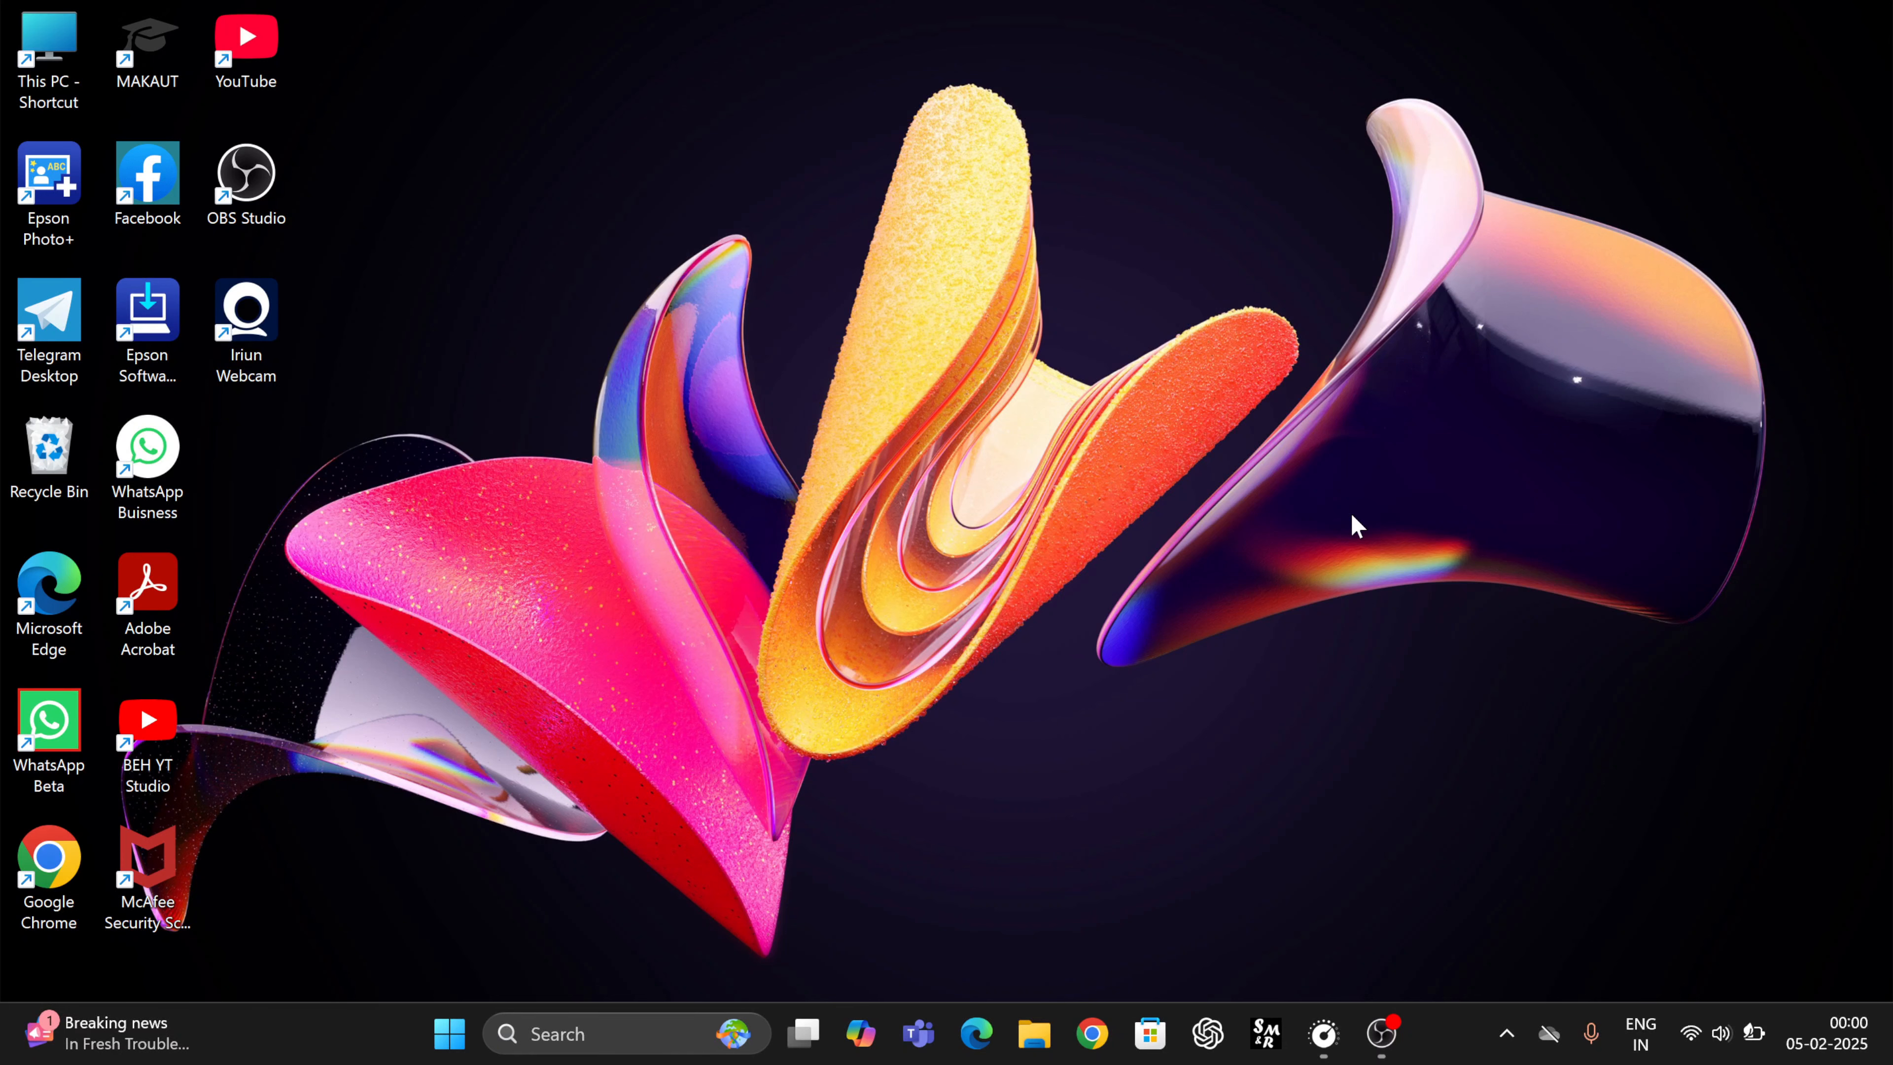
- Launch Chrome, search Google for 'caste certificate' and open the castcertificatewb.gov.in result
{"action": "left_click", "coordinate": [1073, 1040]}
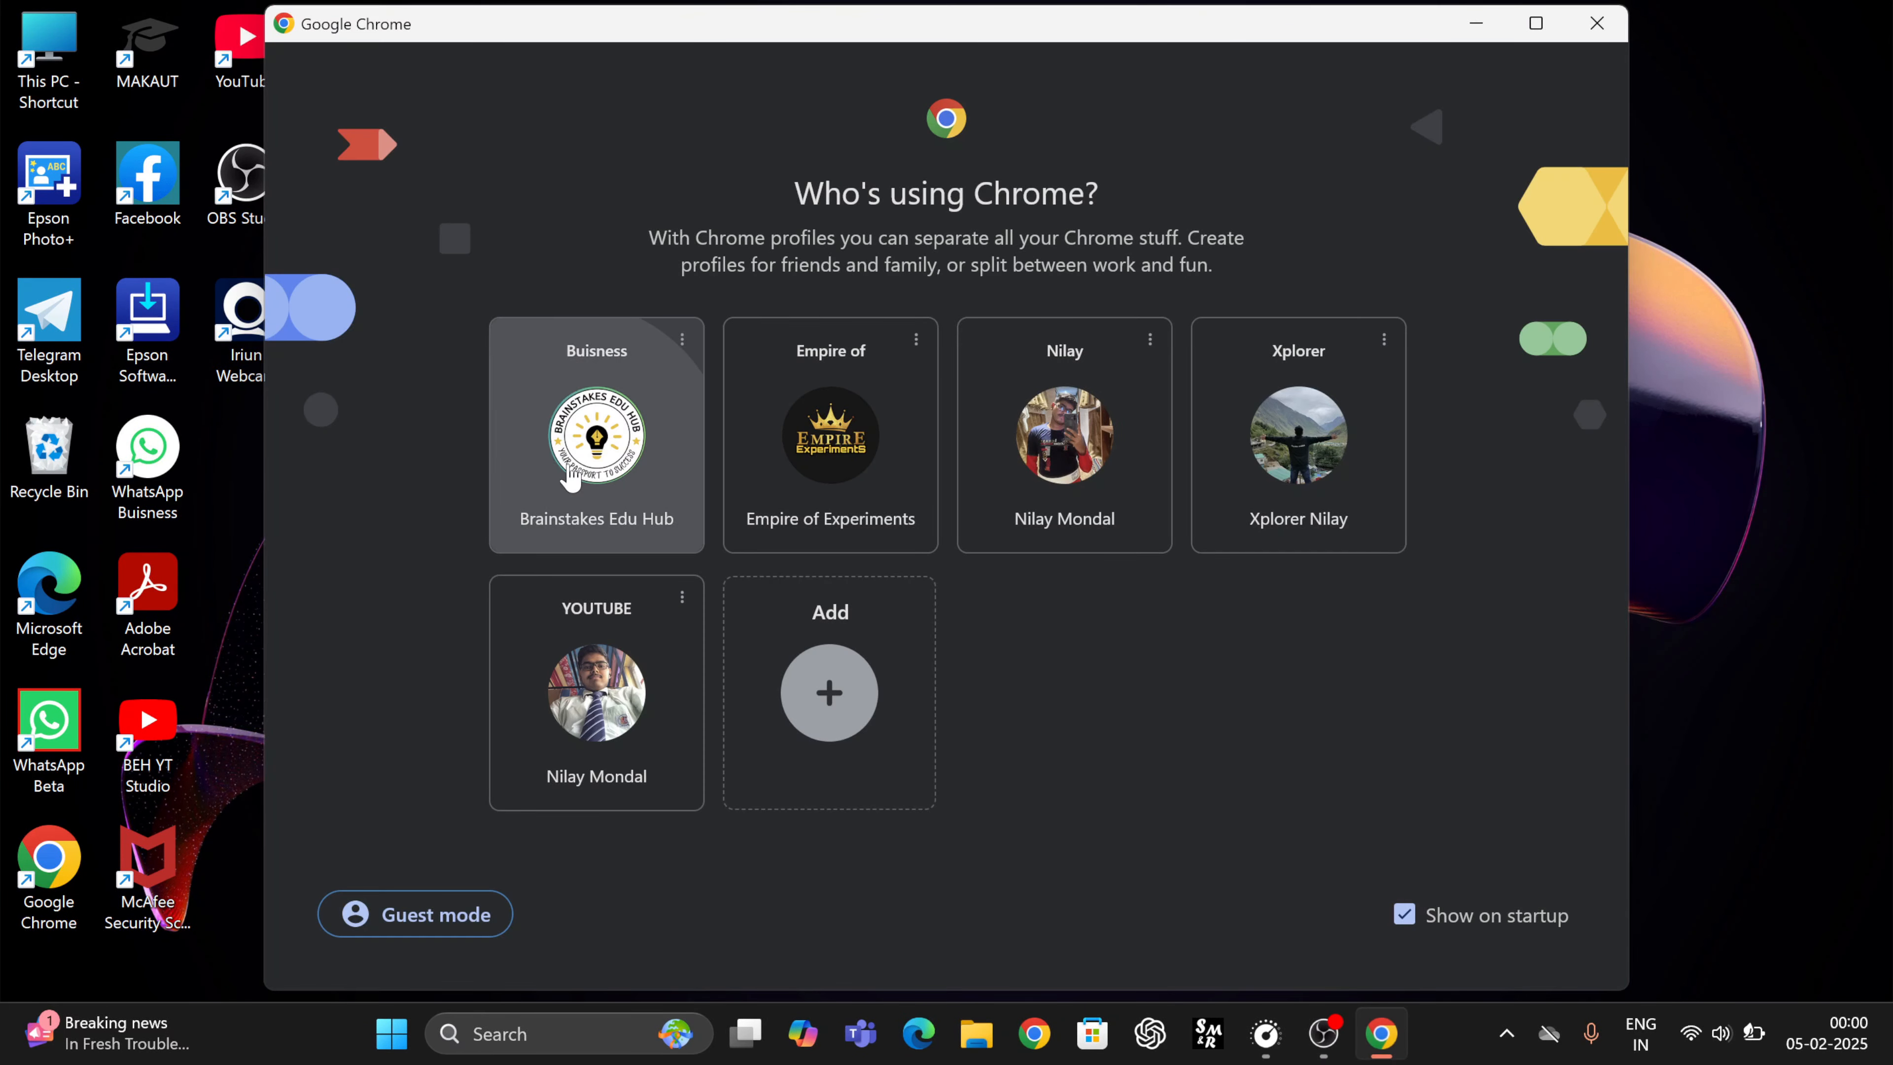
{"action": "left_click", "coordinate": [571, 475]}
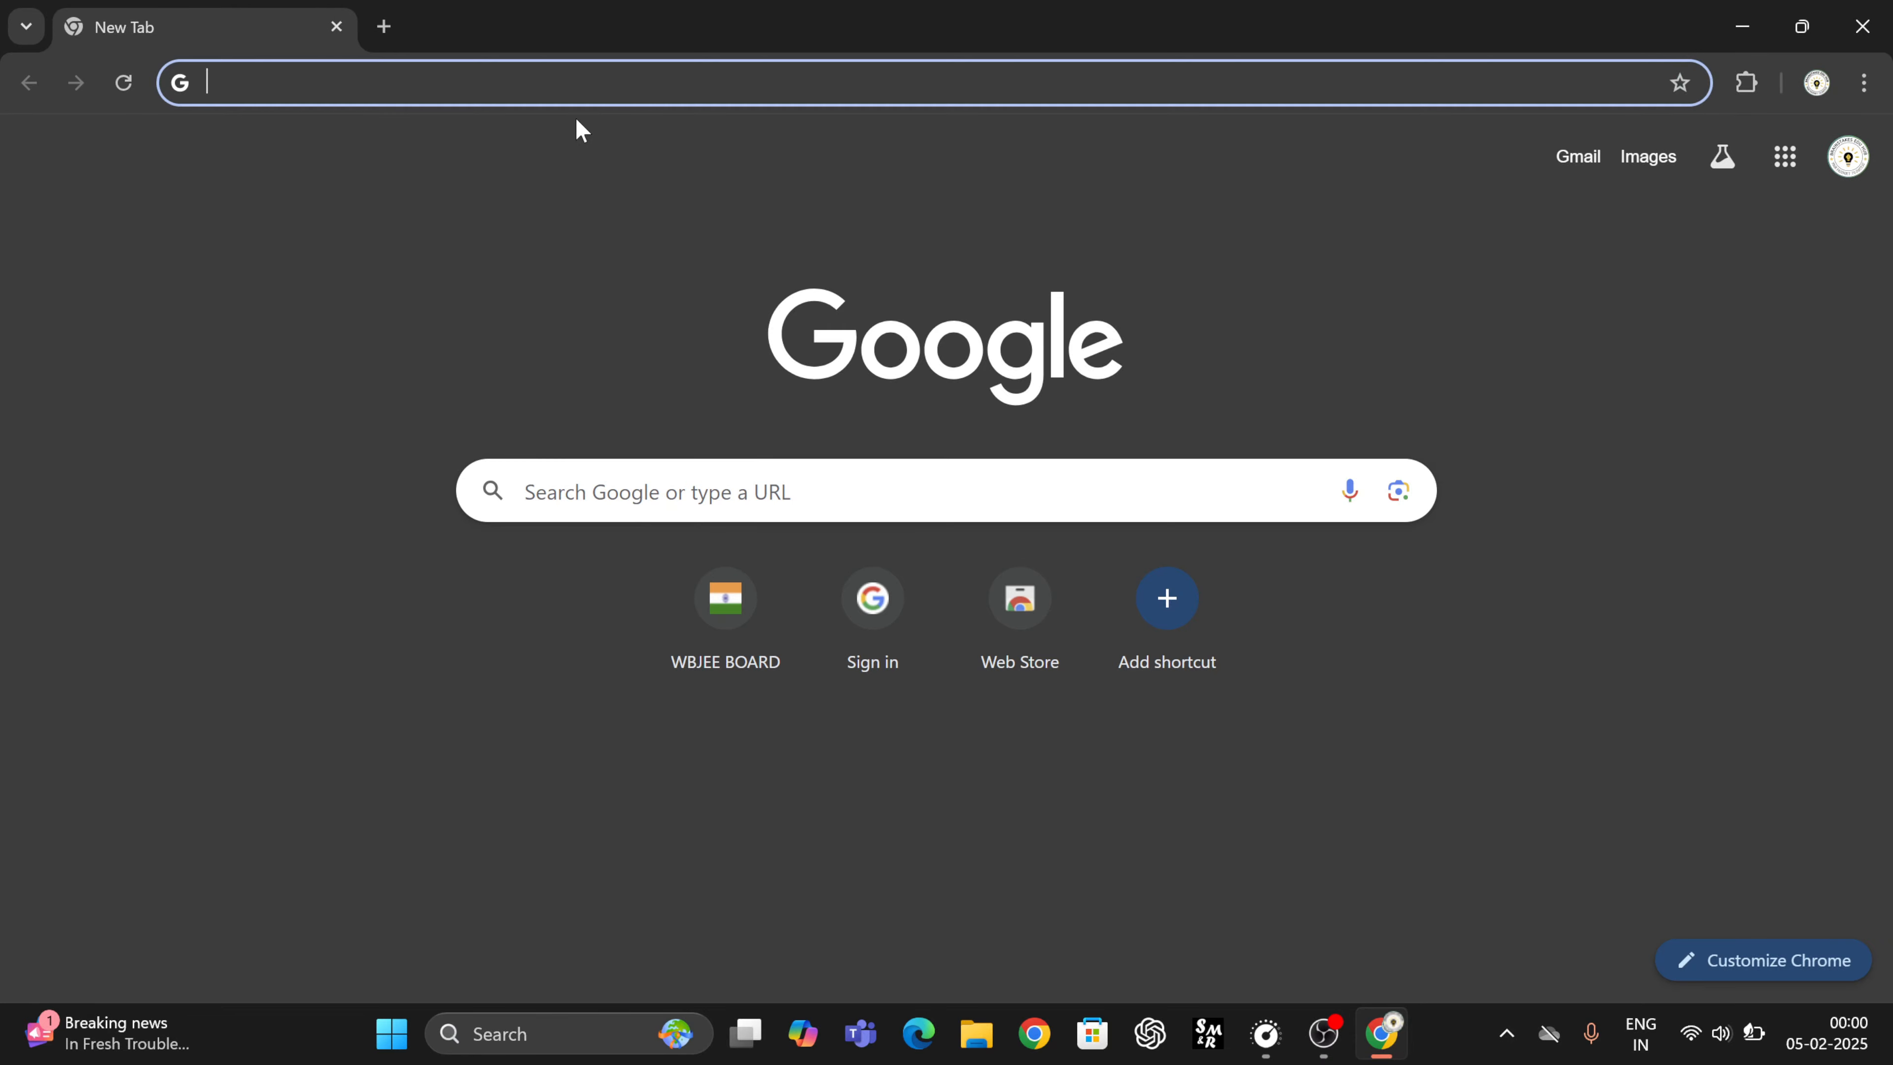
{"action": "left_click", "coordinate": [581, 83]}
{"action": "type", "text": "caste"}
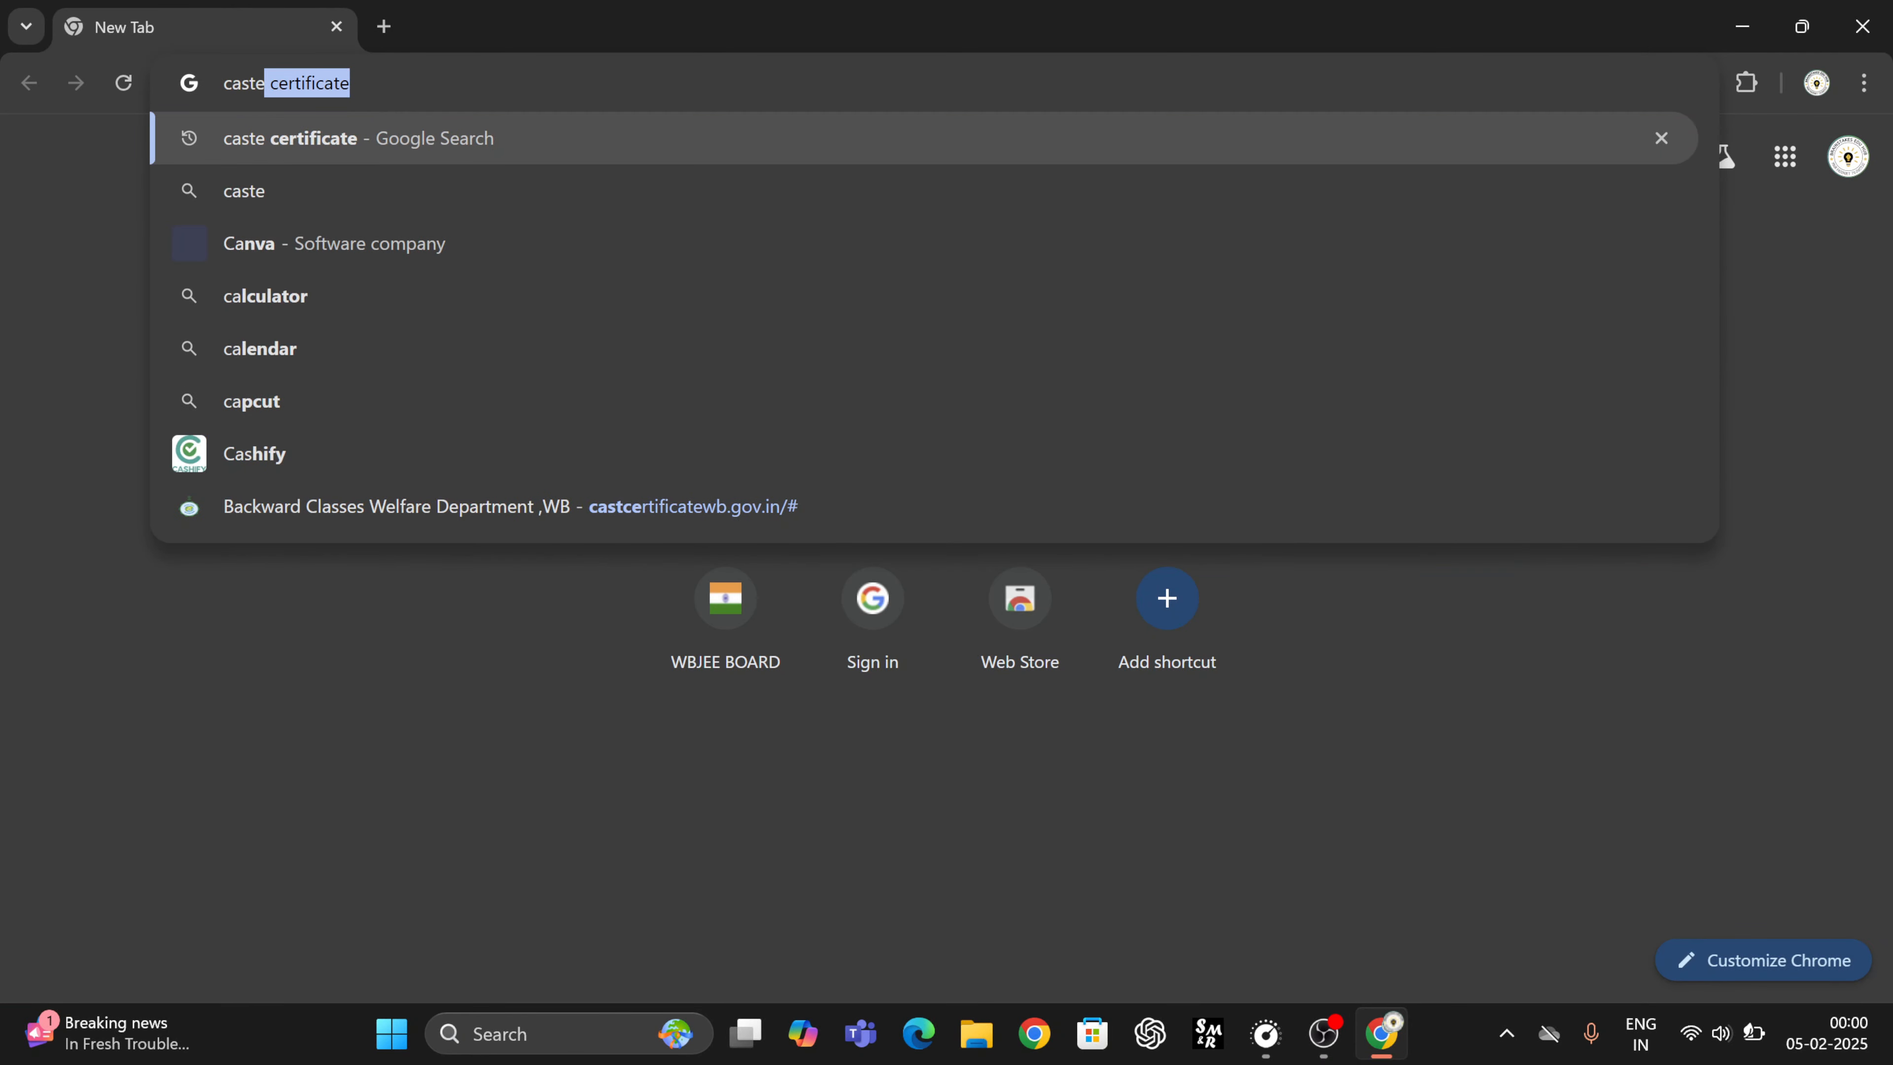
{"action": "type", "text": " certificate"}
{"action": "key", "text": "Return"}
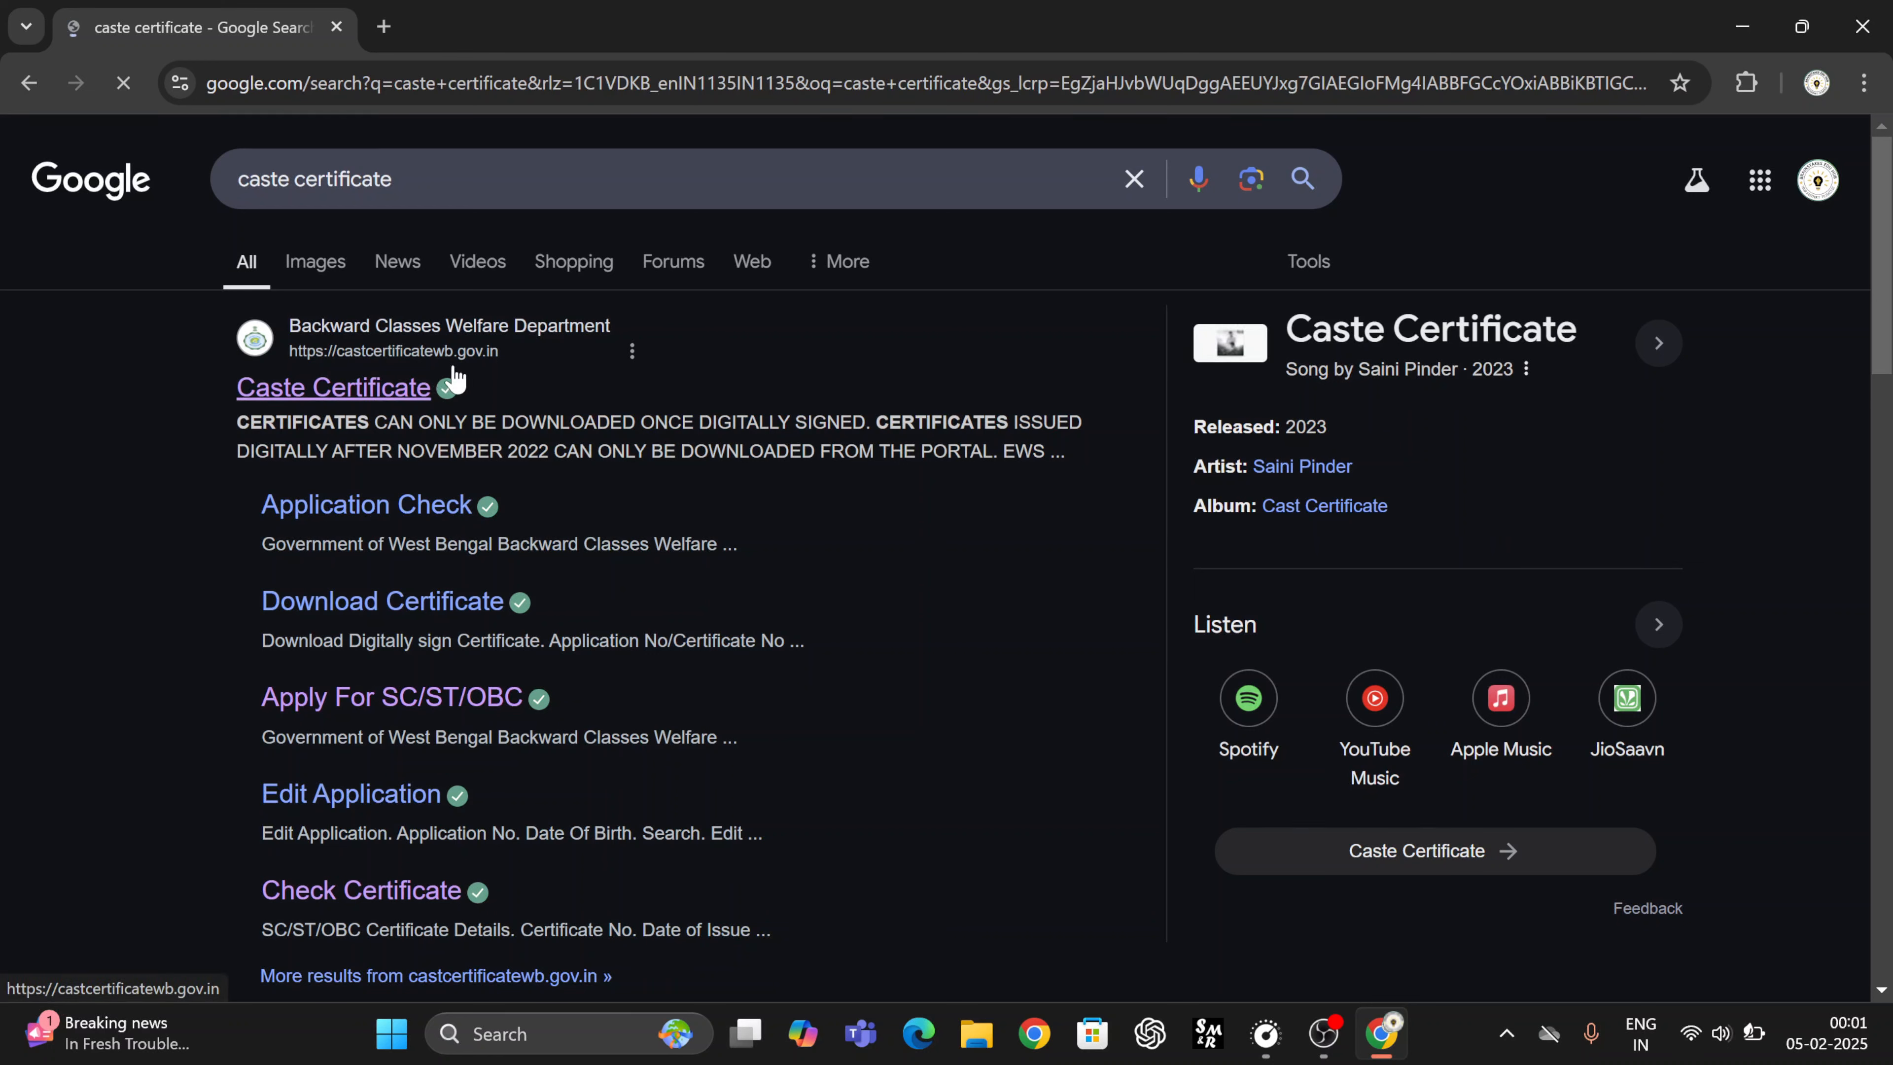
{"action": "left_click", "coordinate": [414, 391]}
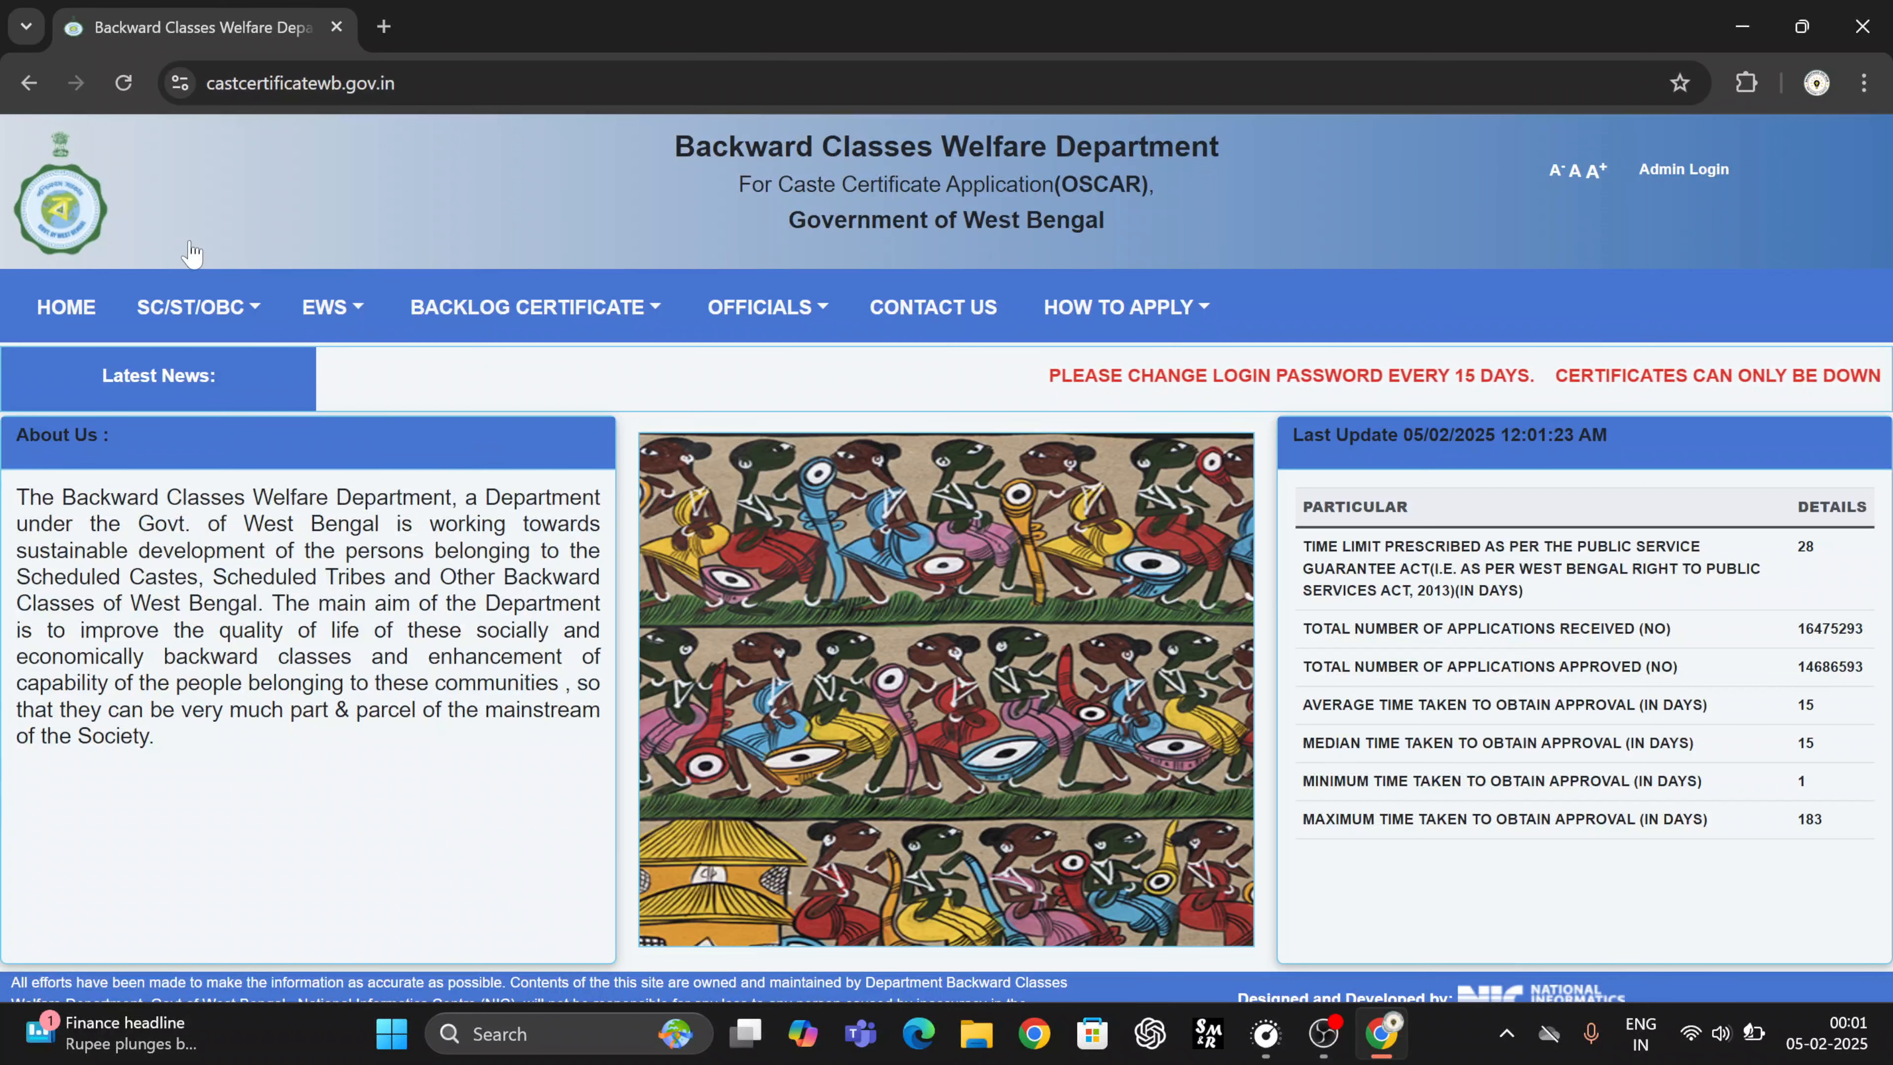
- Start a new EWS certificate application from the EWS menu's APPLY FOR EWS option
{"action": "left_click", "coordinate": [195, 307]}
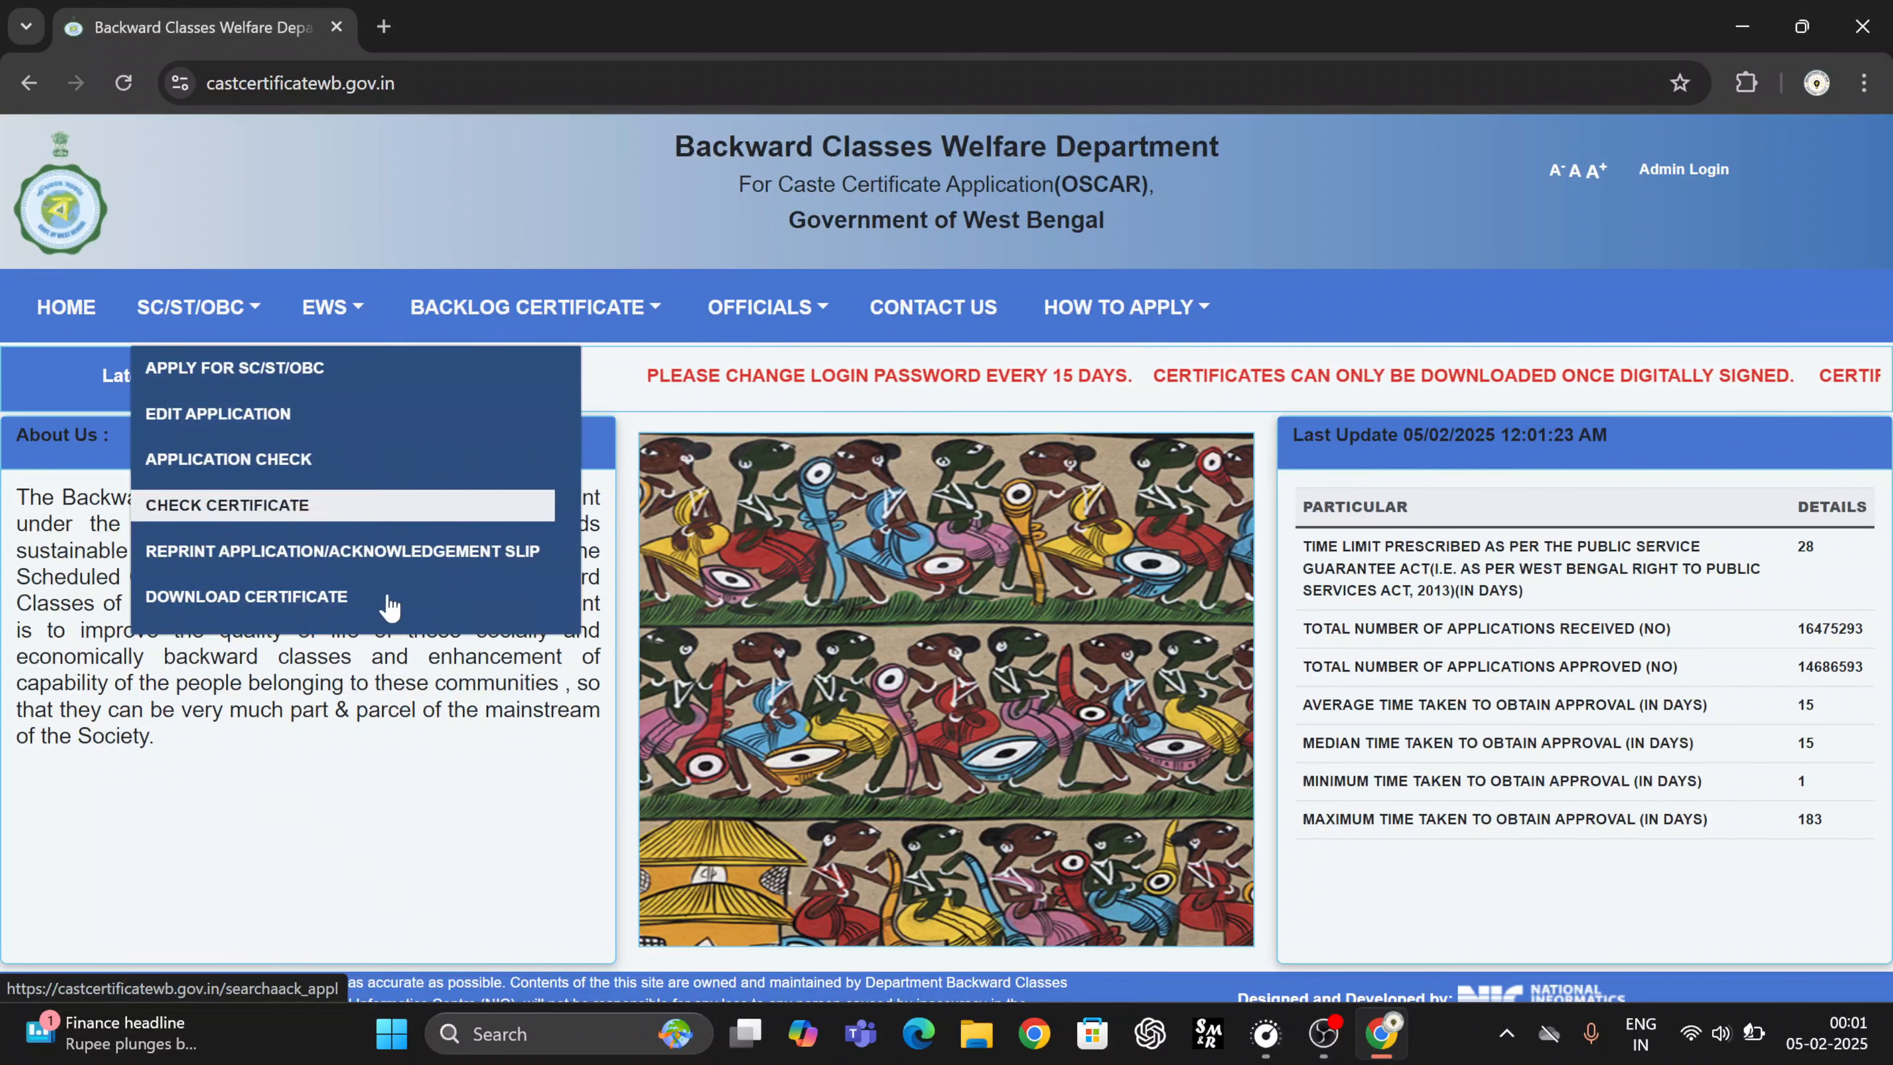
{"action": "mouse_move", "coordinate": [371, 297]}
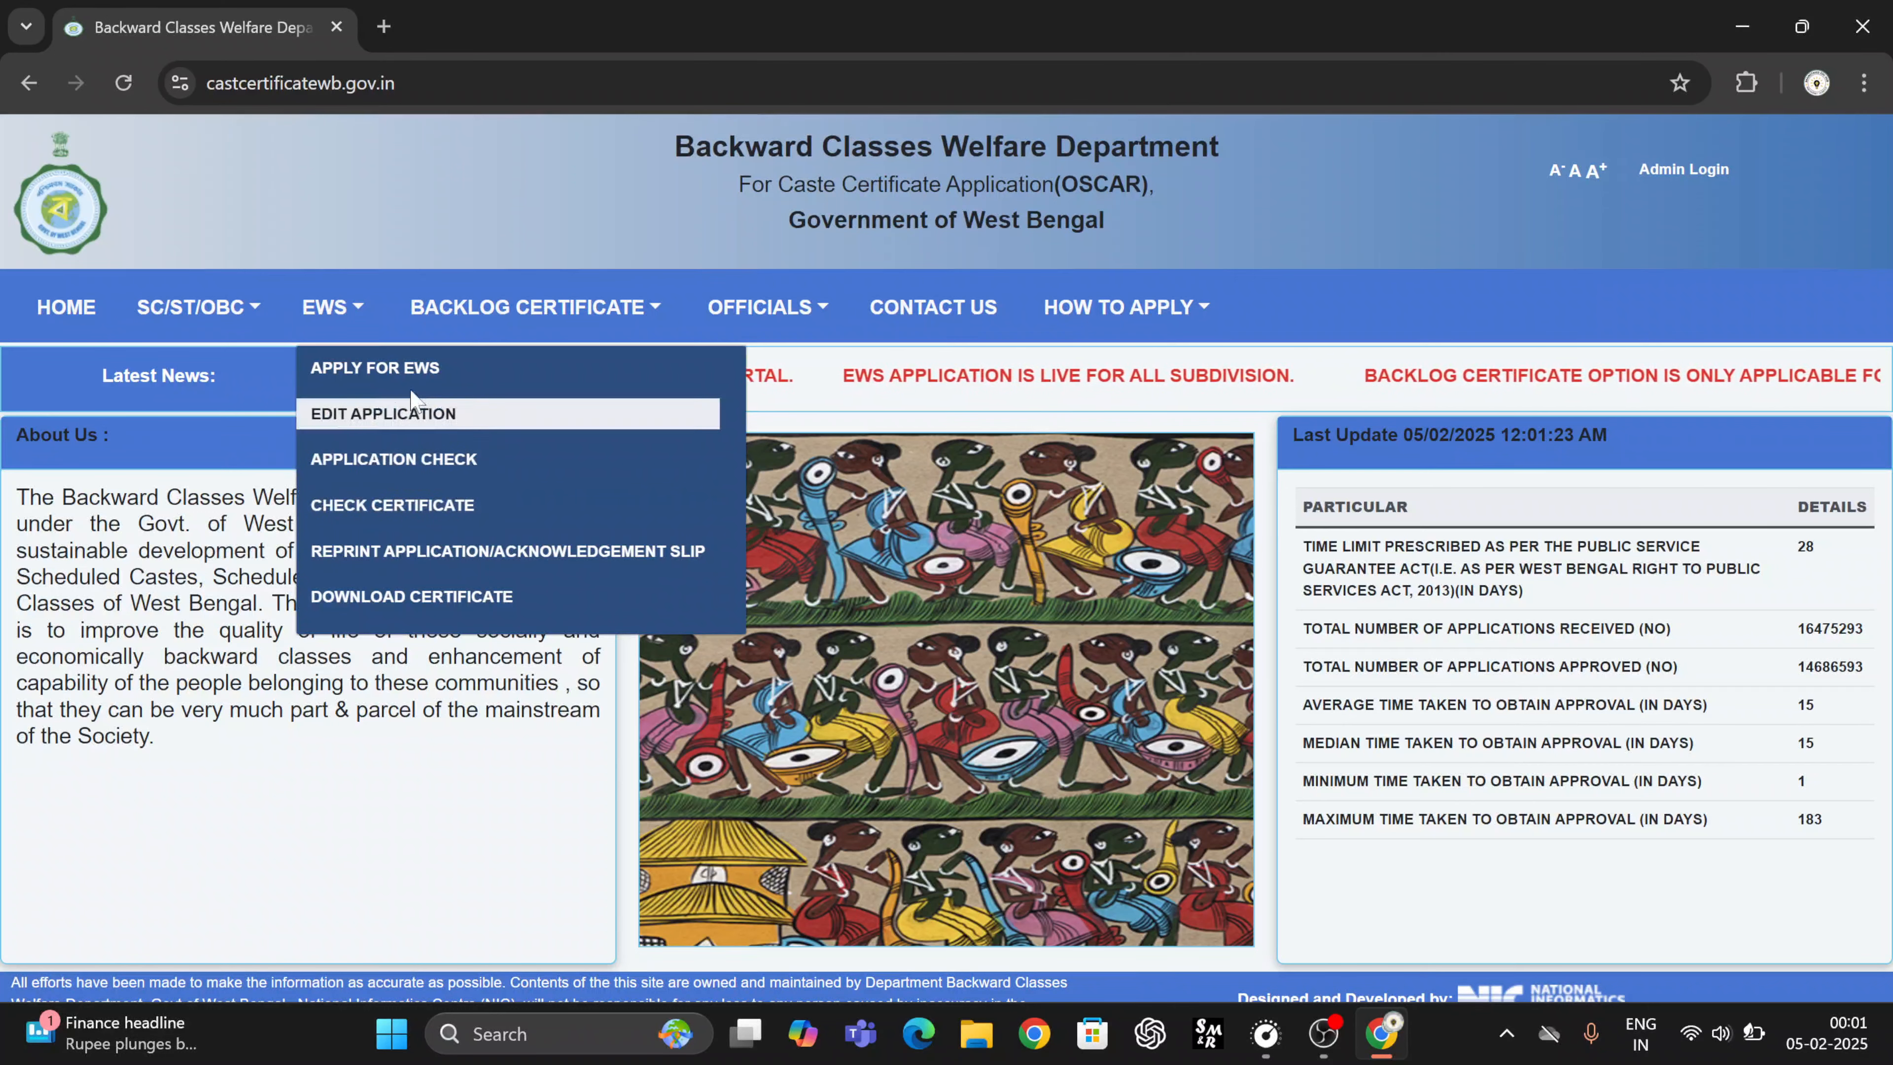
{"action": "left_click", "coordinate": [406, 373]}
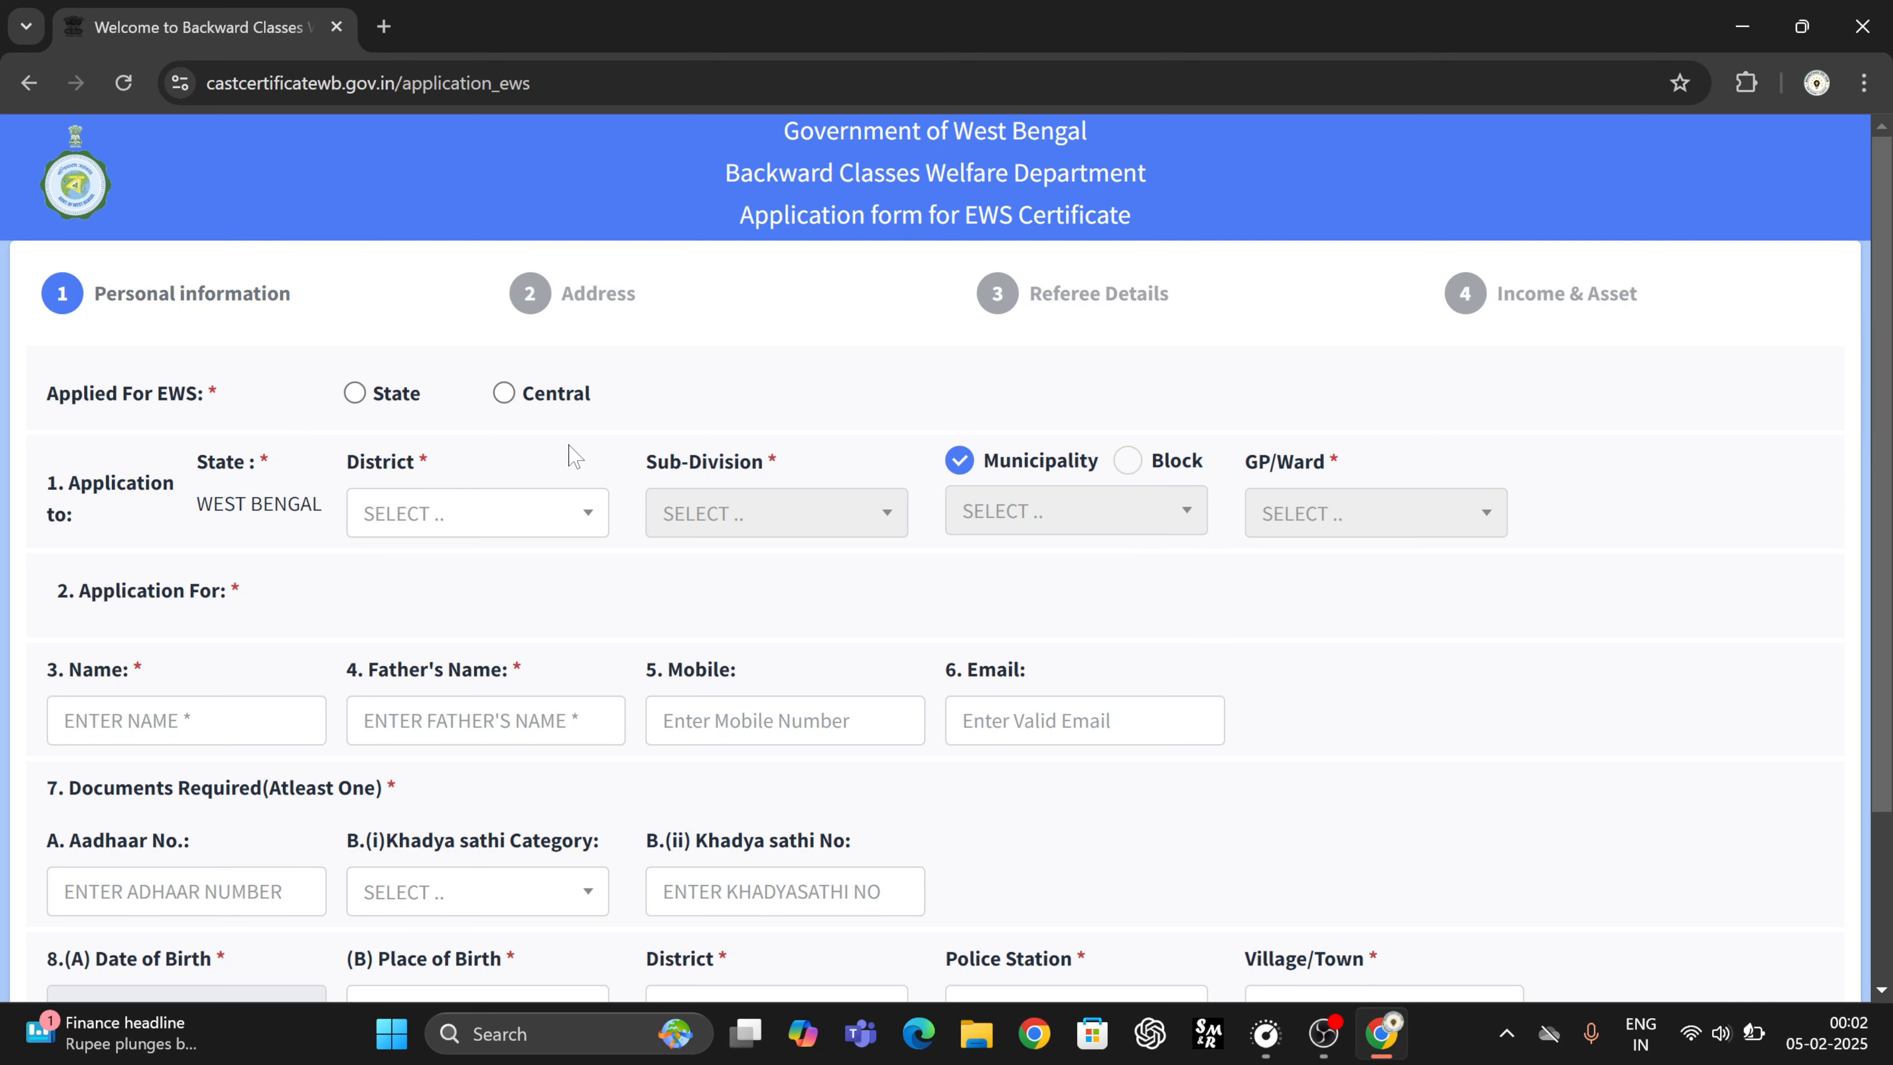
- Set Applied For EWS to Central and answer NO for an already processed State certificate
{"action": "left_click", "coordinate": [388, 396]}
{"action": "left_click", "coordinate": [501, 397]}
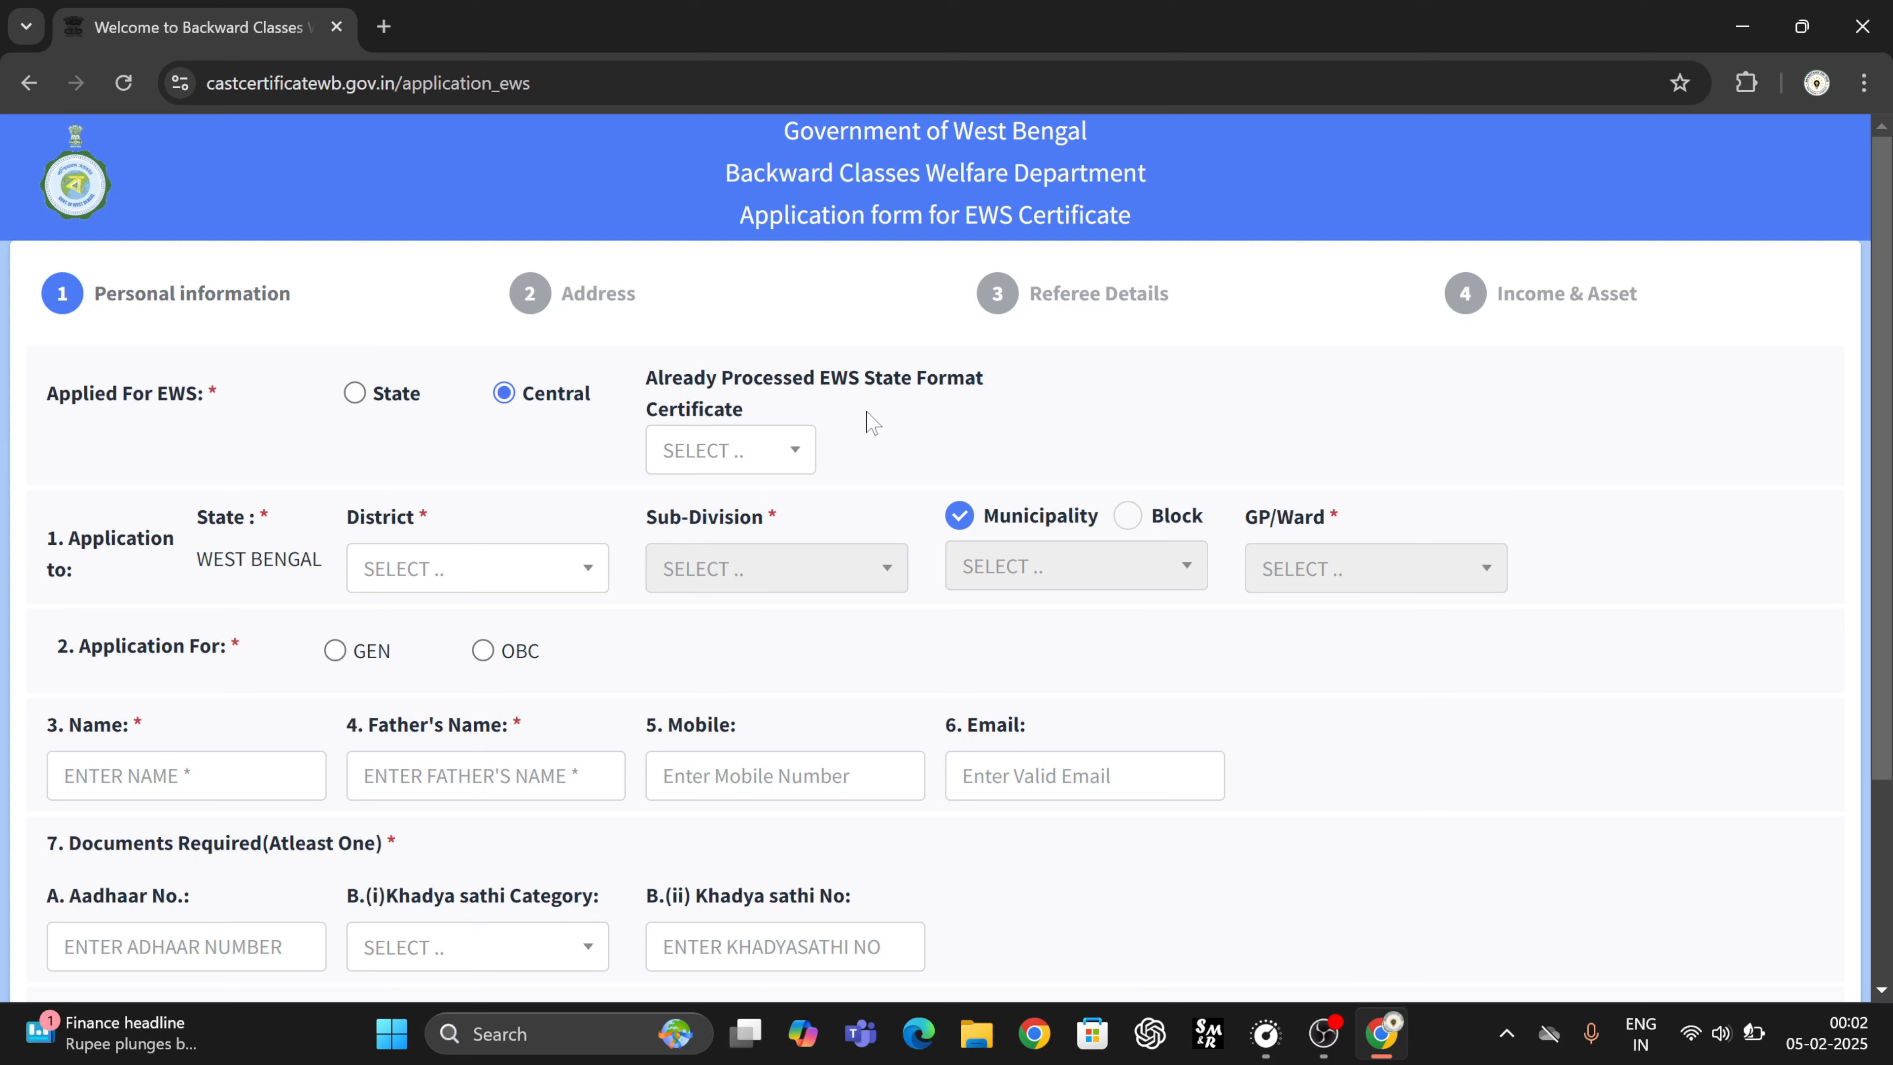
{"action": "left_click", "coordinate": [712, 457]}
{"action": "left_click", "coordinate": [714, 598]}
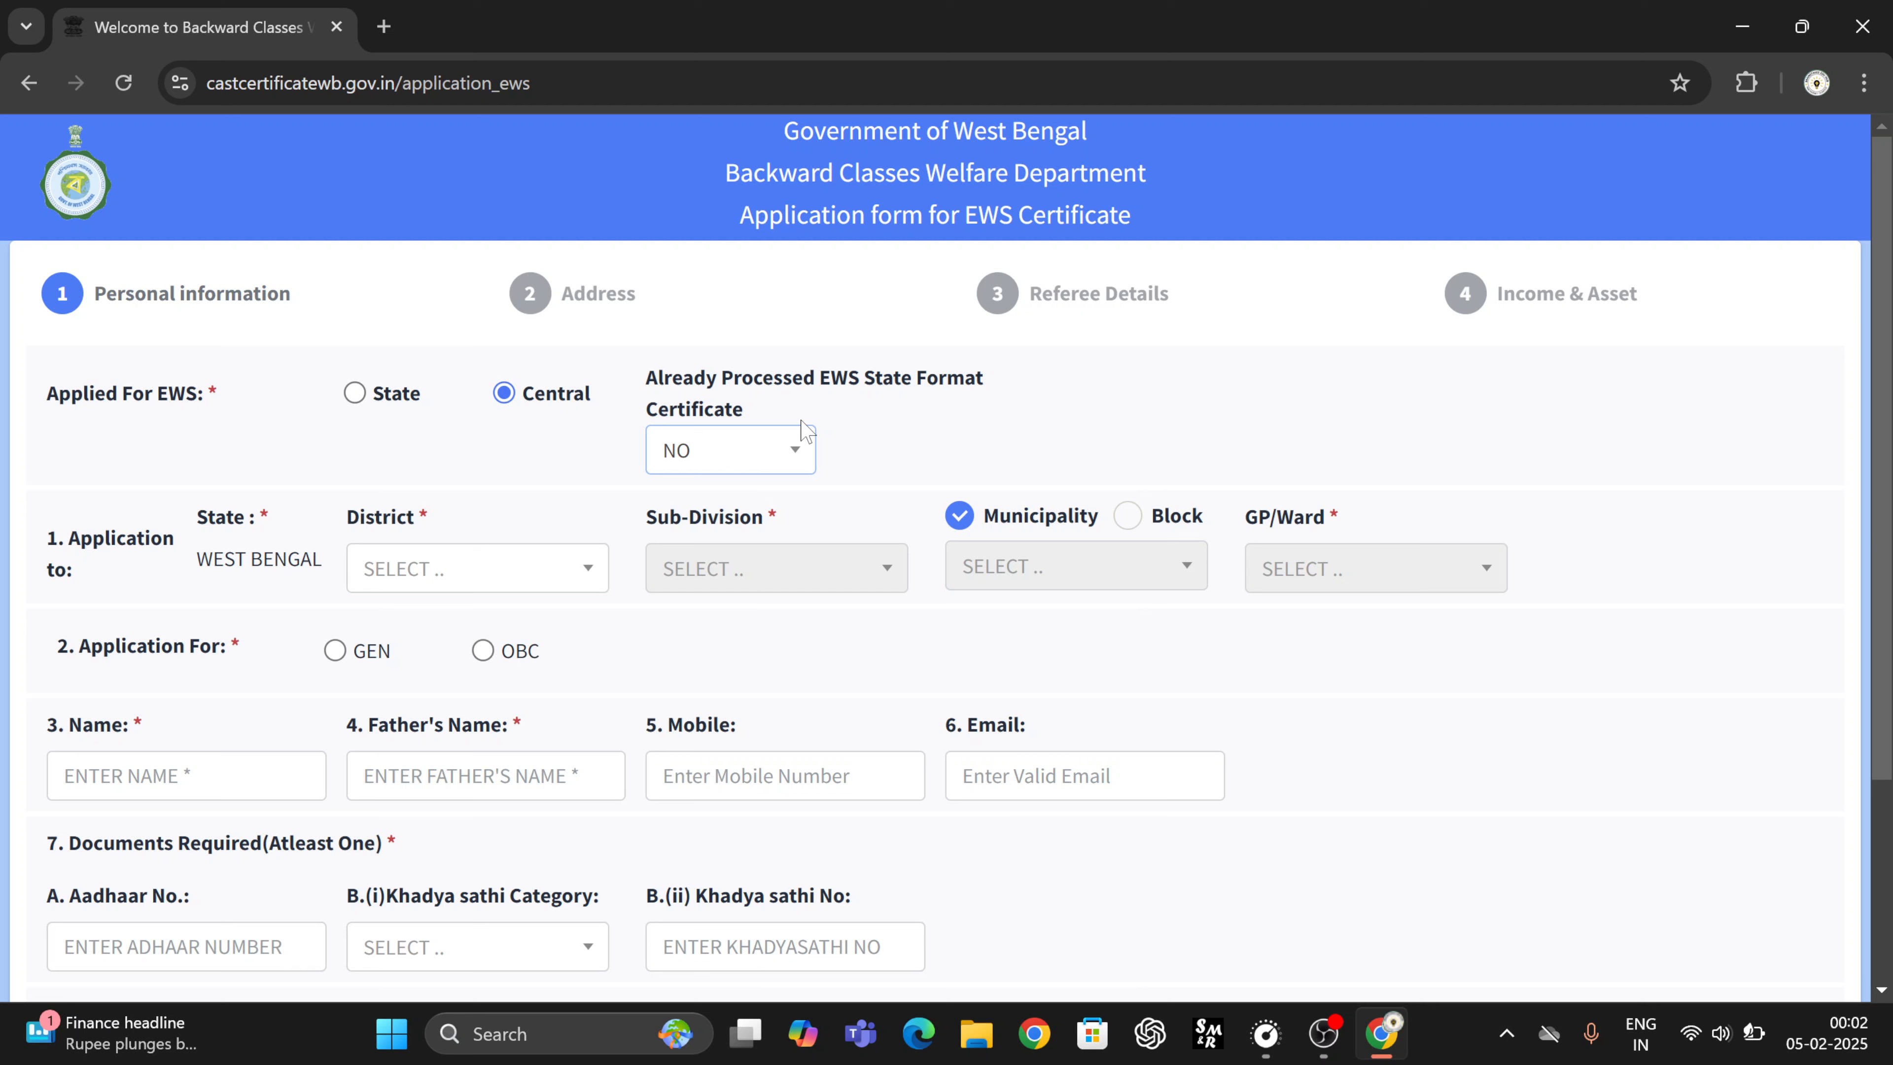
- Try YES with a dummy certificate number 'HBFJSBF', then revert the answer to NO
{"action": "left_click", "coordinate": [775, 441]}
{"action": "left_click", "coordinate": [714, 569]}
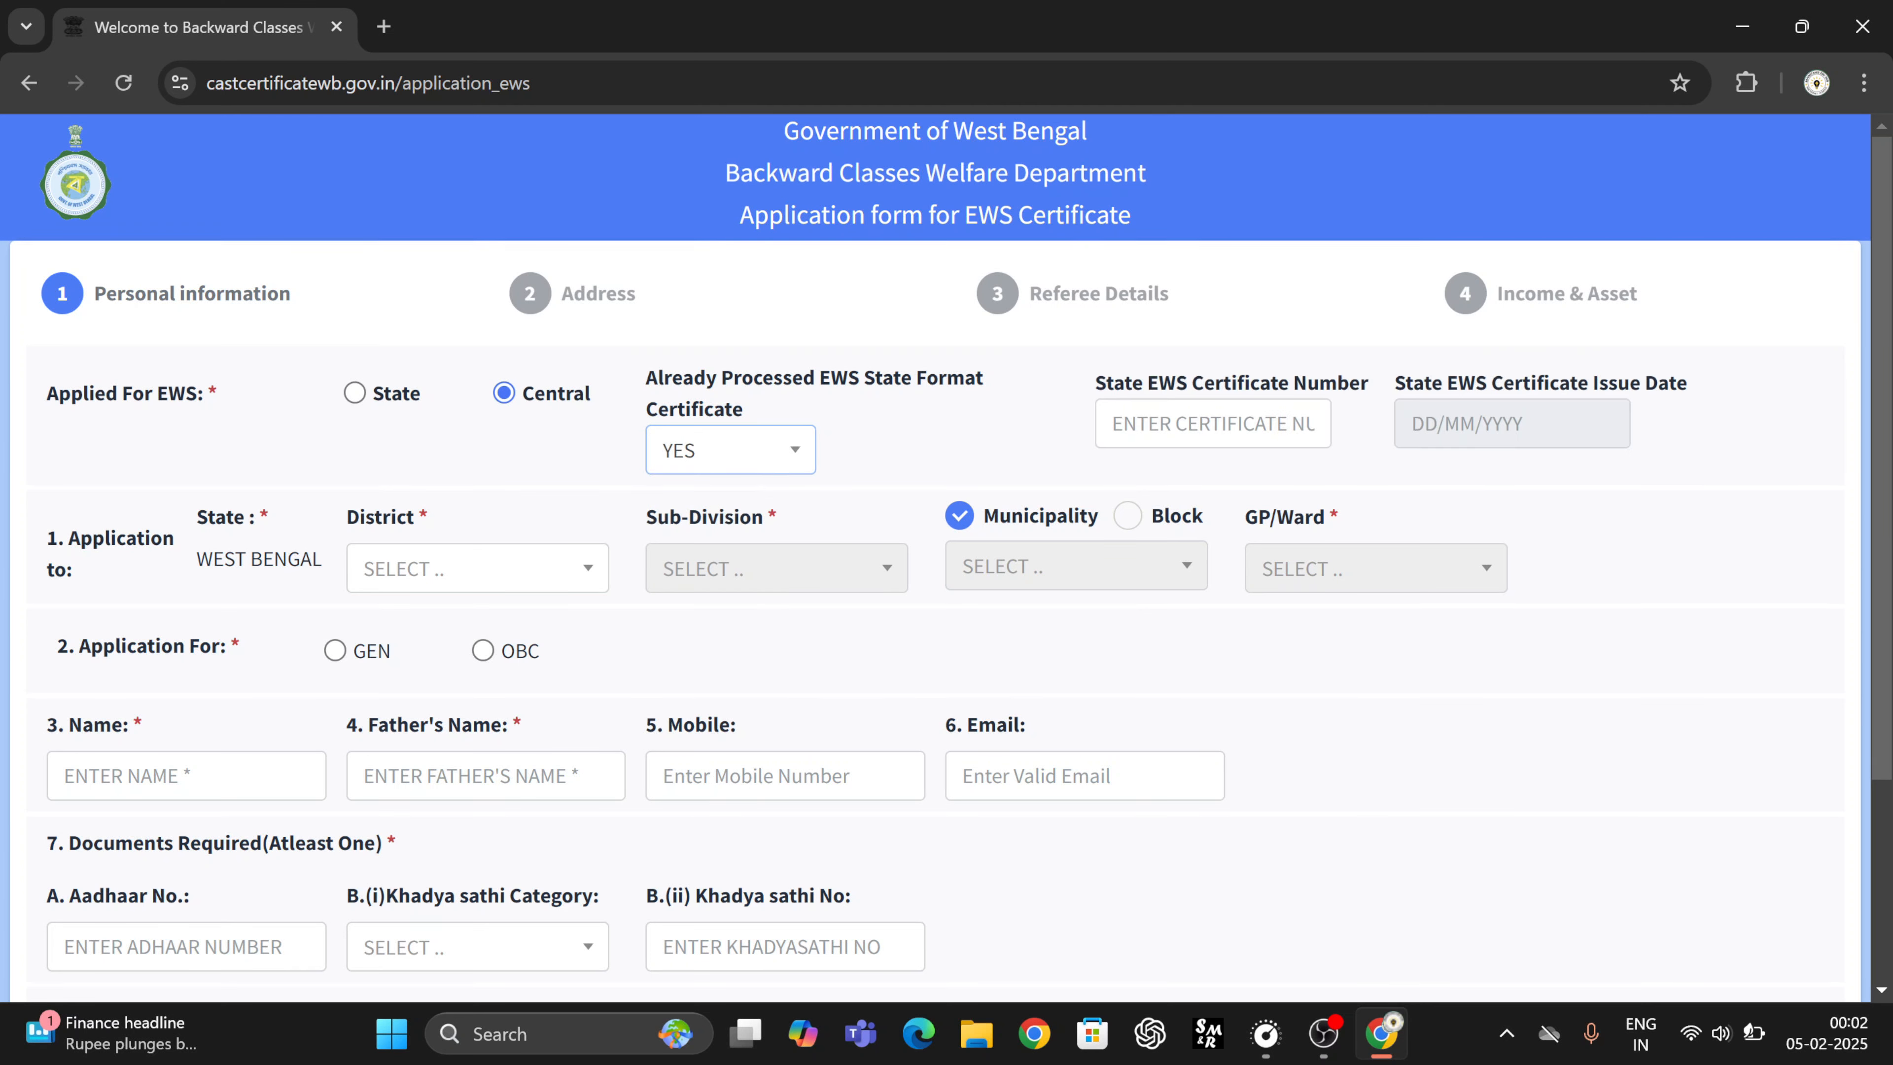
{"action": "left_click", "coordinate": [1213, 423]}
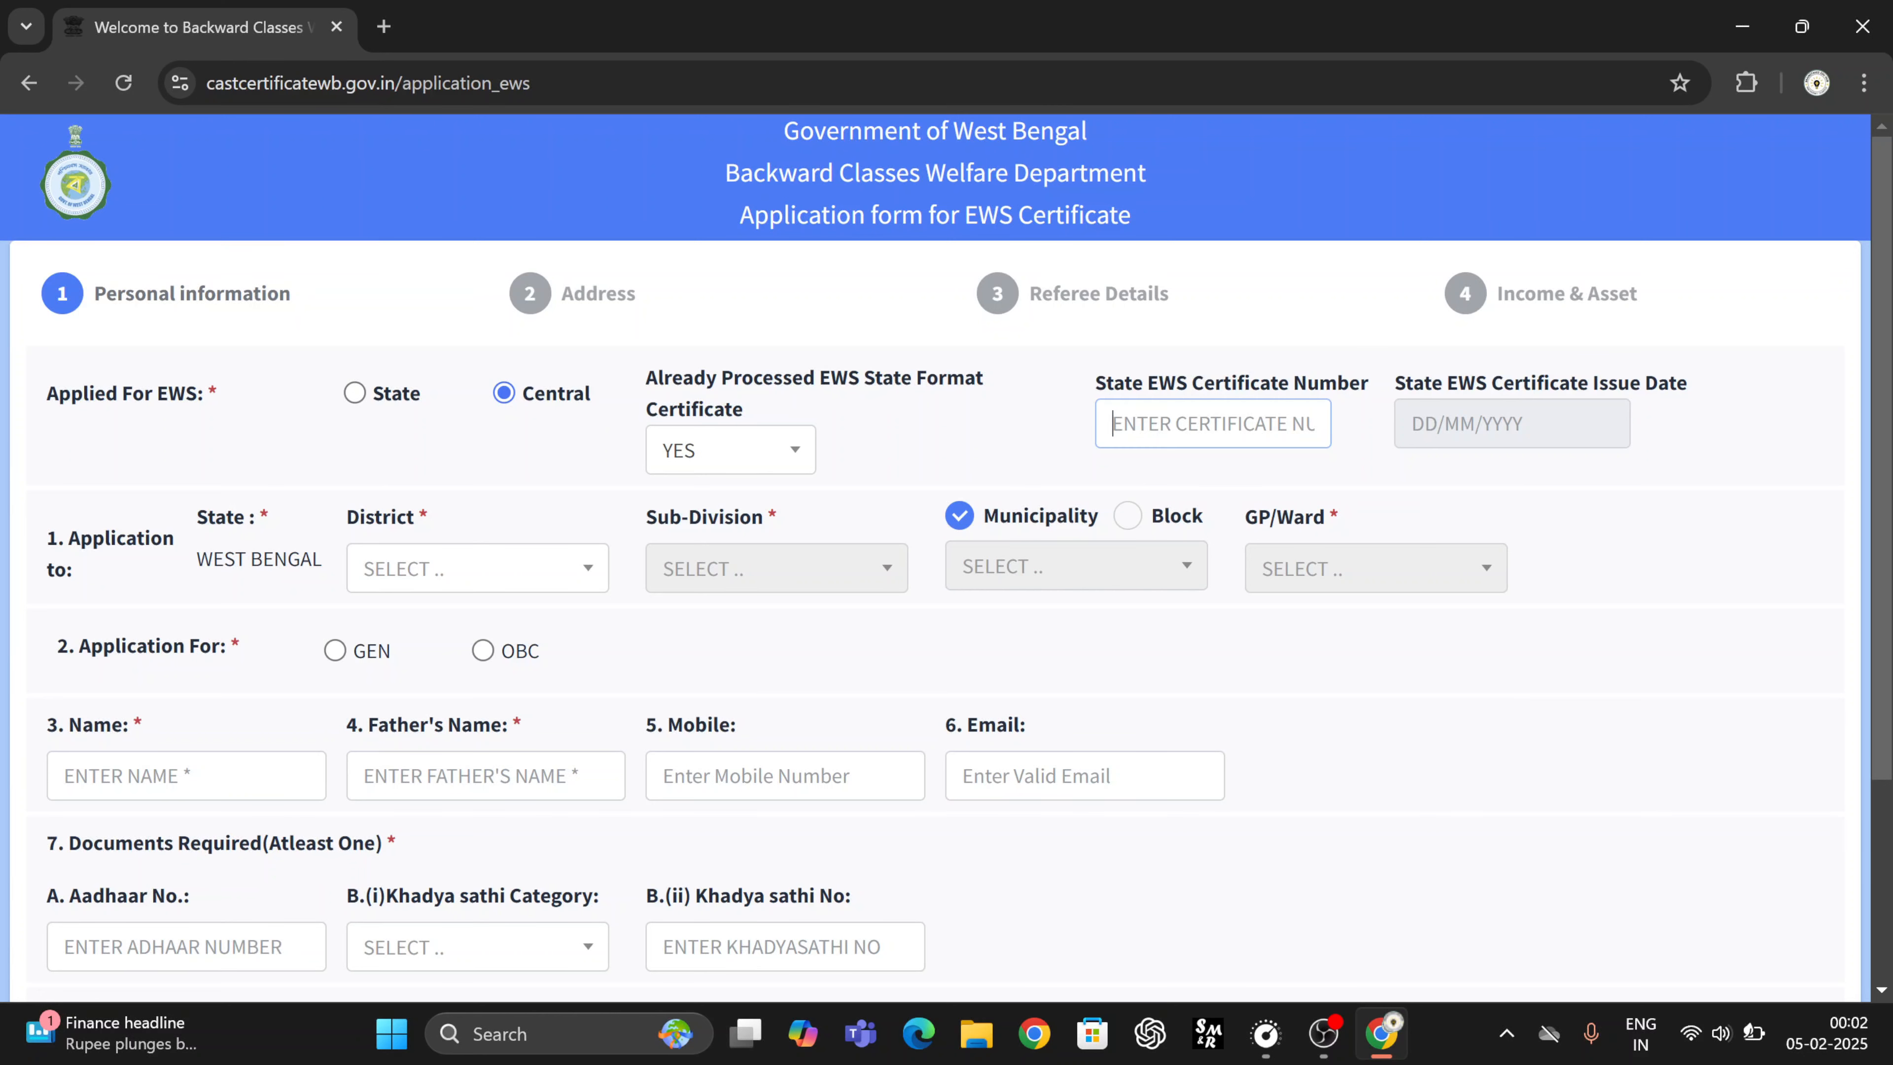
{"action": "type", "text": "HBFJSBF"}
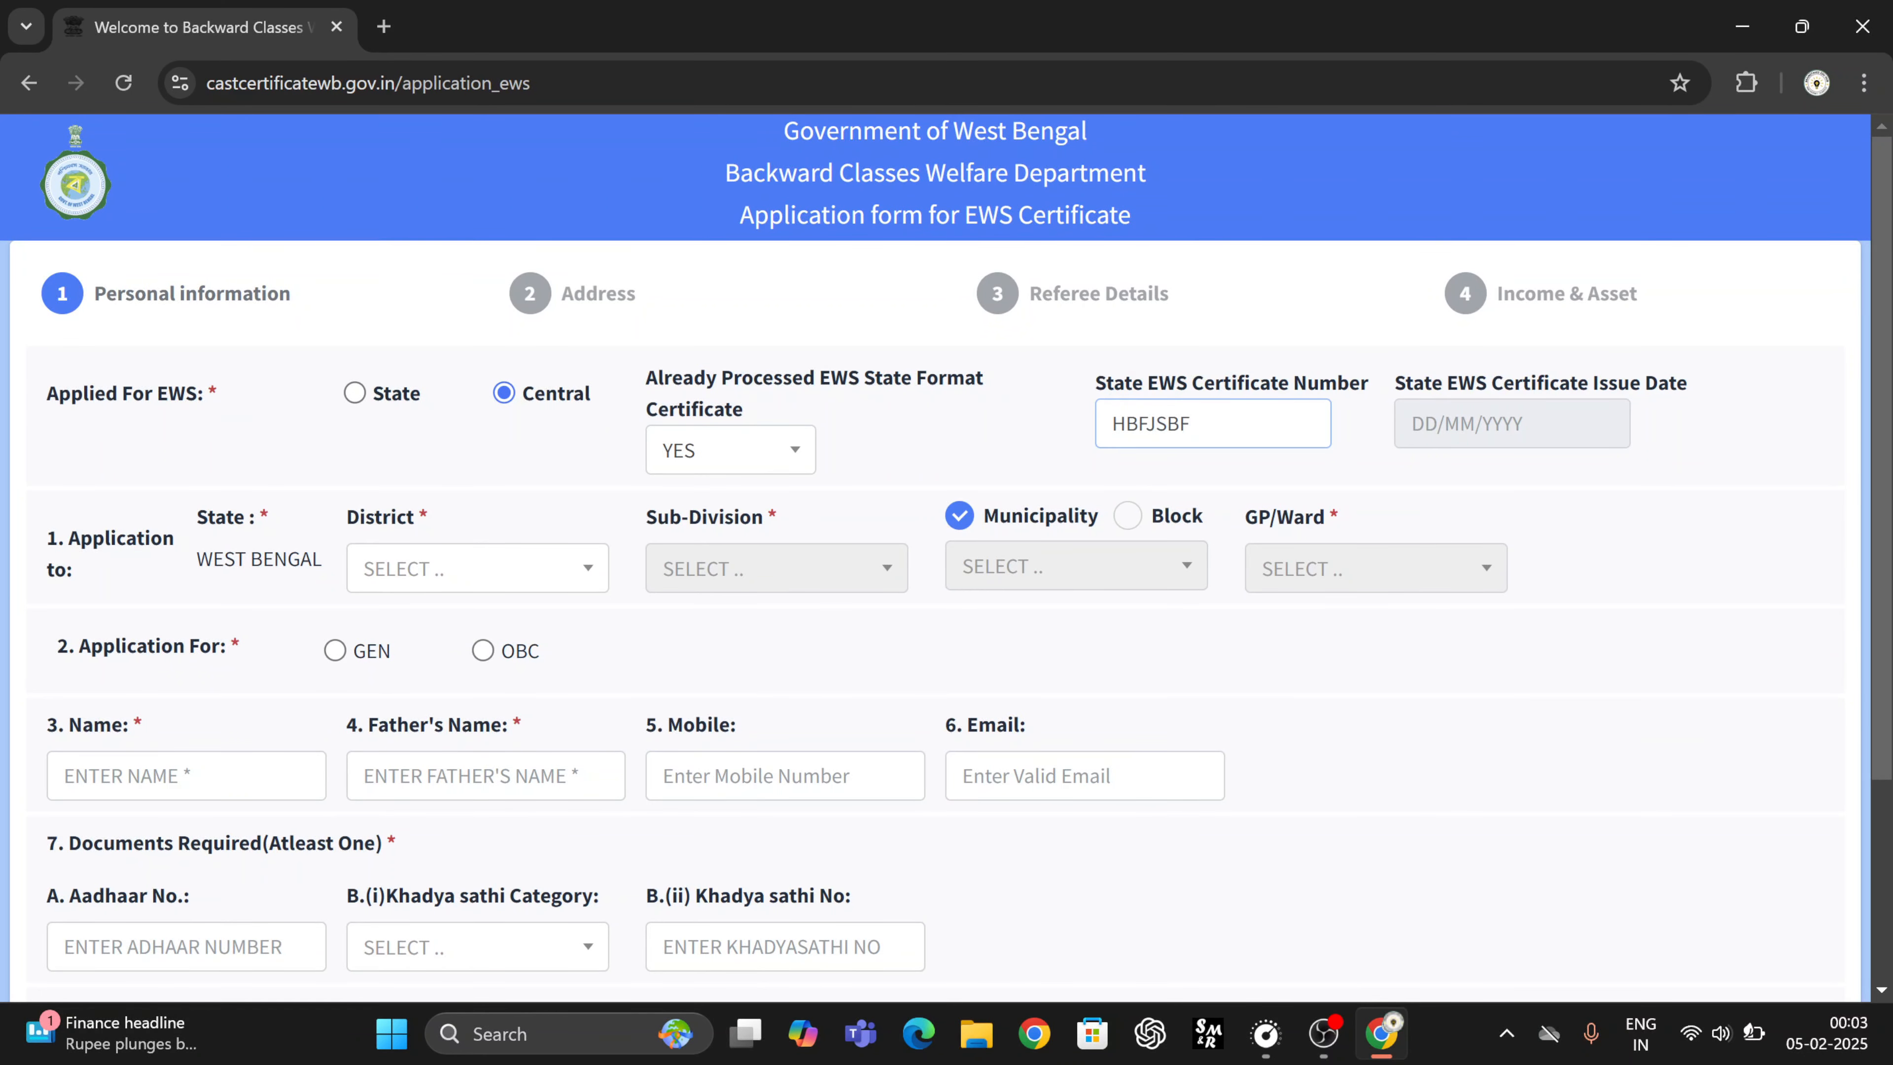
{"action": "key", "text": "BackSpace"}
{"action": "key", "text": "BackSpace"}
{"action": "key", "text": "BackSpace"}
{"action": "key", "text": "BackSpace"}
{"action": "key", "text": "BackSpace"}
{"action": "key", "text": "BackSpace"}
{"action": "key", "text": "BackSpace"}
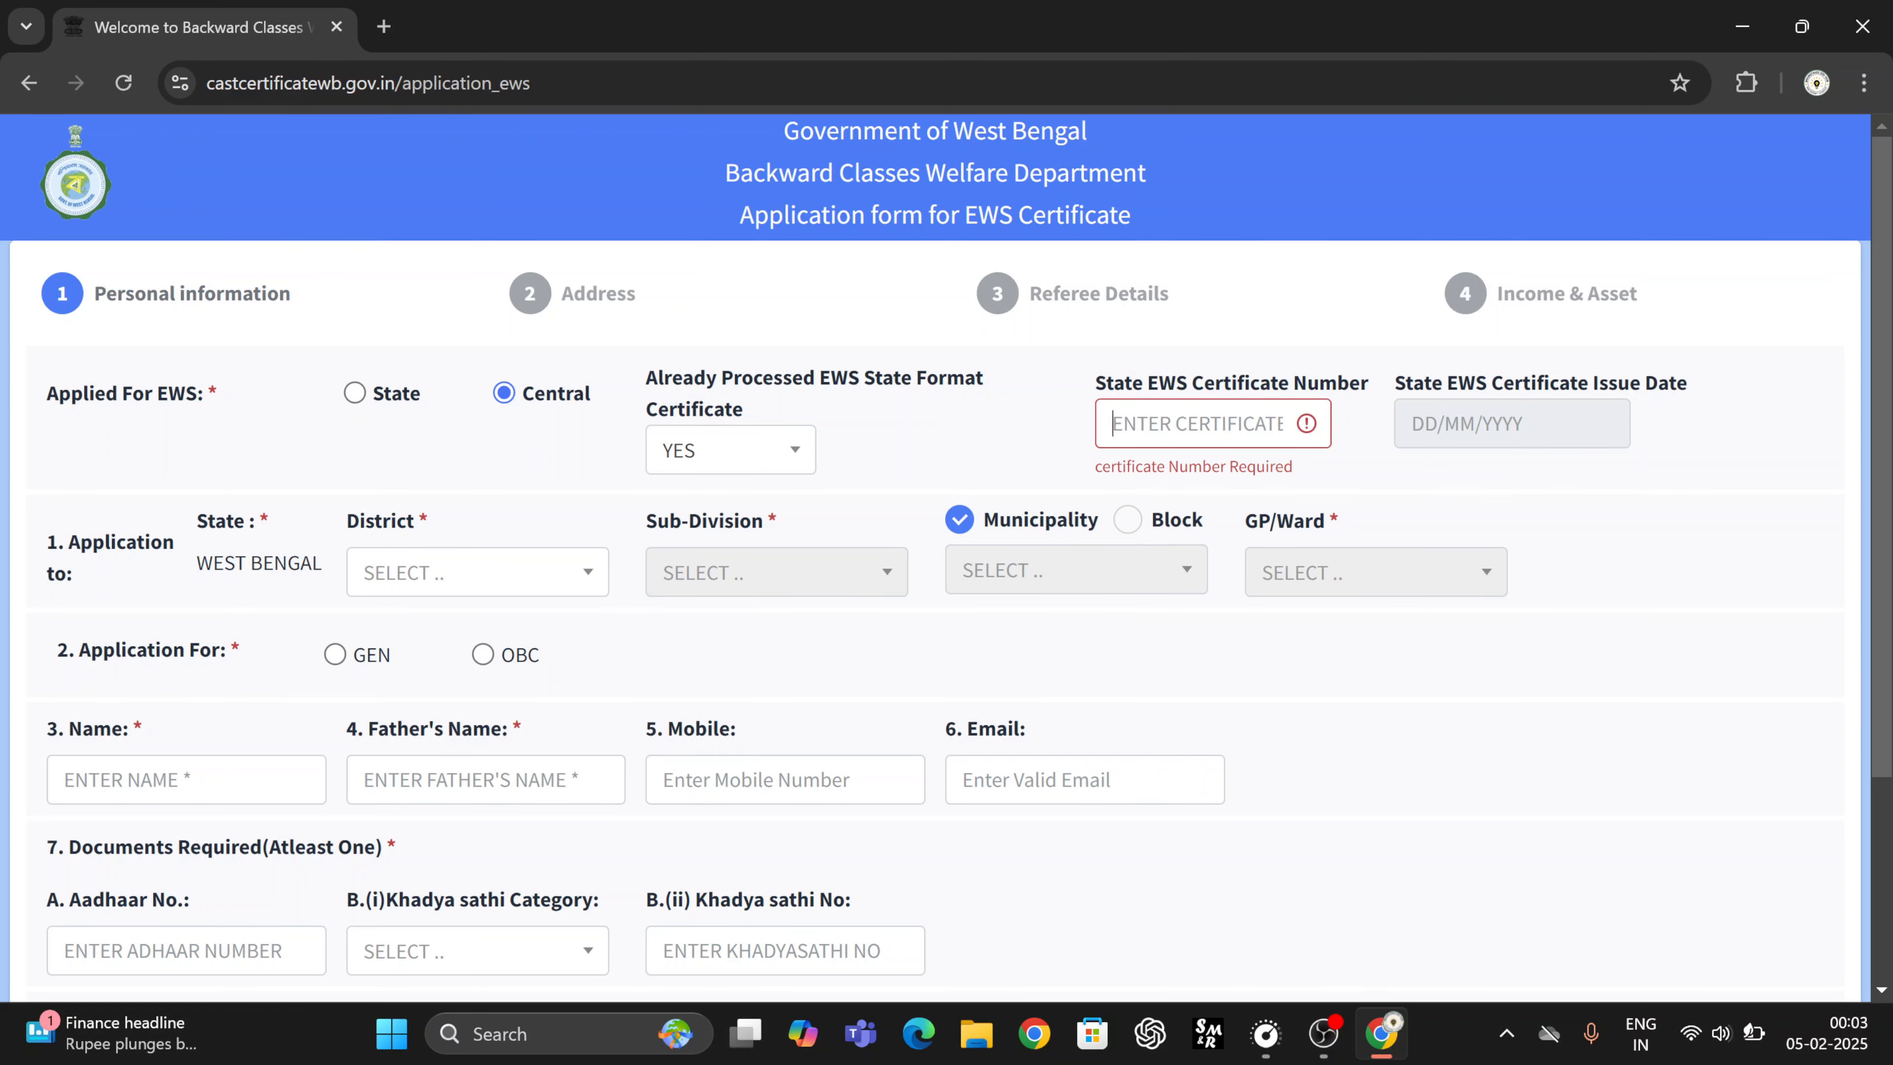
{"action": "left_click", "coordinate": [716, 461]}
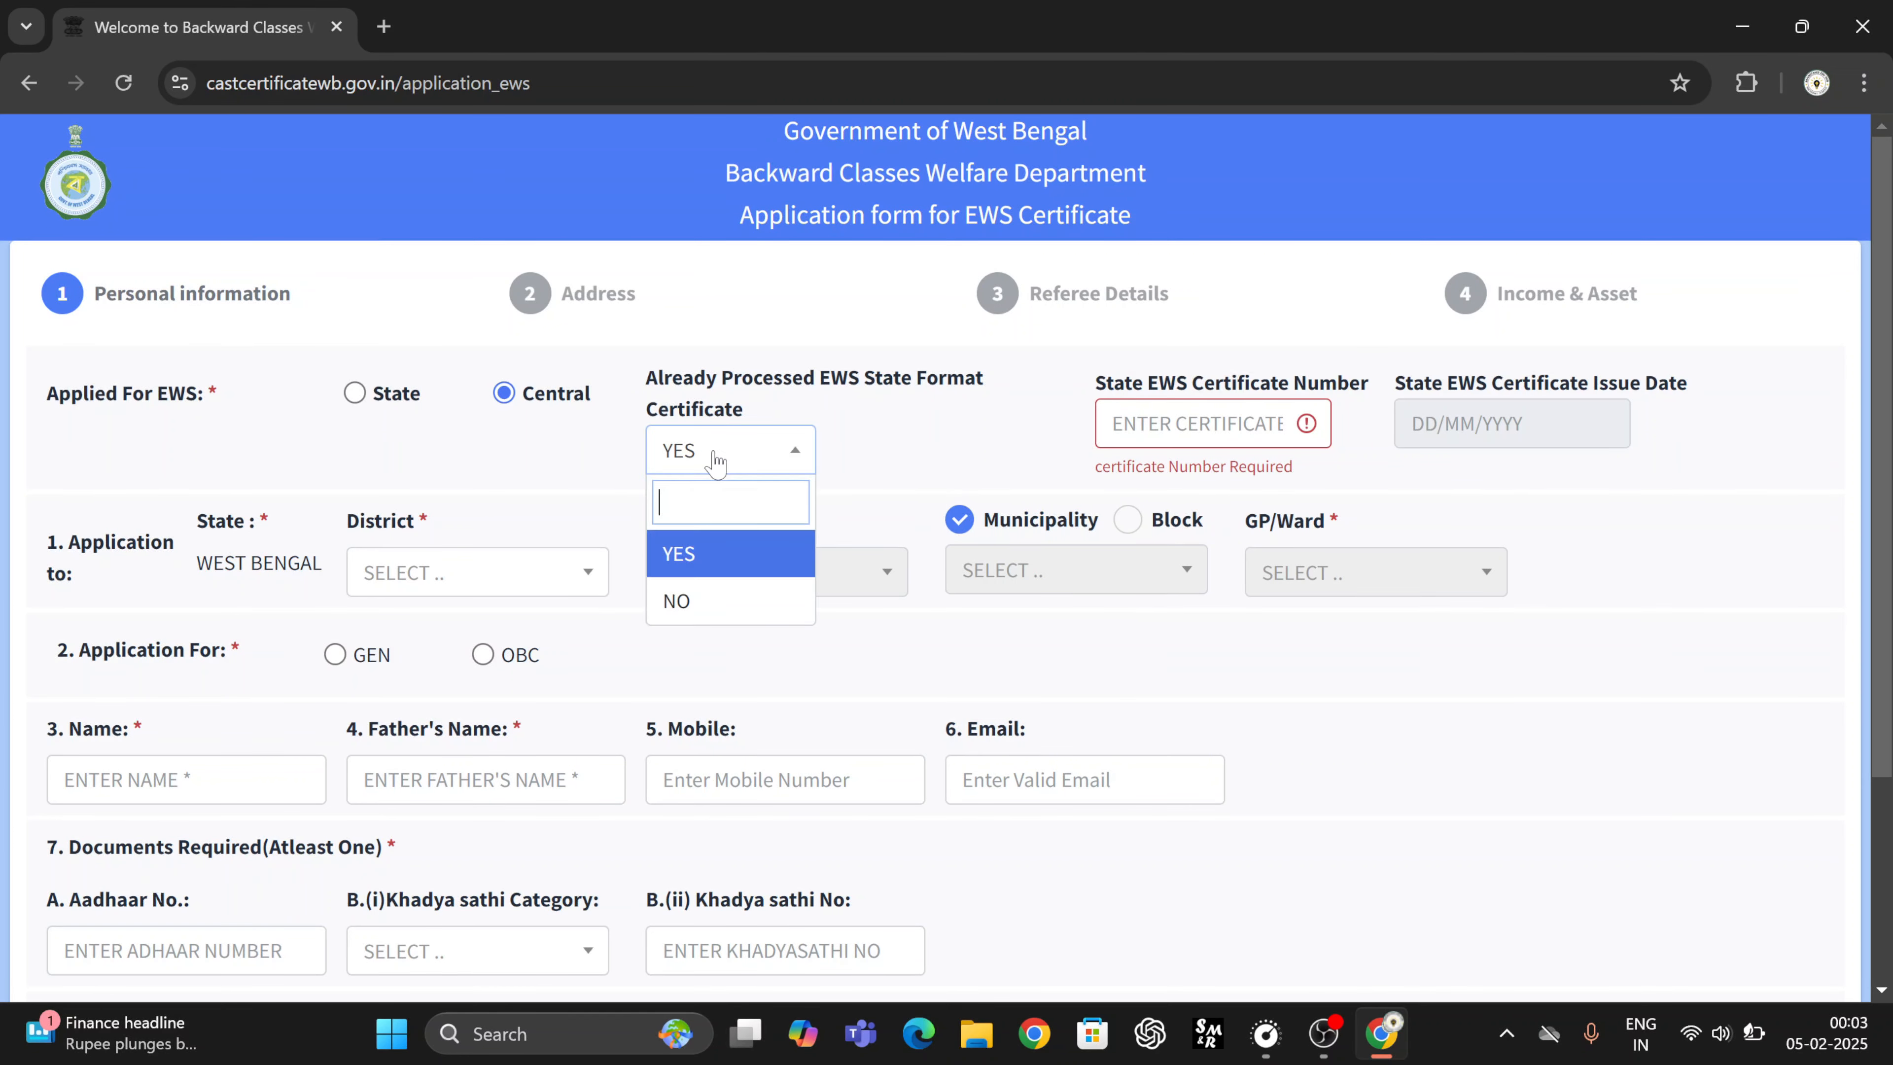
{"action": "left_click", "coordinate": [690, 605]}
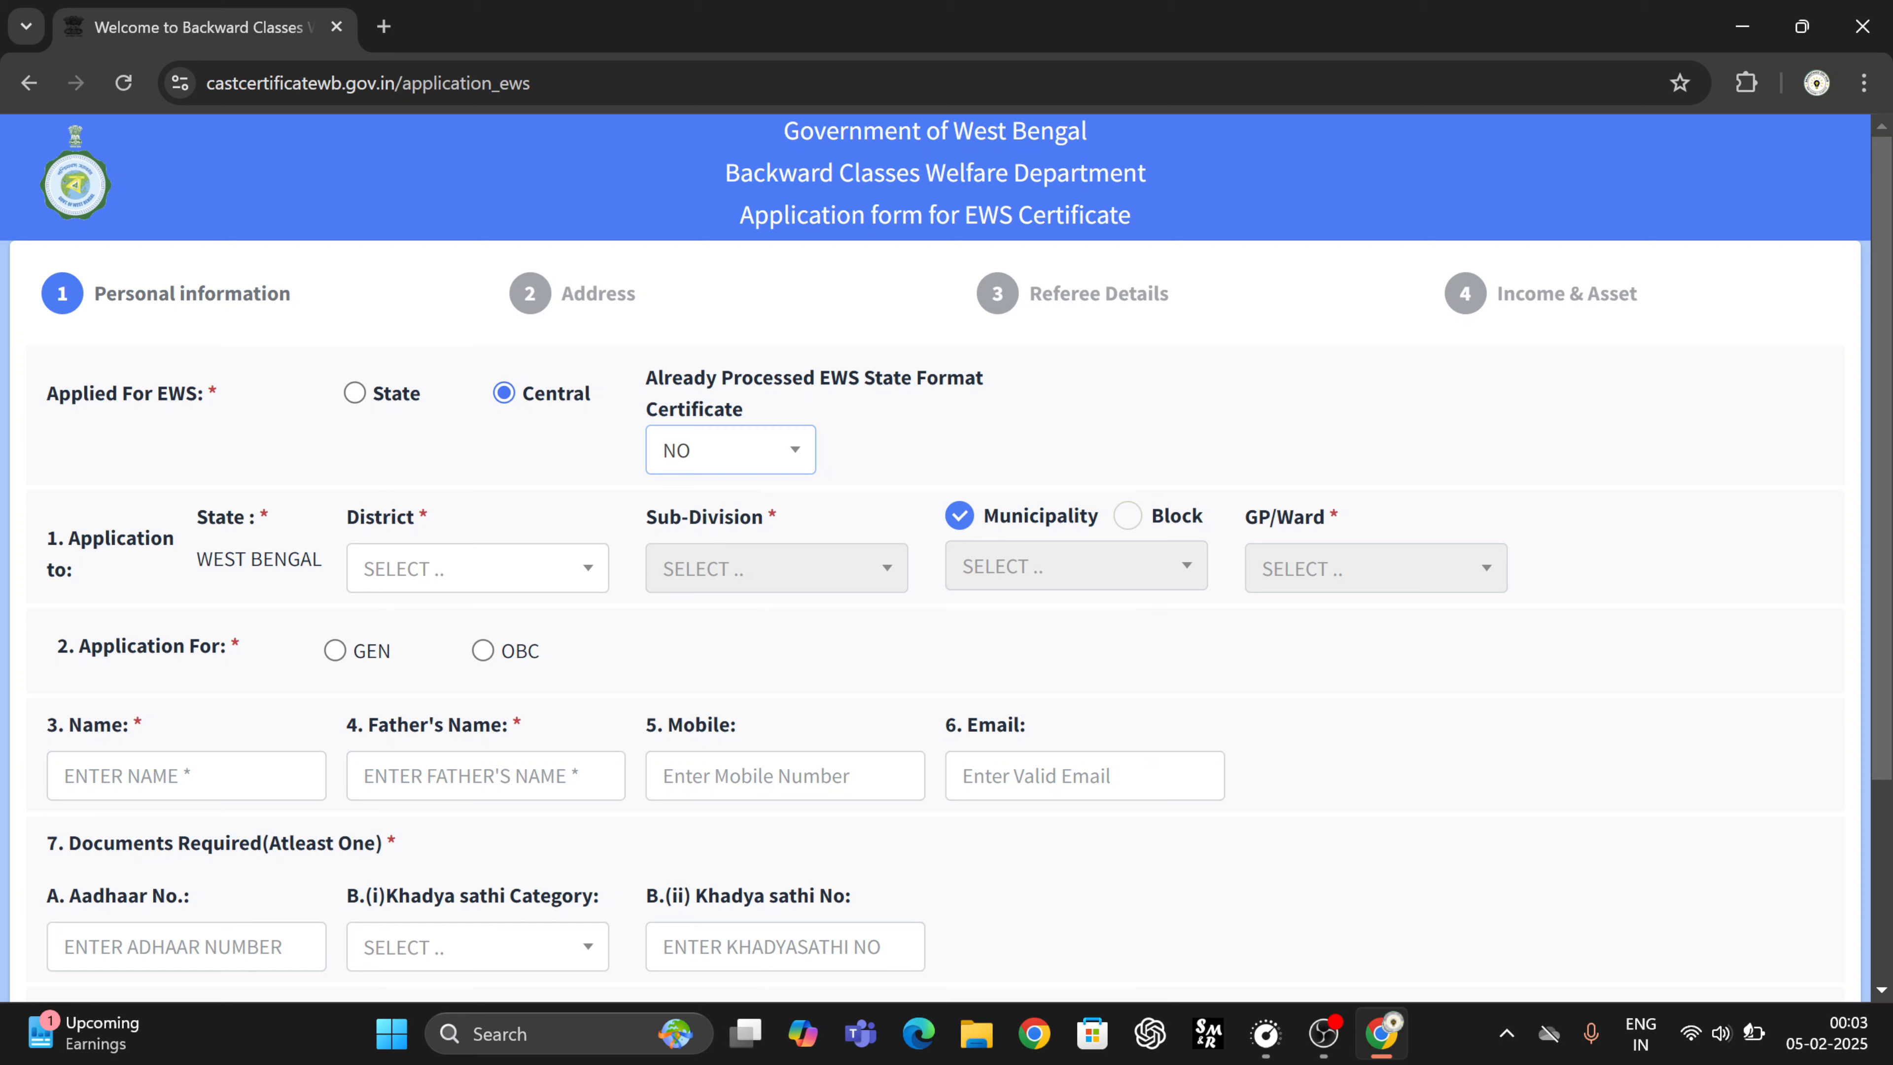
- Choose BANKURA as the district and BISHNUPUR as the sub-division
{"action": "left_click", "coordinate": [414, 585]}
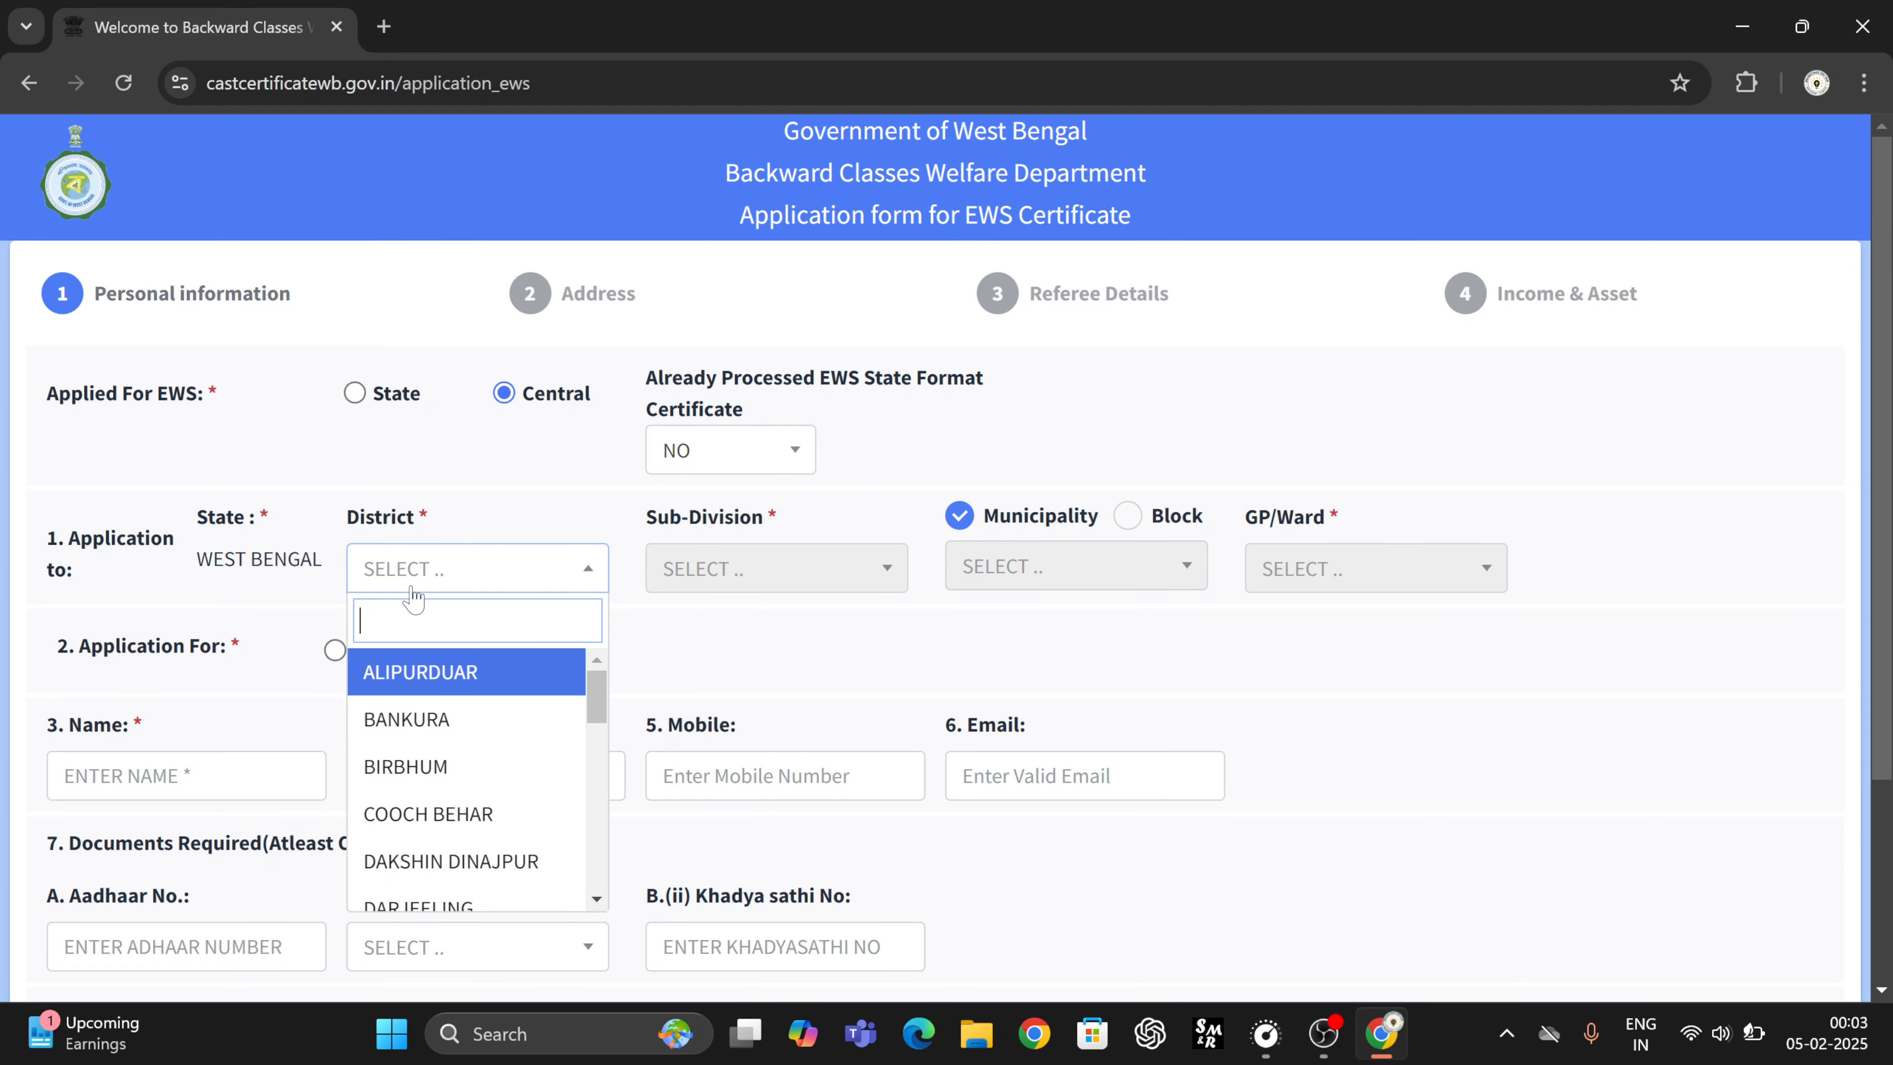
{"action": "left_click", "coordinate": [412, 720]}
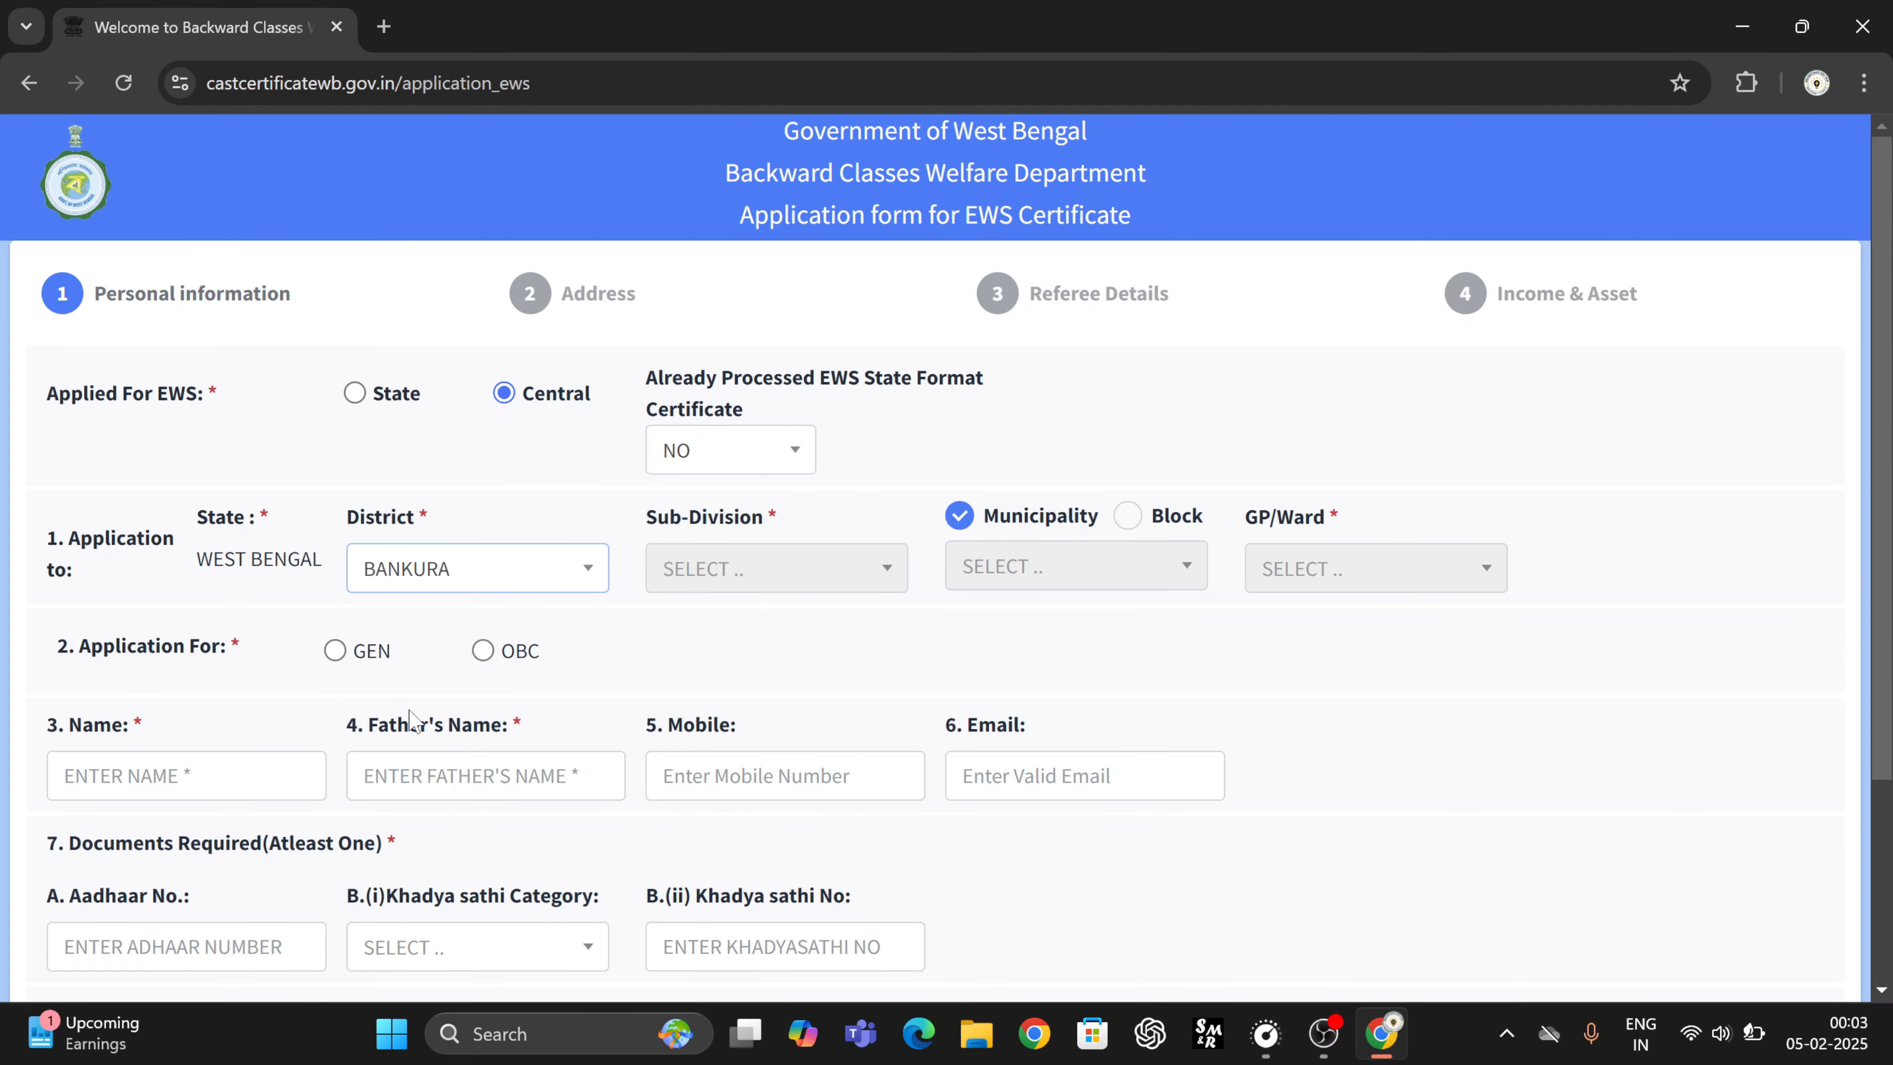
{"action": "left_click", "coordinate": [740, 589]}
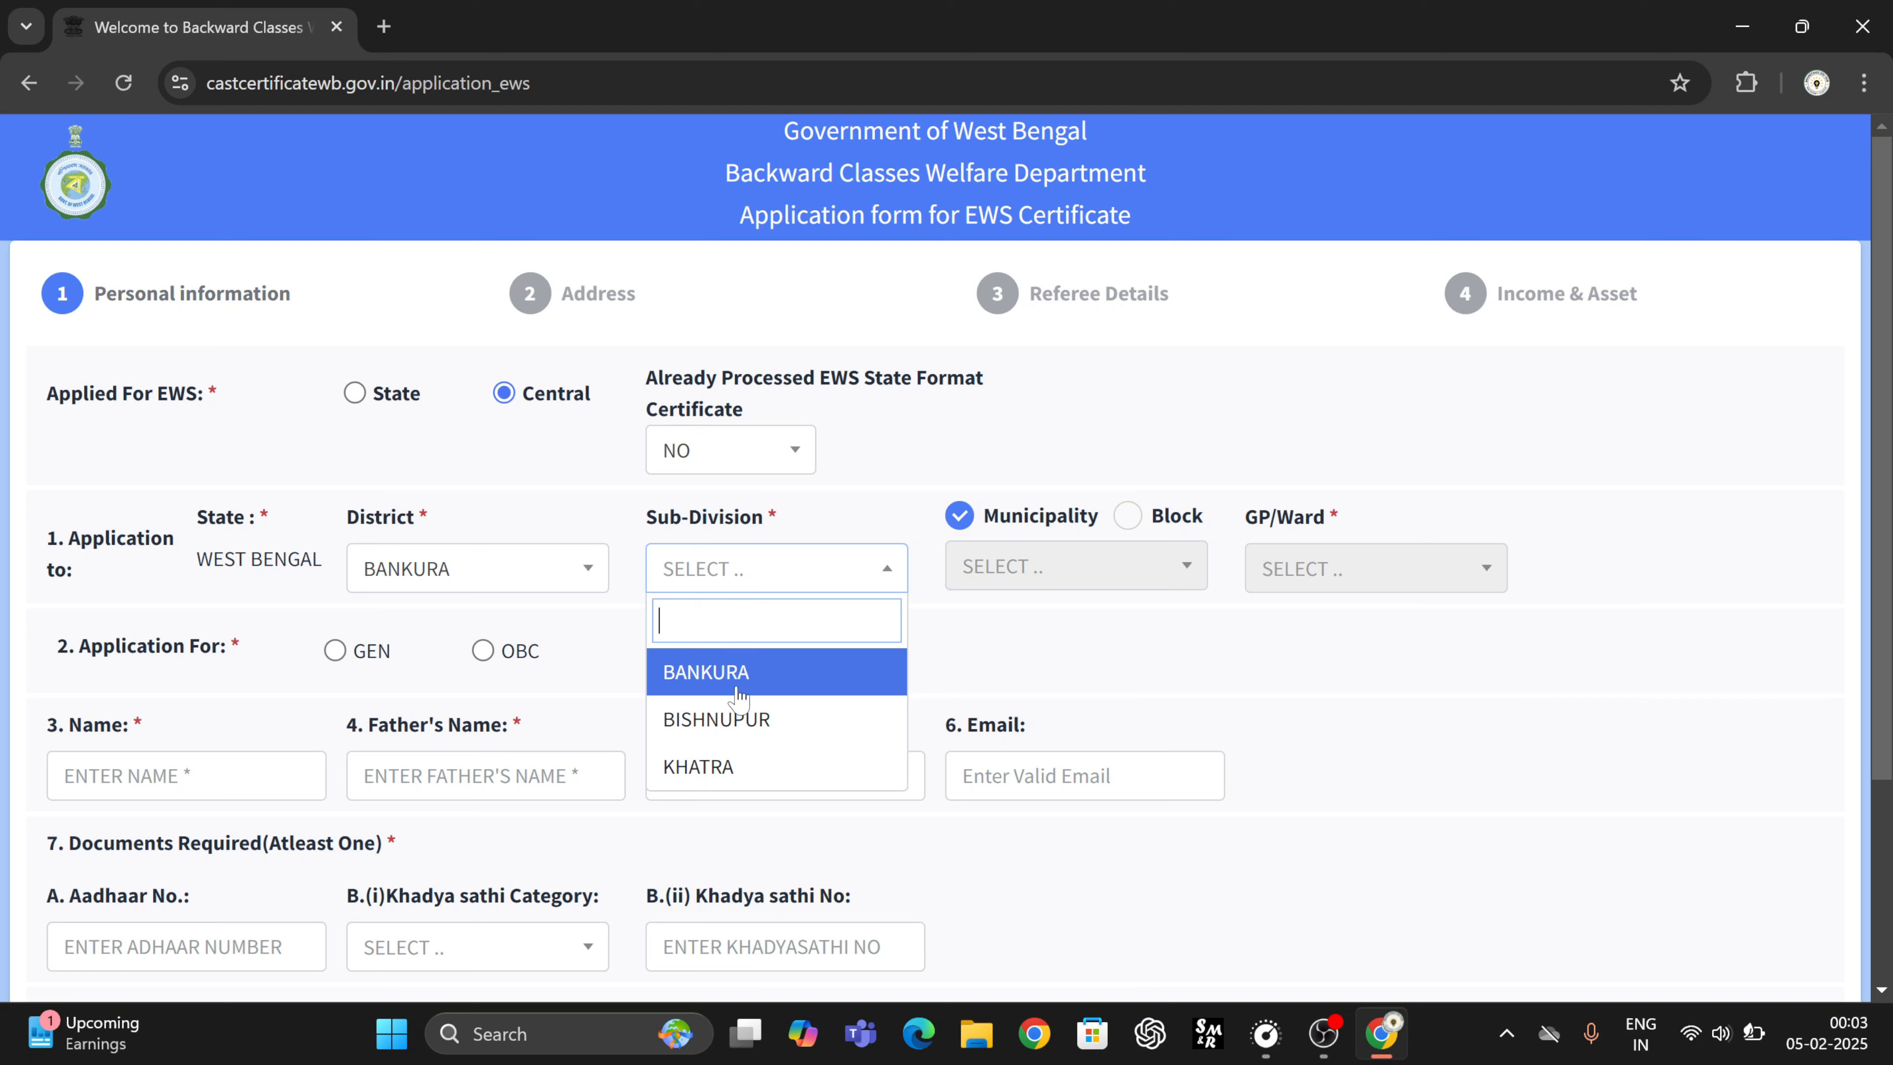
{"action": "left_click", "coordinate": [735, 718]}
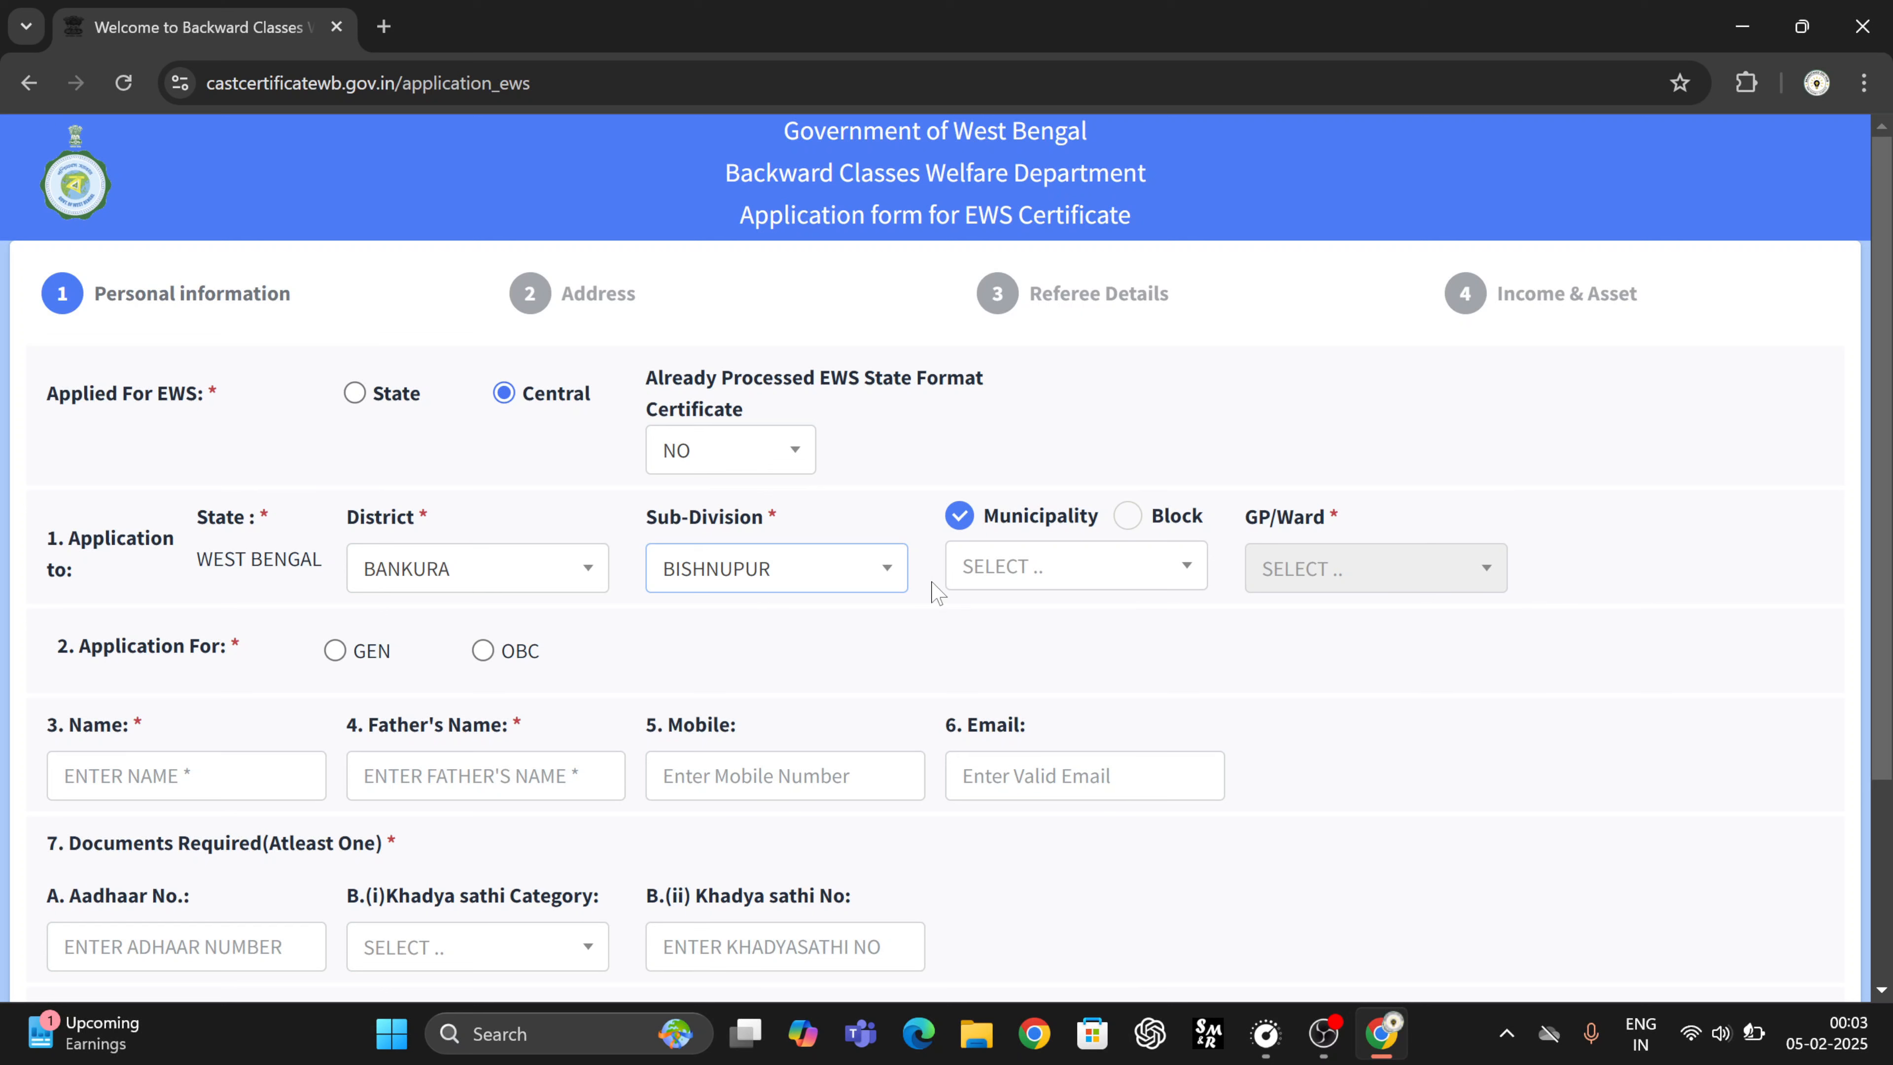
- Apply under Block, selecting SONAMUKHI block and KOCHDIHI as the GP/Ward
{"action": "left_click", "coordinate": [1129, 520]}
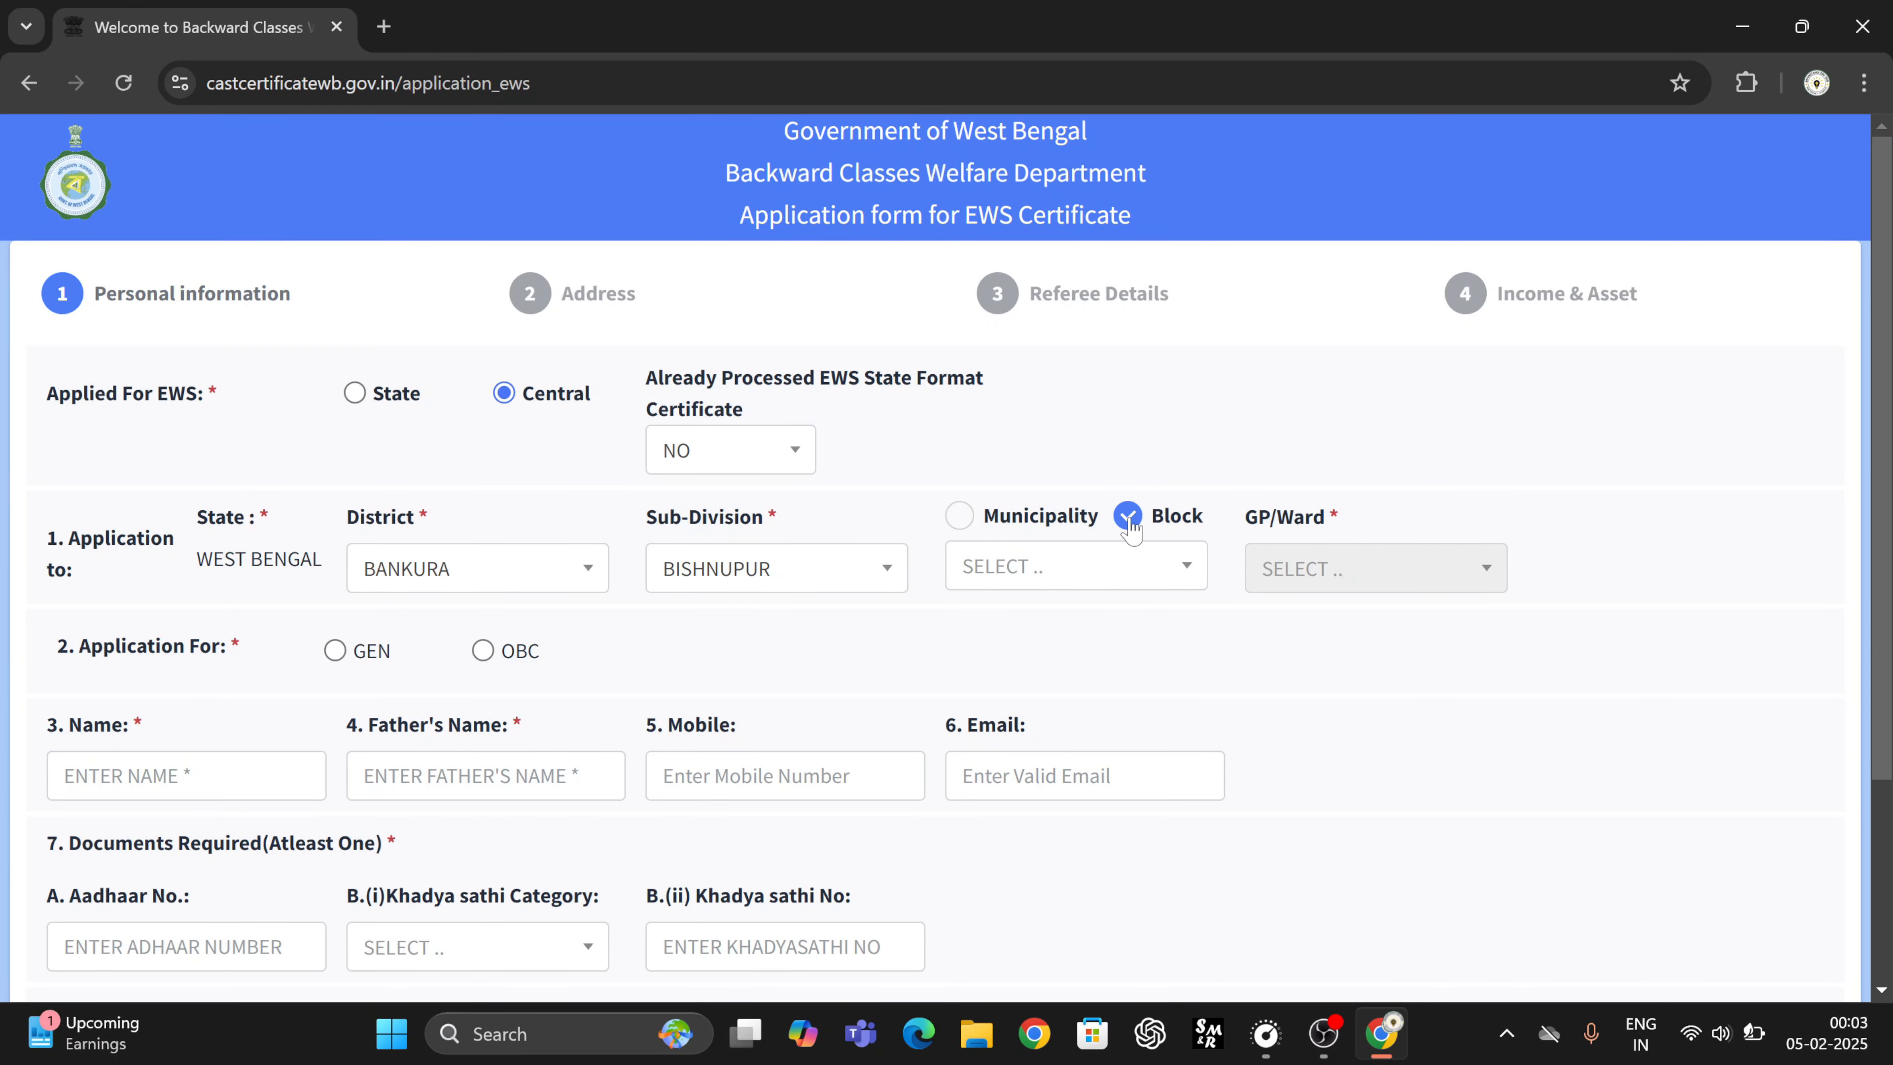
{"action": "left_click", "coordinate": [1073, 570]}
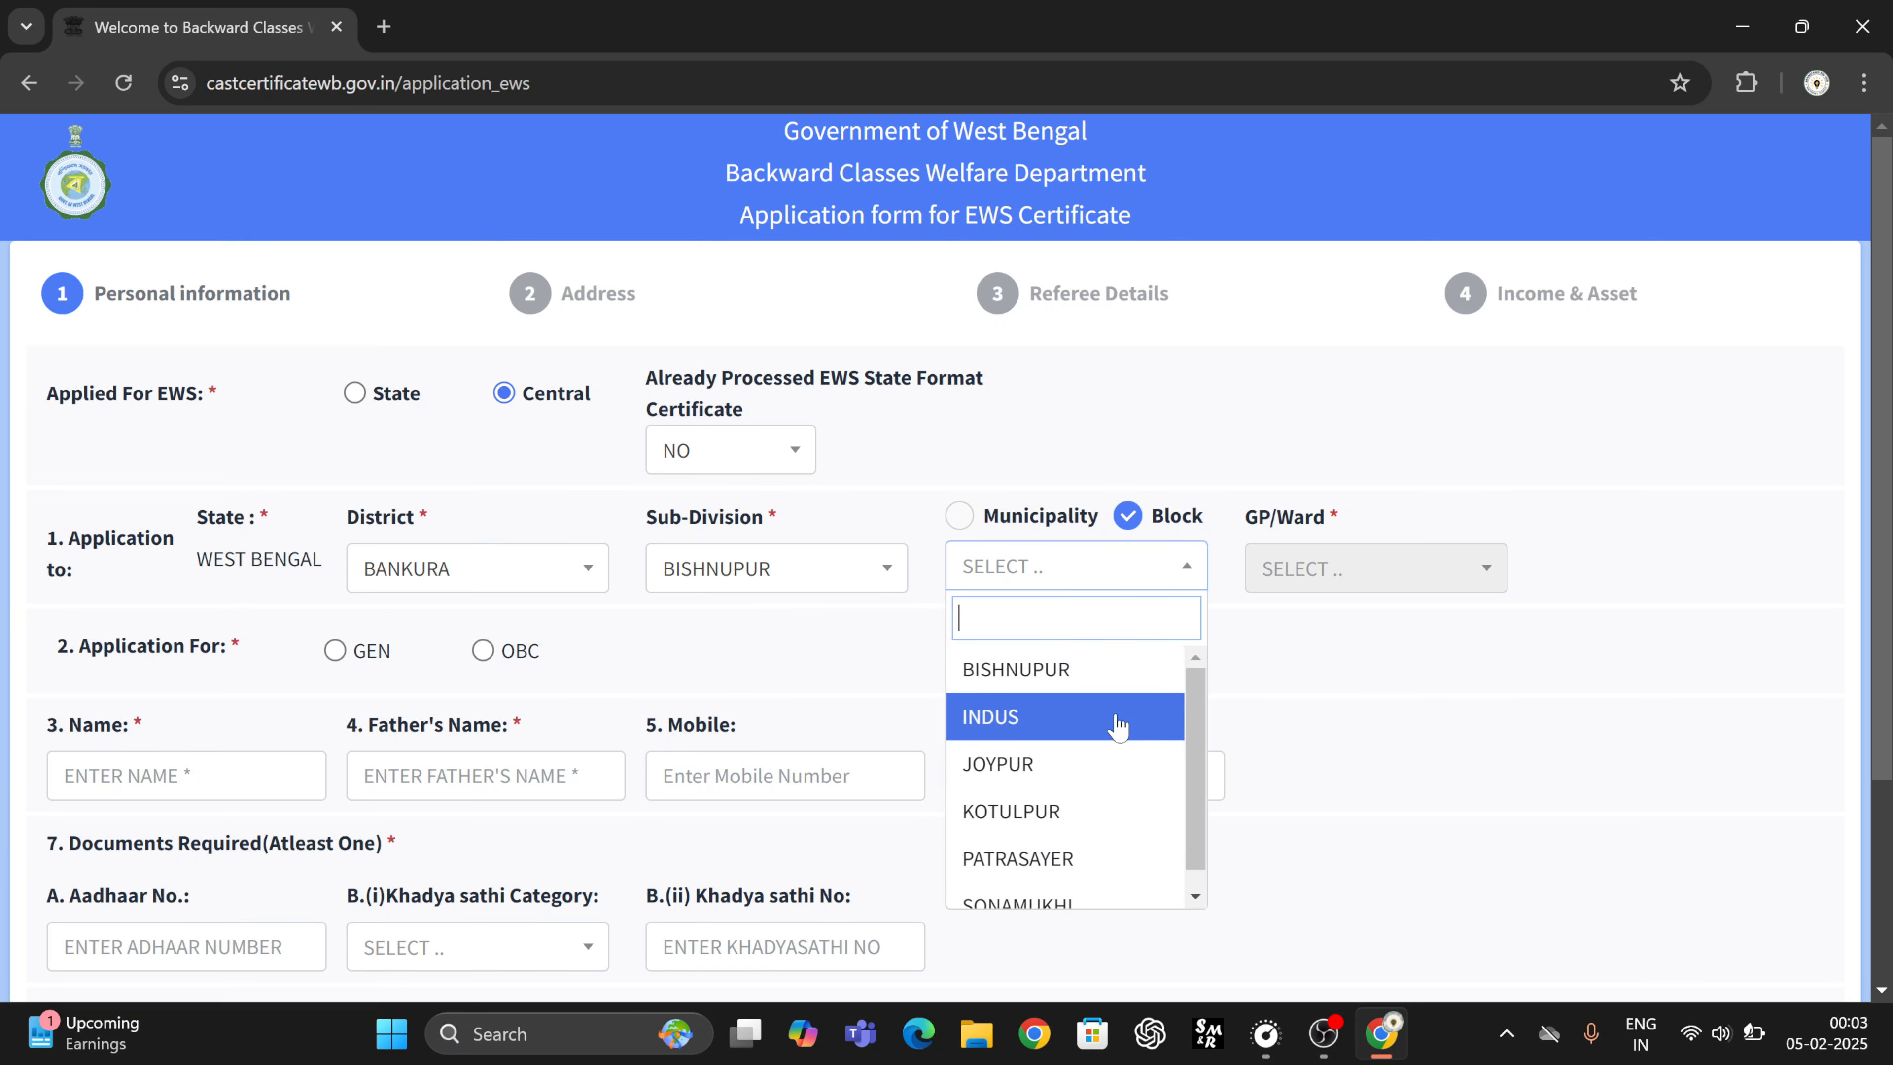
{"action": "scroll", "coordinate": [1074, 738], "scroll_direction": "down", "scroll_amount": 1}
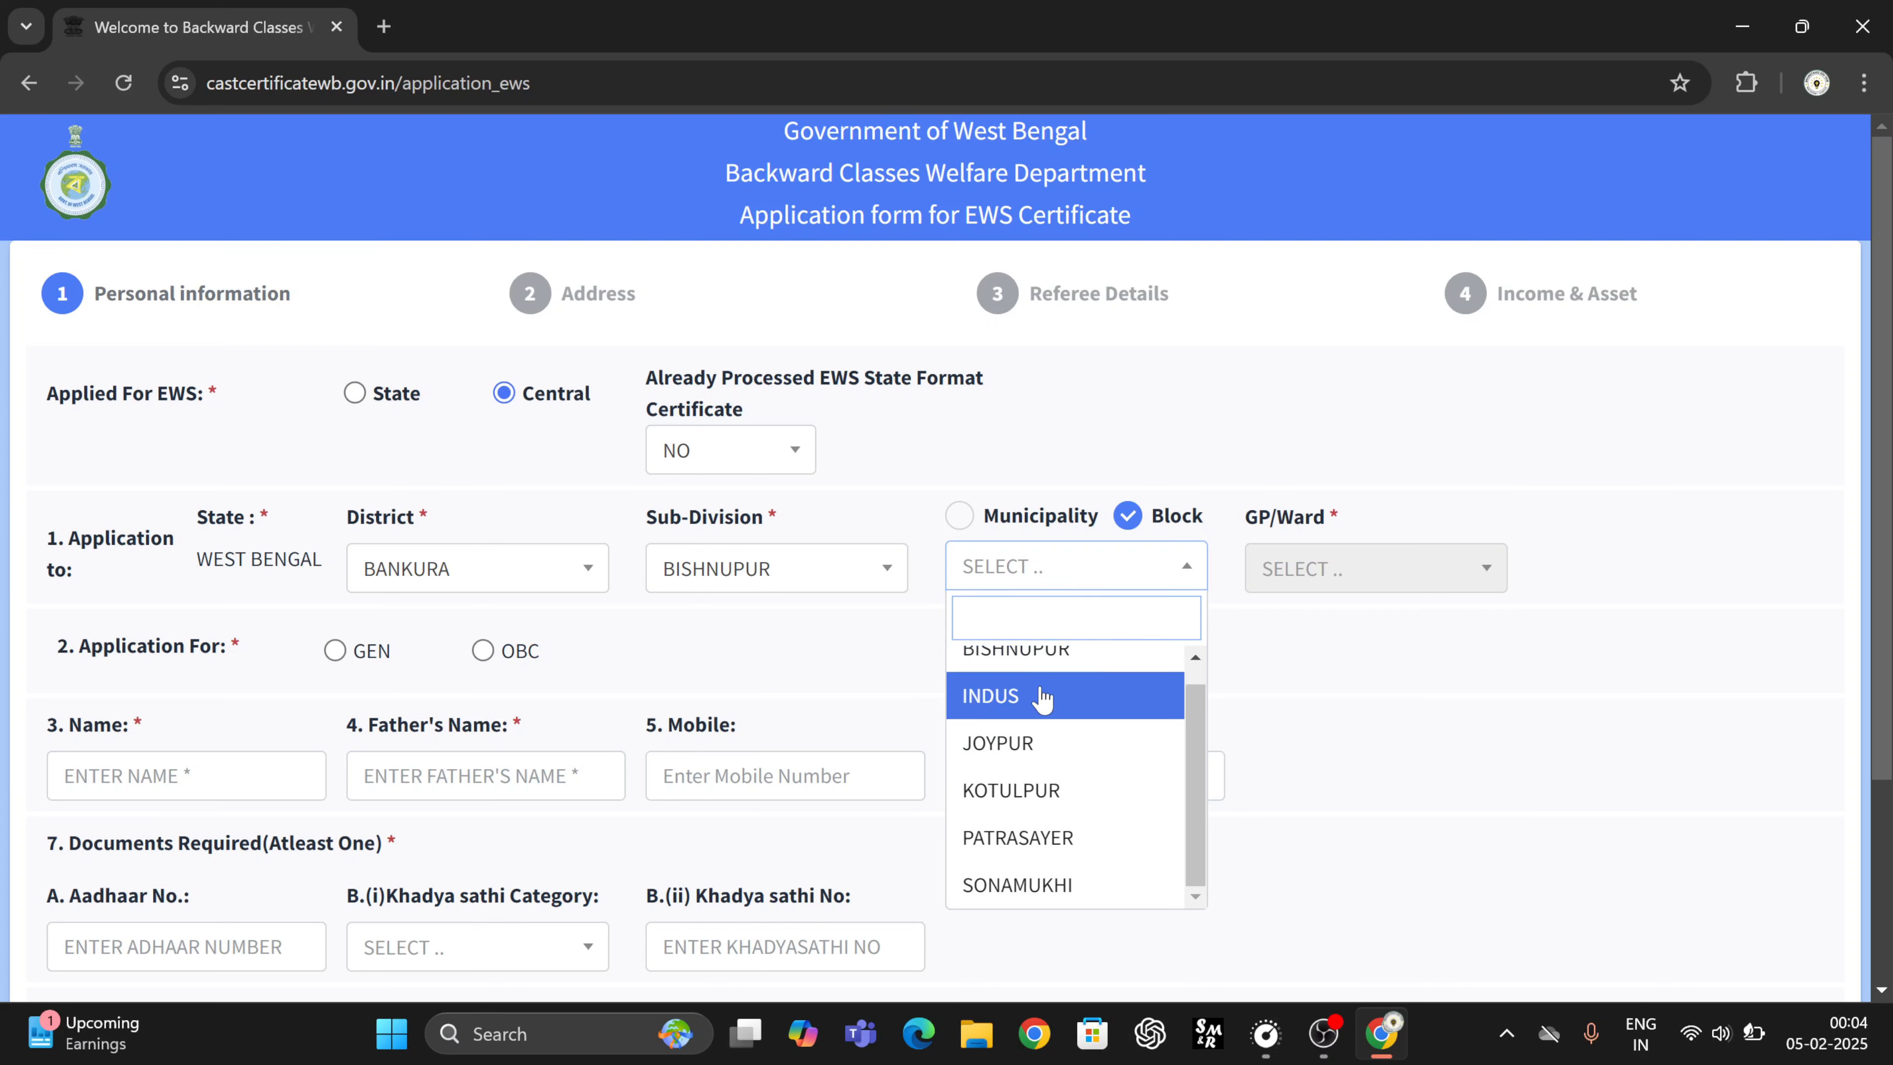
{"action": "left_click", "coordinate": [1051, 884]}
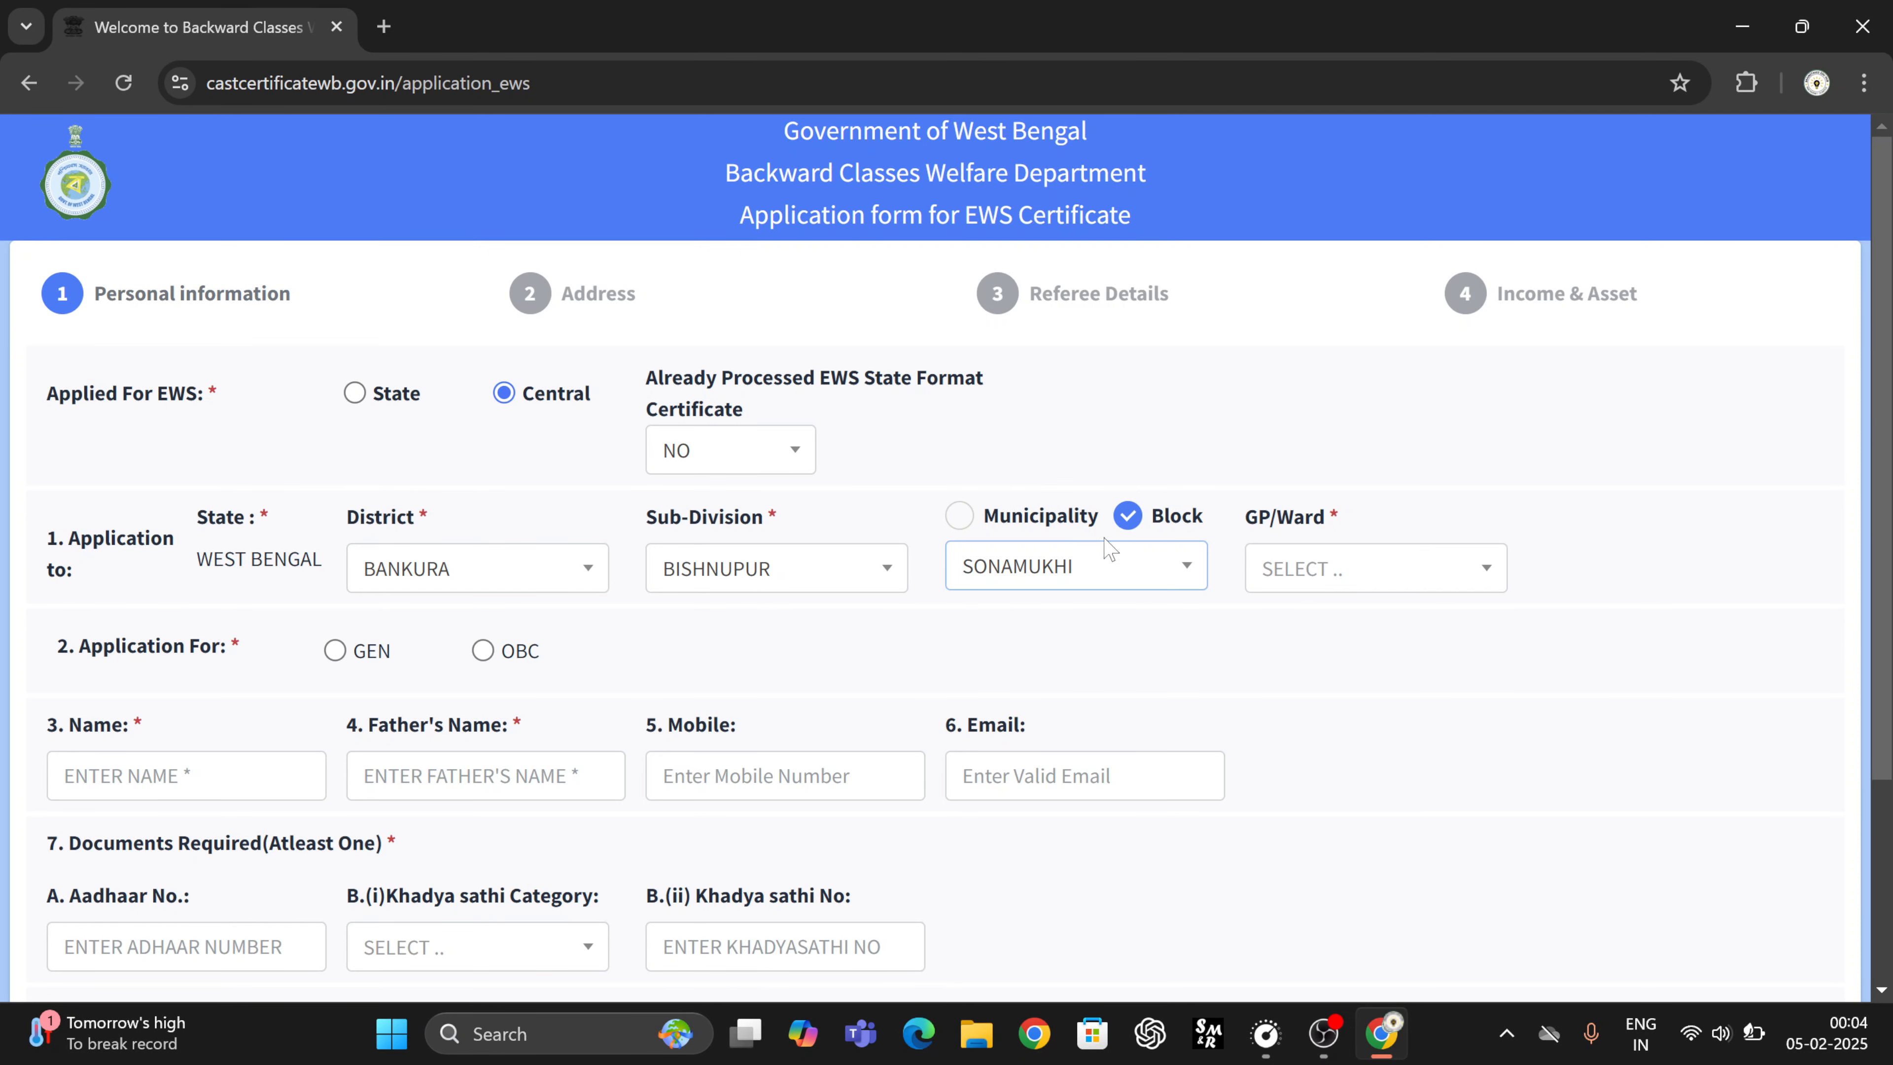
{"action": "left_click", "coordinate": [1337, 582]}
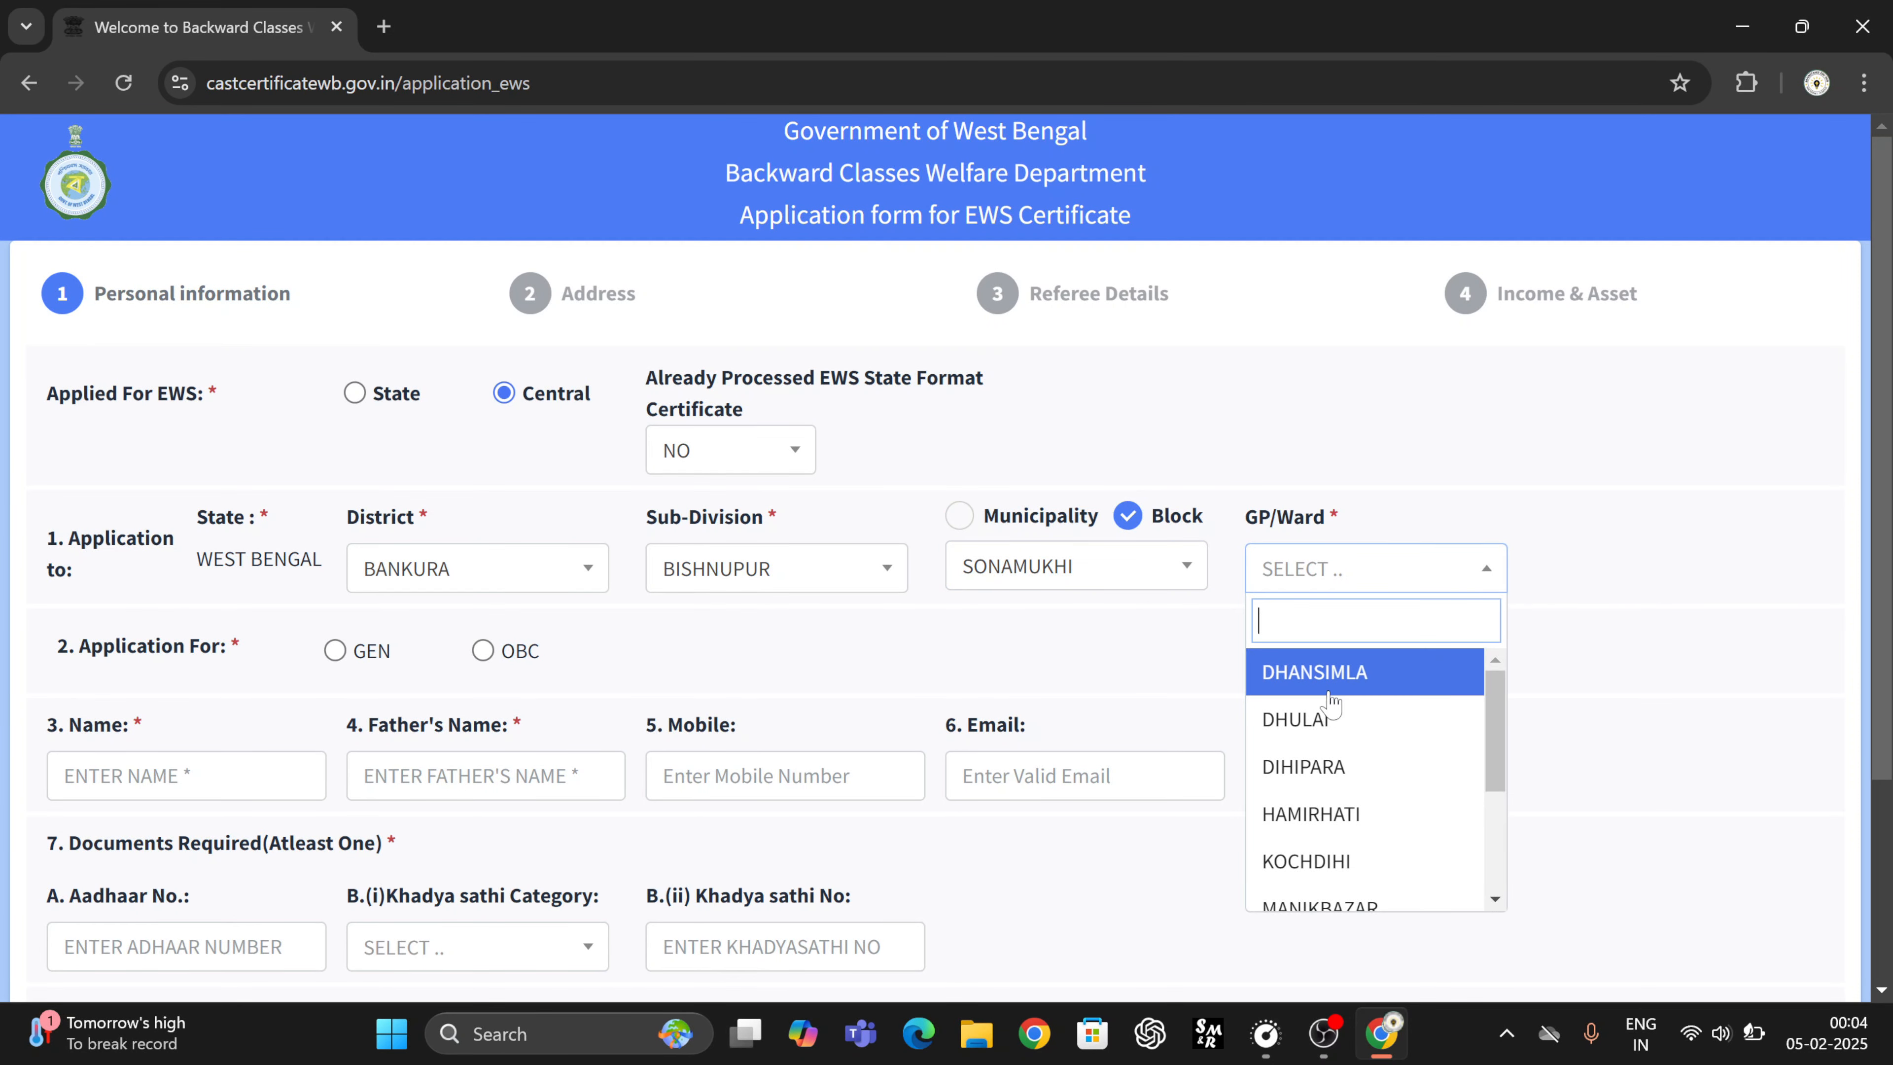
{"action": "left_click", "coordinate": [1331, 861]}
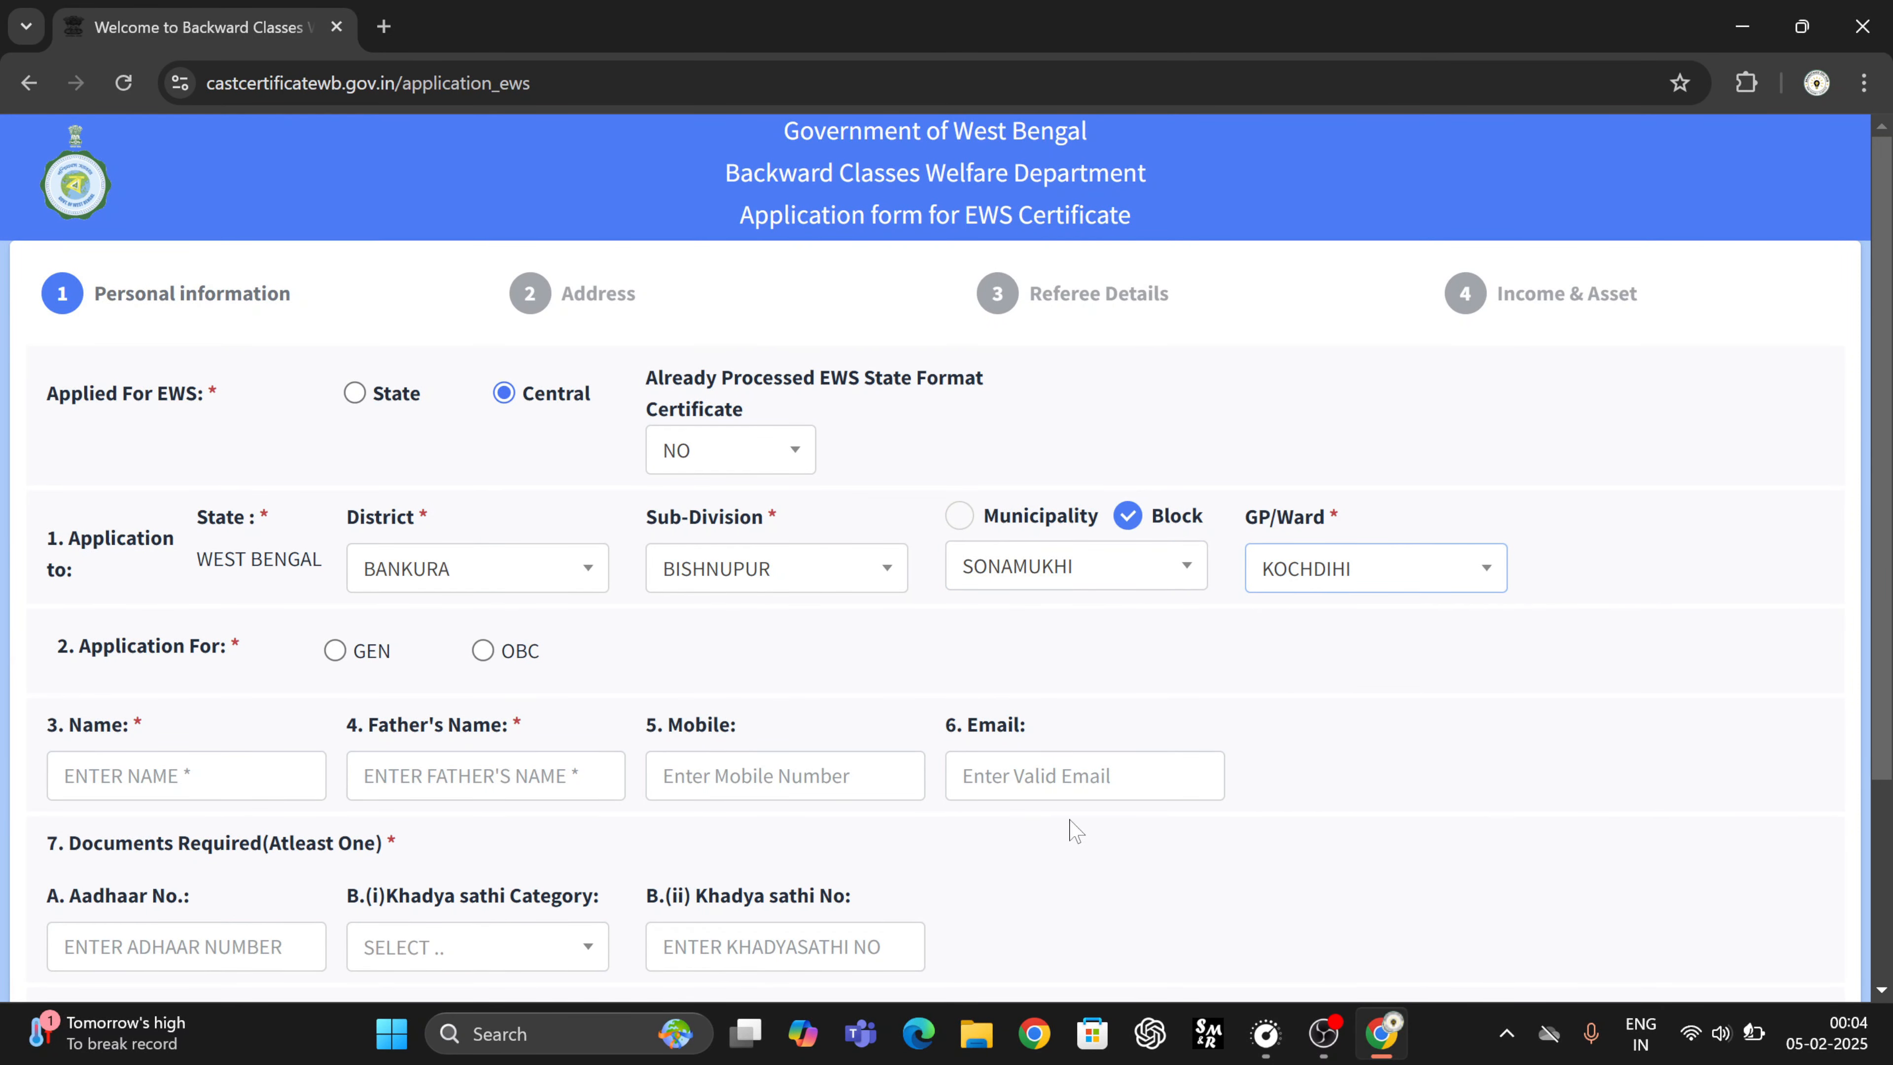
{"action": "scroll", "coordinate": [671, 656], "scroll_direction": "down", "scroll_amount": 1}
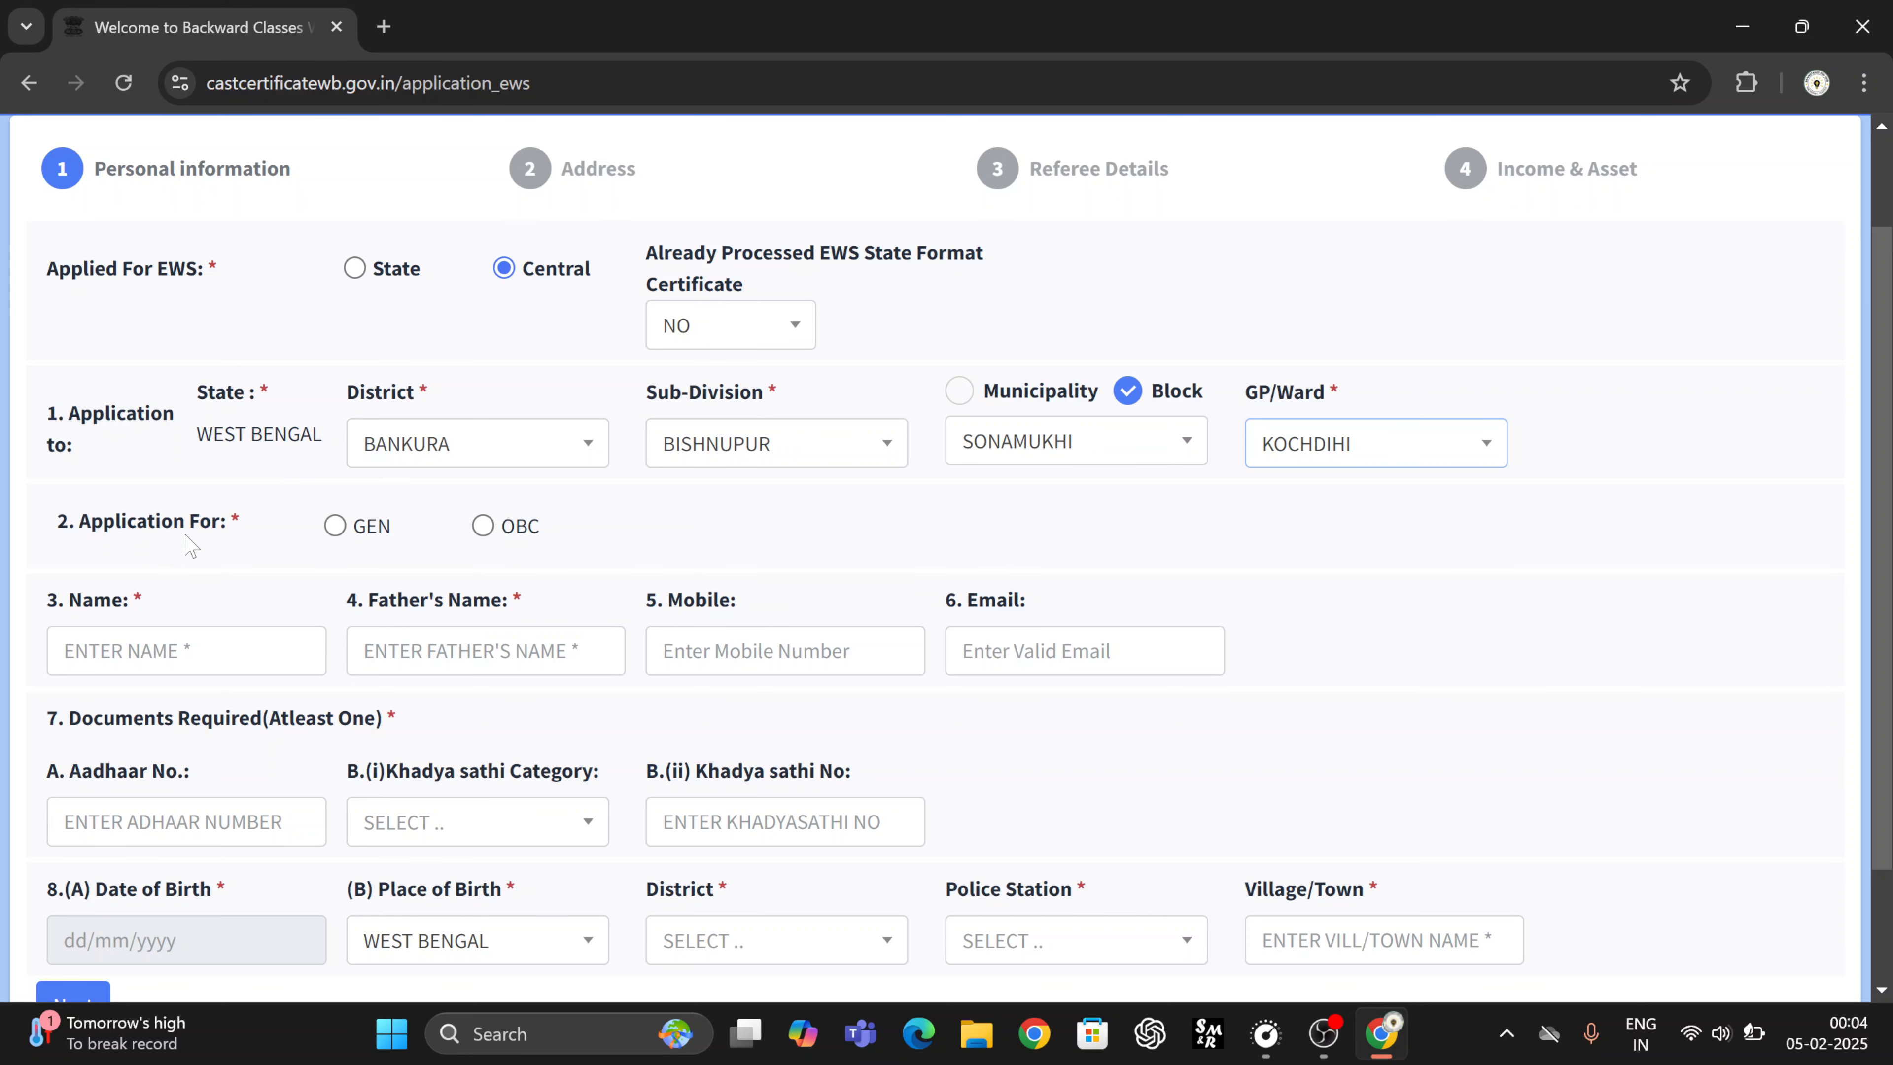
- Set the application category to GEN and choose TILI from the caste list
{"action": "left_click", "coordinate": [336, 527]}
{"action": "left_click", "coordinate": [483, 527]}
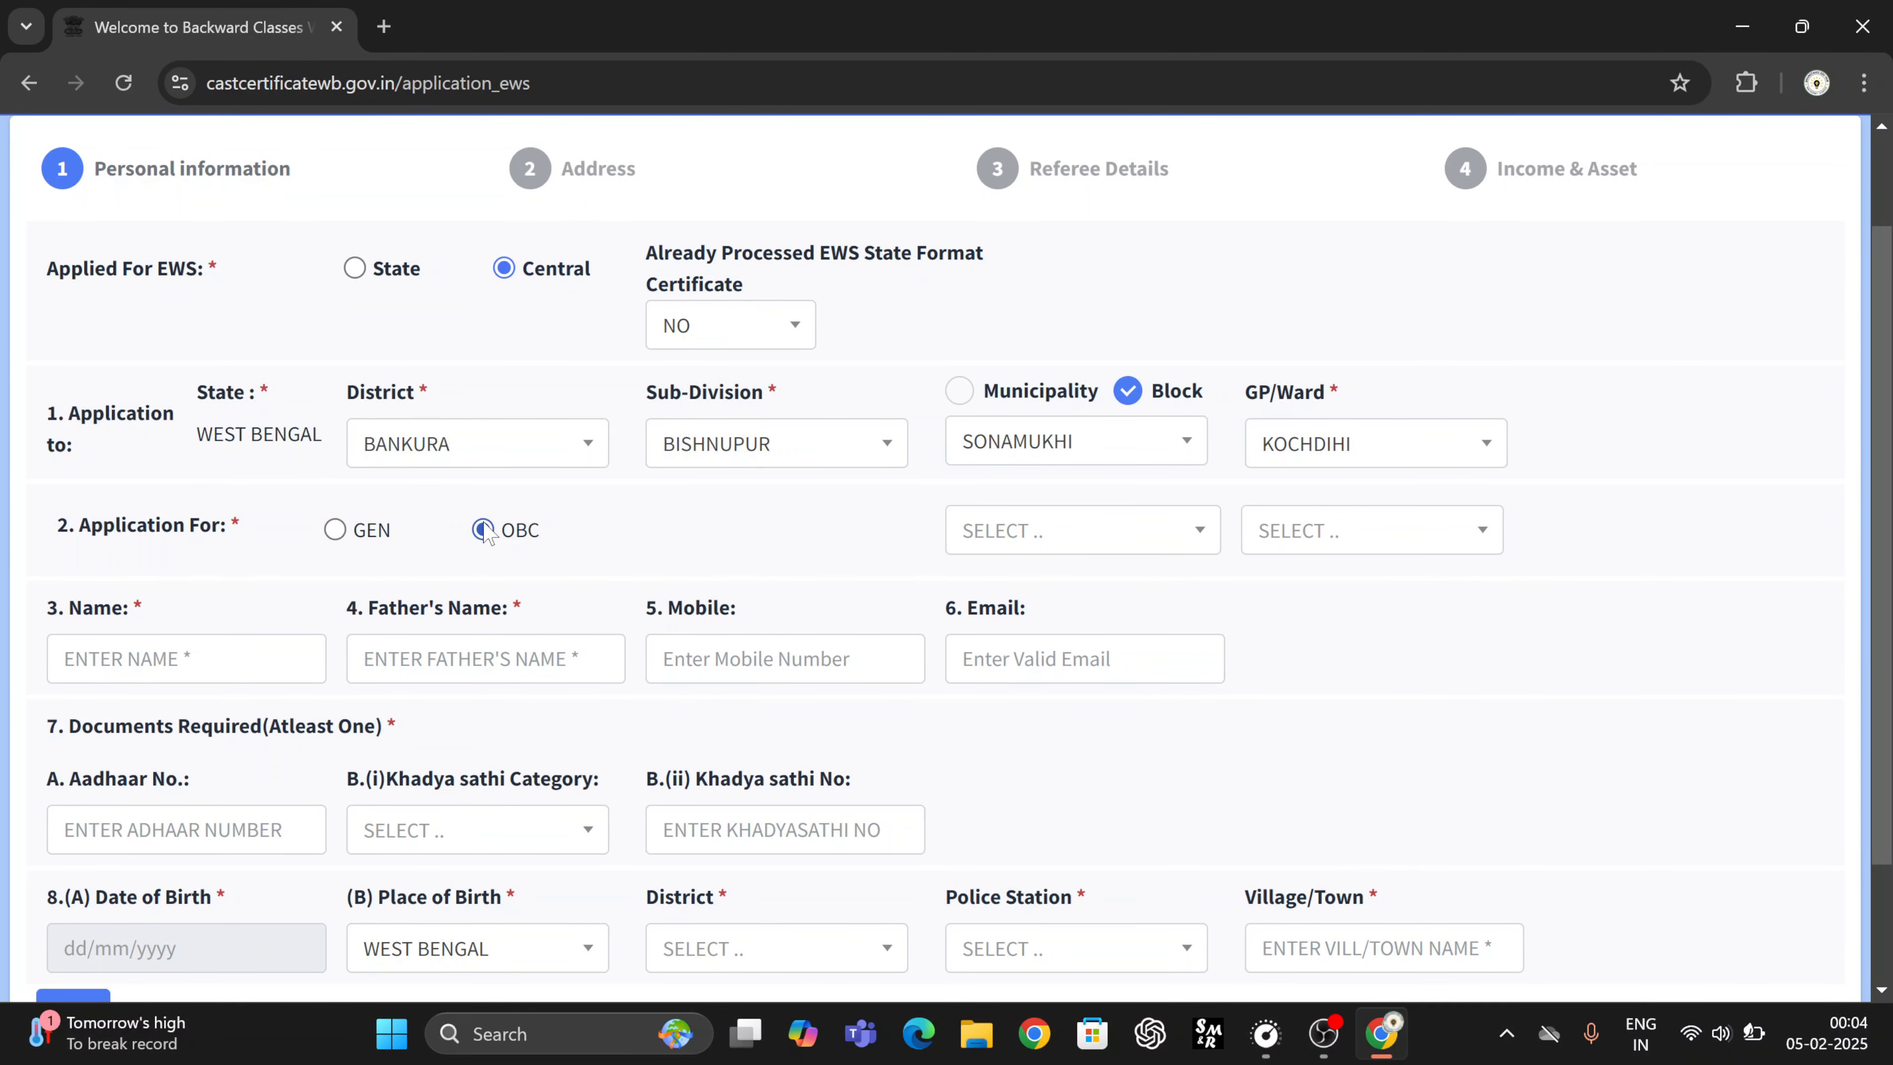
{"action": "left_click", "coordinate": [368, 541]}
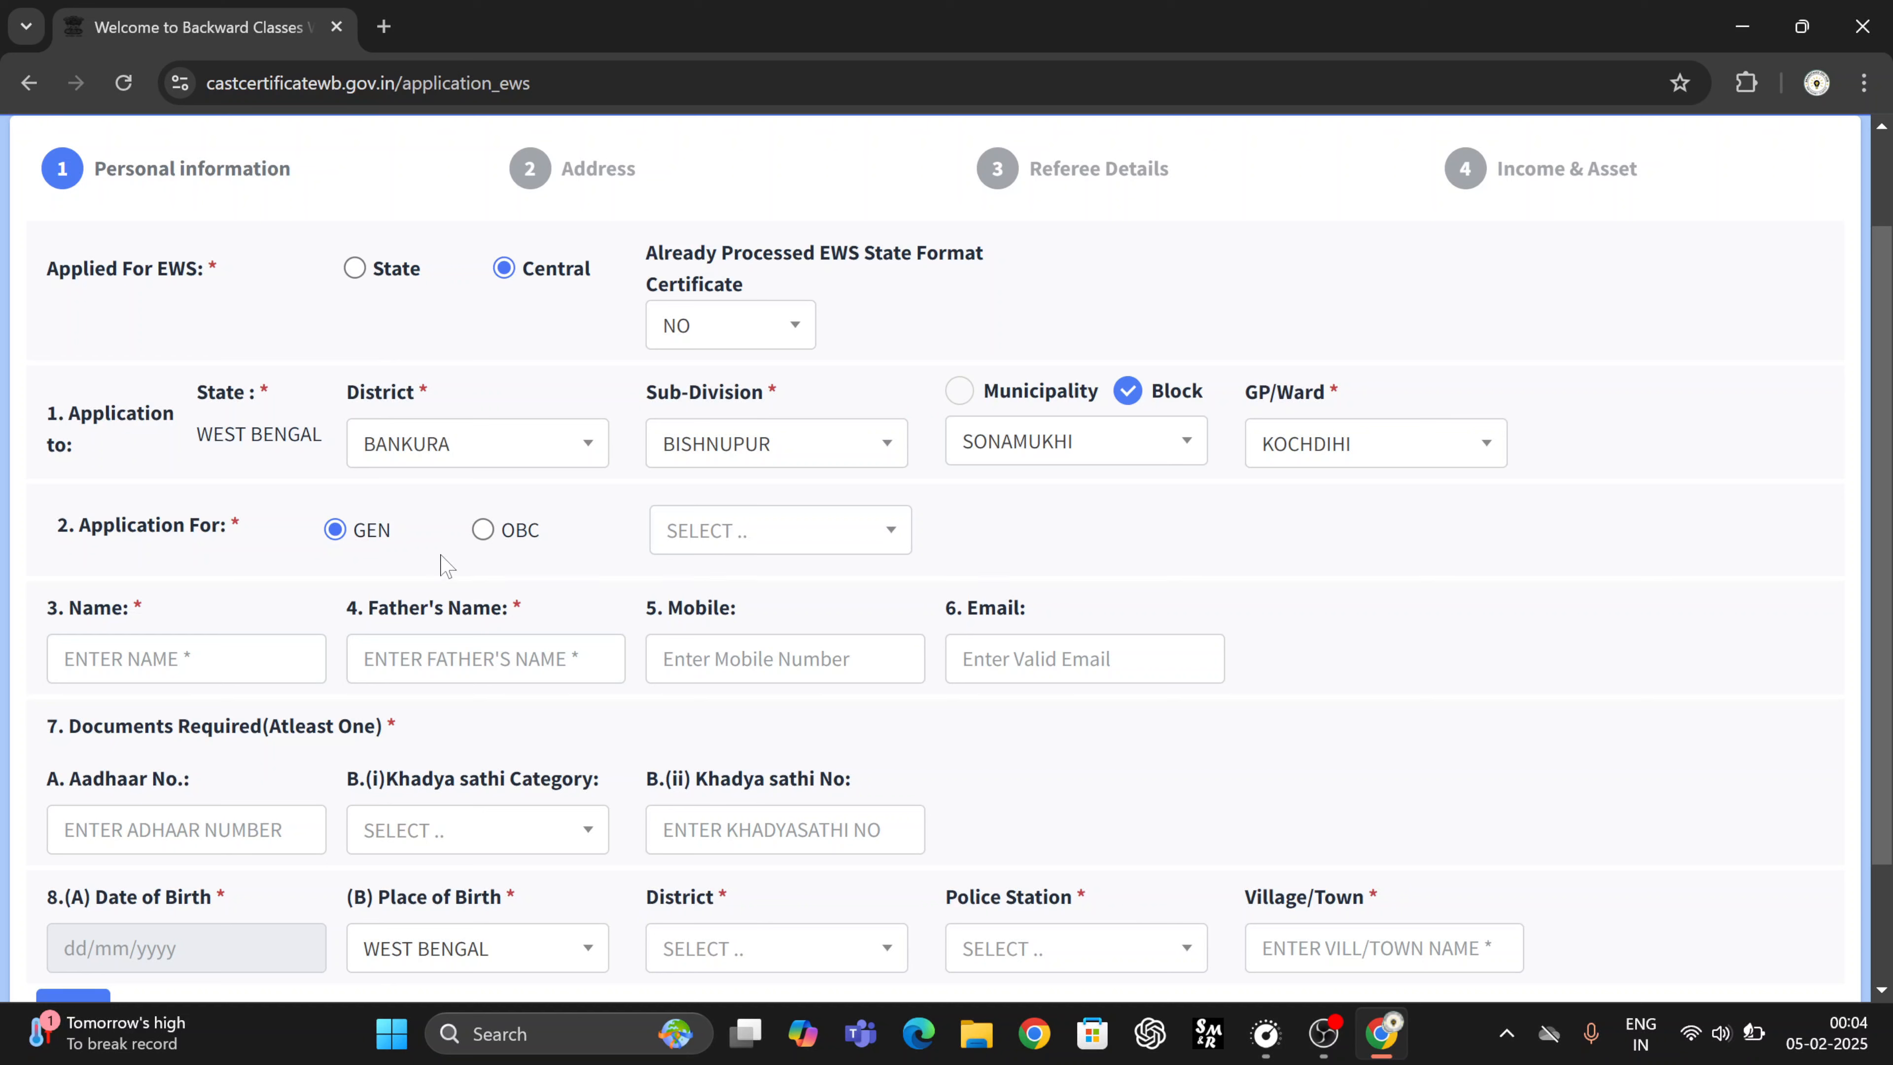
{"action": "left_click", "coordinate": [733, 537]}
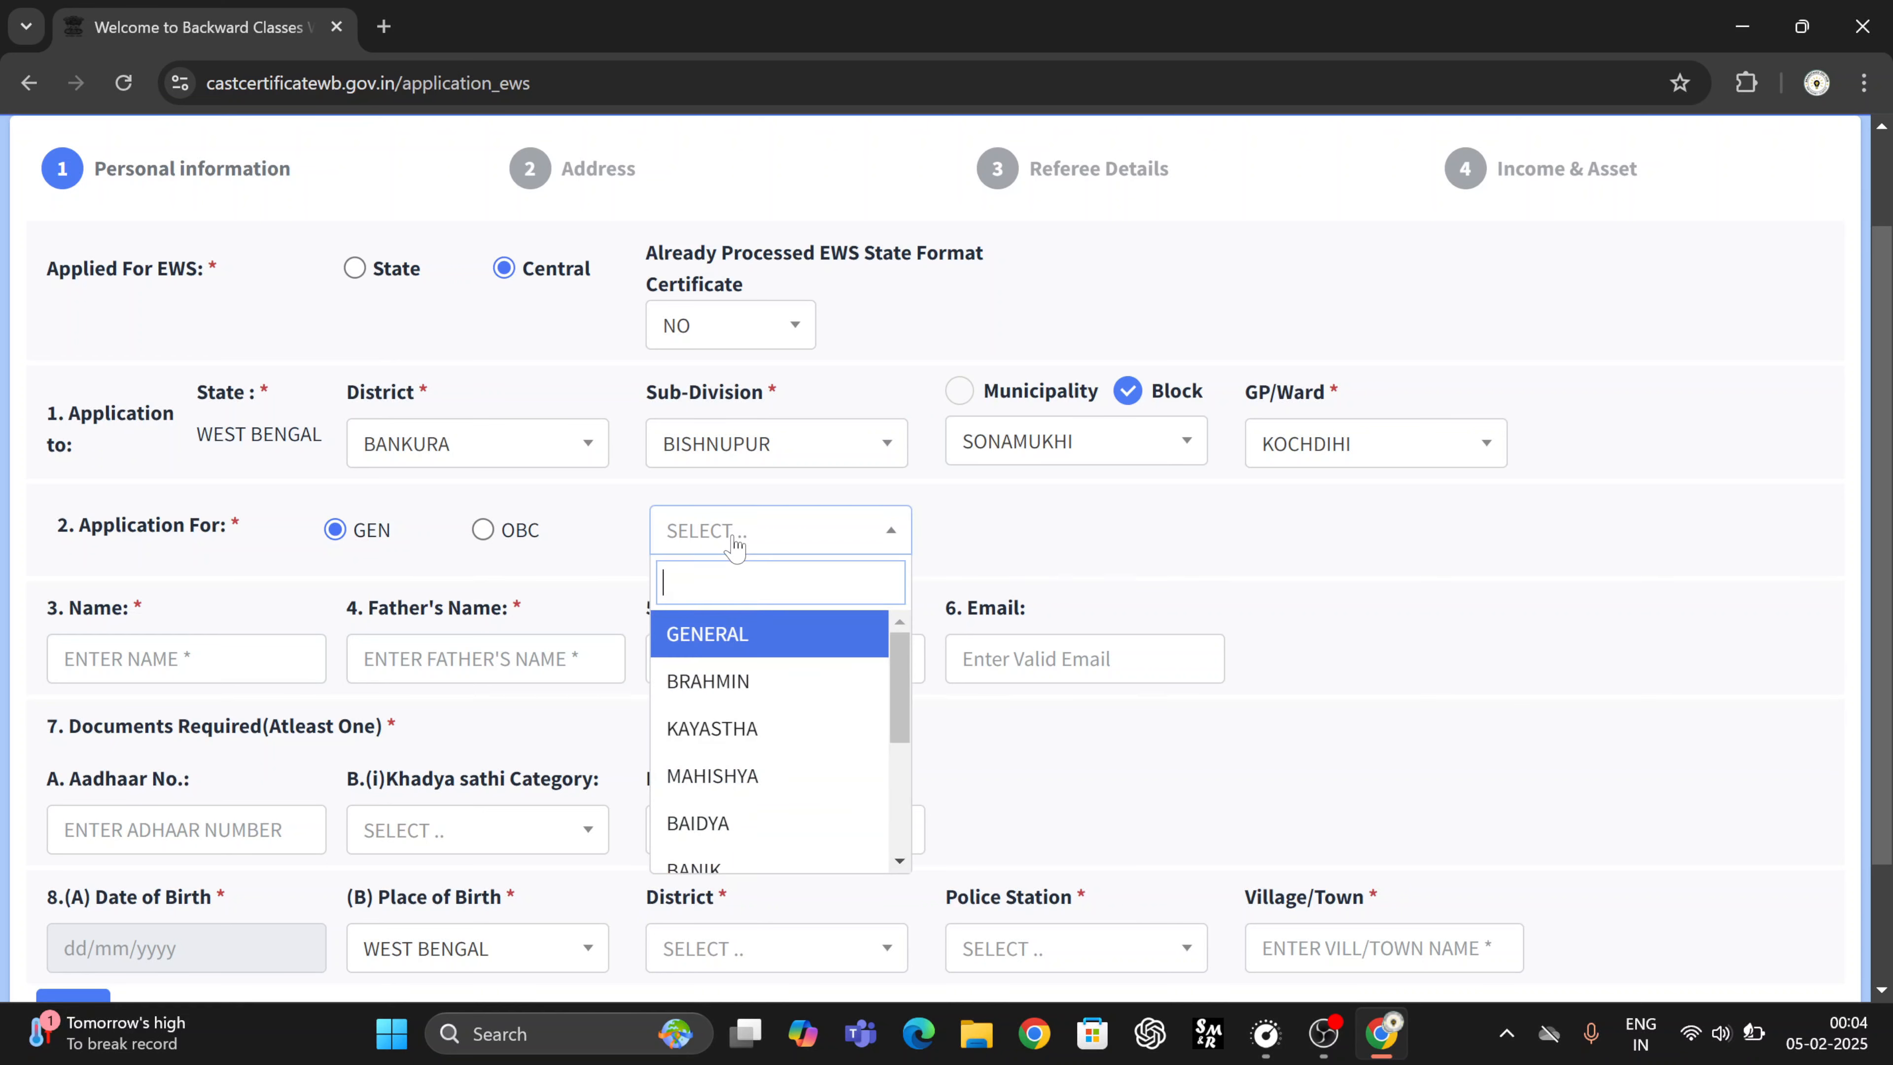
{"action": "scroll", "coordinate": [768, 722], "scroll_direction": "down", "scroll_amount": 3}
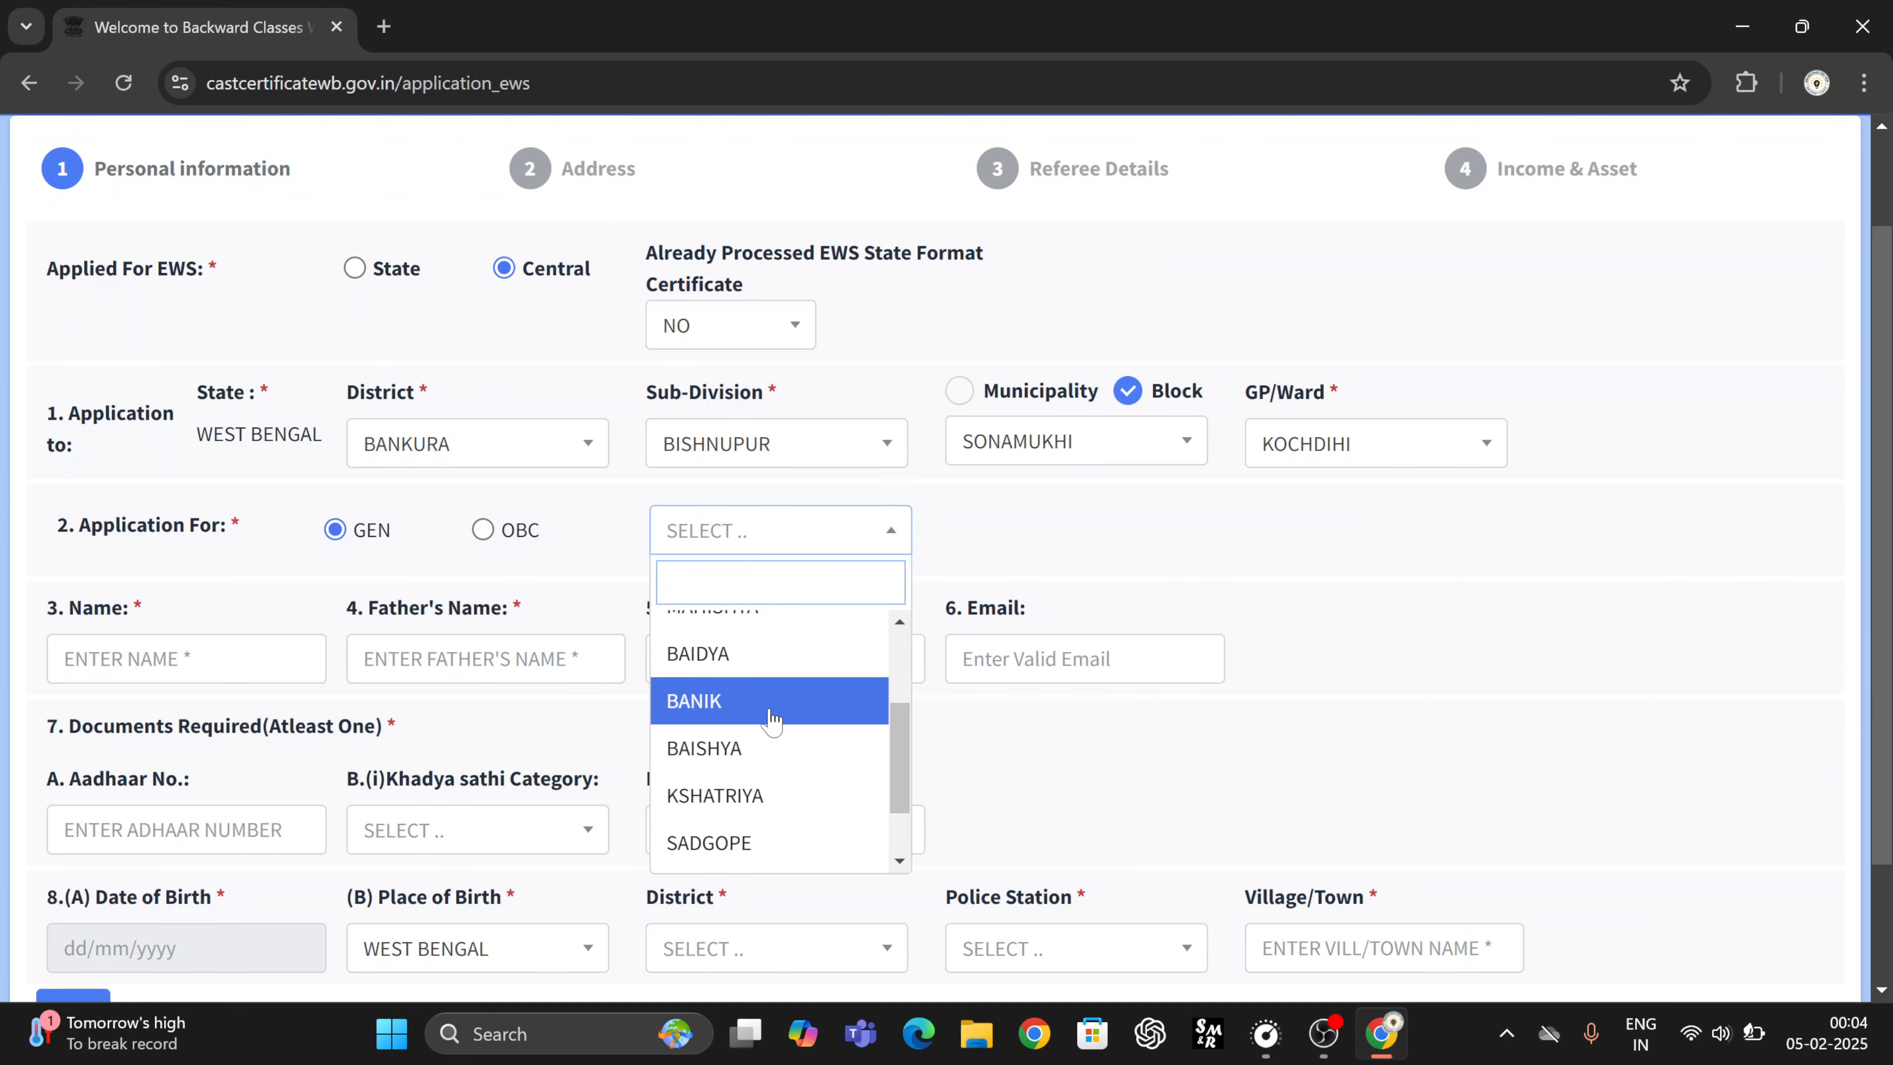
{"action": "scroll", "coordinate": [771, 717], "scroll_direction": "down", "scroll_amount": 2}
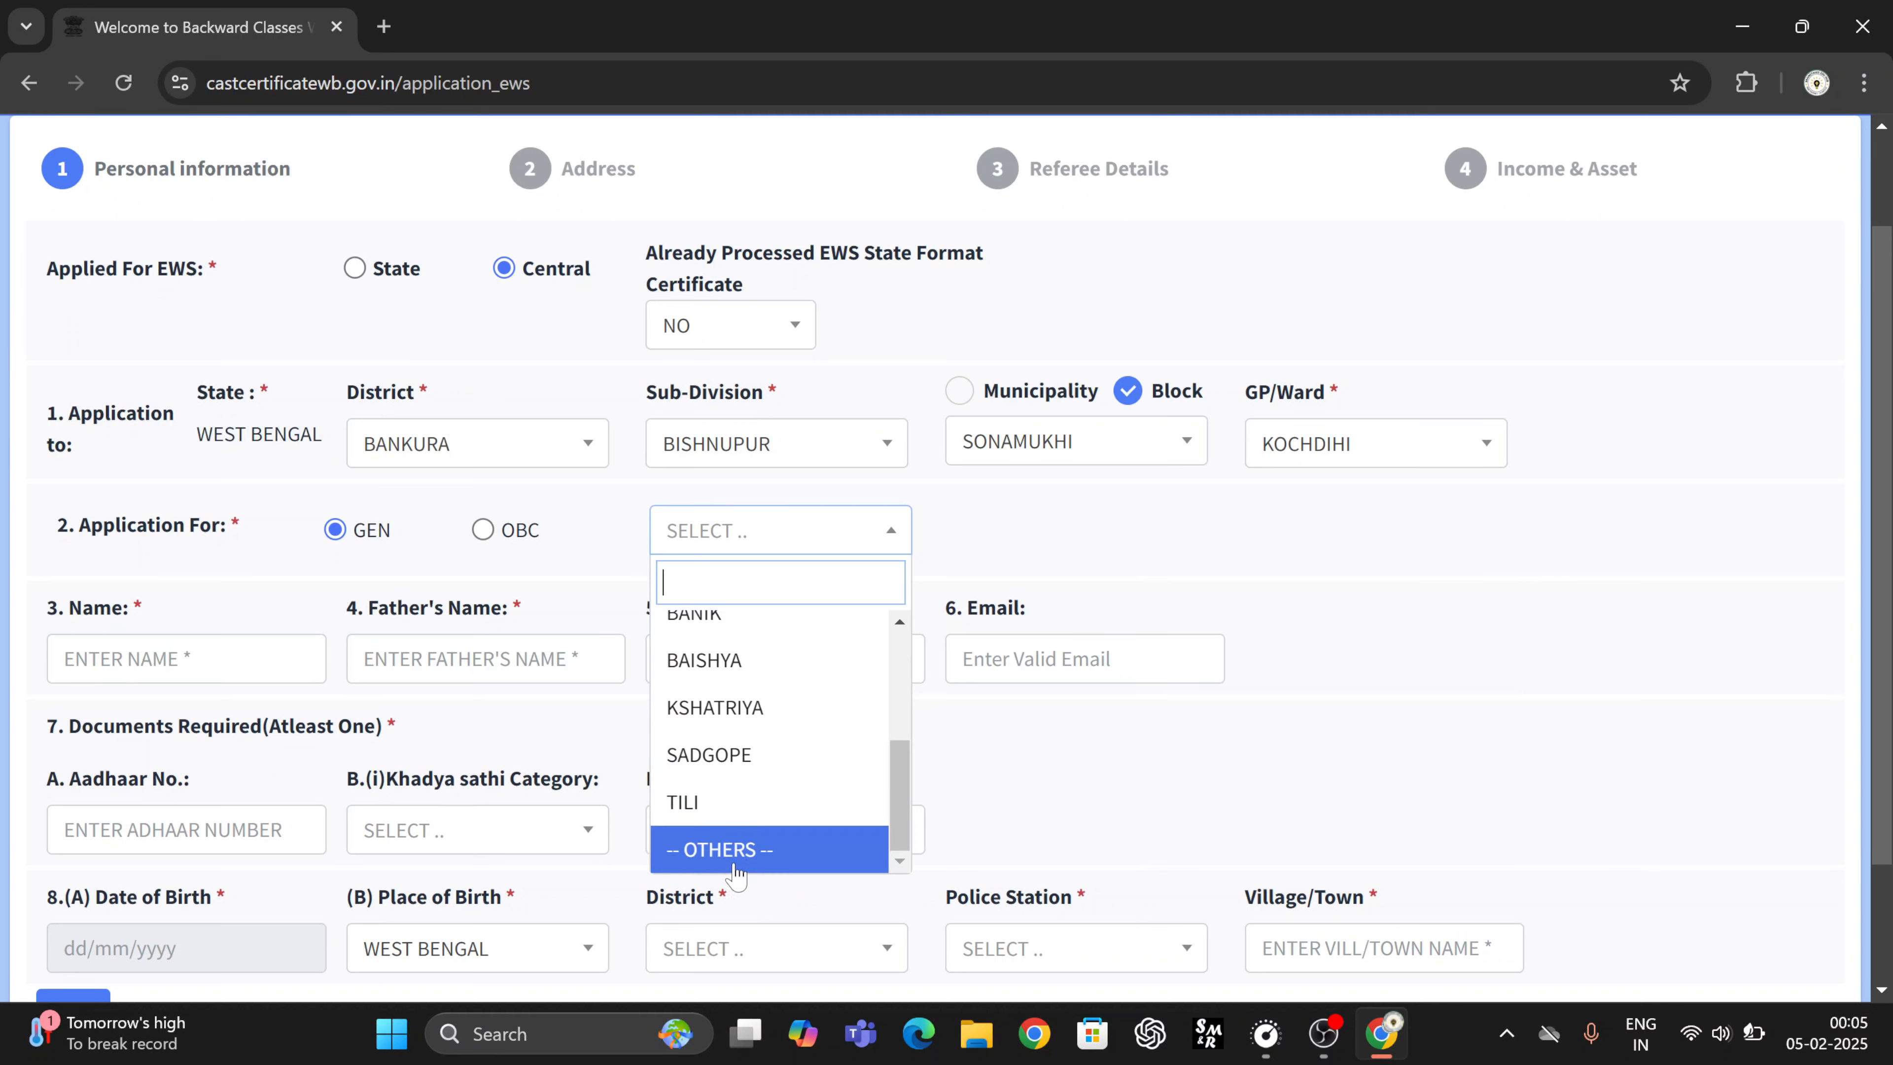
{"action": "left_click", "coordinate": [731, 813]}
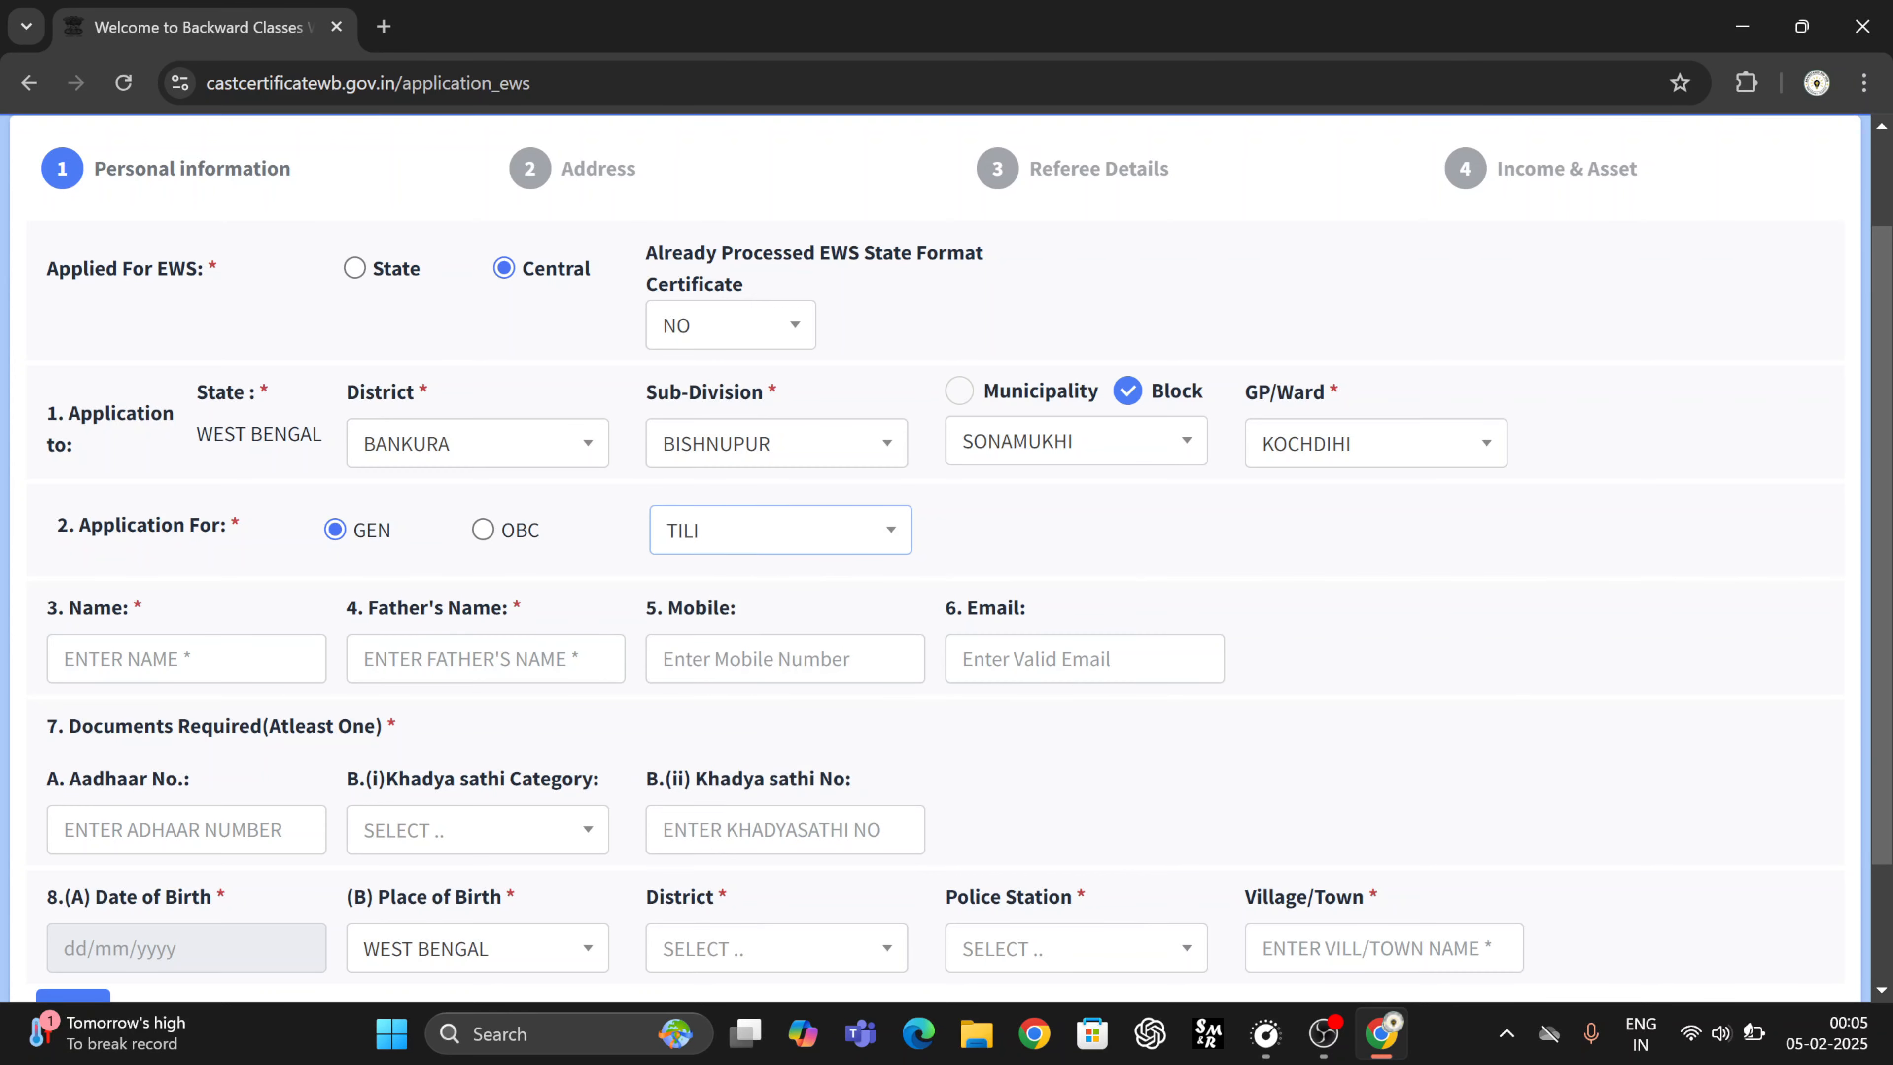
{"action": "scroll", "coordinate": [213, 648], "scroll_direction": "down", "scroll_amount": 2}
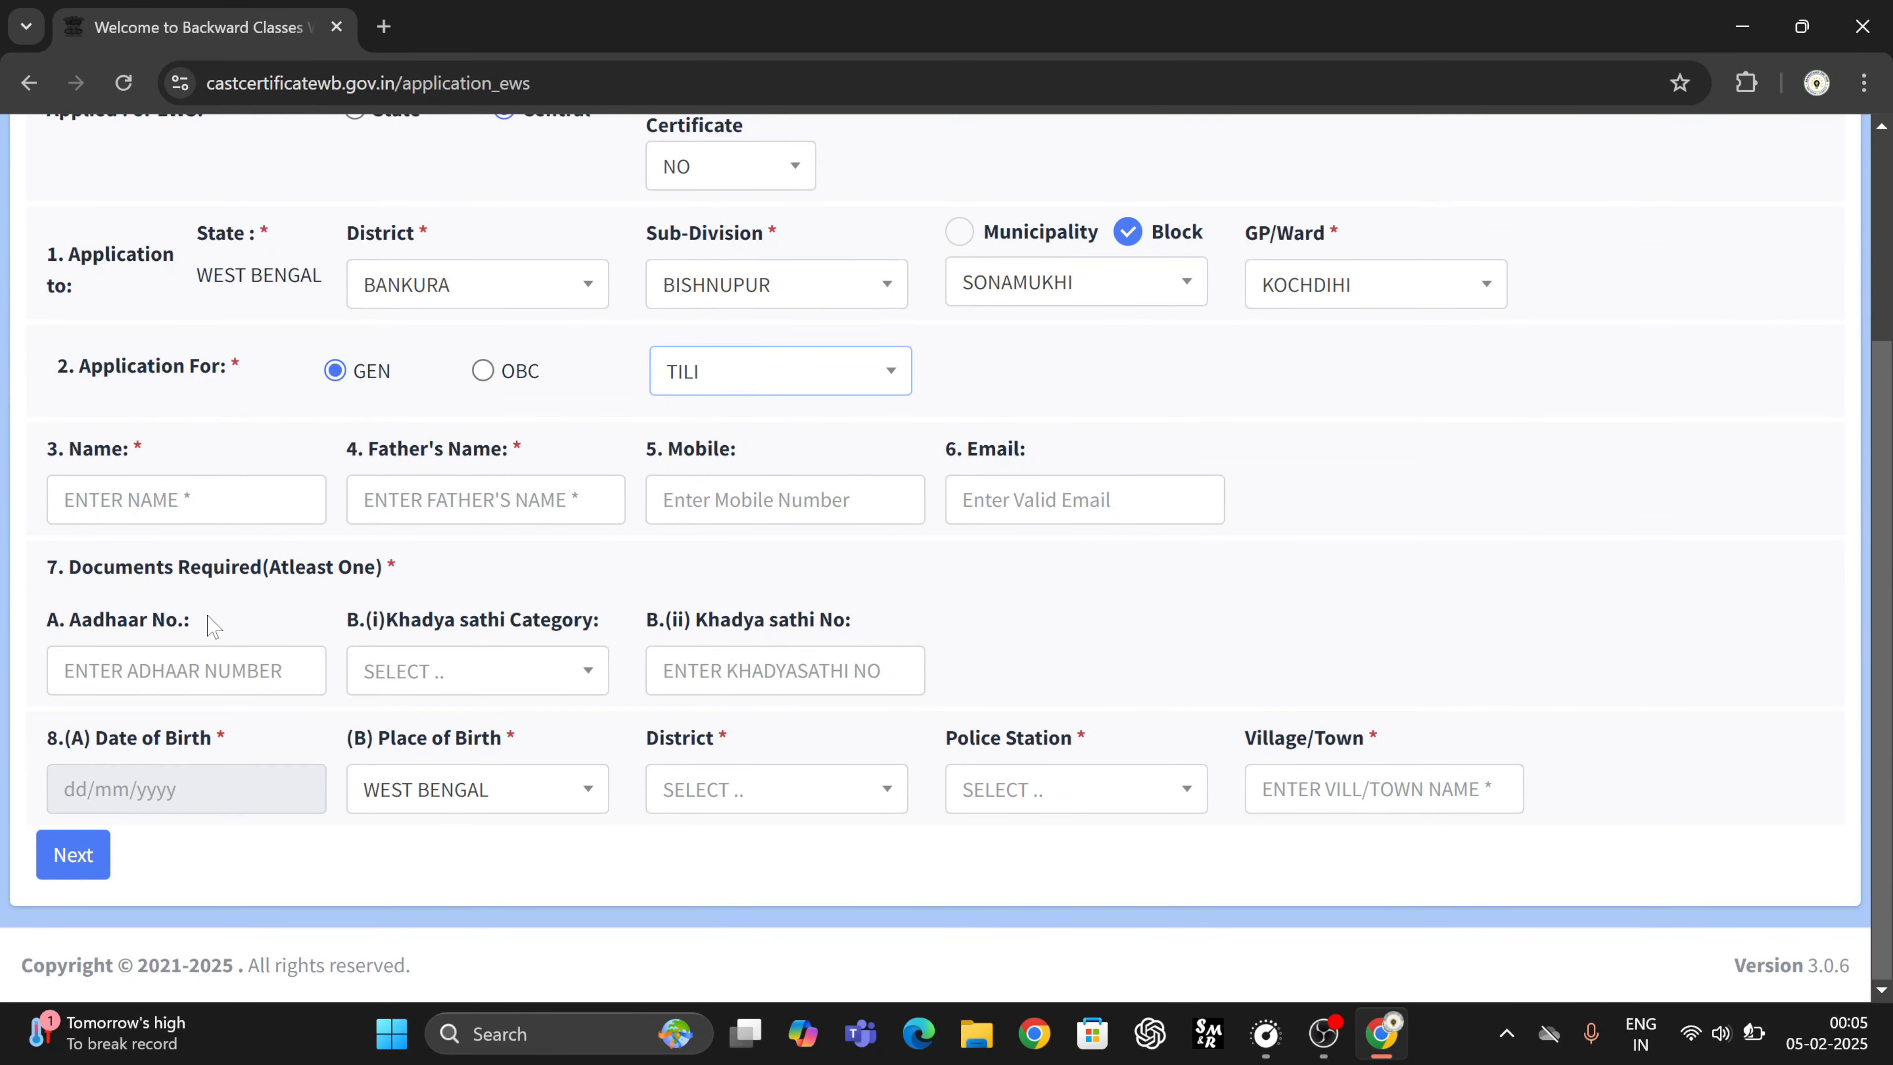
- Enter the applicant's full name in the Name field and move to Father's Name
{"action": "key", "text": "Tab"}
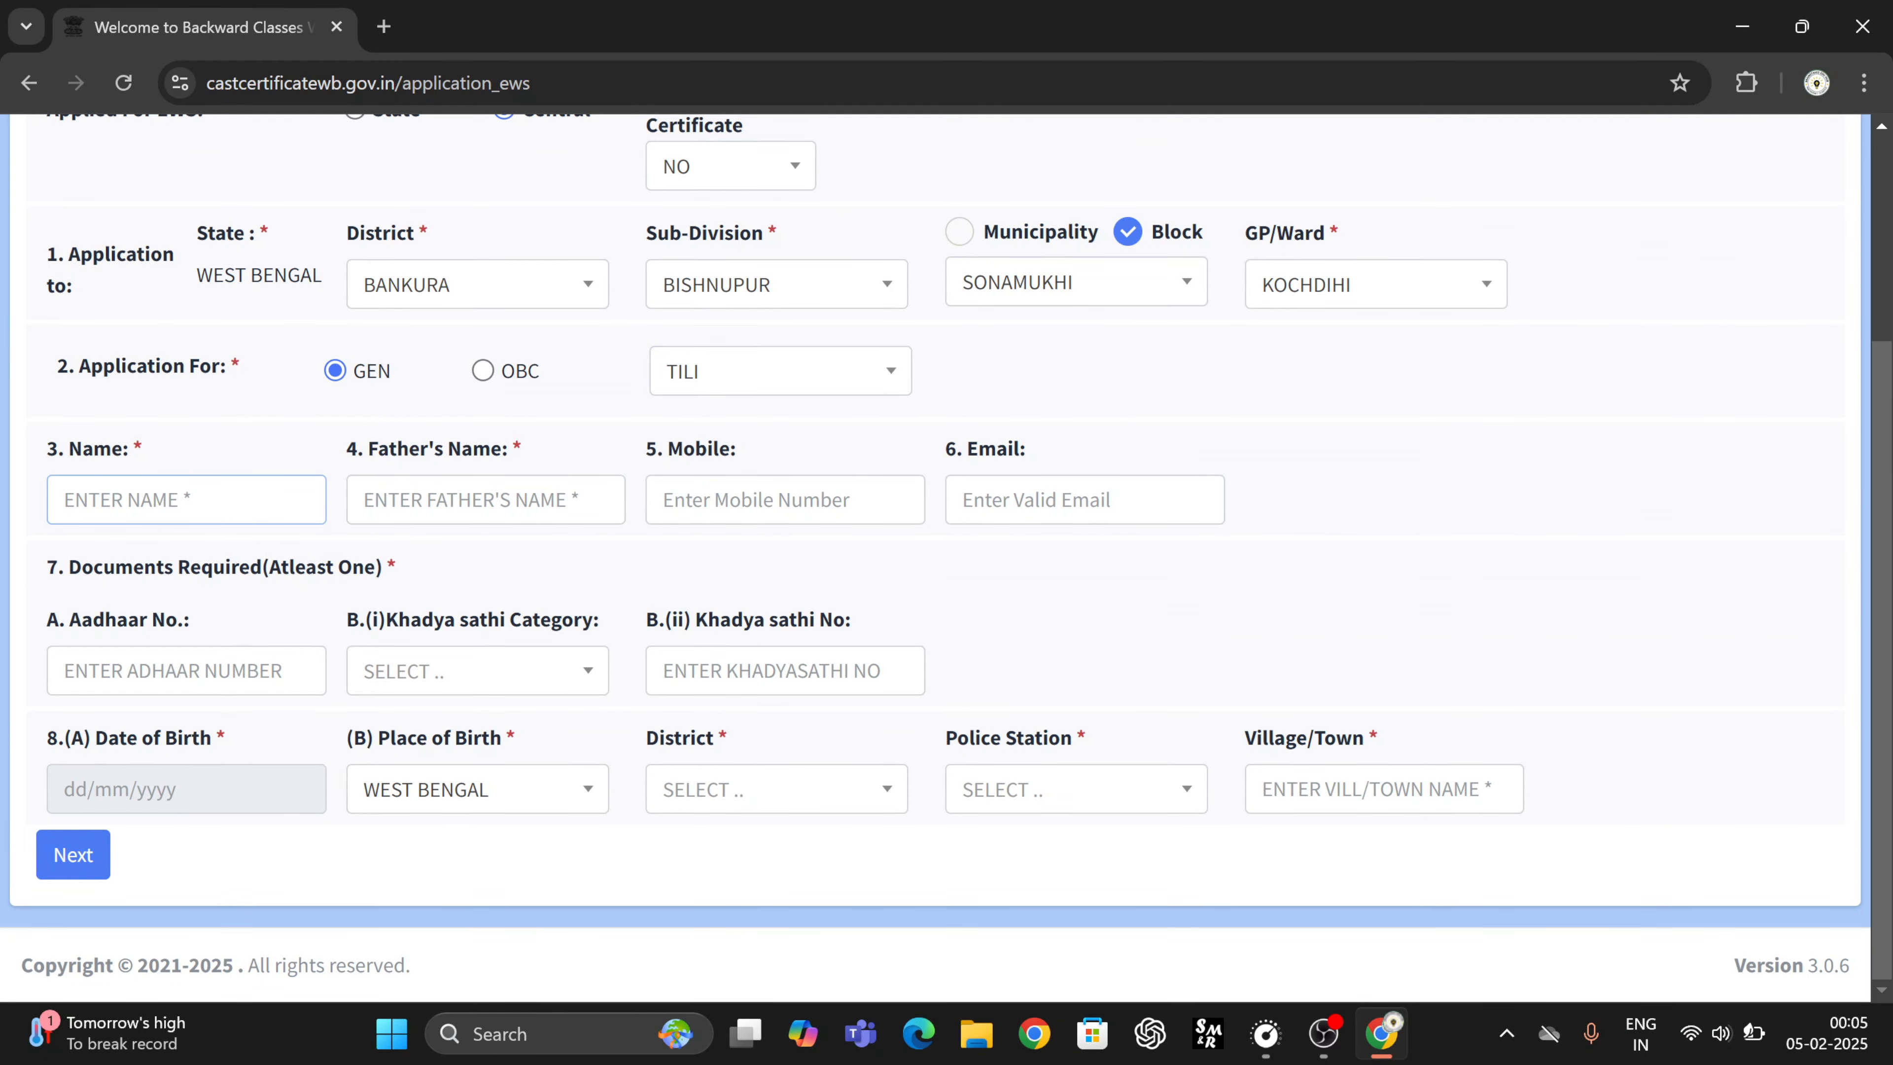
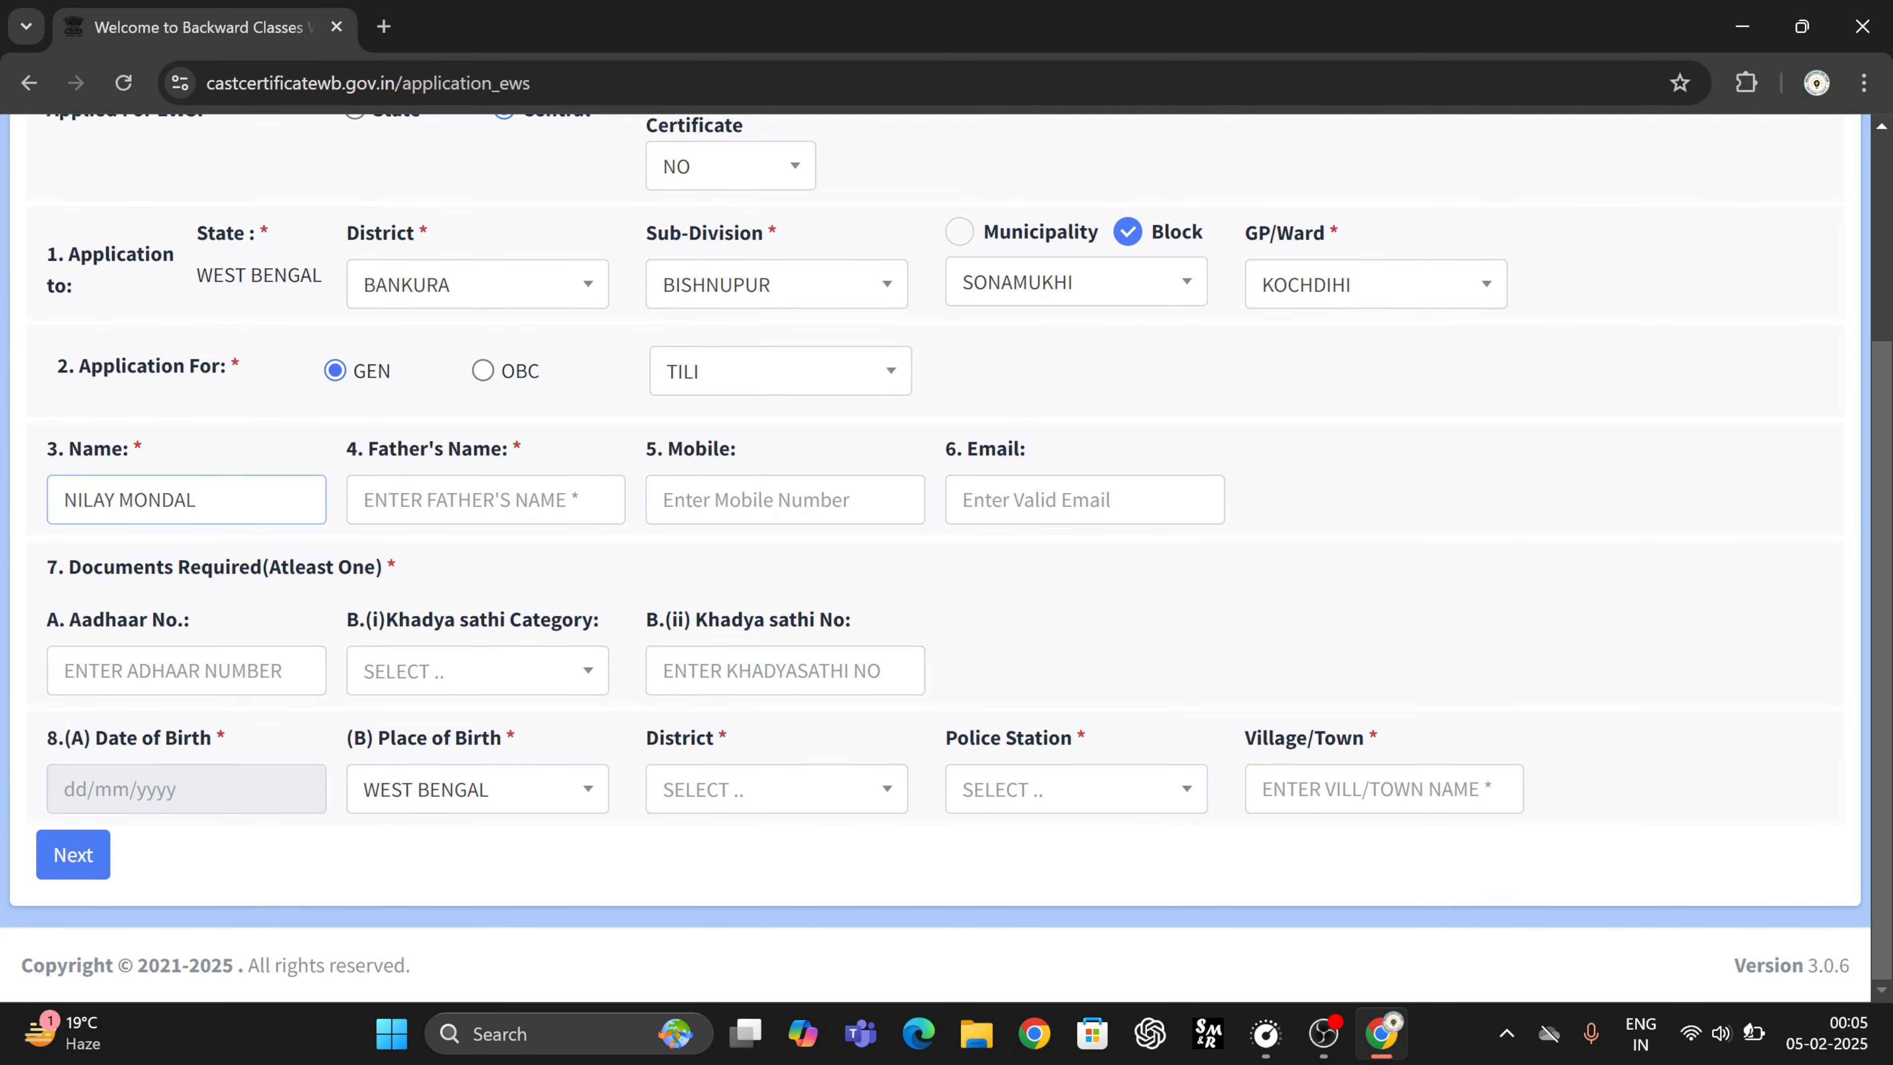
{"action": "key", "text": "Tab"}
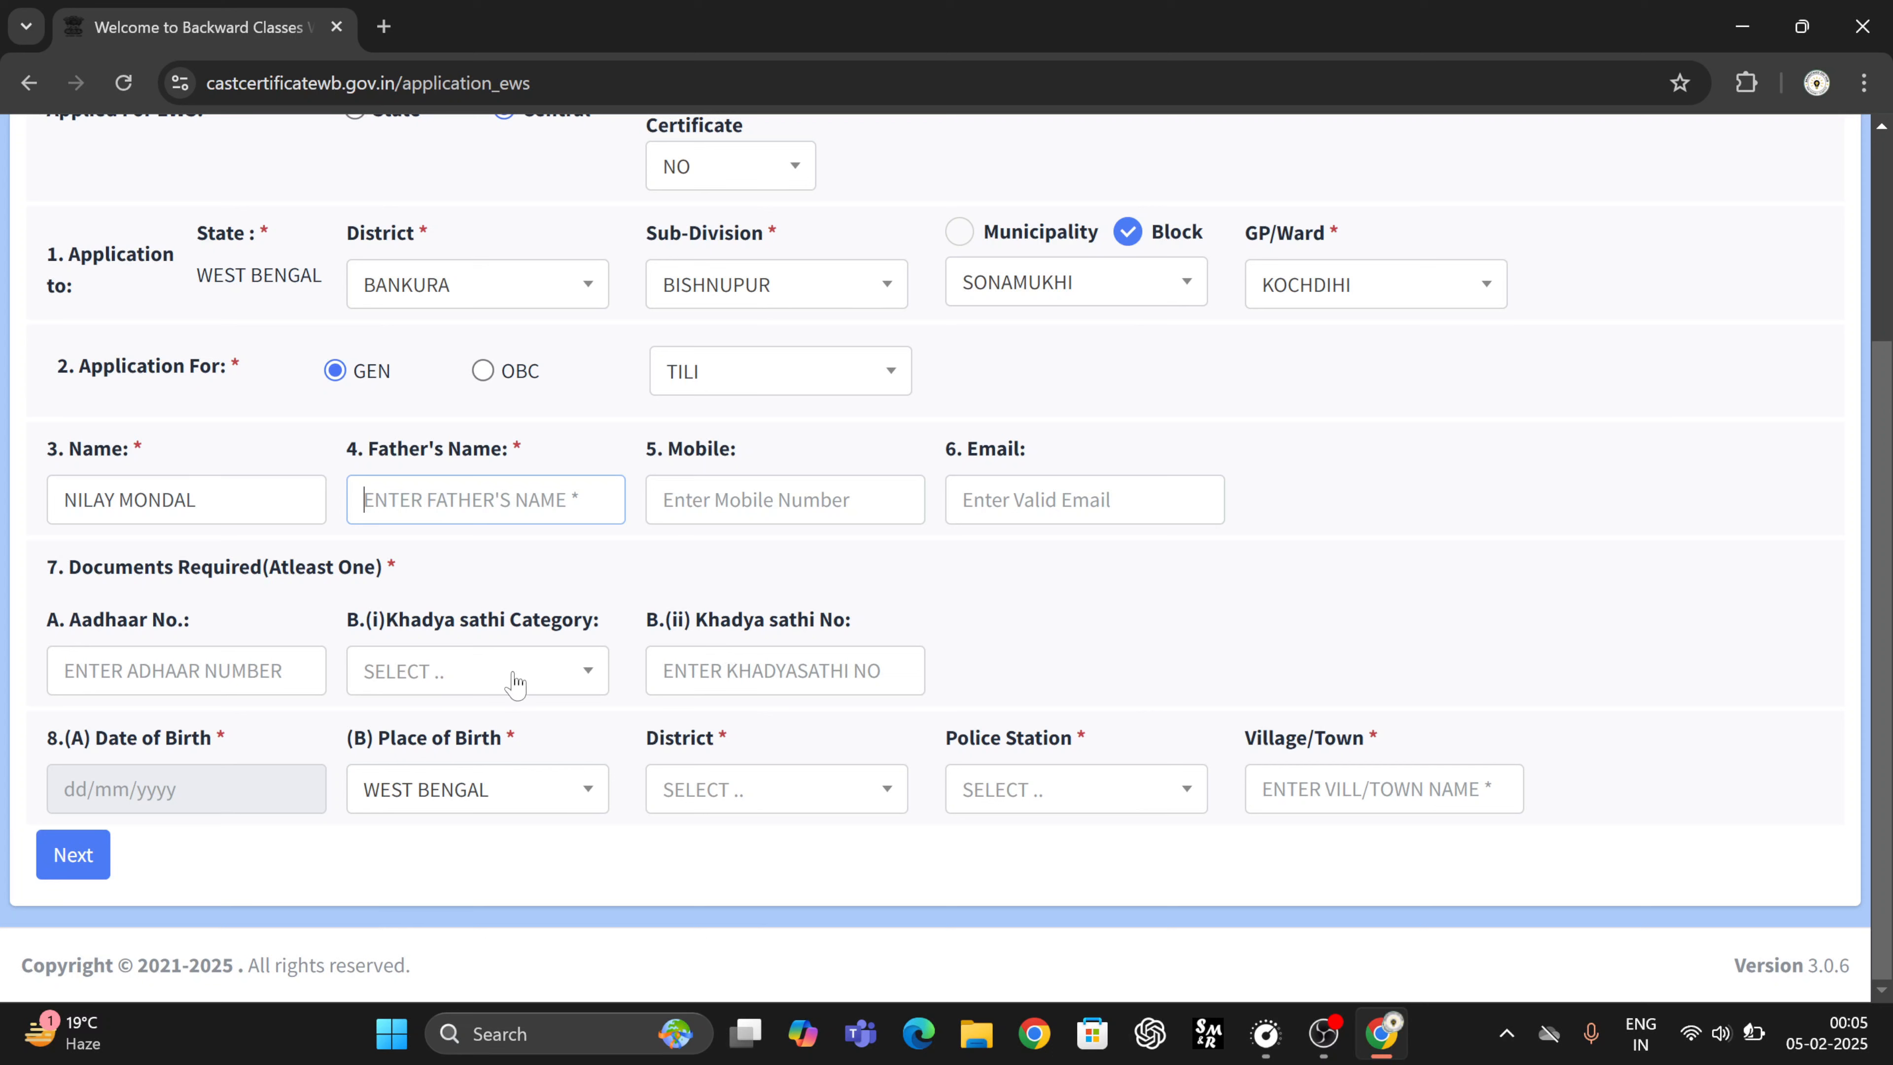
- Open and dismiss the Khadya Sathi category choices, then click into the Aadhaar number field
{"action": "left_click", "coordinate": [485, 686]}
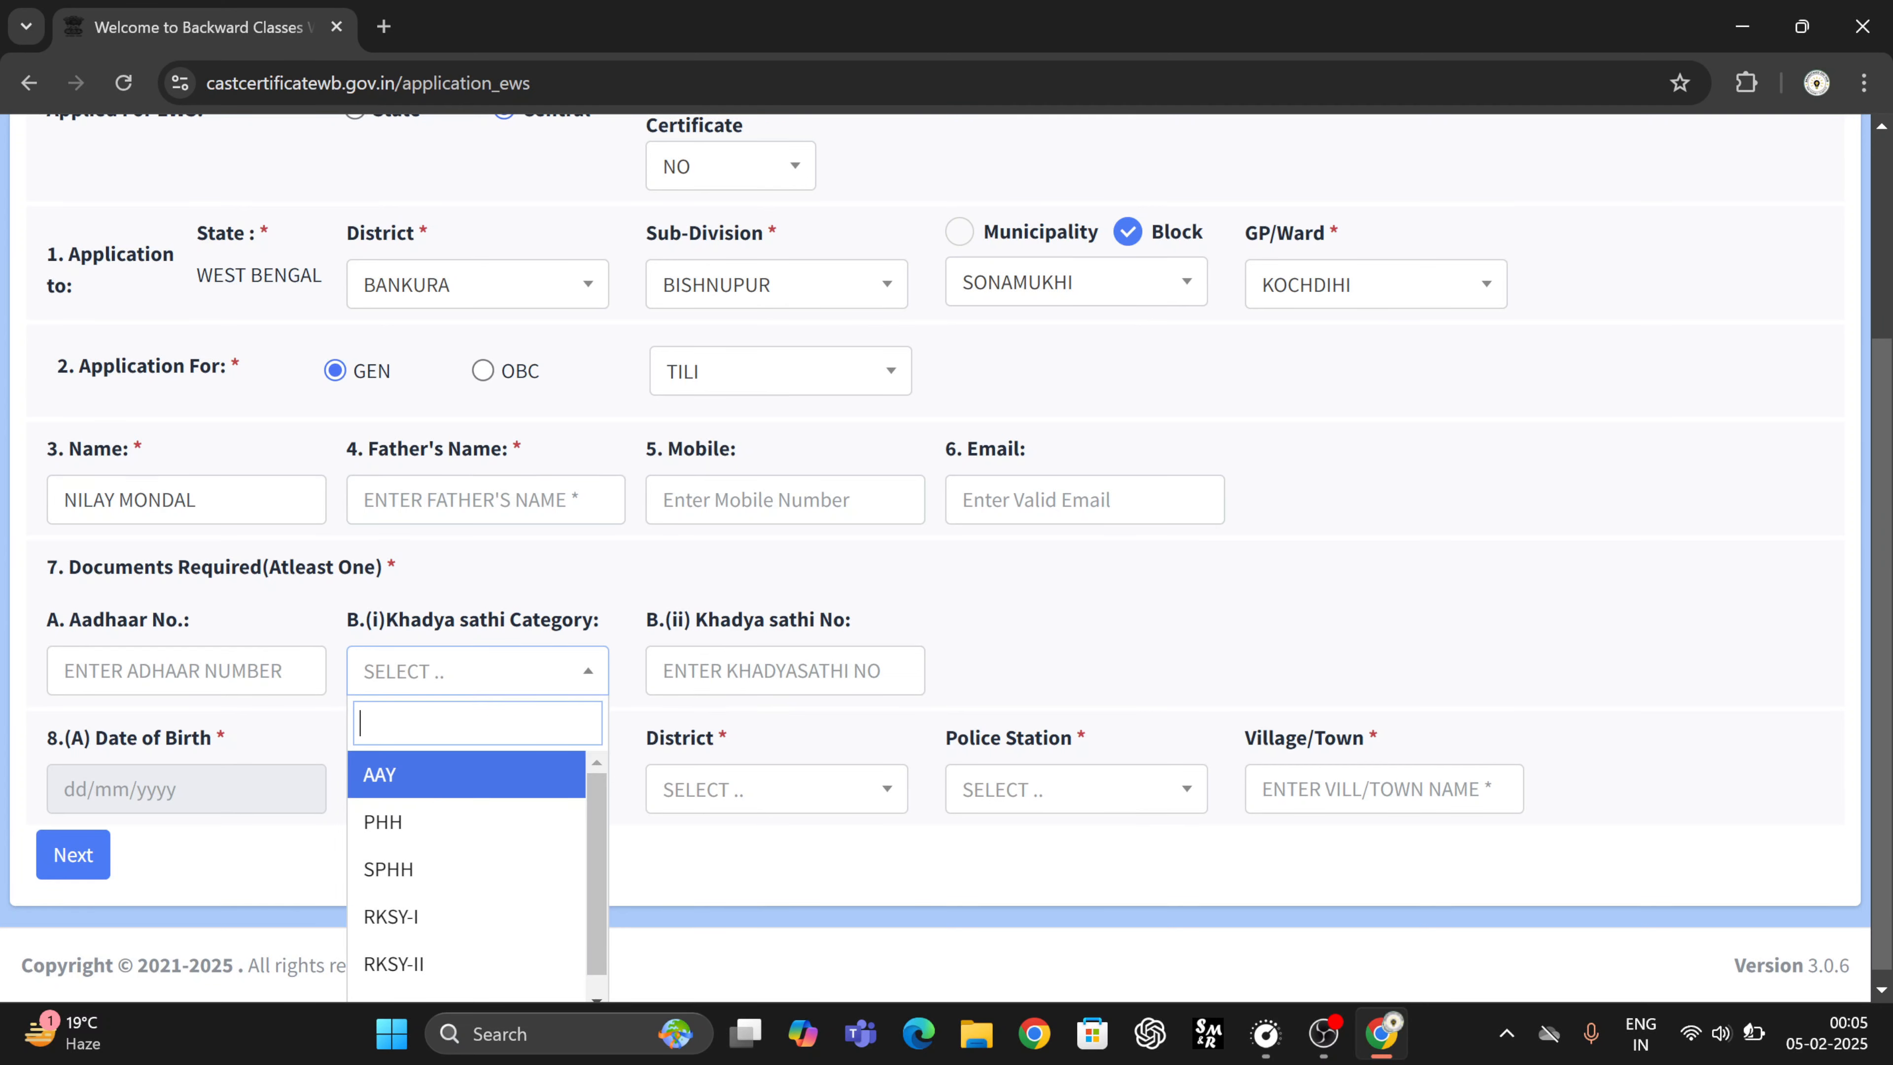
{"action": "left_click", "coordinate": [547, 594]}
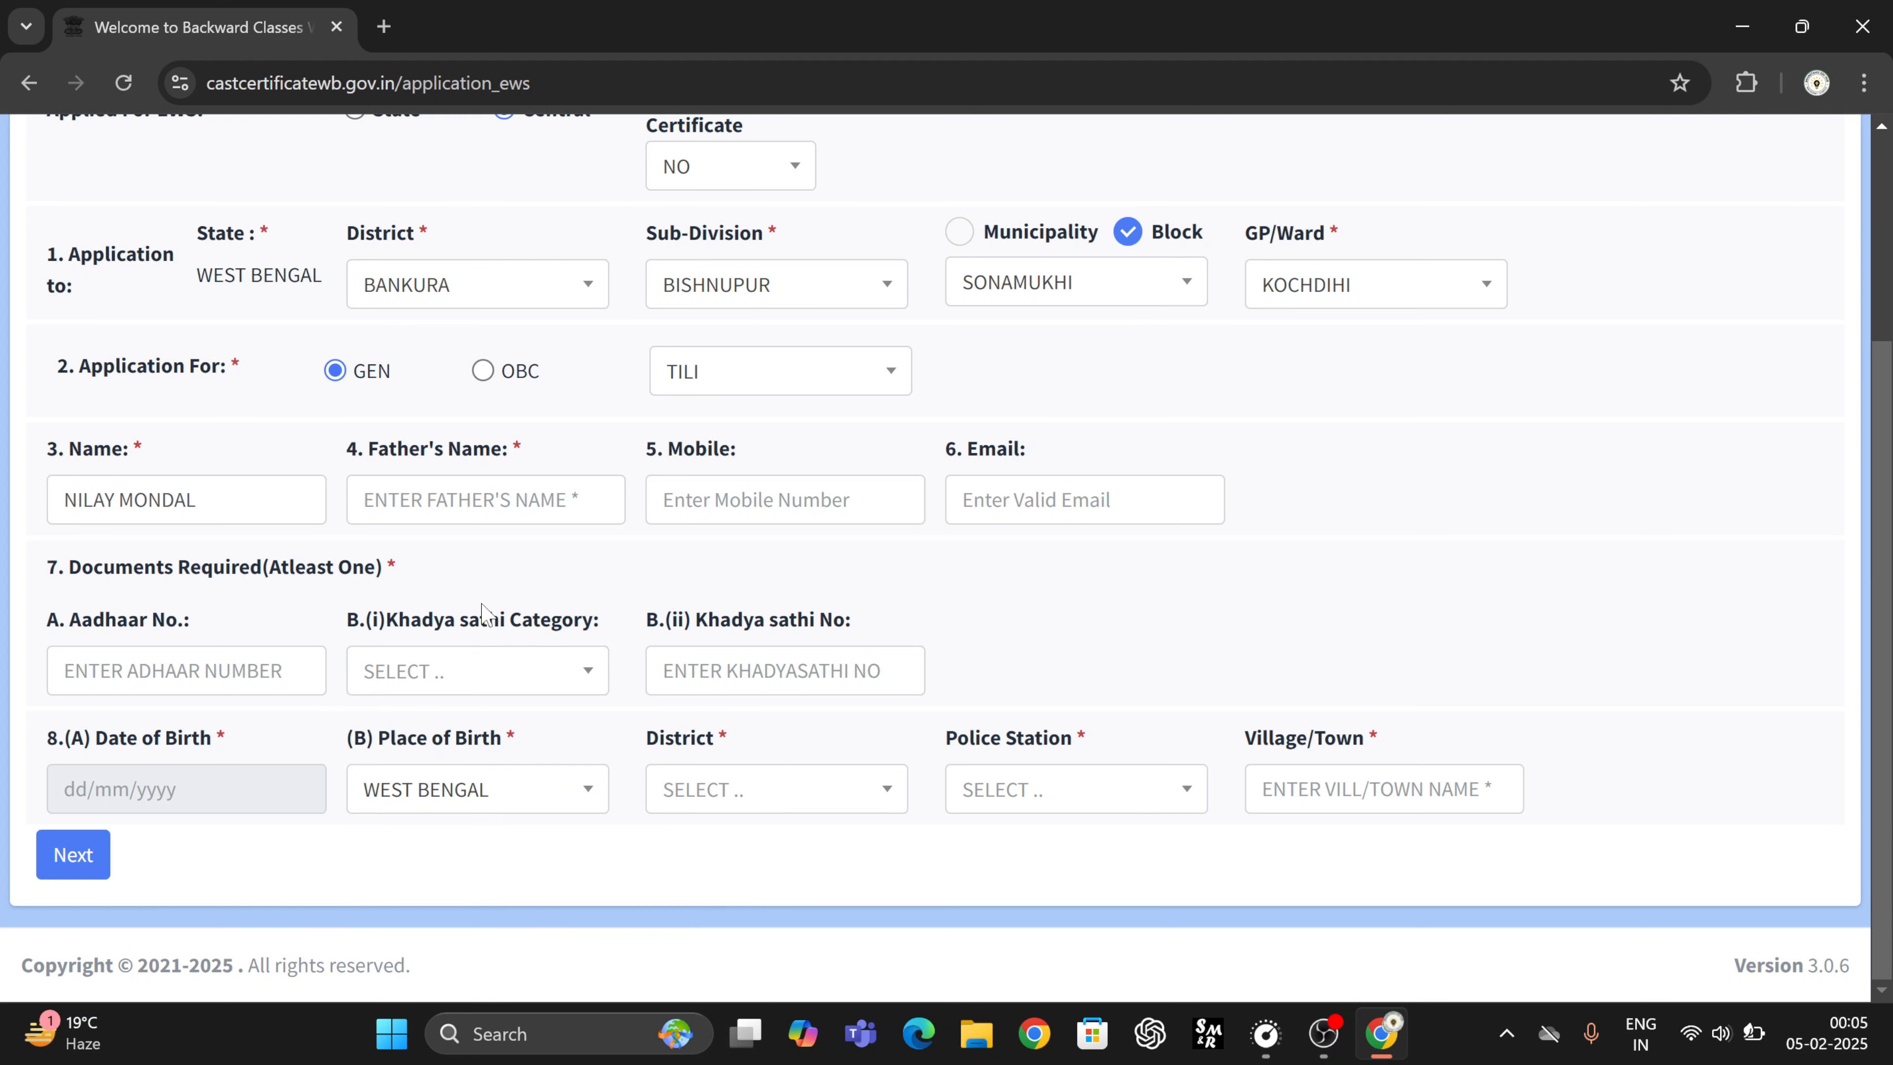
{"action": "left_click", "coordinate": [86, 671]}
{"action": "left_click_drag", "start_coordinate": [279, 573], "coordinate": [370, 573]}
{"action": "left_click", "coordinate": [244, 643]}
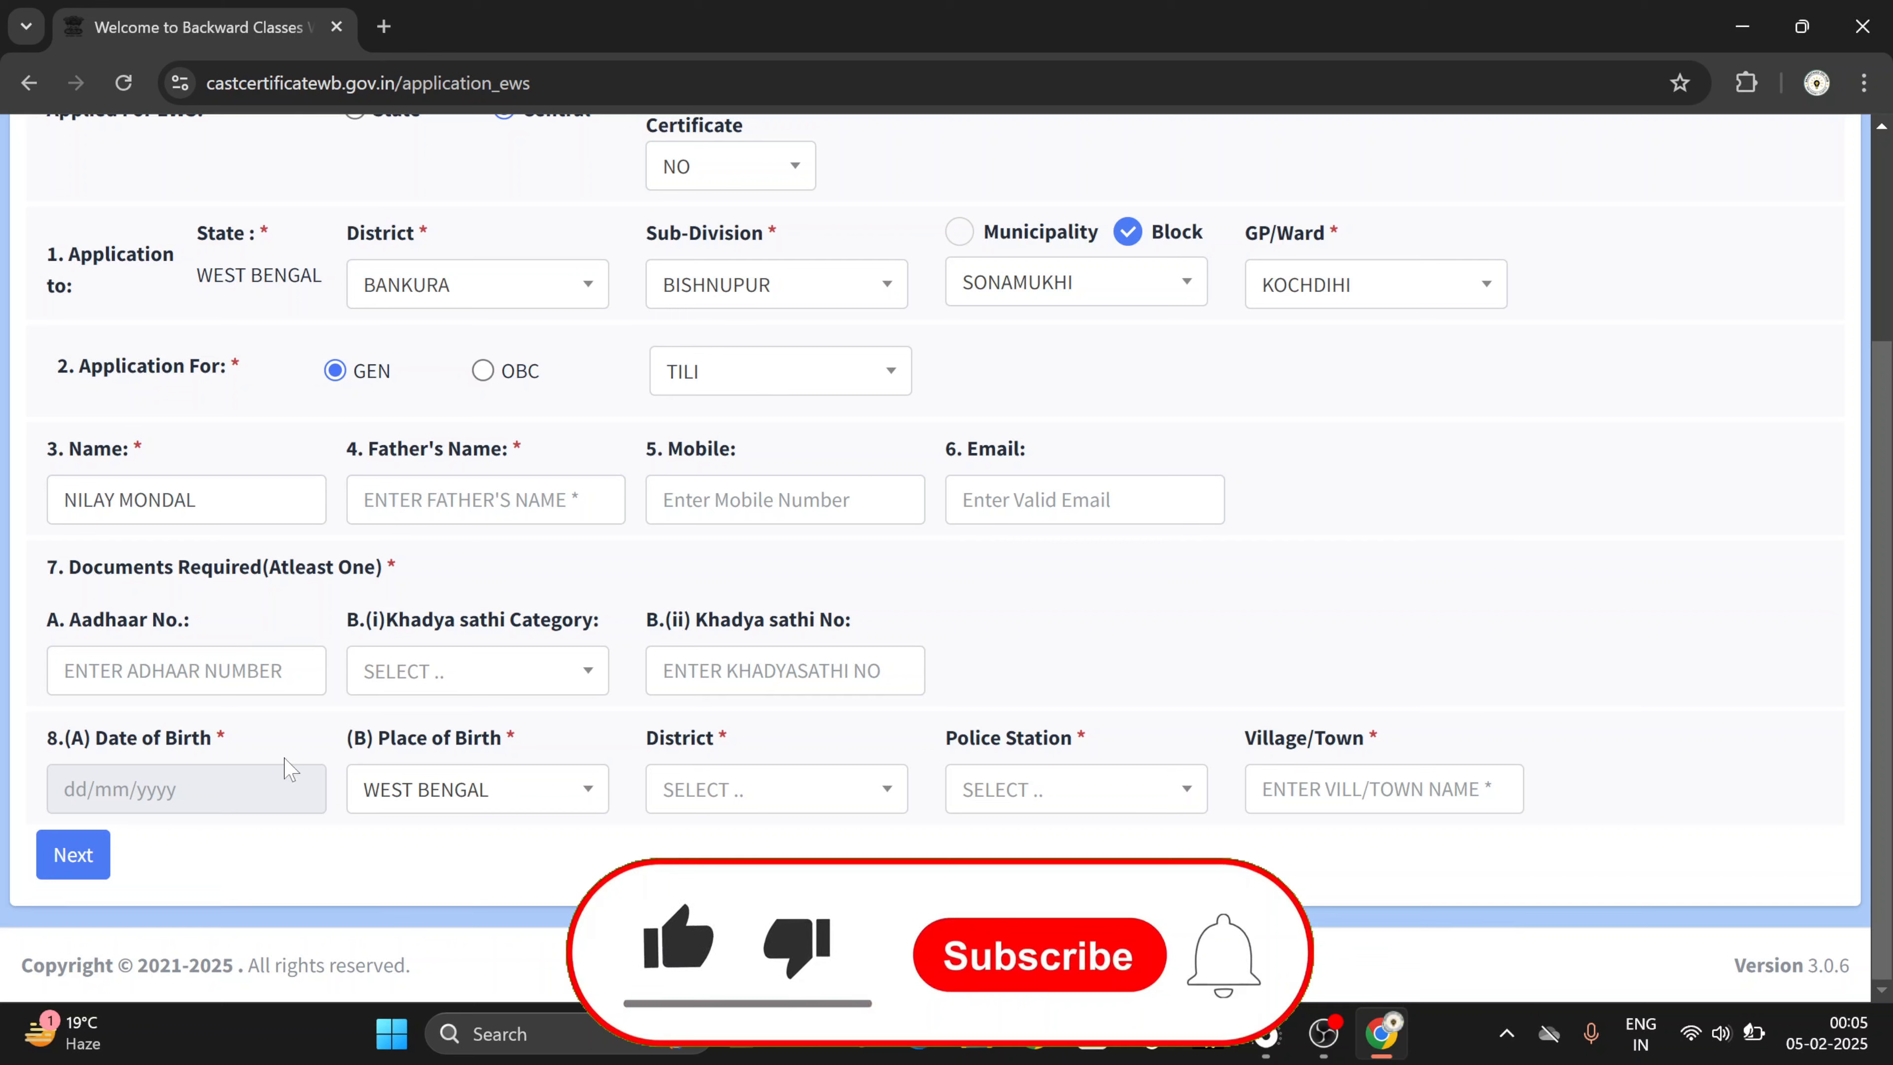
- Leave the date of birth blank and pick BANKURA as the birth district
{"action": "left_click", "coordinate": [186, 789]}
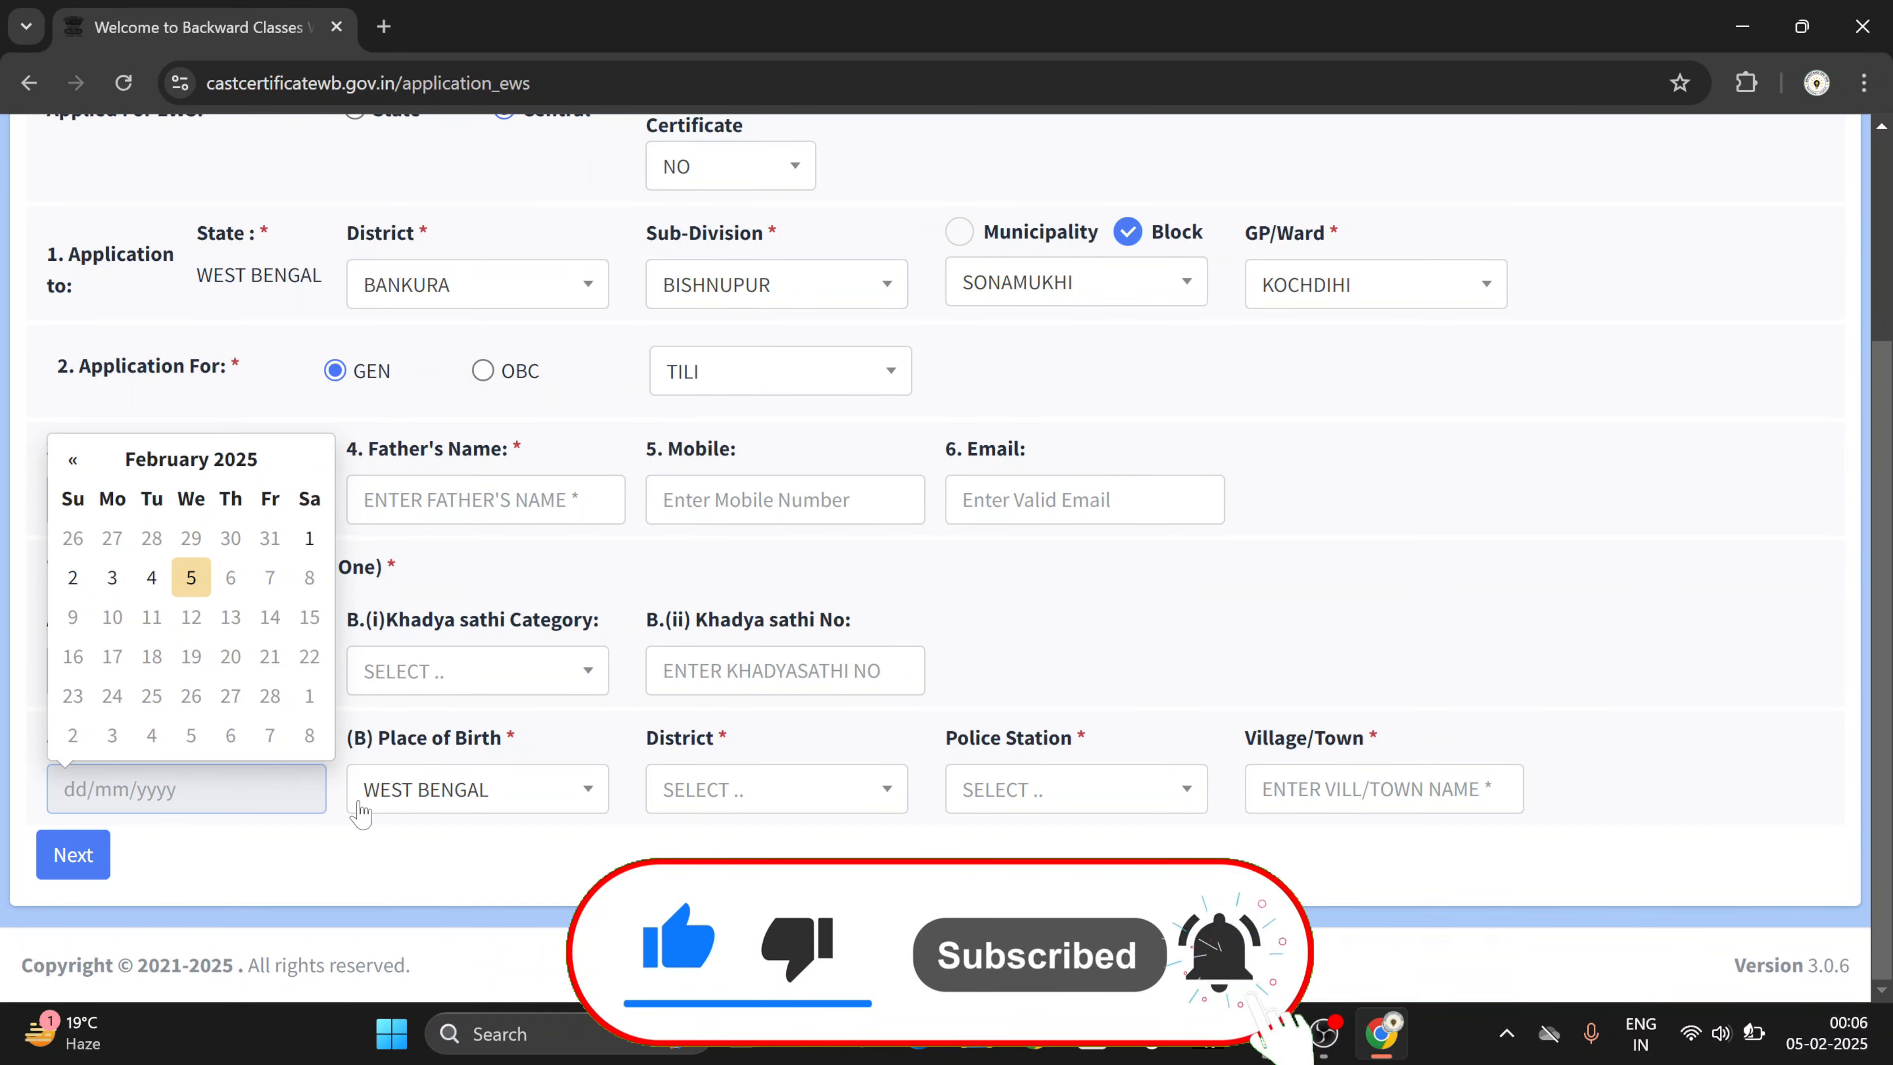
{"action": "left_click", "coordinate": [440, 829]}
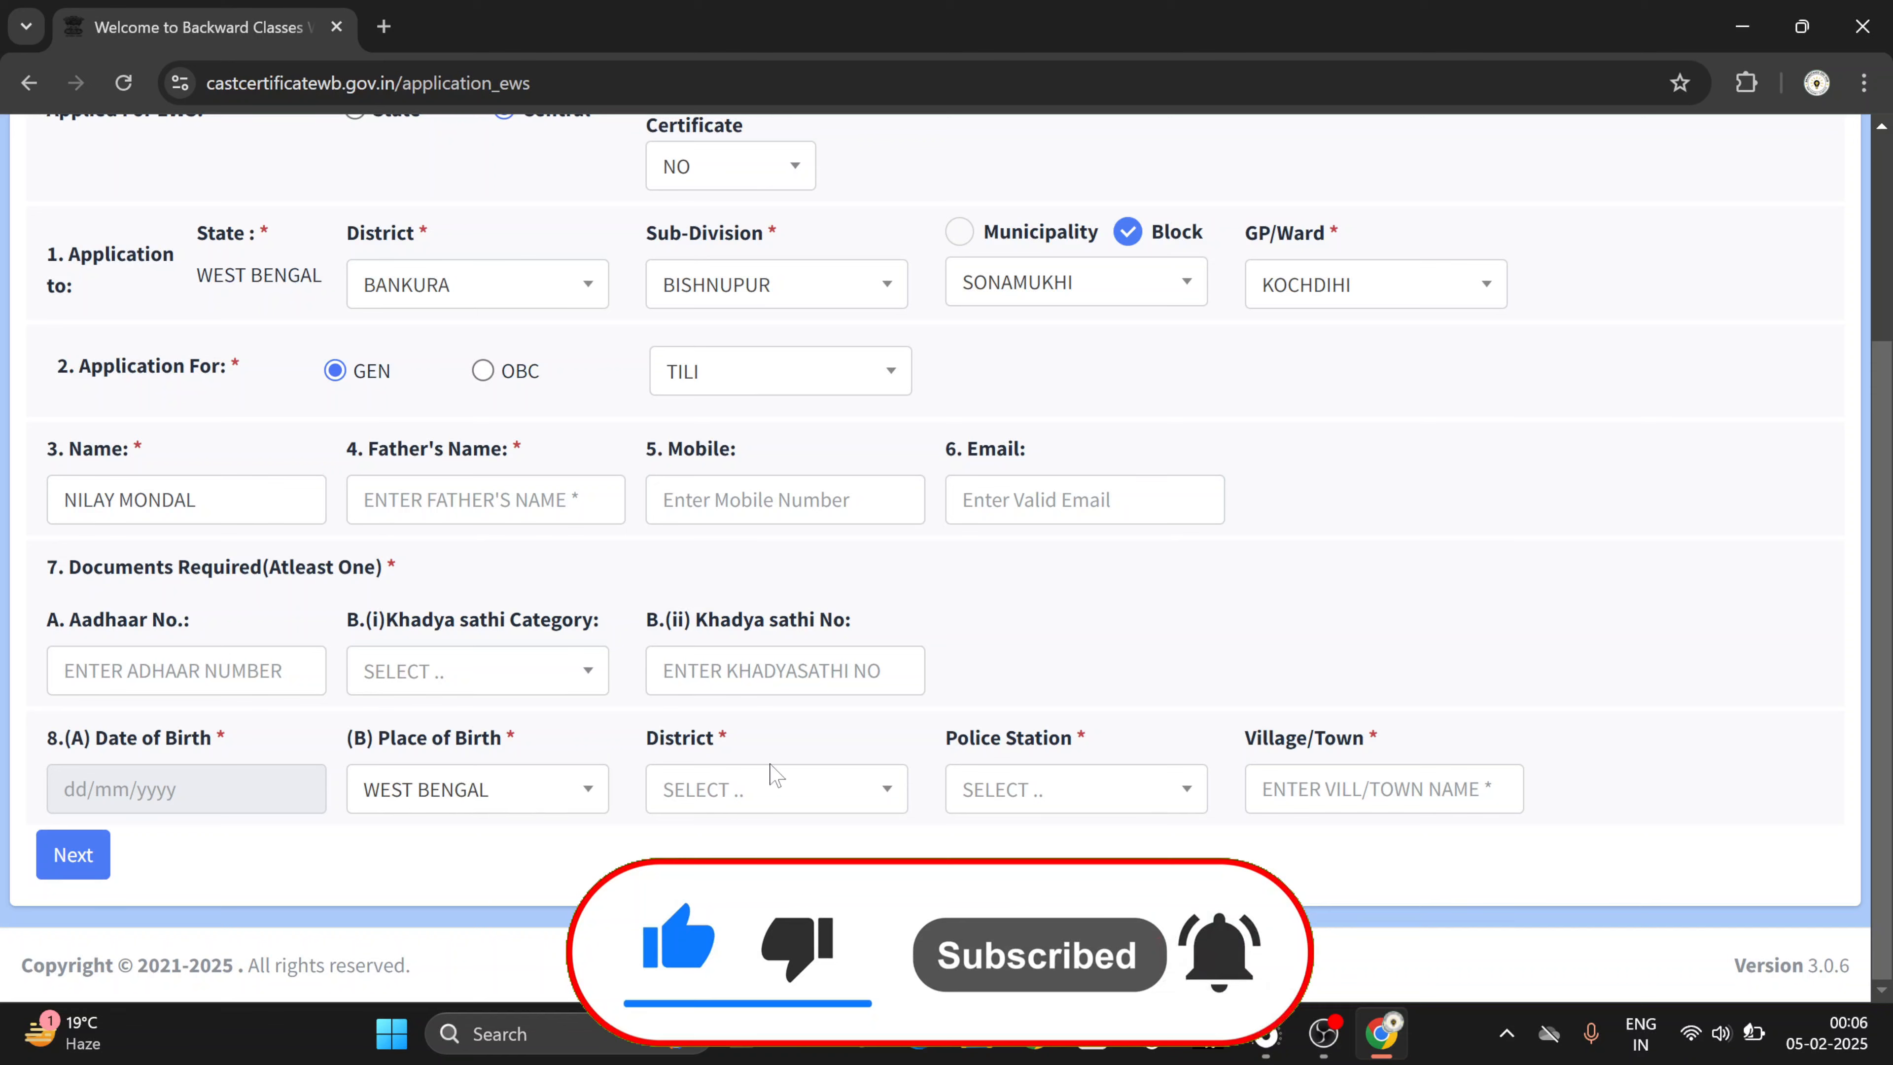
{"action": "left_click", "coordinate": [744, 792]}
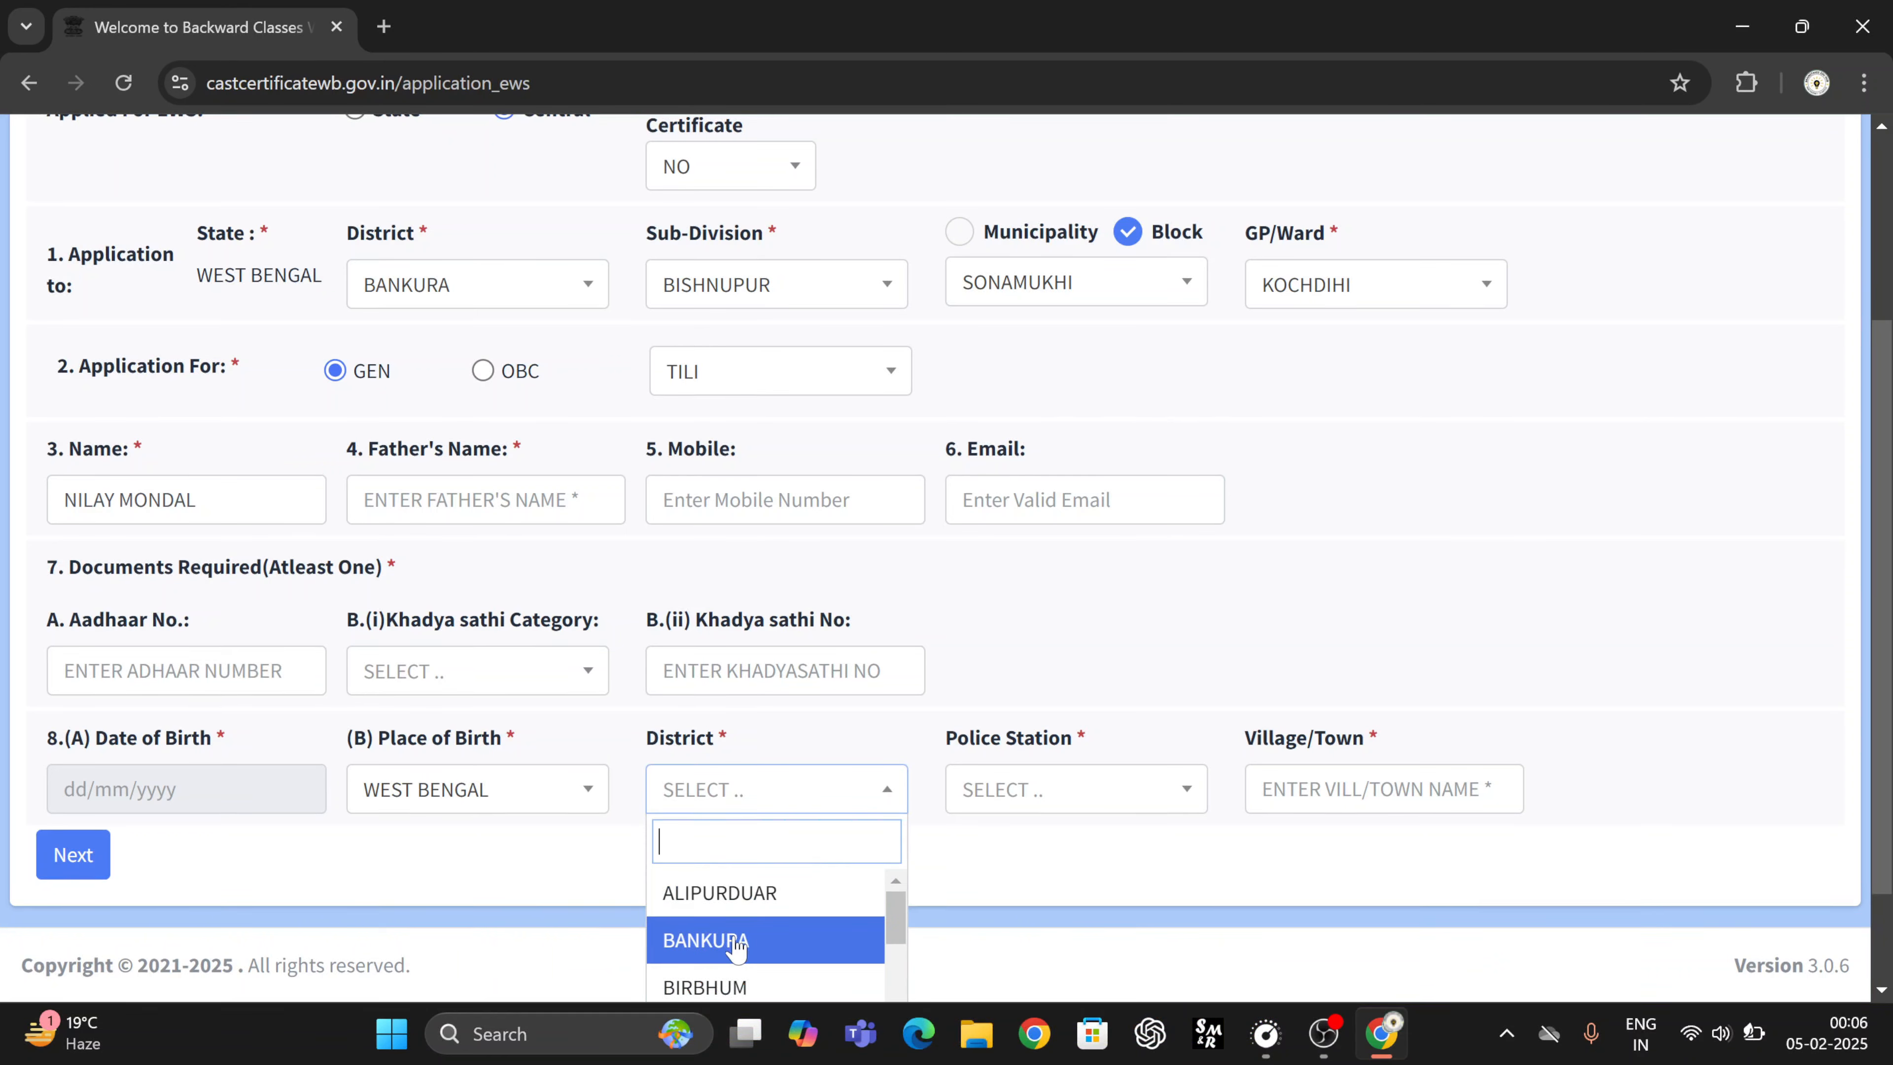
{"action": "left_click", "coordinate": [736, 941]}
- Choose SONAMUKHI as the birth police station and enter KOCHDIHI as the village/town
{"action": "left_click", "coordinate": [1003, 807]}
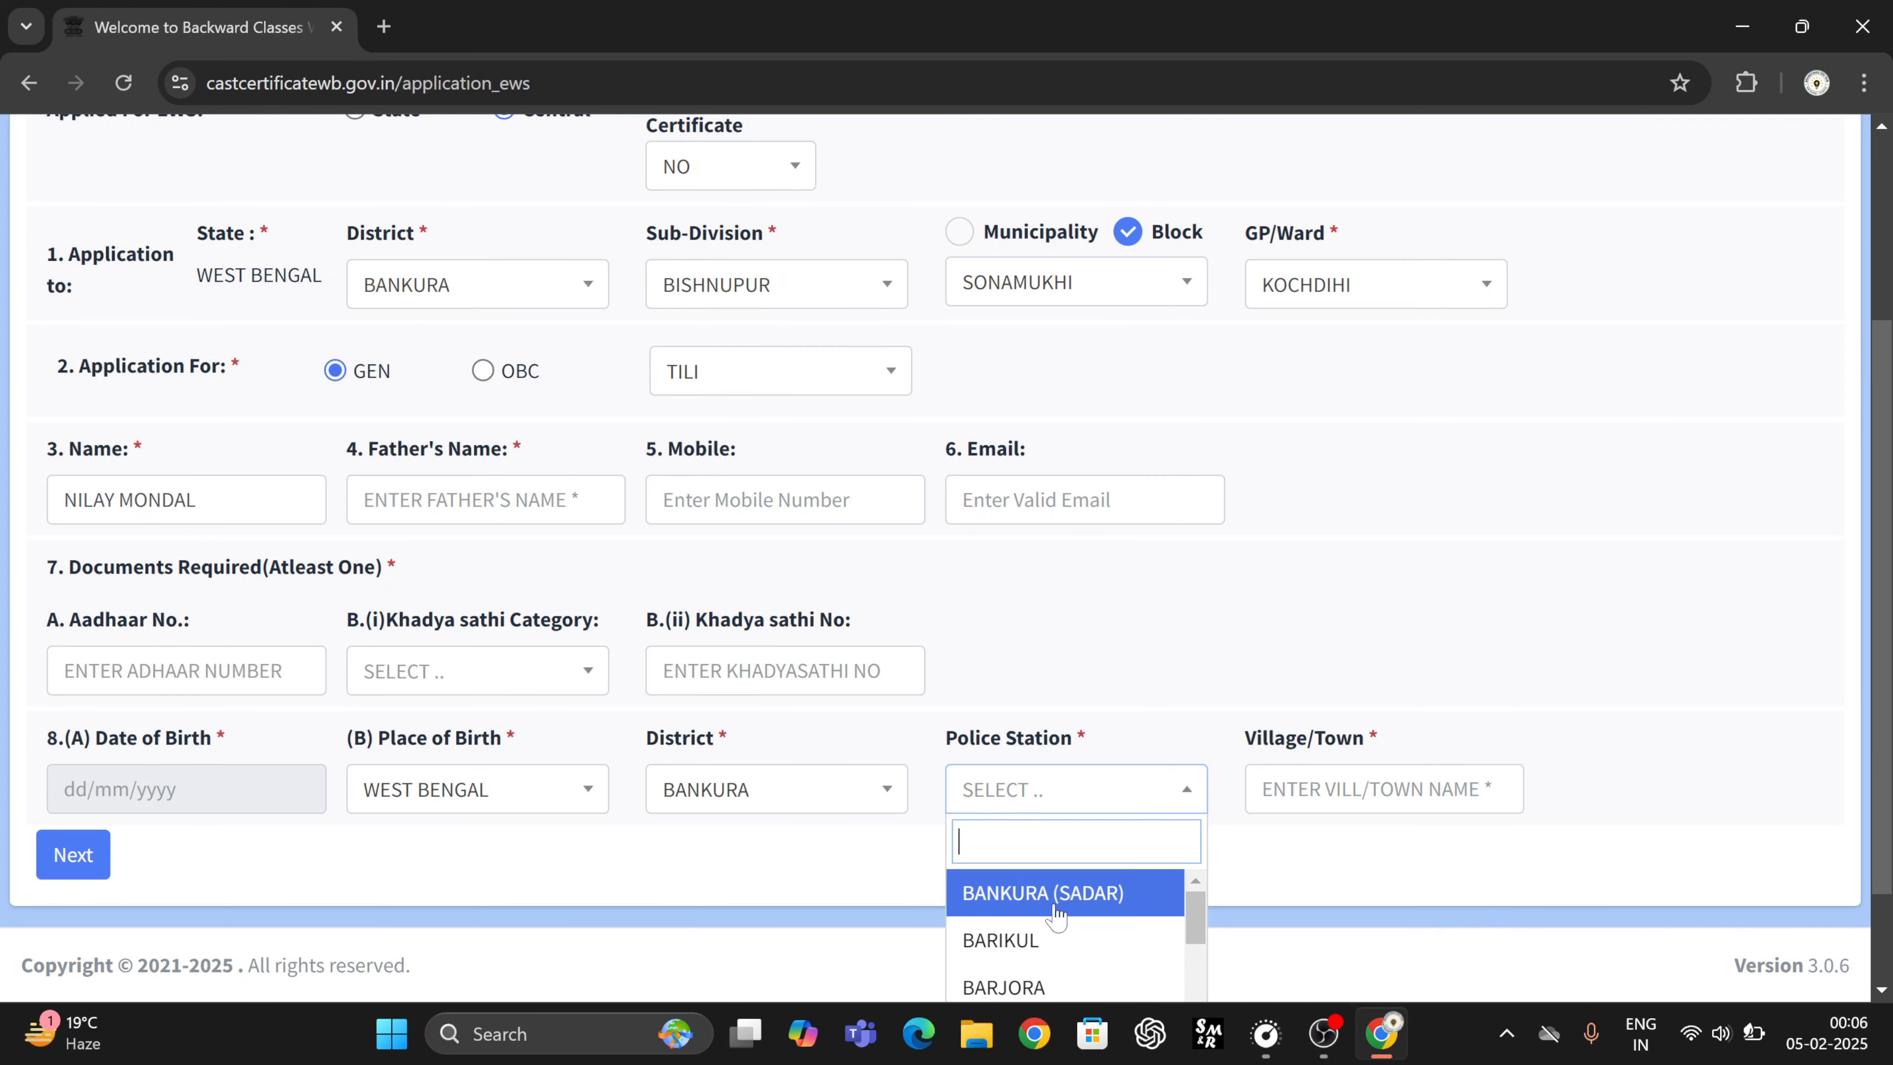
{"action": "scroll", "coordinate": [1056, 906], "scroll_direction": "down", "scroll_amount": 5}
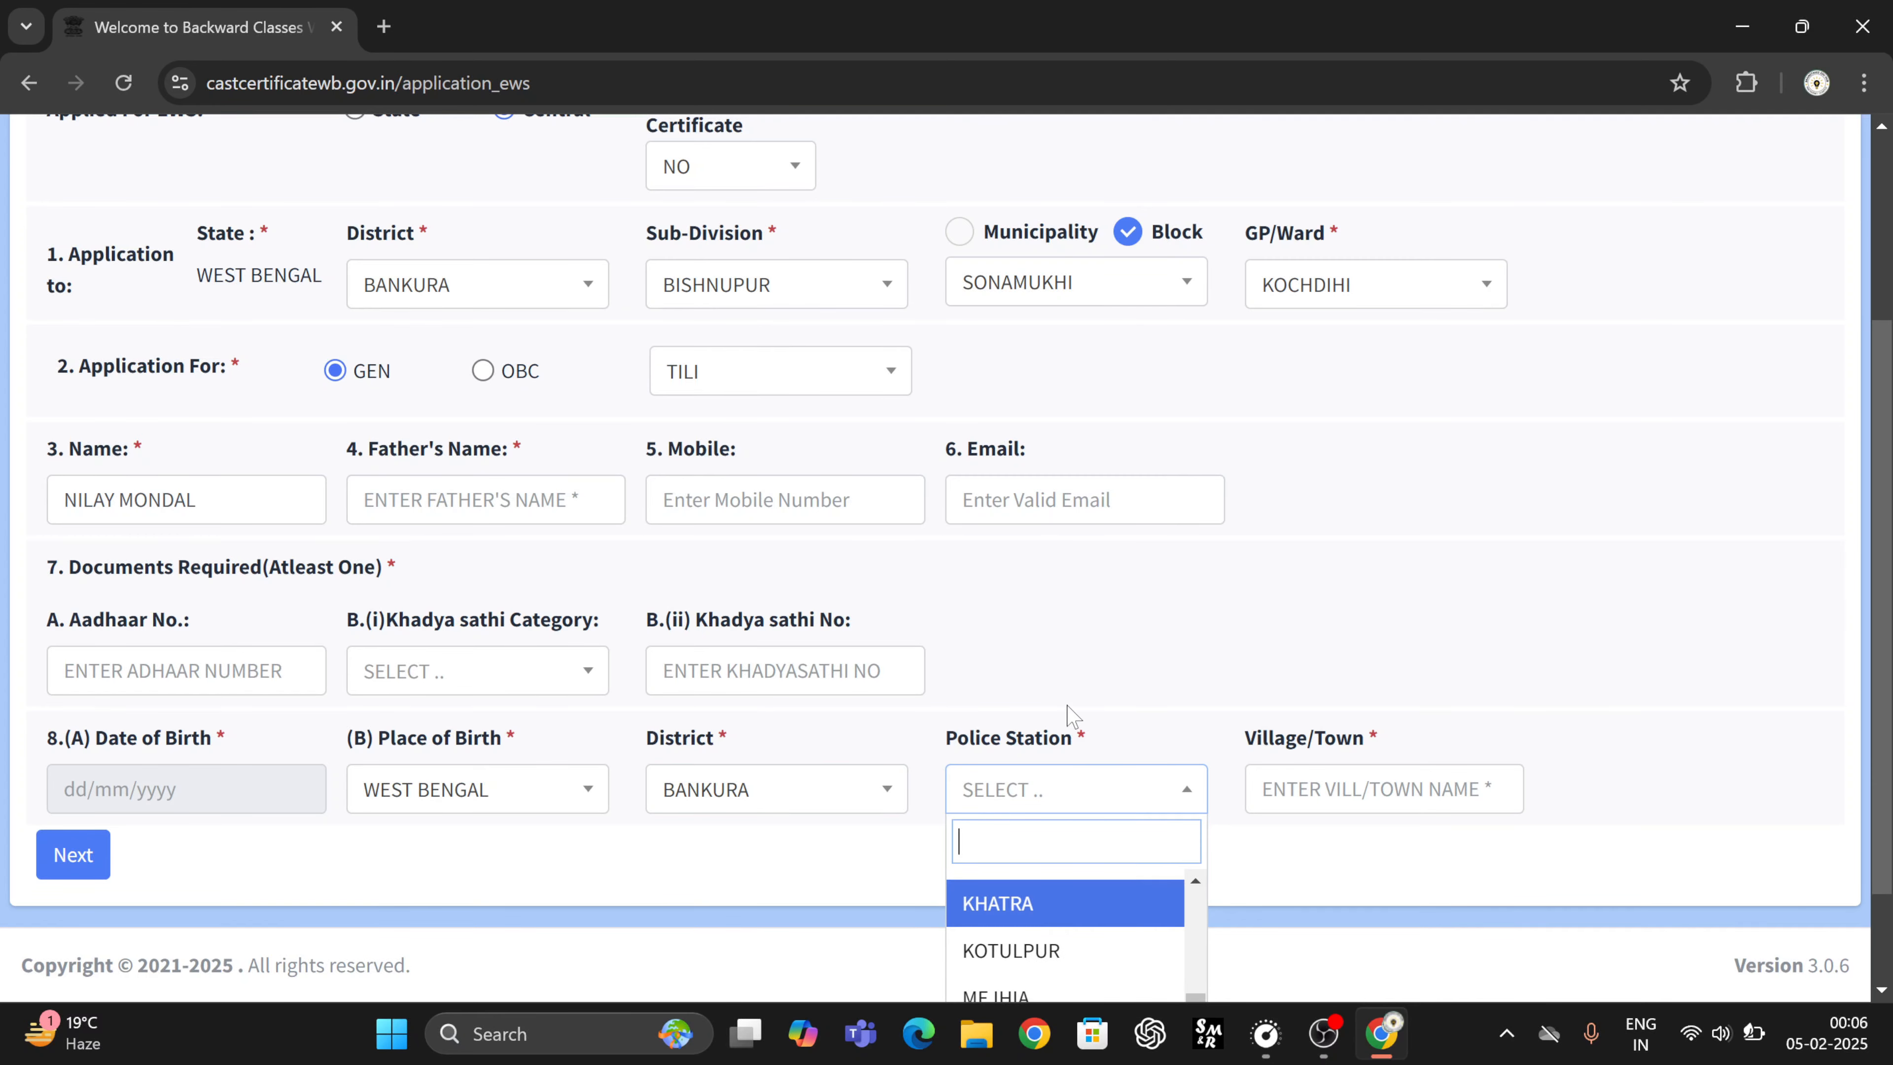
{"action": "scroll", "coordinate": [1424, 740], "scroll_direction": "down", "scroll_amount": 2}
{"action": "scroll", "coordinate": [1098, 869], "scroll_direction": "down", "scroll_amount": 1}
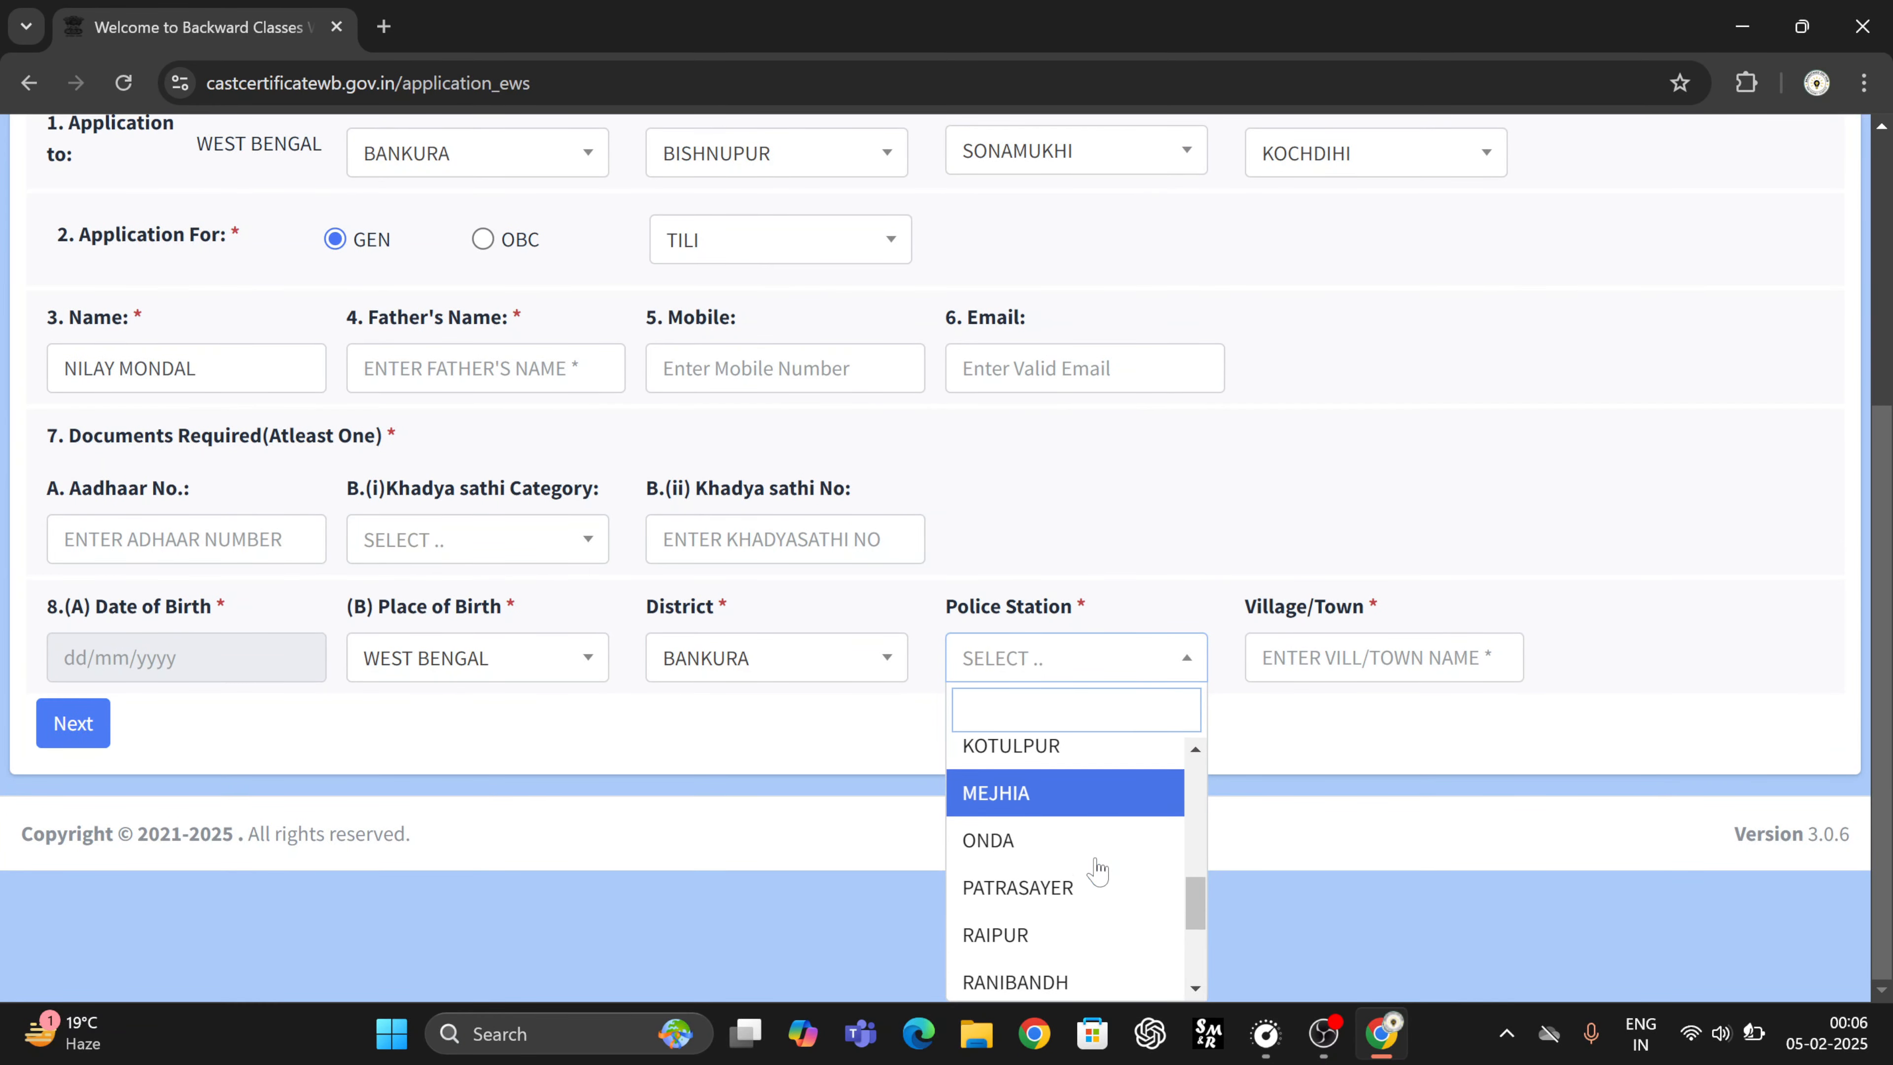
{"action": "scroll", "coordinate": [1074, 910], "scroll_direction": "down", "scroll_amount": 3}
{"action": "left_click", "coordinate": [1018, 930]}
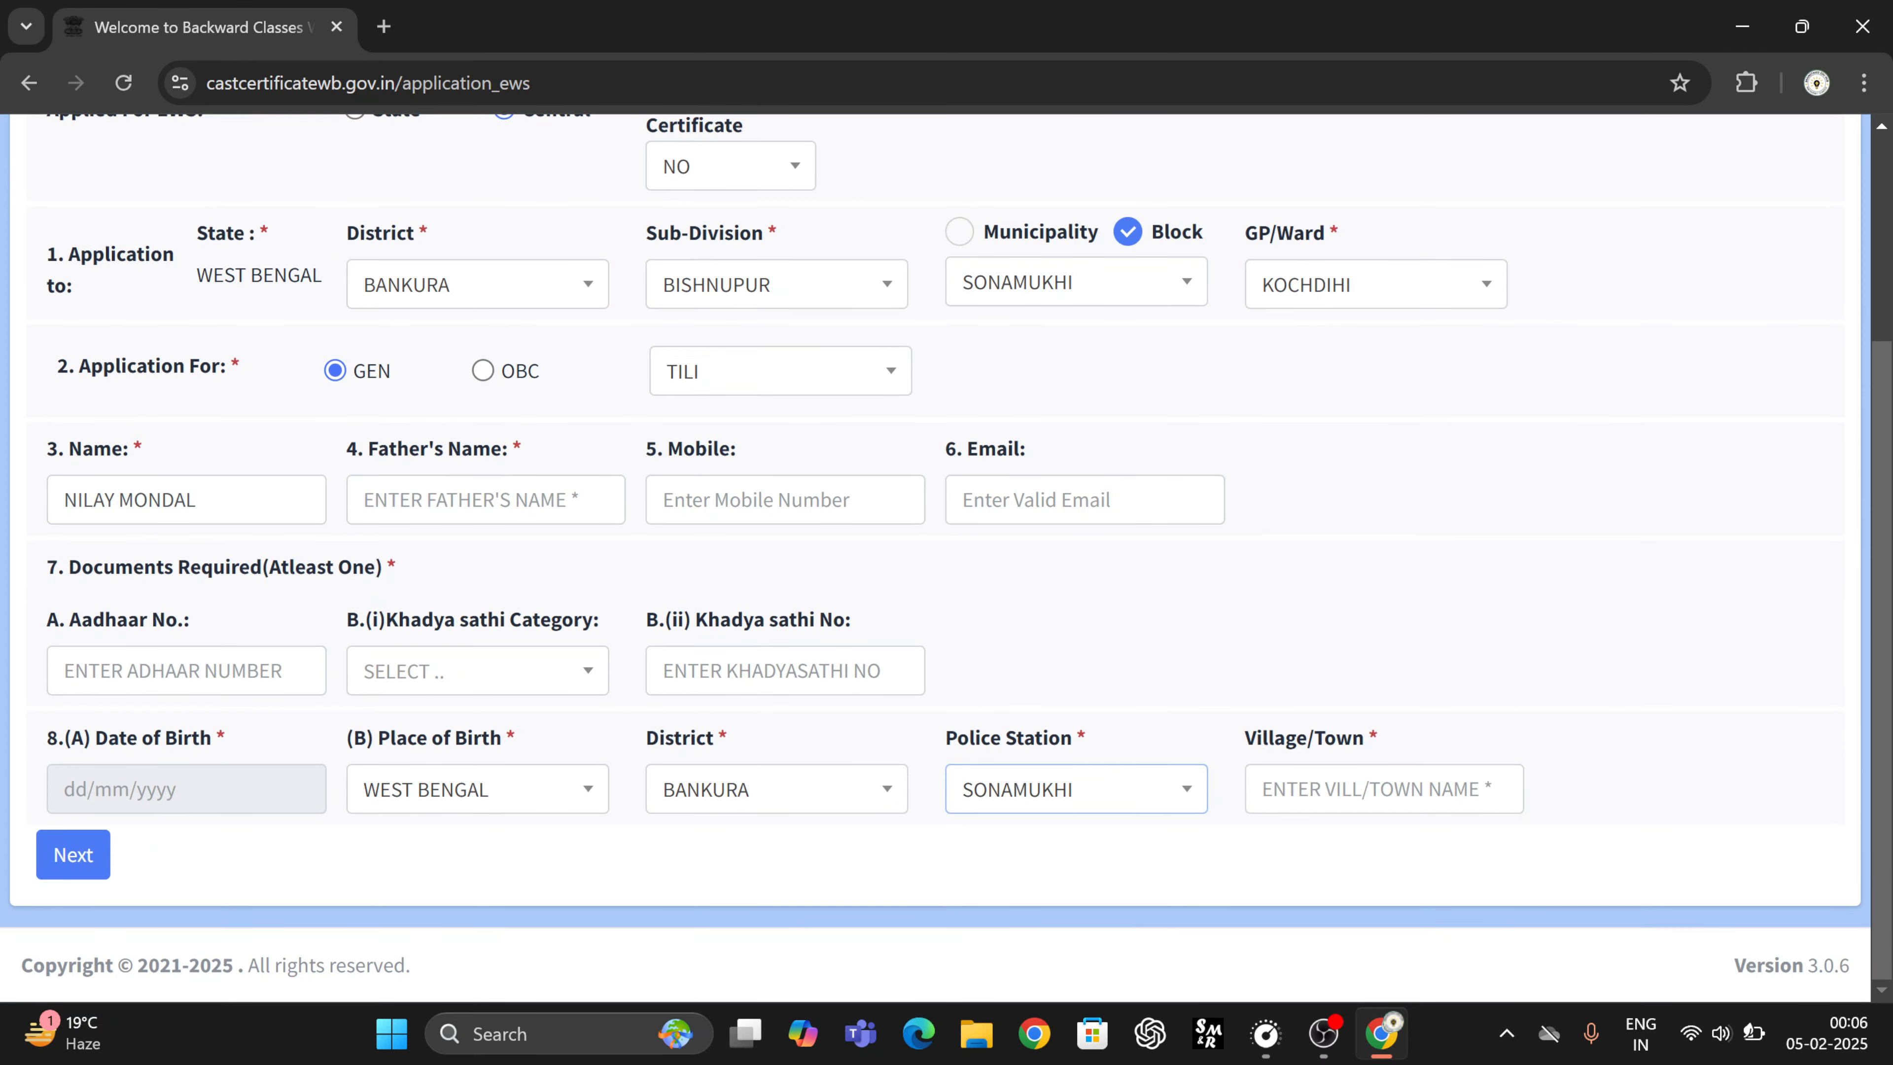
{"action": "left_click", "coordinate": [1384, 788]}
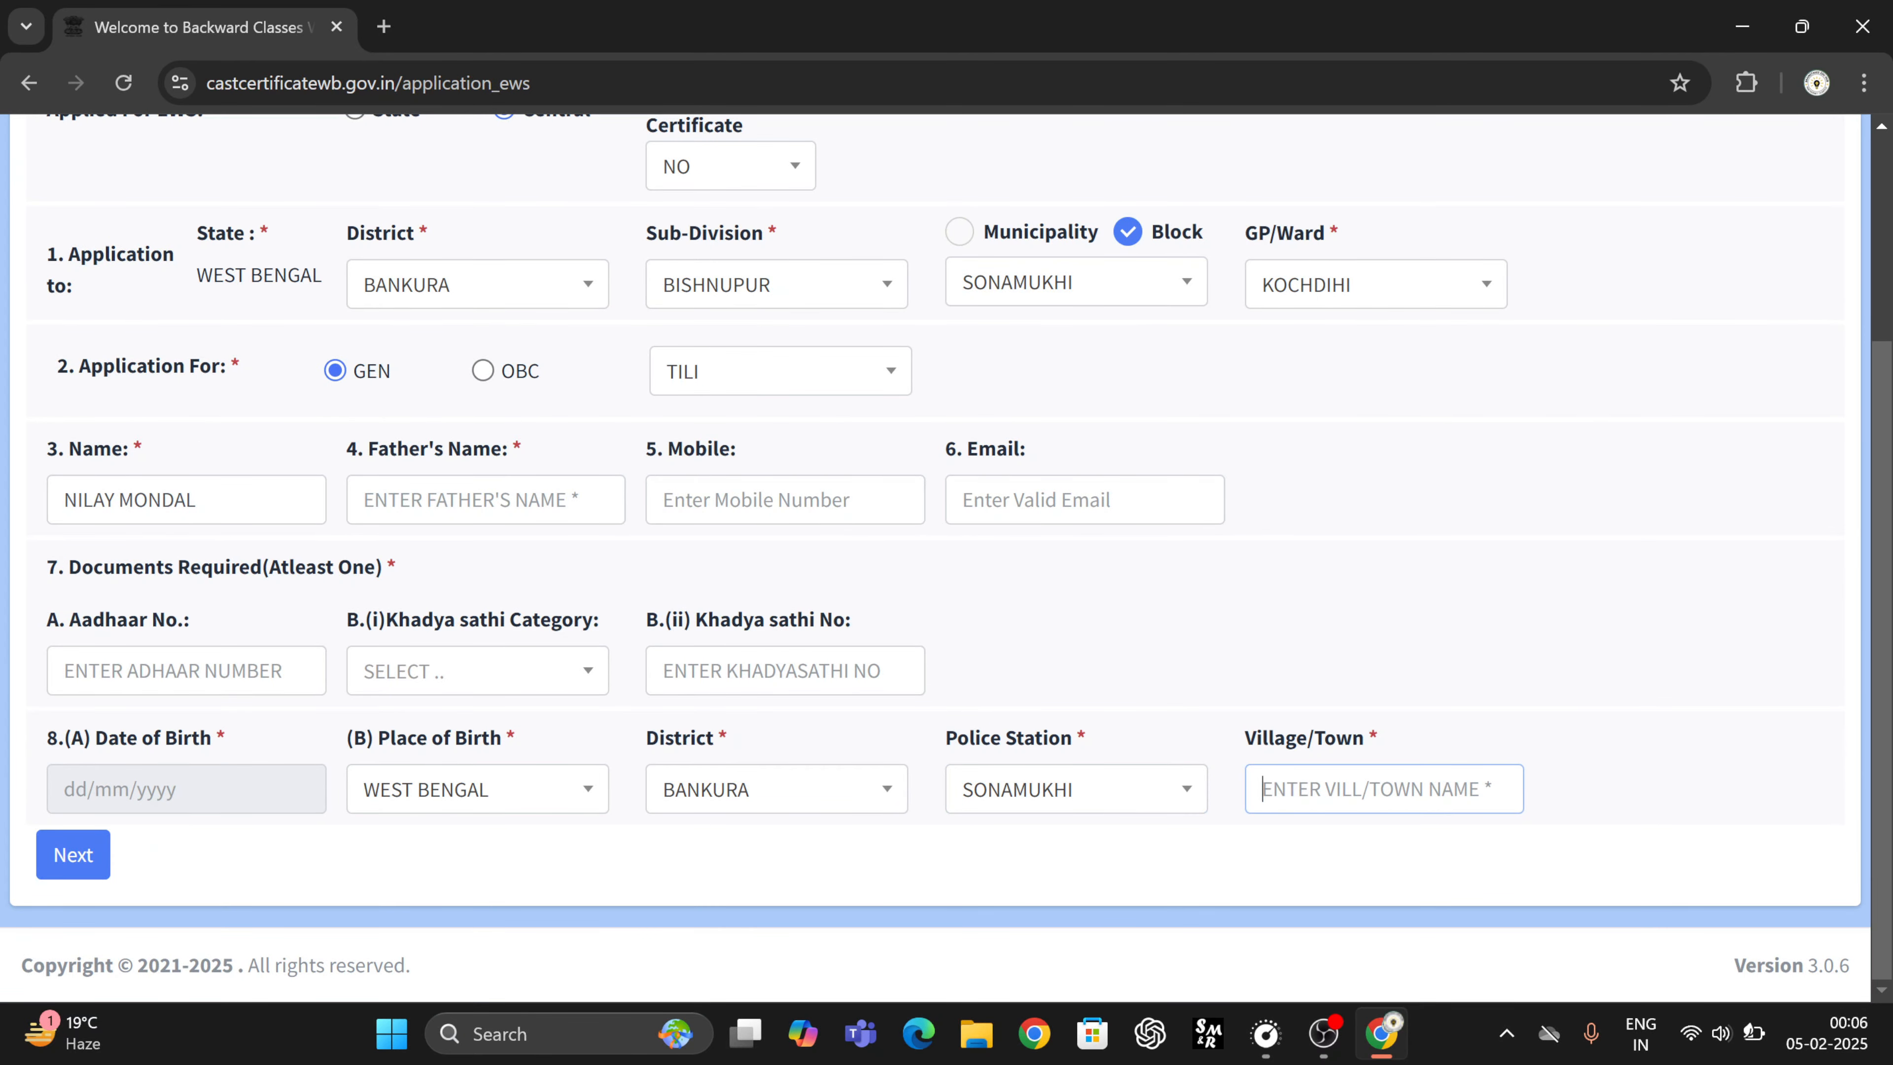
{"action": "type", "text": "KOCHDIHI"}
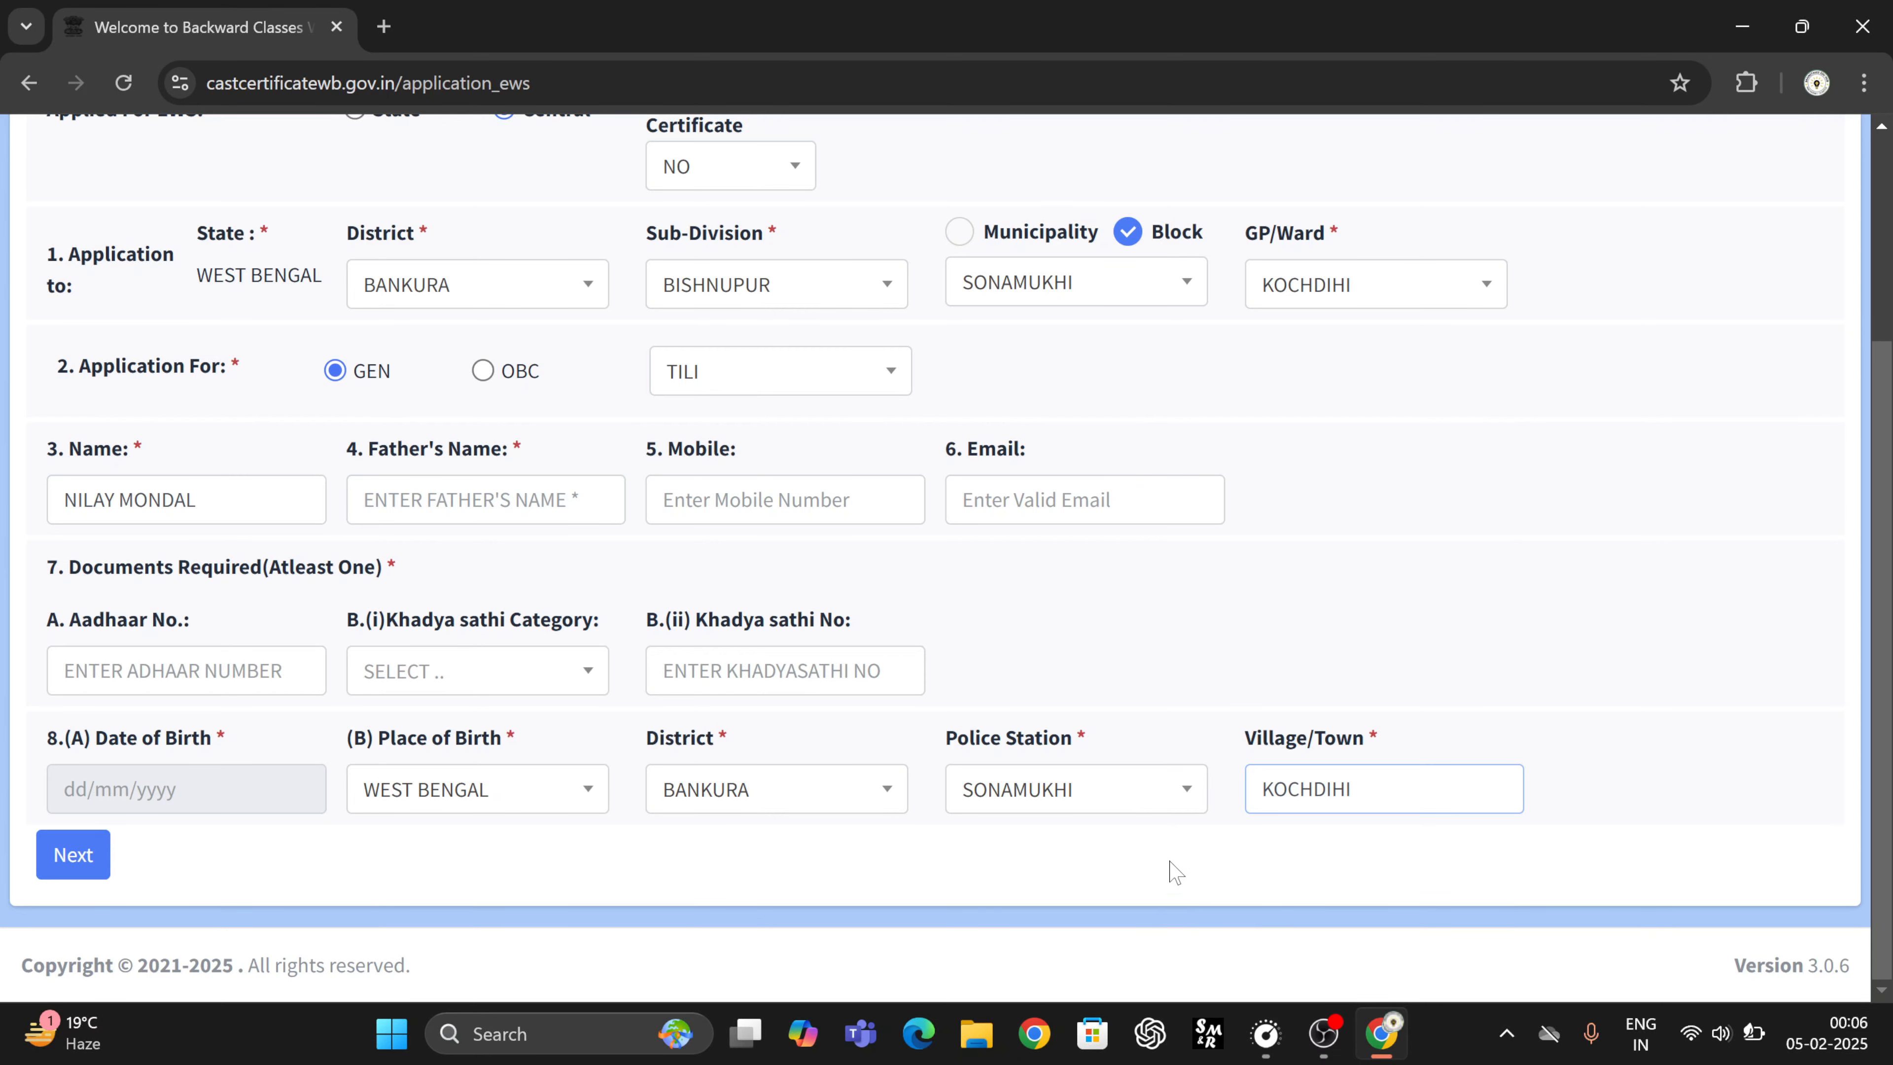
- Move to the Address step and look over the present address Ward/GP and pin code fields
{"action": "left_click", "coordinate": [90, 873]}
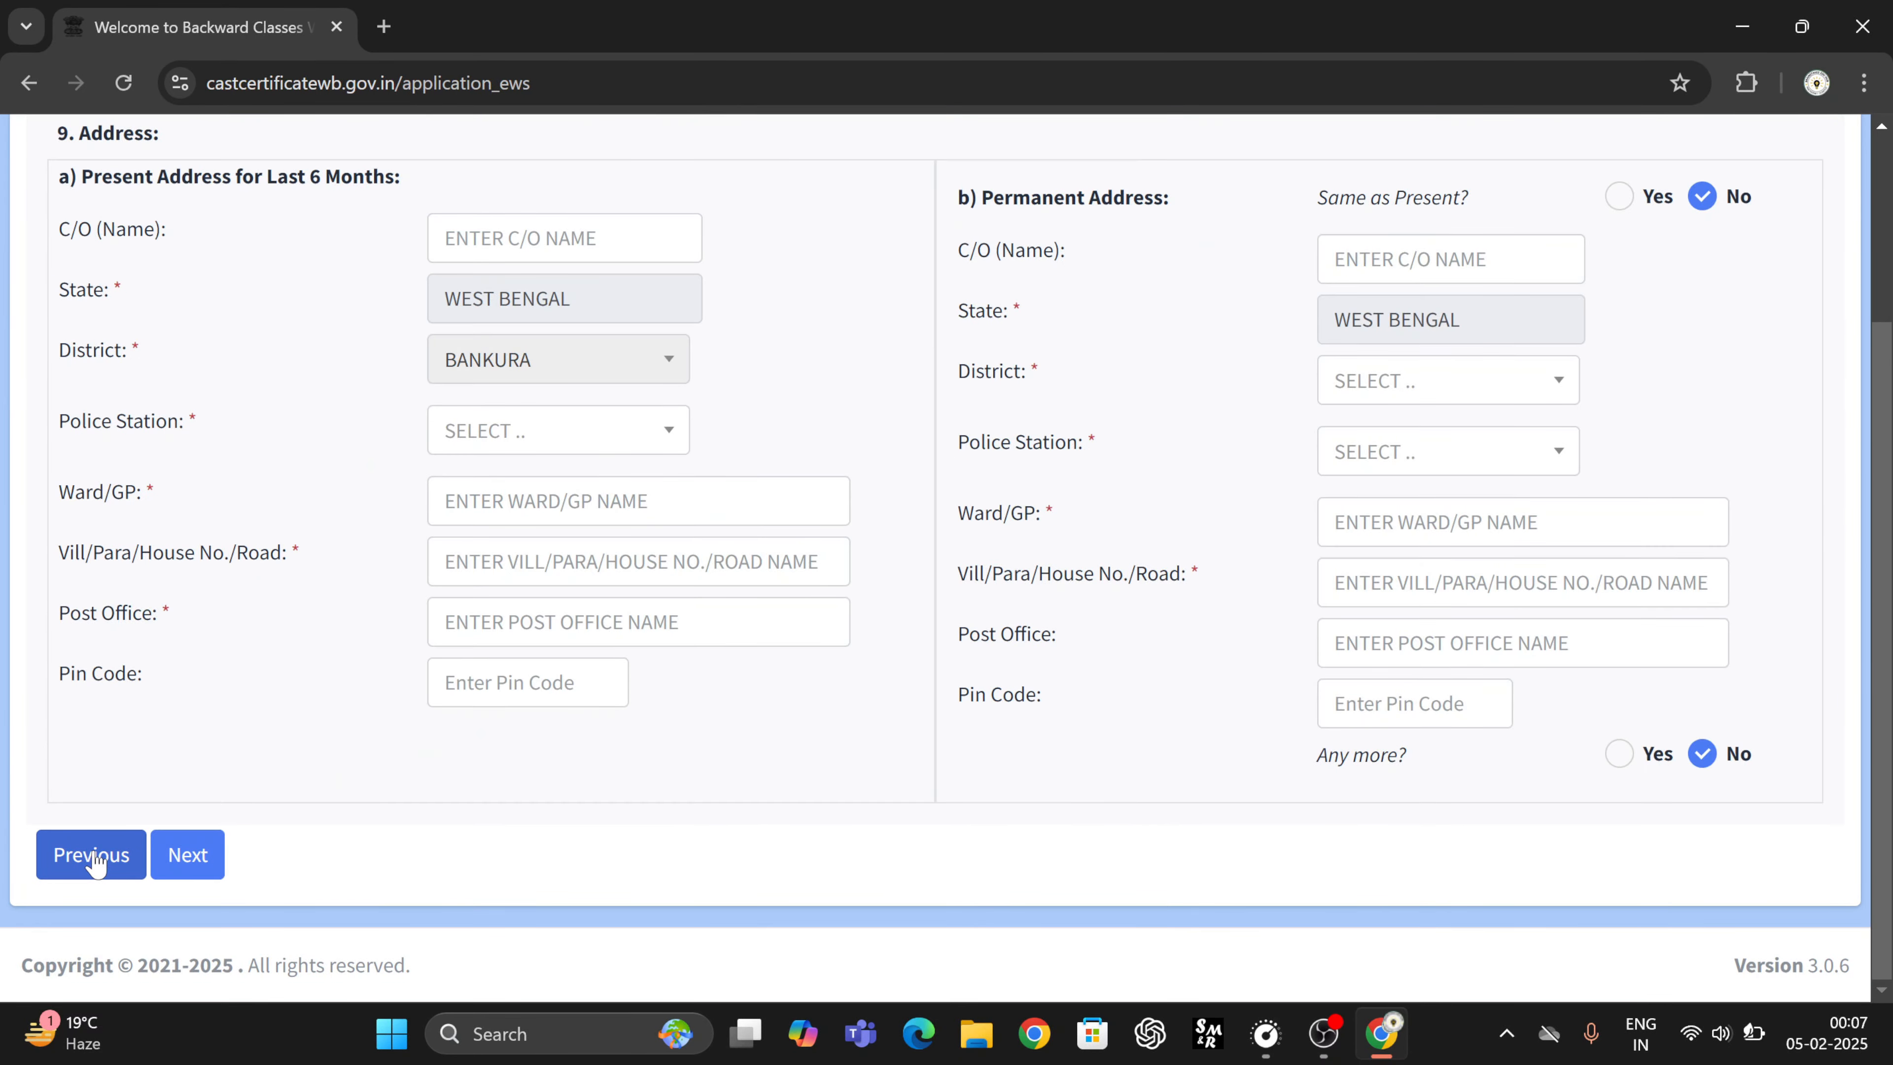
{"action": "scroll", "coordinate": [274, 790], "scroll_direction": "up", "scroll_amount": 3}
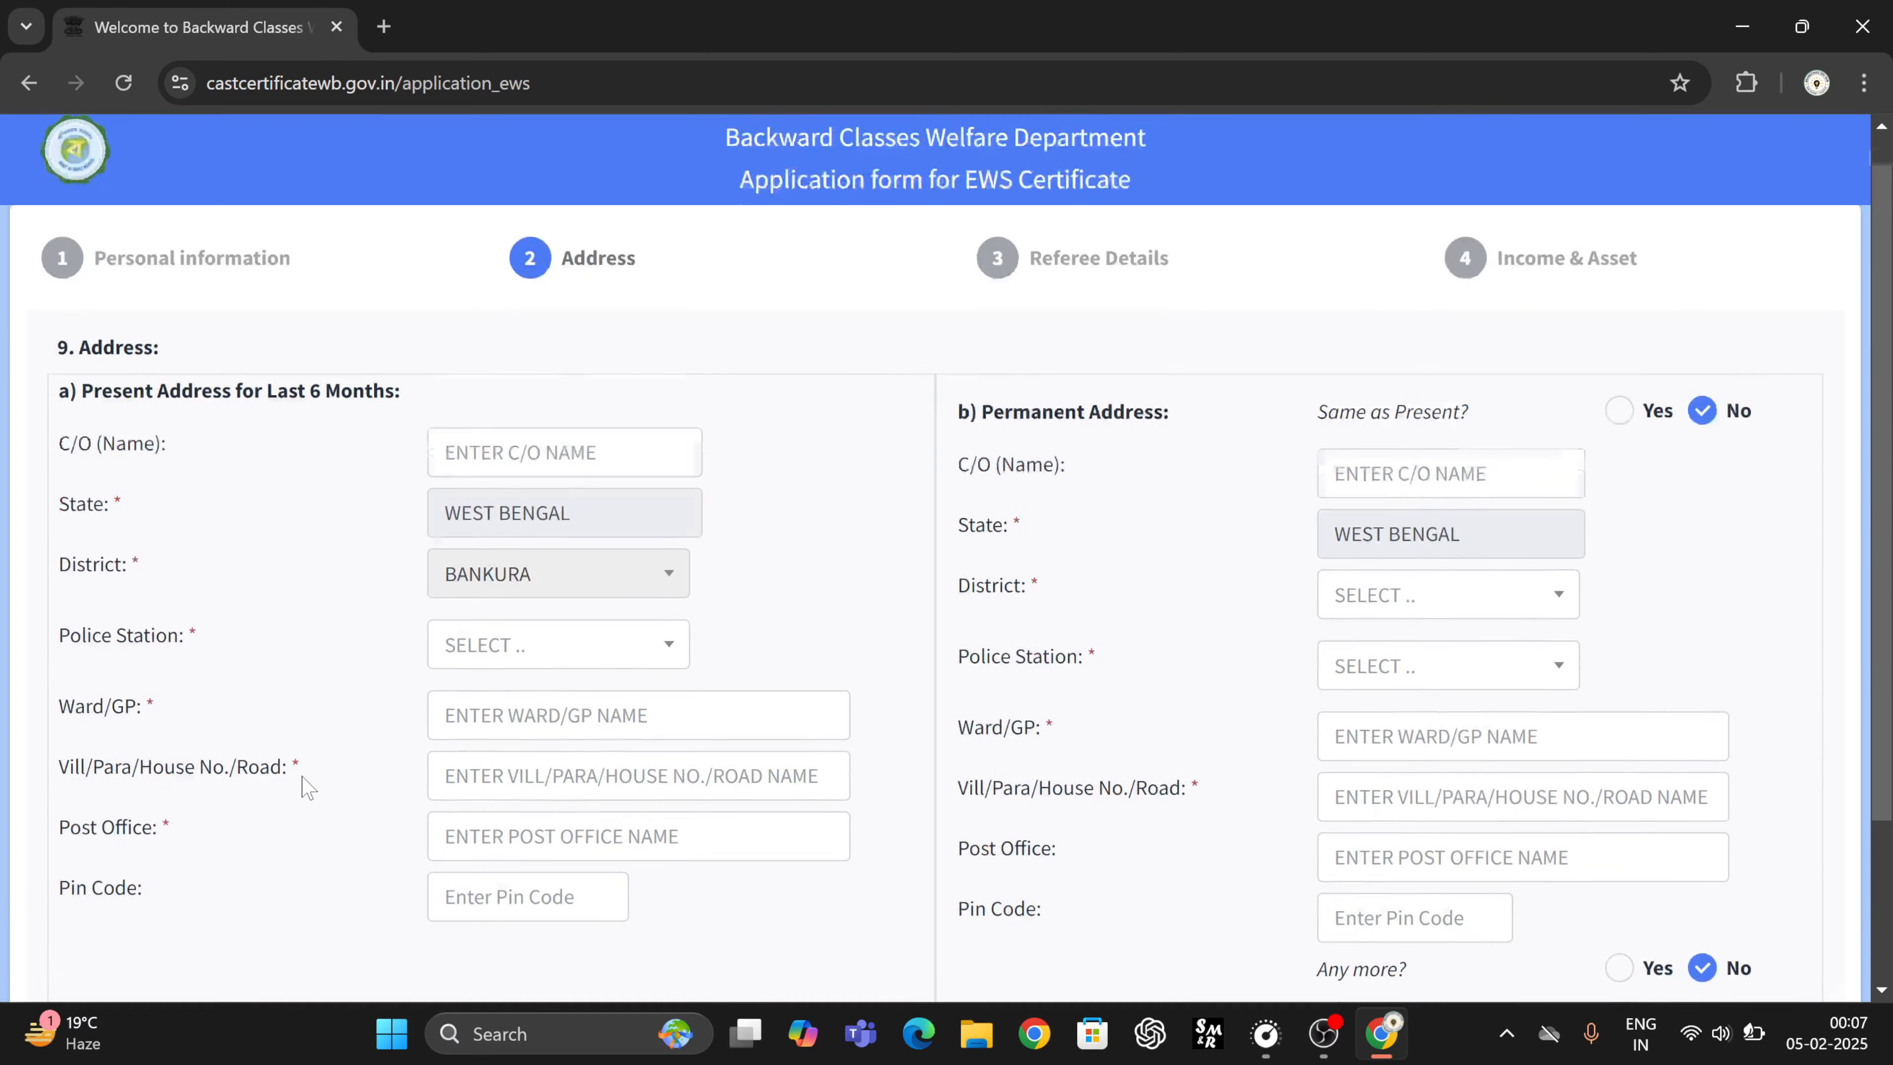
{"action": "scroll", "coordinate": [319, 492], "scroll_direction": "down", "scroll_amount": 1}
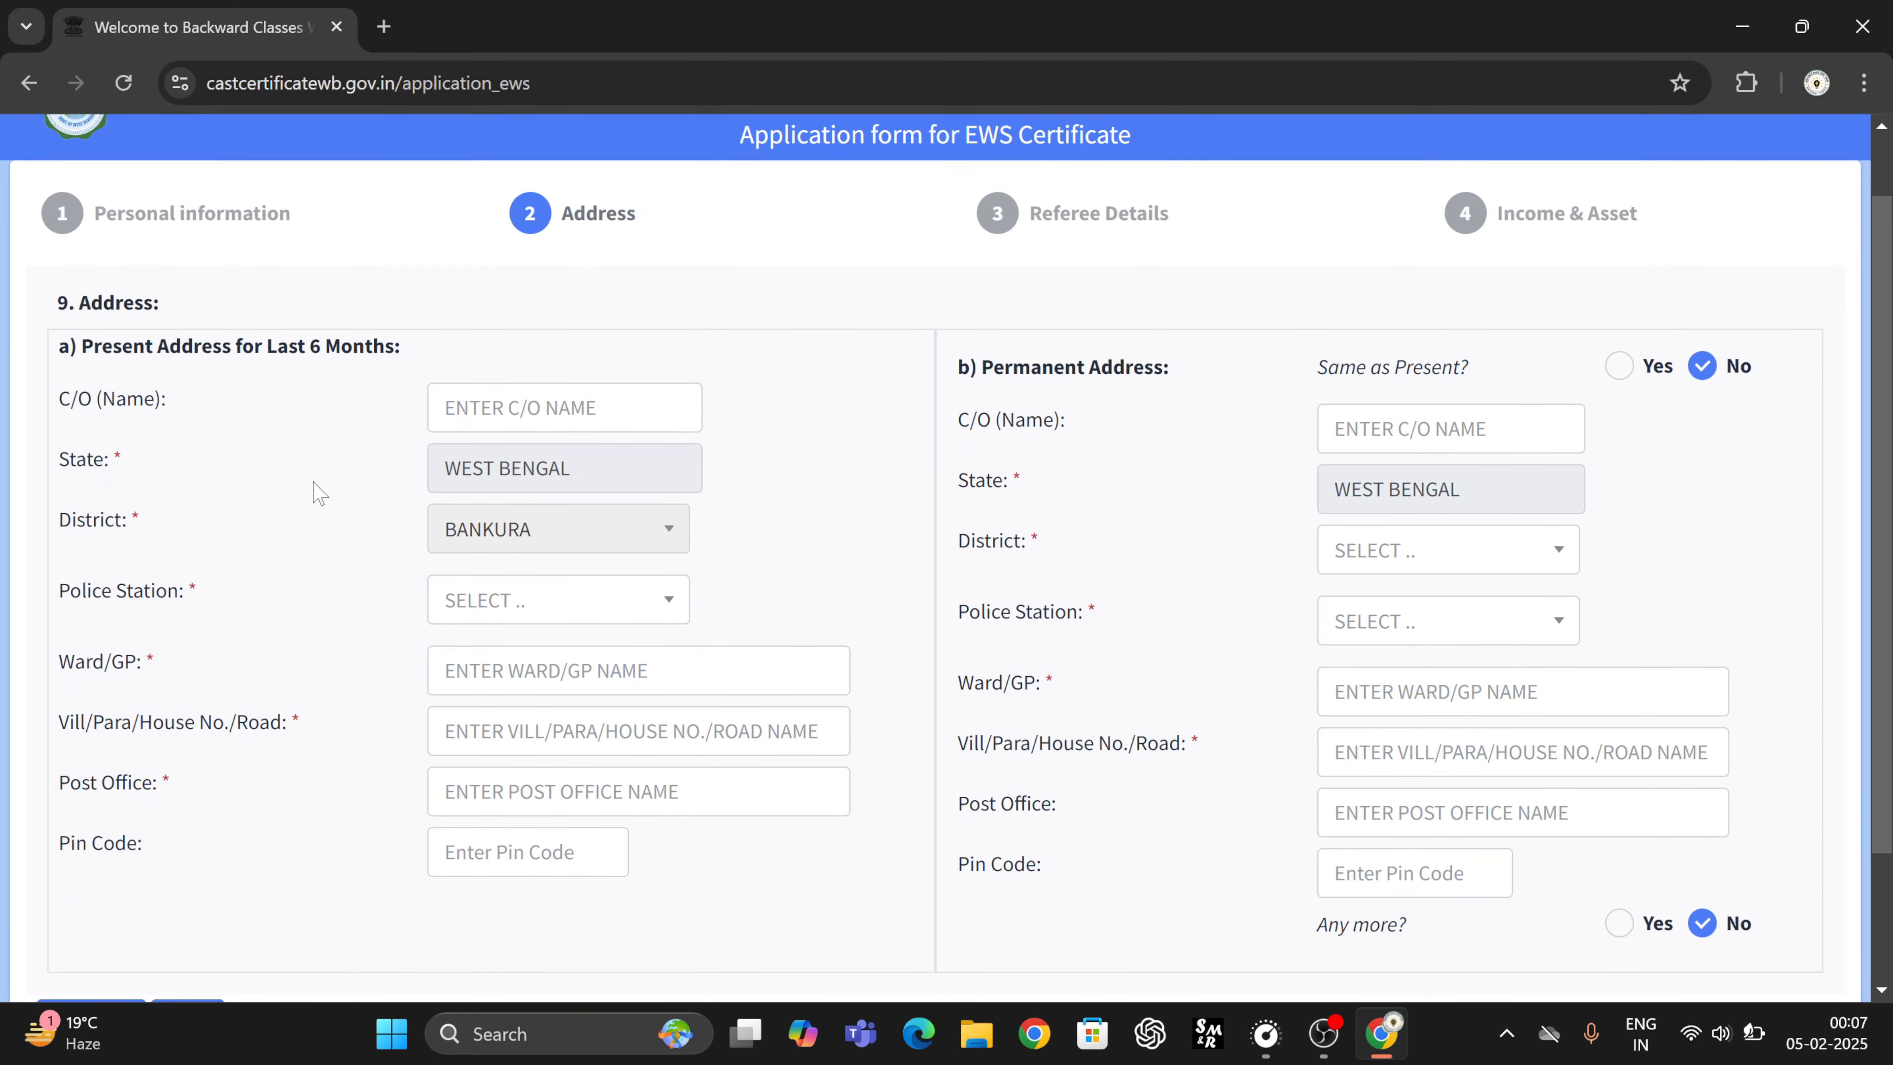
{"action": "scroll", "coordinate": [319, 492], "scroll_direction": "down", "scroll_amount": 1}
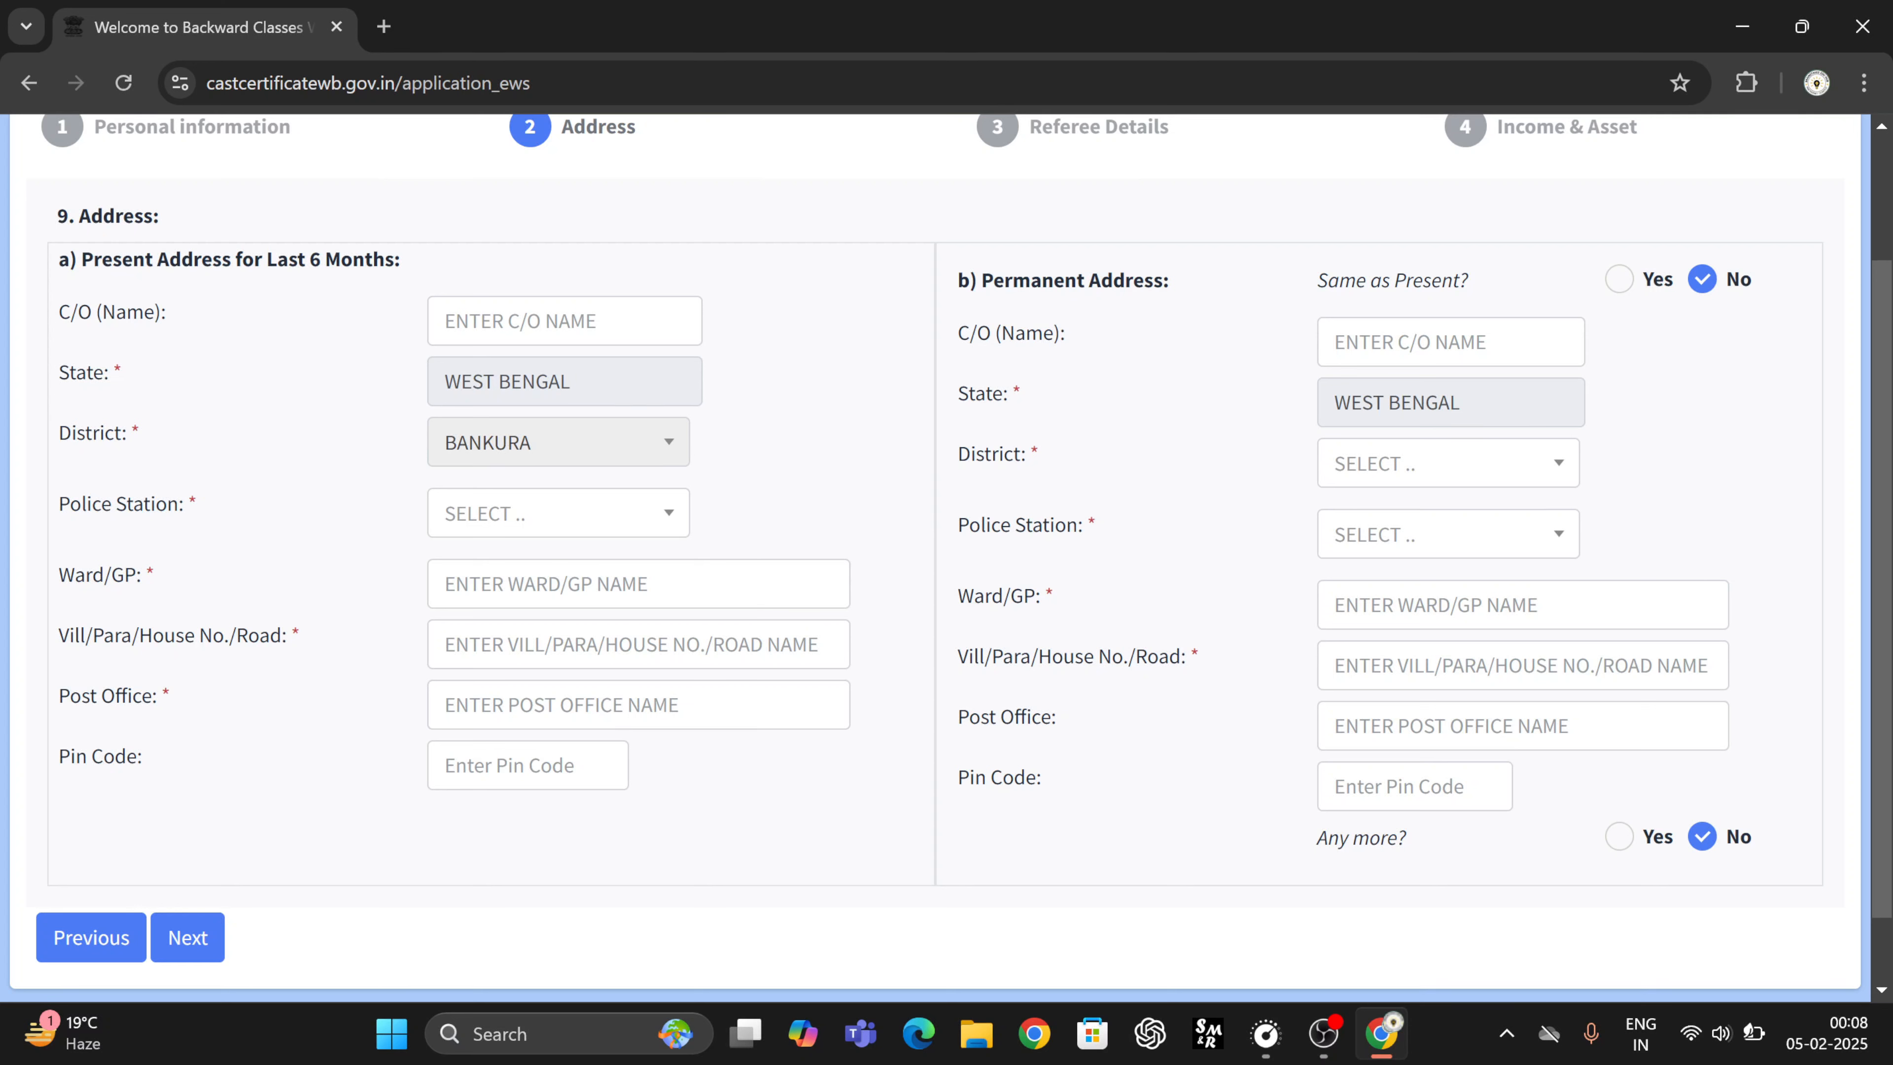
{"action": "left_click", "coordinate": [589, 584]}
{"action": "left_click", "coordinate": [527, 766]}
- Keep permanent address same as present, drop the extra address entry, and continue to Referee Details
{"action": "left_click", "coordinate": [1620, 281]}
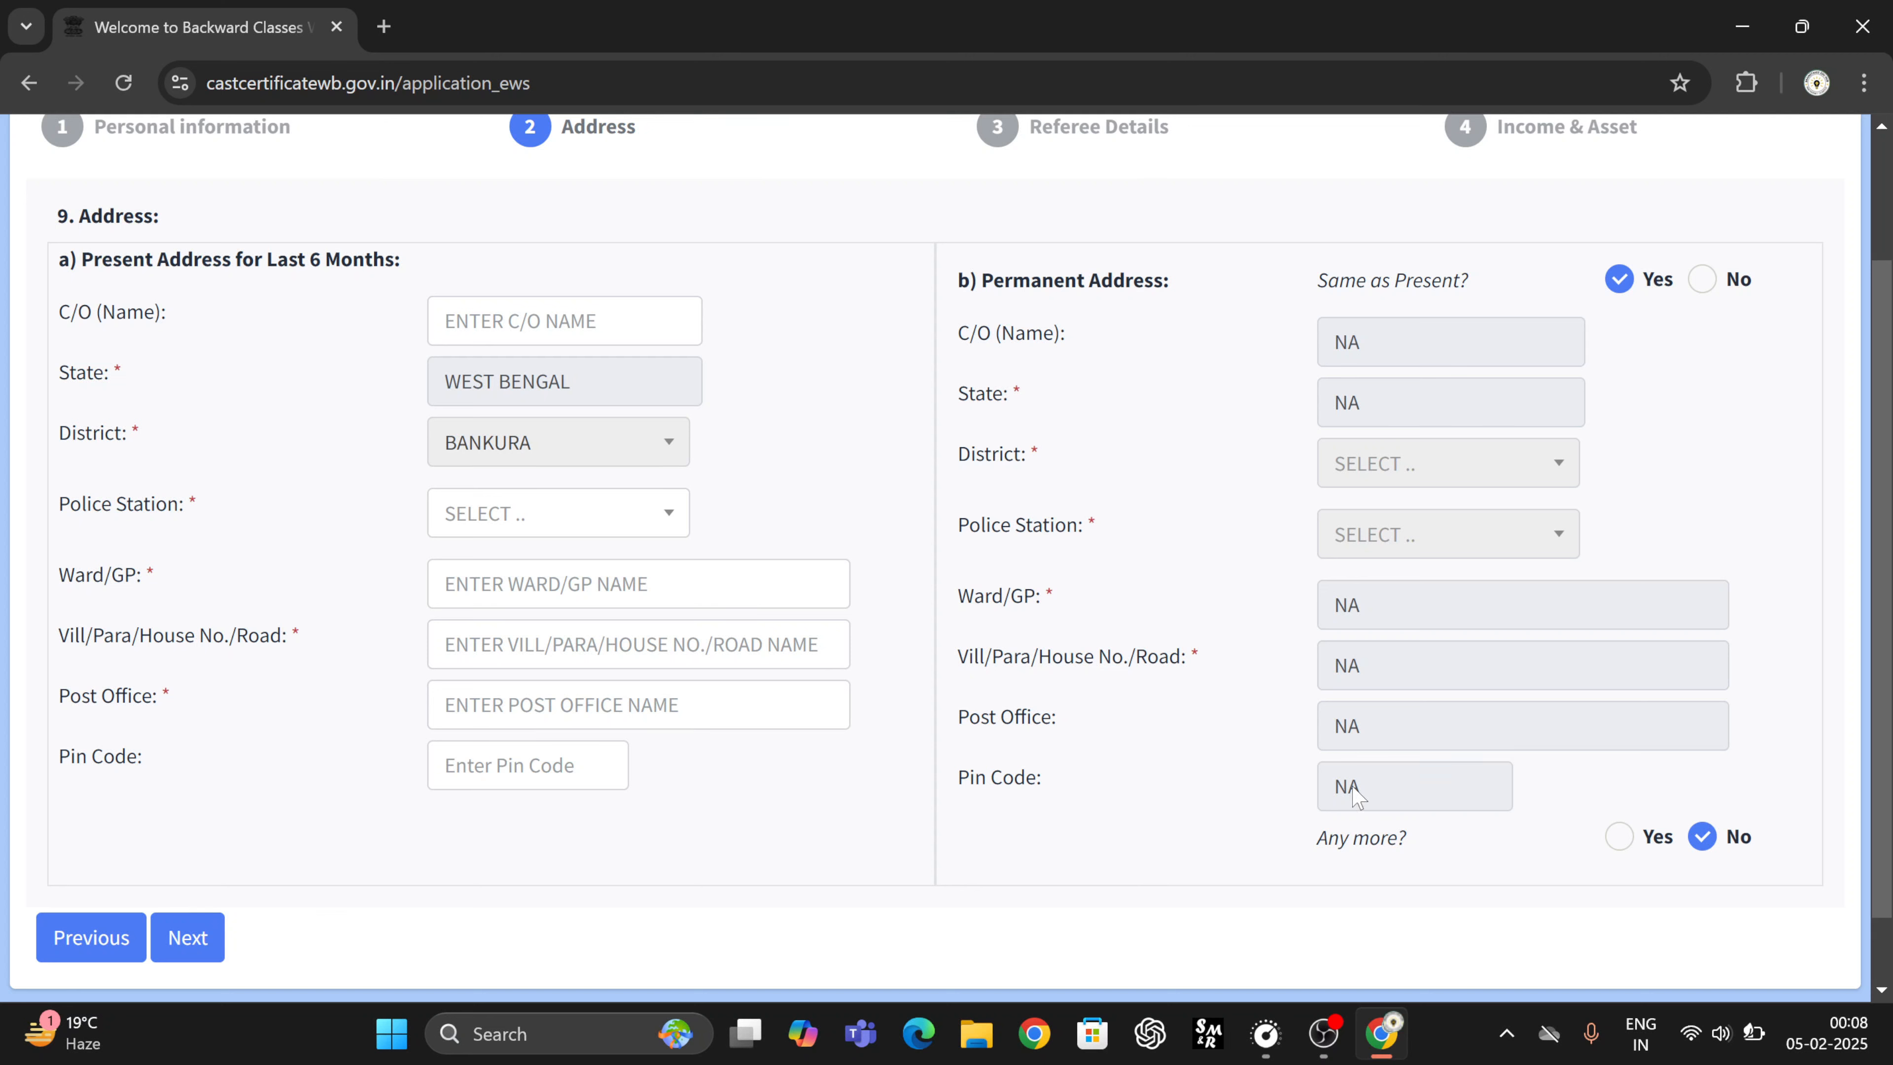
{"action": "left_click", "coordinate": [1618, 836]}
{"action": "scroll", "coordinate": [1251, 841], "scroll_direction": "down", "scroll_amount": 3}
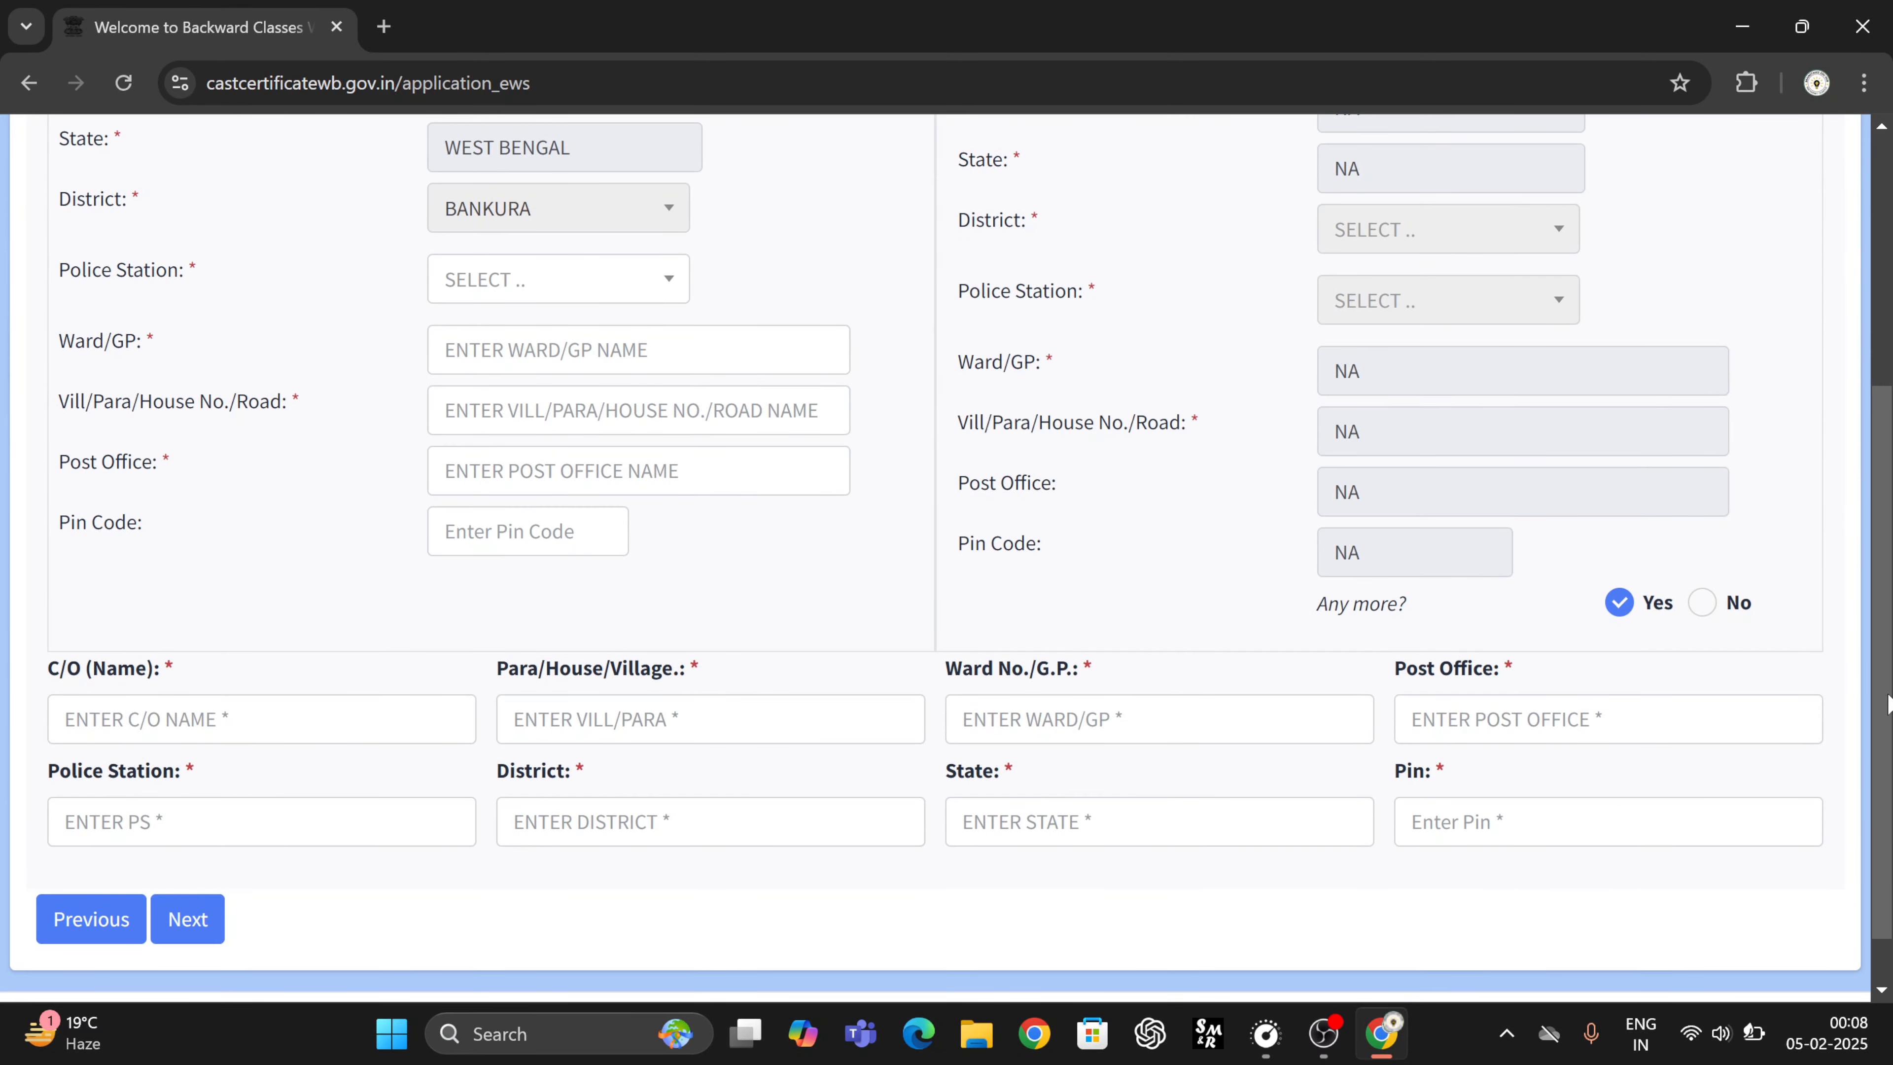
{"action": "left_click", "coordinate": [1703, 603]}
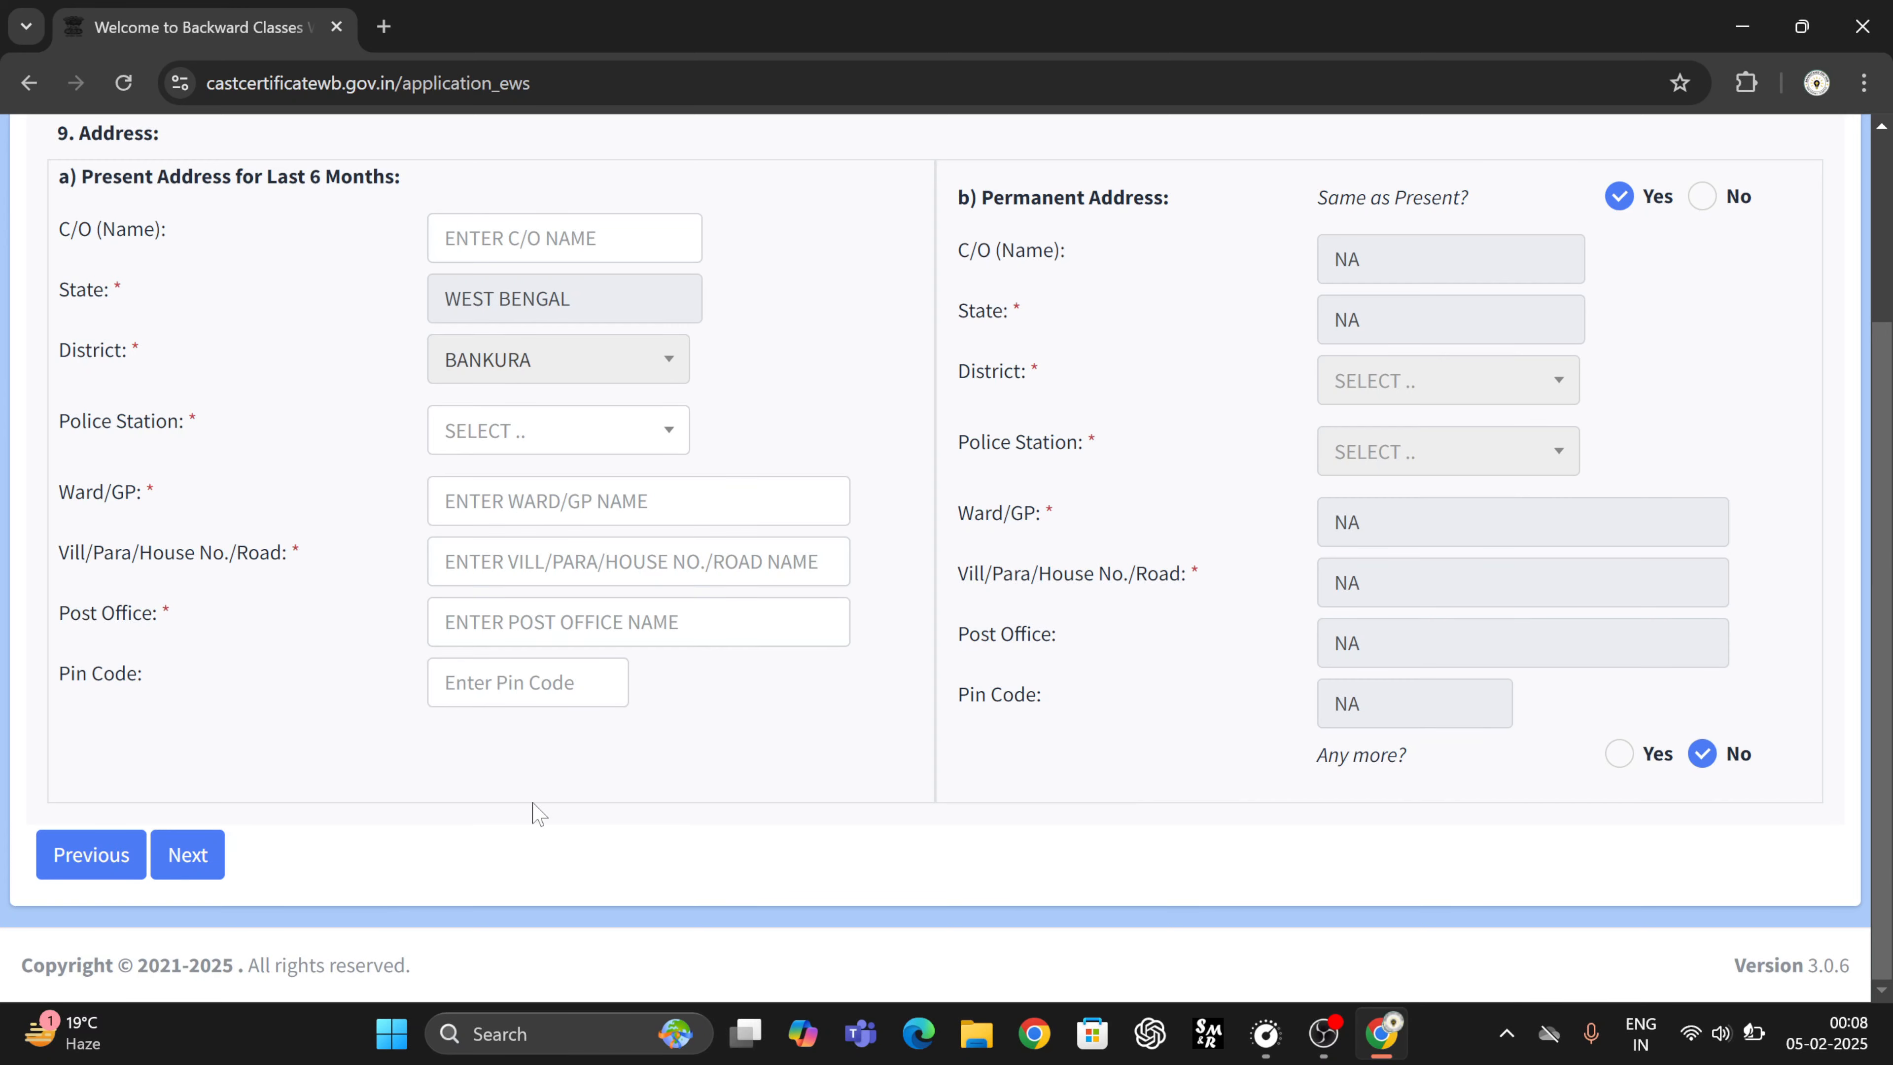
{"action": "left_click", "coordinate": [187, 858]}
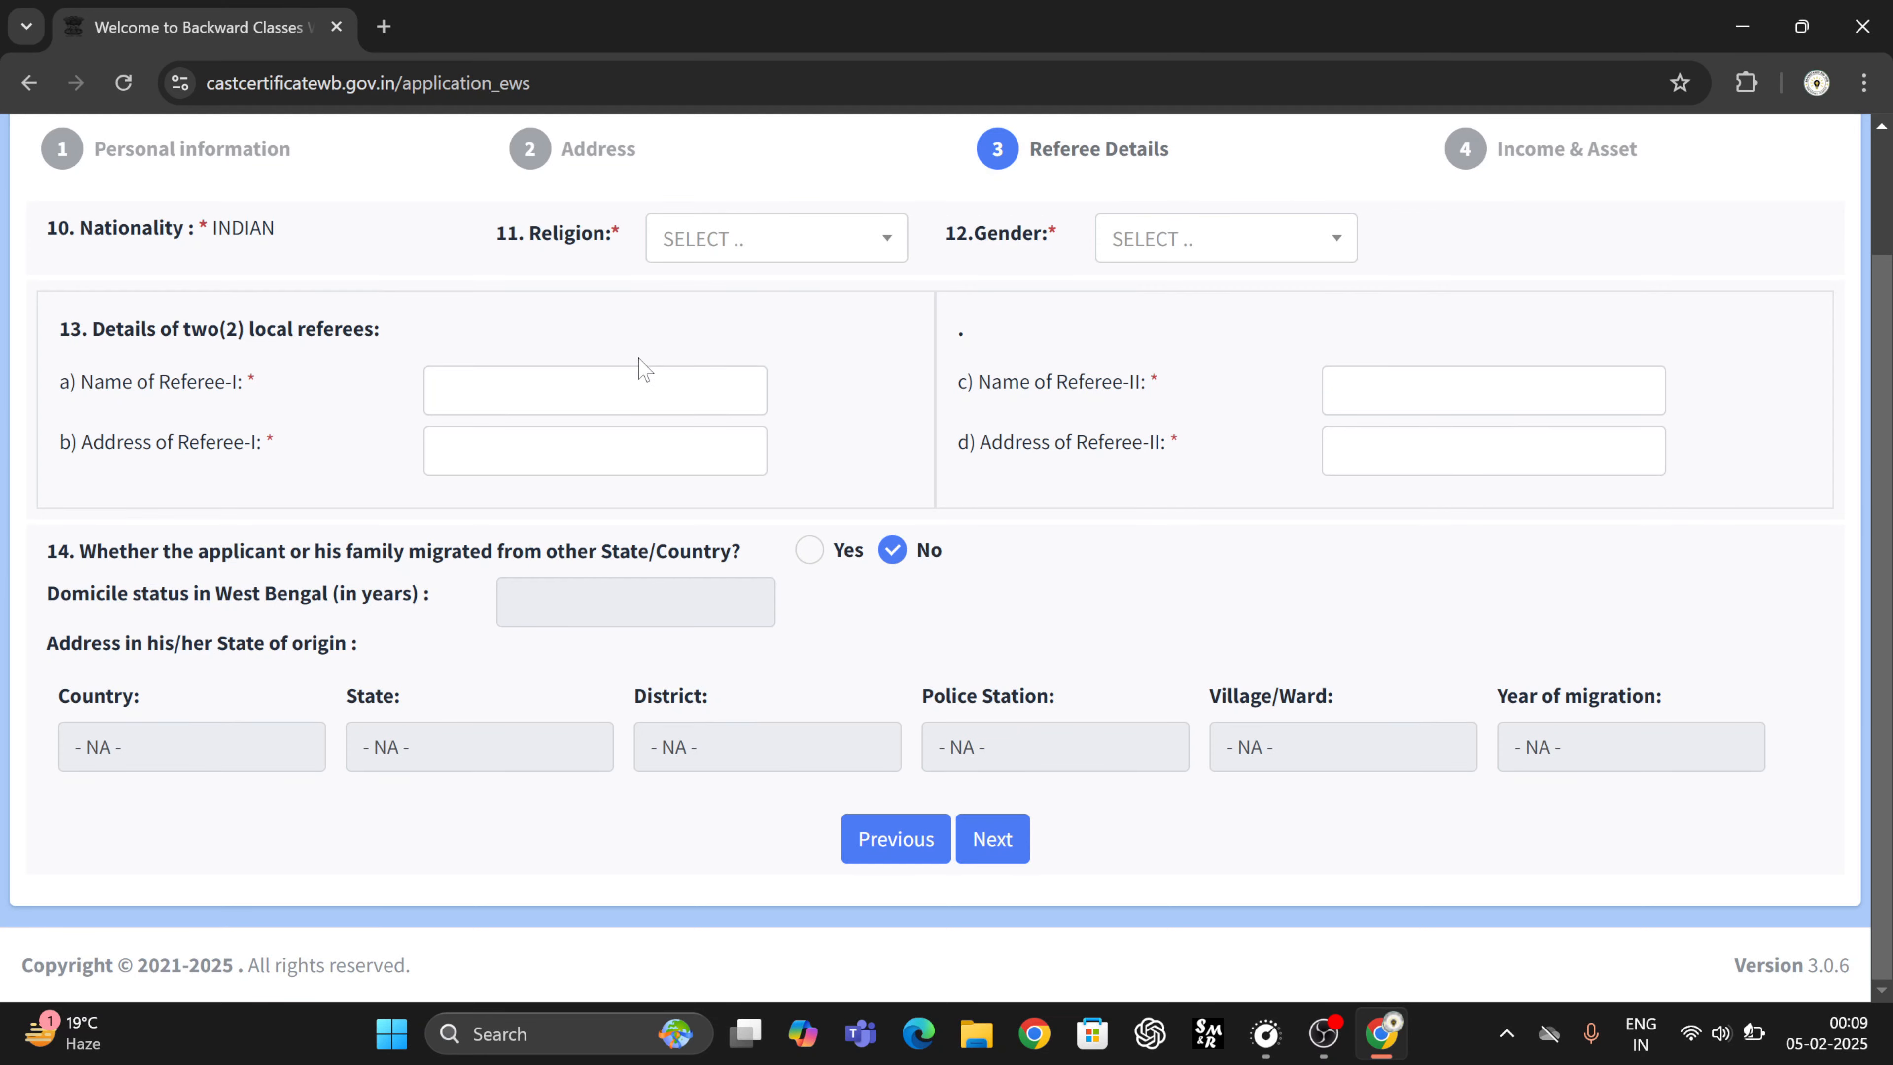
- Choose HINDUISM as the religion and MALE as the gender
{"action": "scroll", "coordinate": [642, 372], "scroll_direction": "up", "scroll_amount": 1}
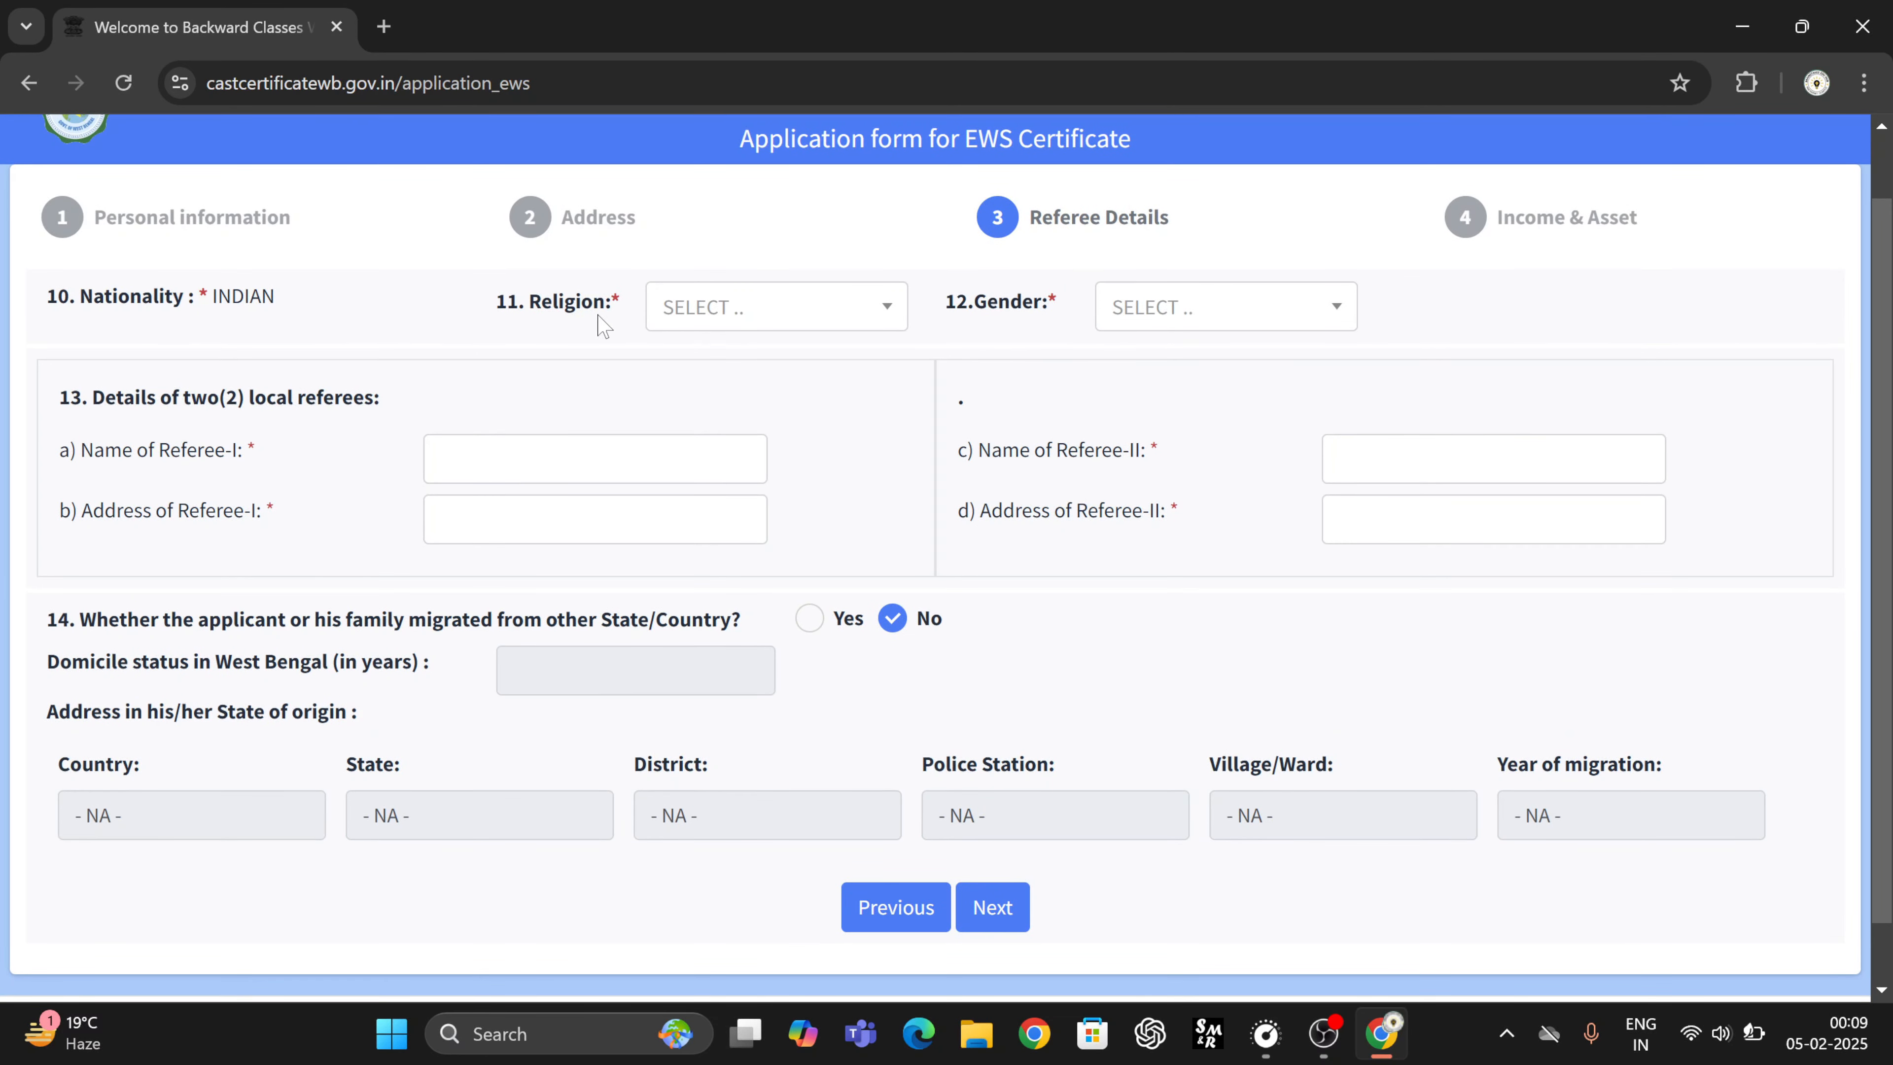
{"action": "left_click", "coordinate": [720, 319]}
{"action": "left_click", "coordinate": [710, 414]}
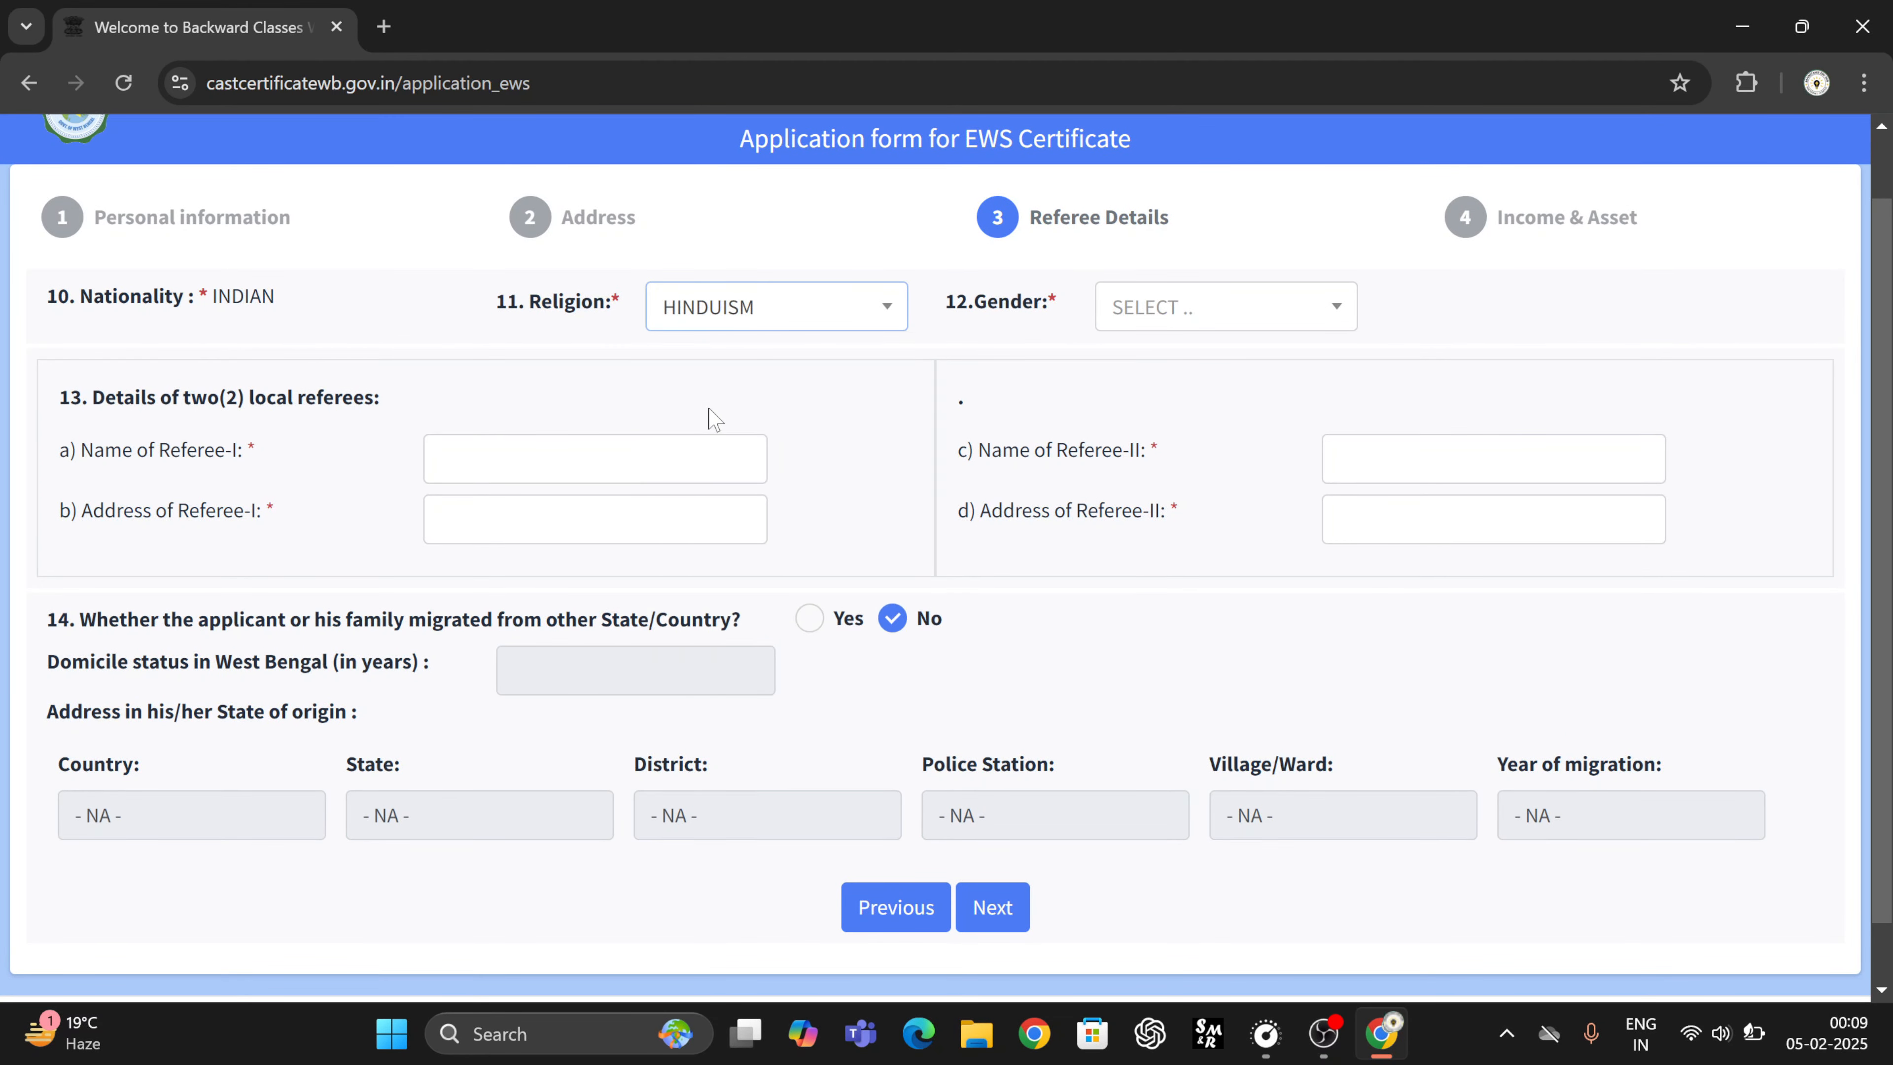
{"action": "left_click", "coordinate": [1171, 312]}
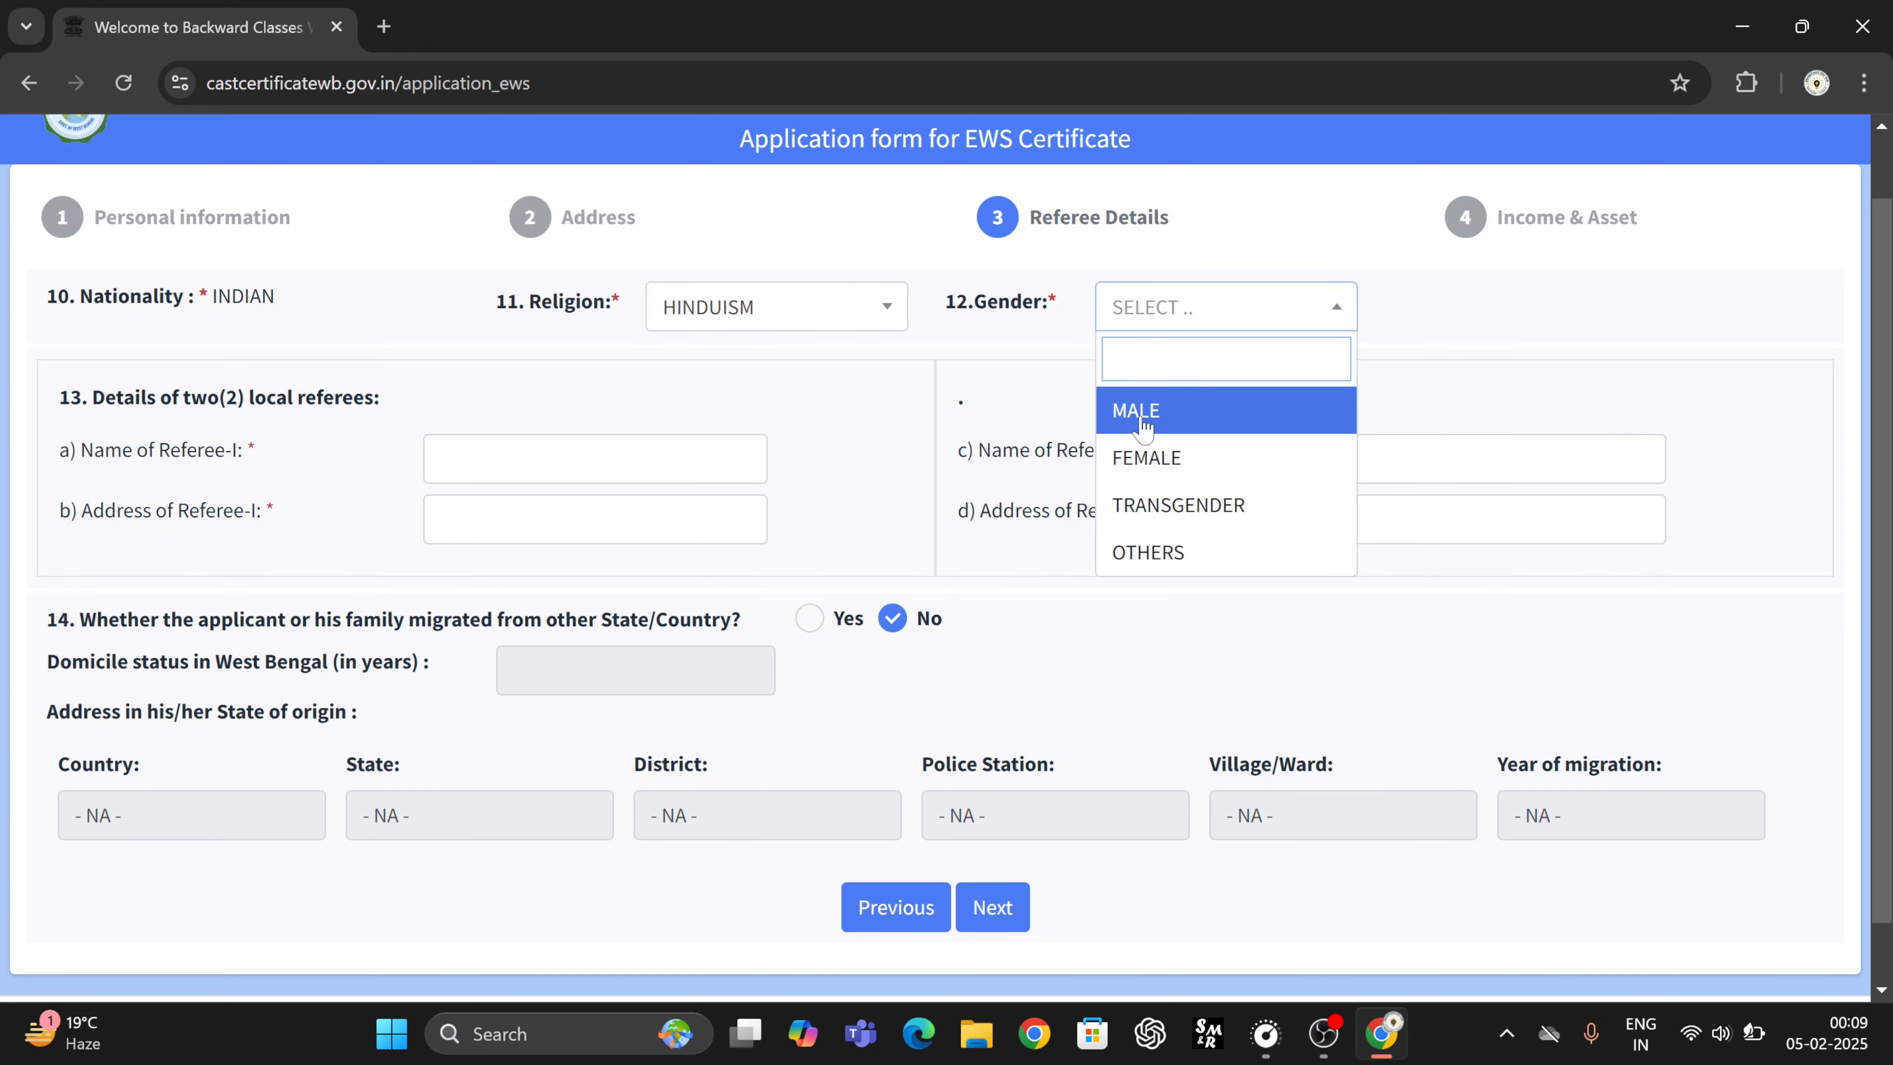
{"action": "left_click", "coordinate": [1146, 418]}
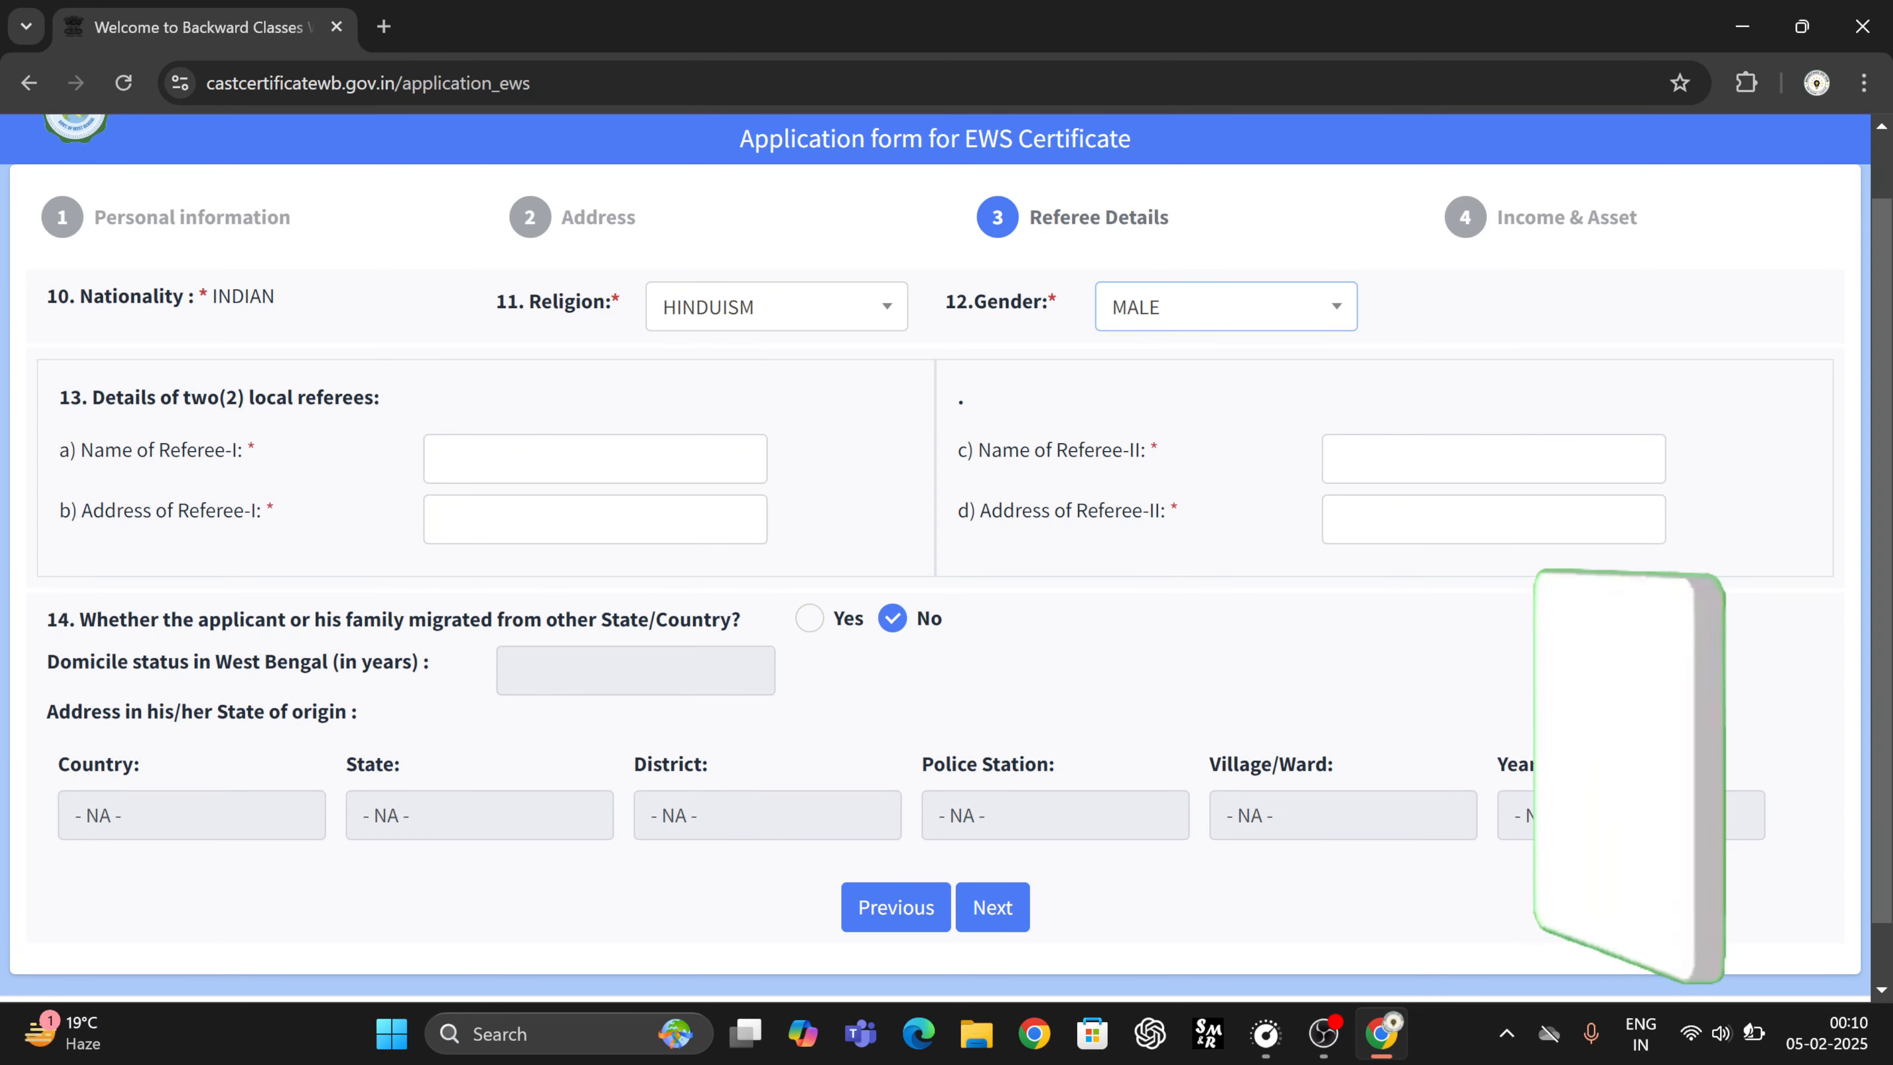
- Leave the Referee-I name empty and continue to step 4, Income & Asset
{"action": "left_click", "coordinate": [594, 459]}
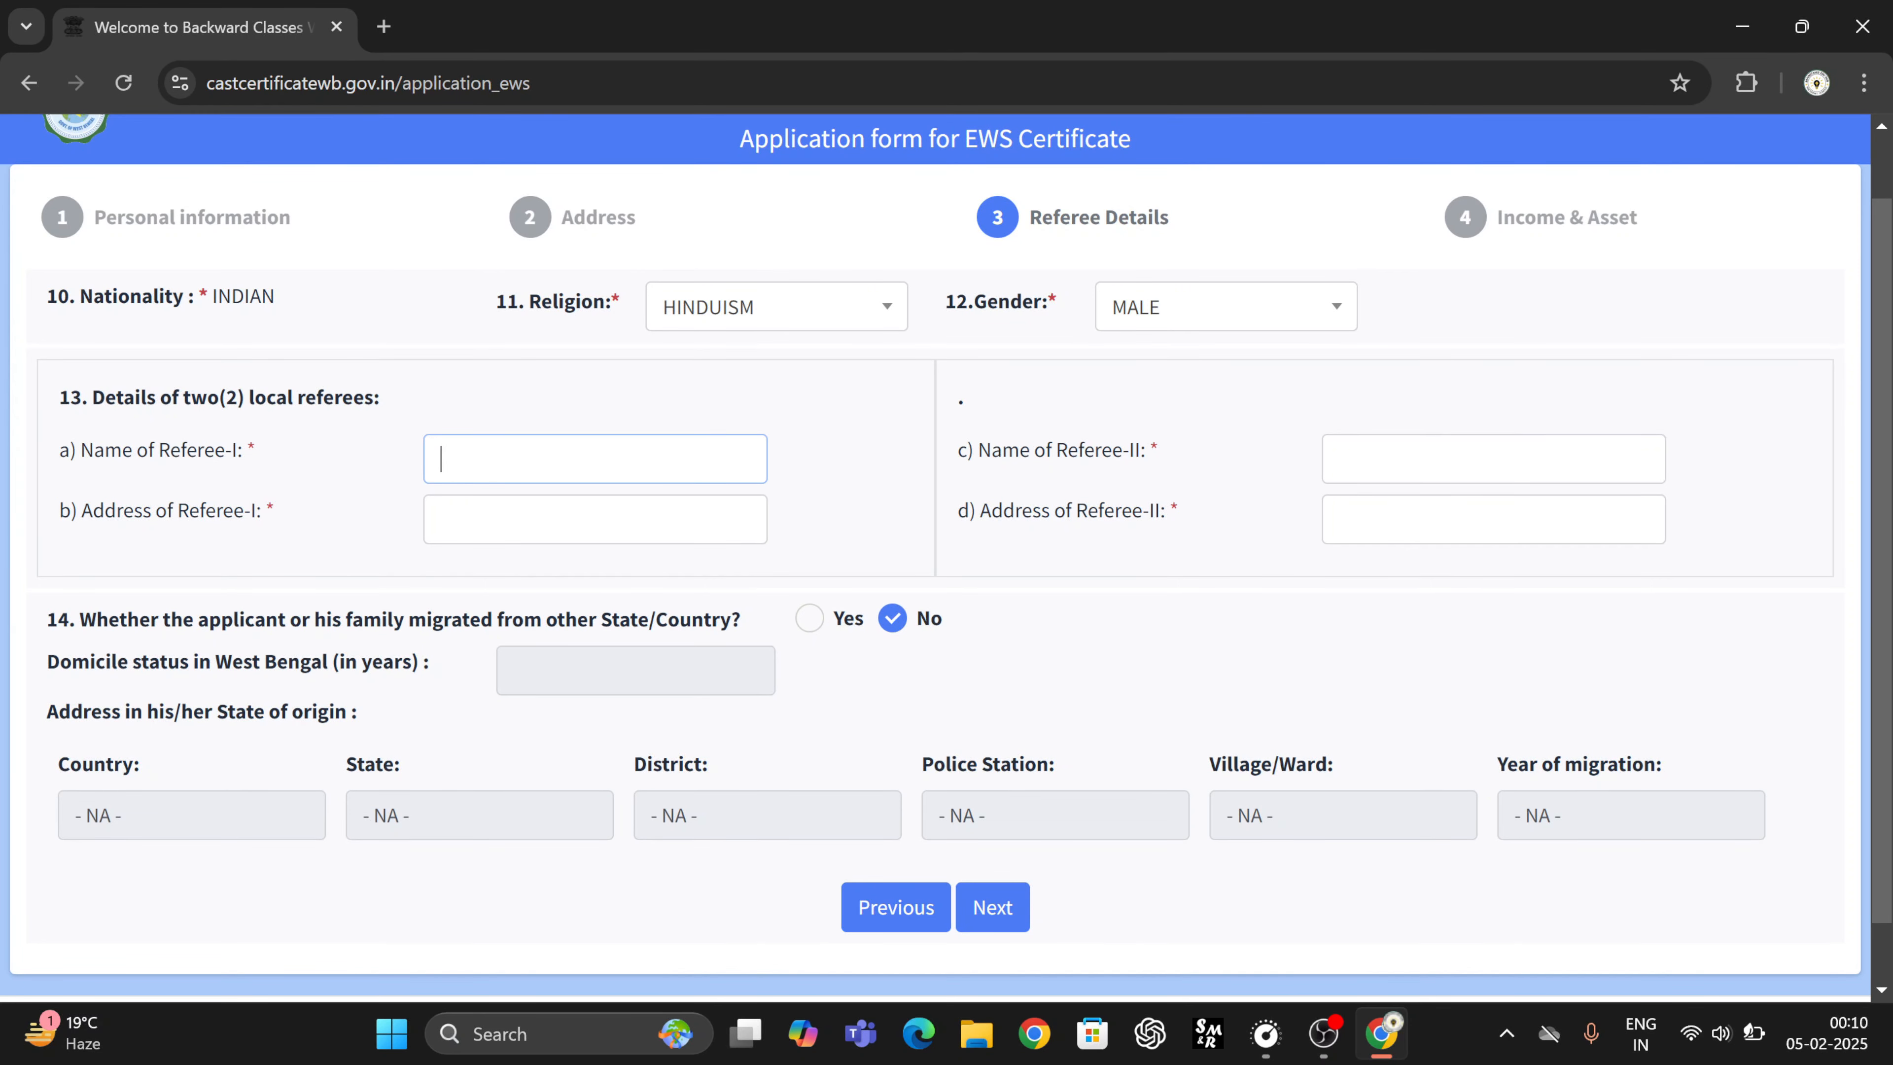
{"action": "scroll", "coordinate": [110, 557], "scroll_direction": "down", "scroll_amount": 1}
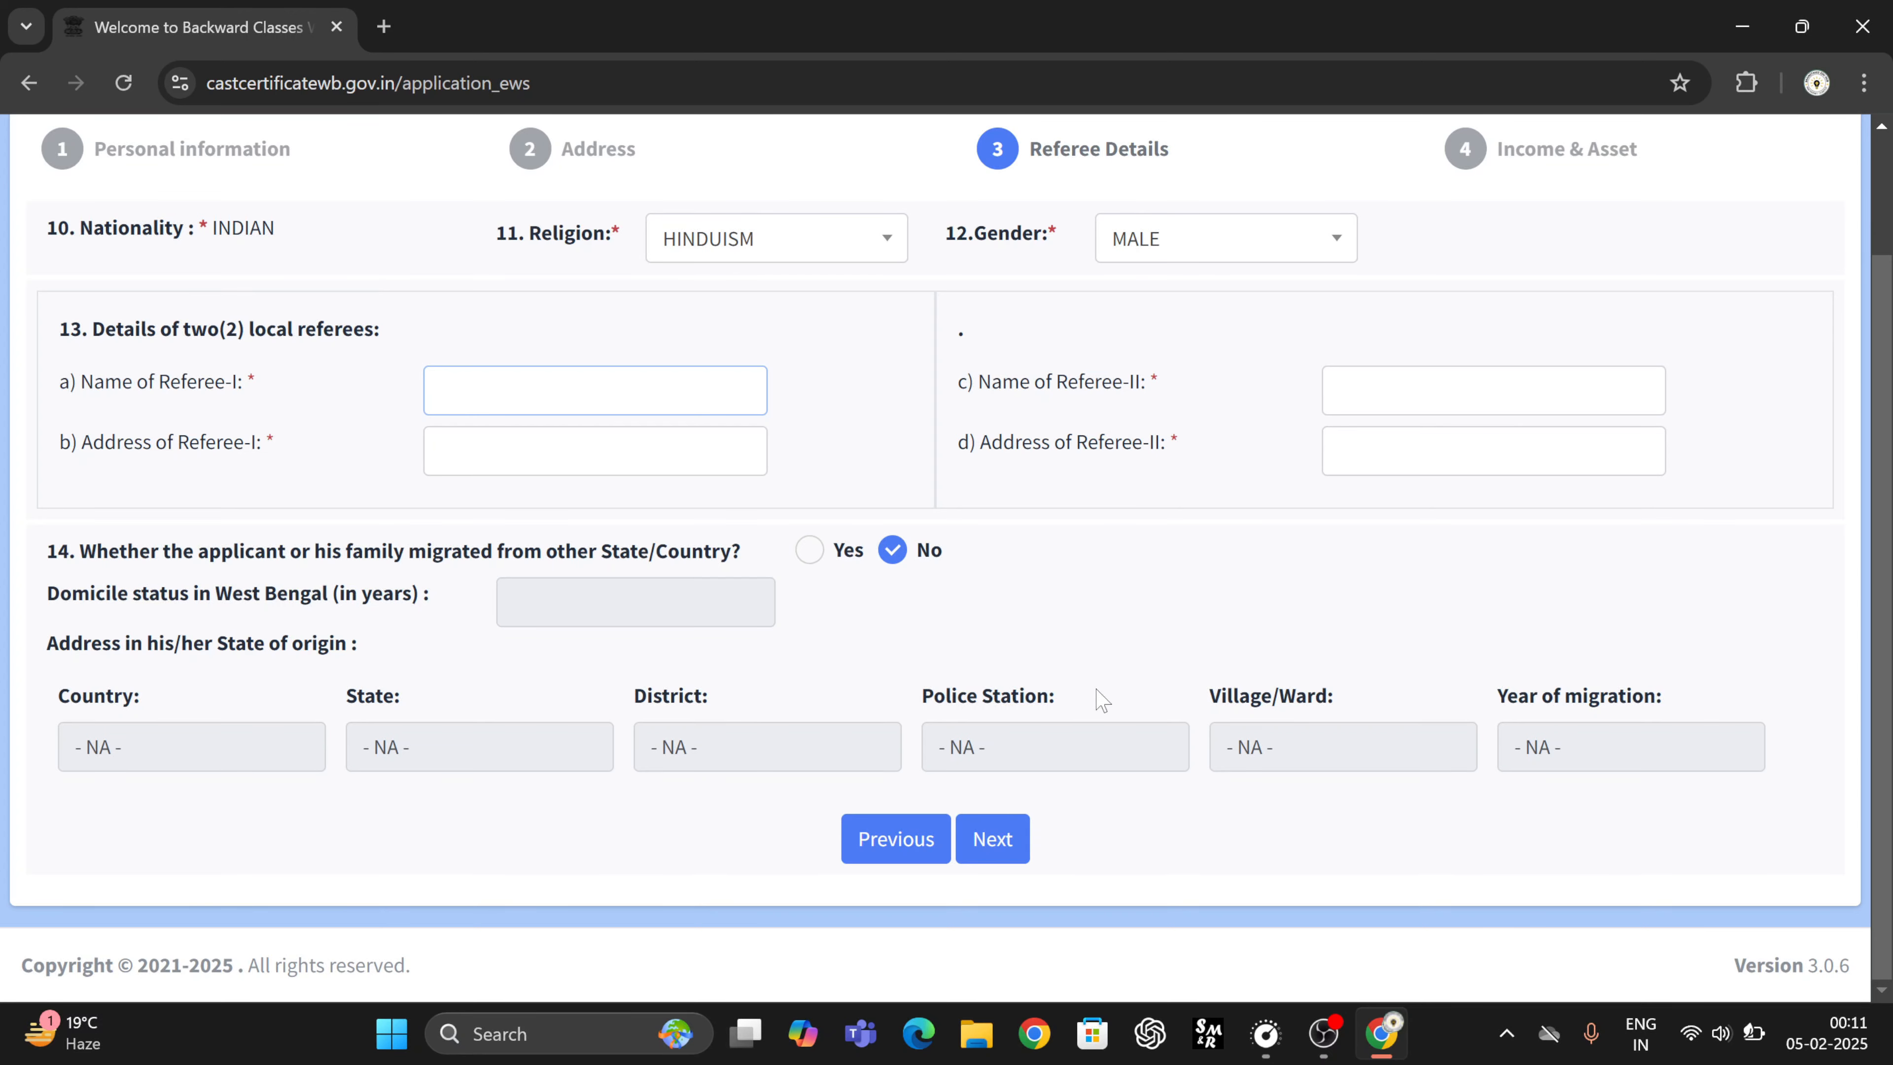
{"action": "left_click", "coordinate": [1008, 844]}
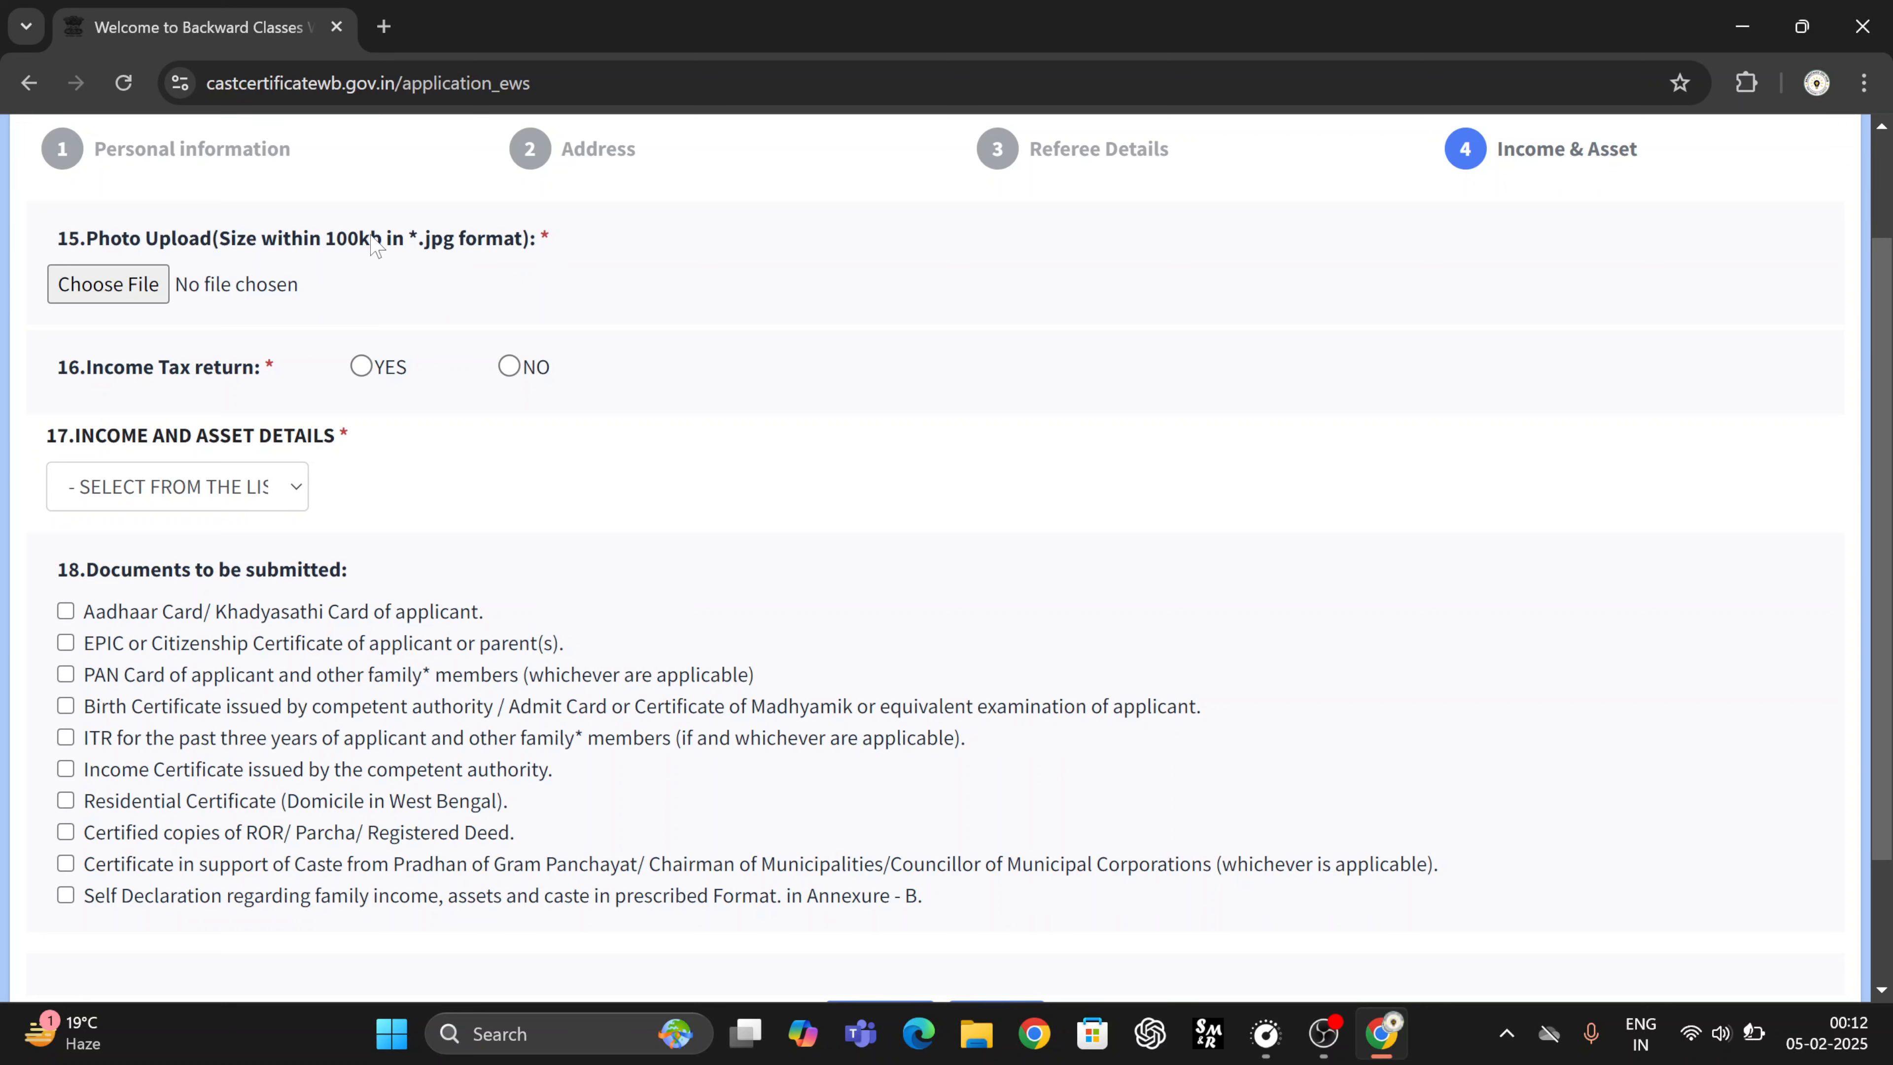
- Upload the white-background passport photo JPG as the applicant photo and mark Income Tax return as NO
{"action": "left_click", "coordinate": [139, 287]}
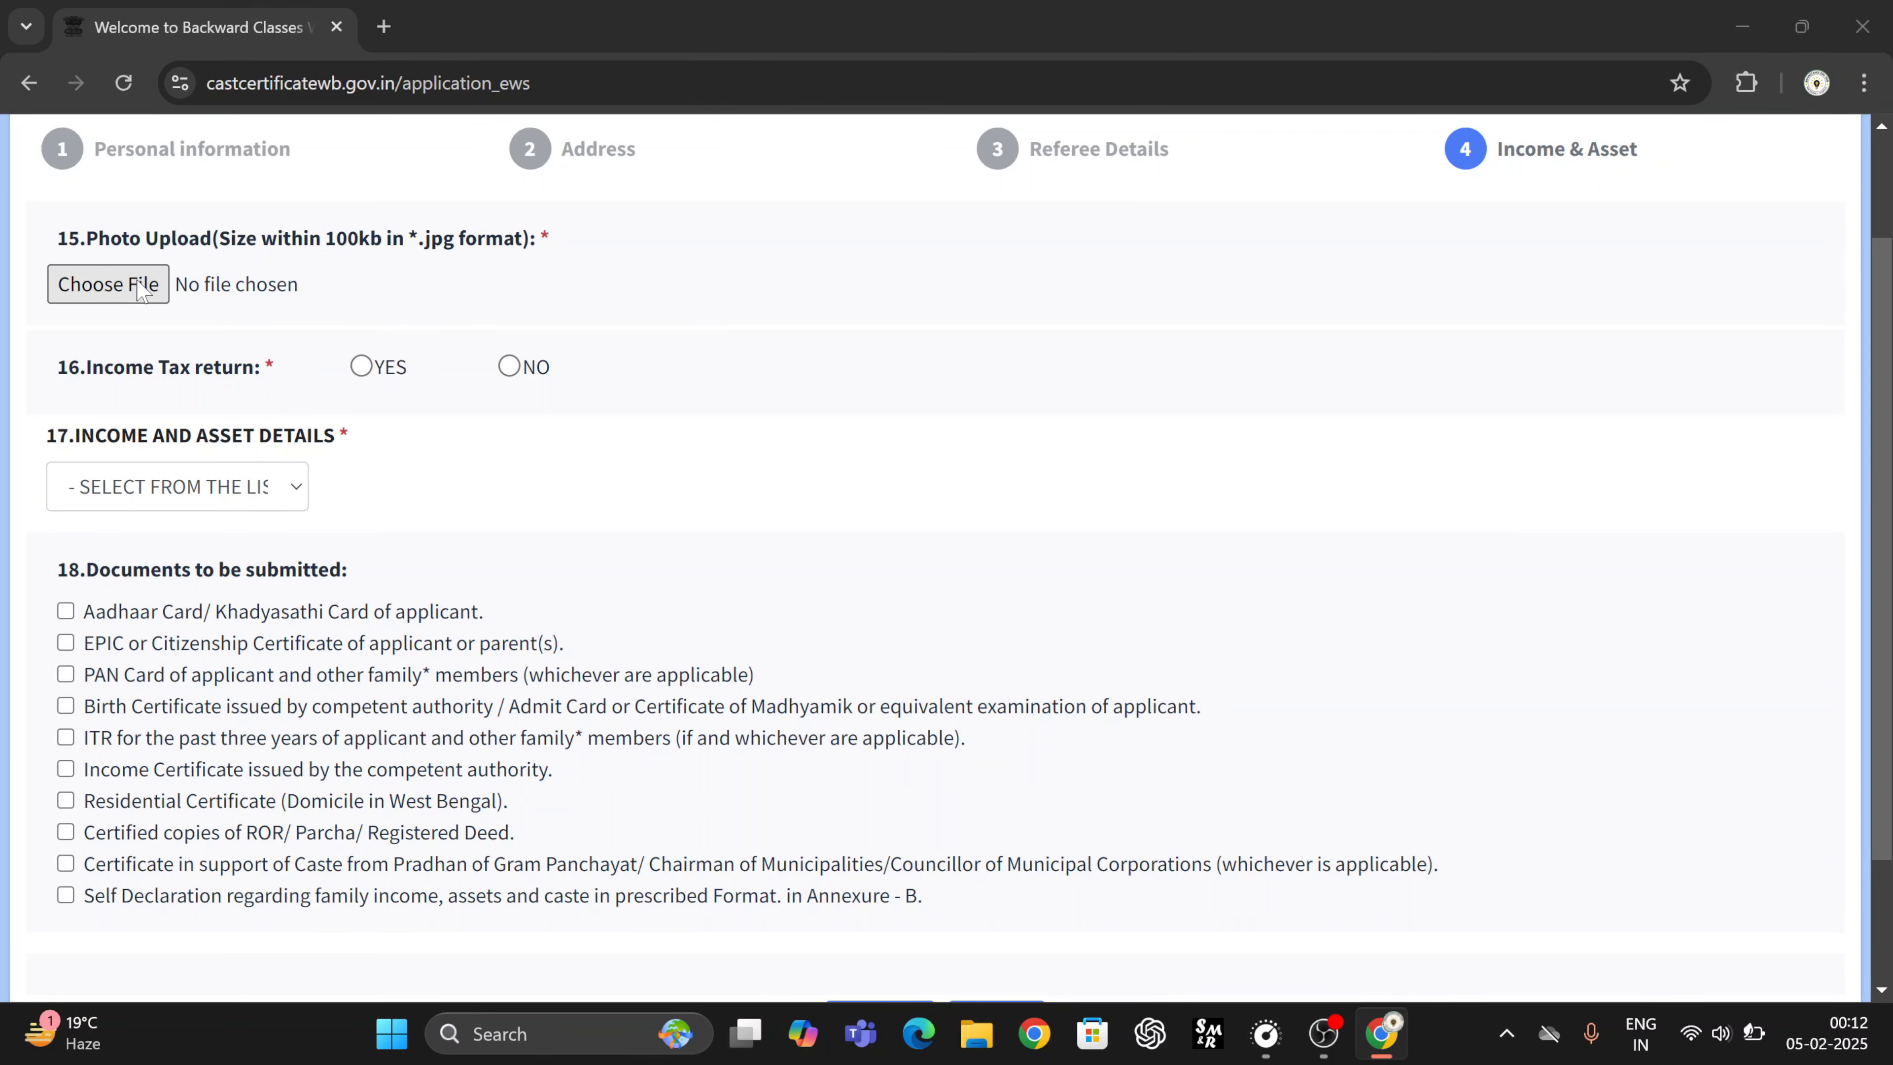
{"action": "scroll", "coordinate": [495, 340], "scroll_direction": "down", "scroll_amount": 5}
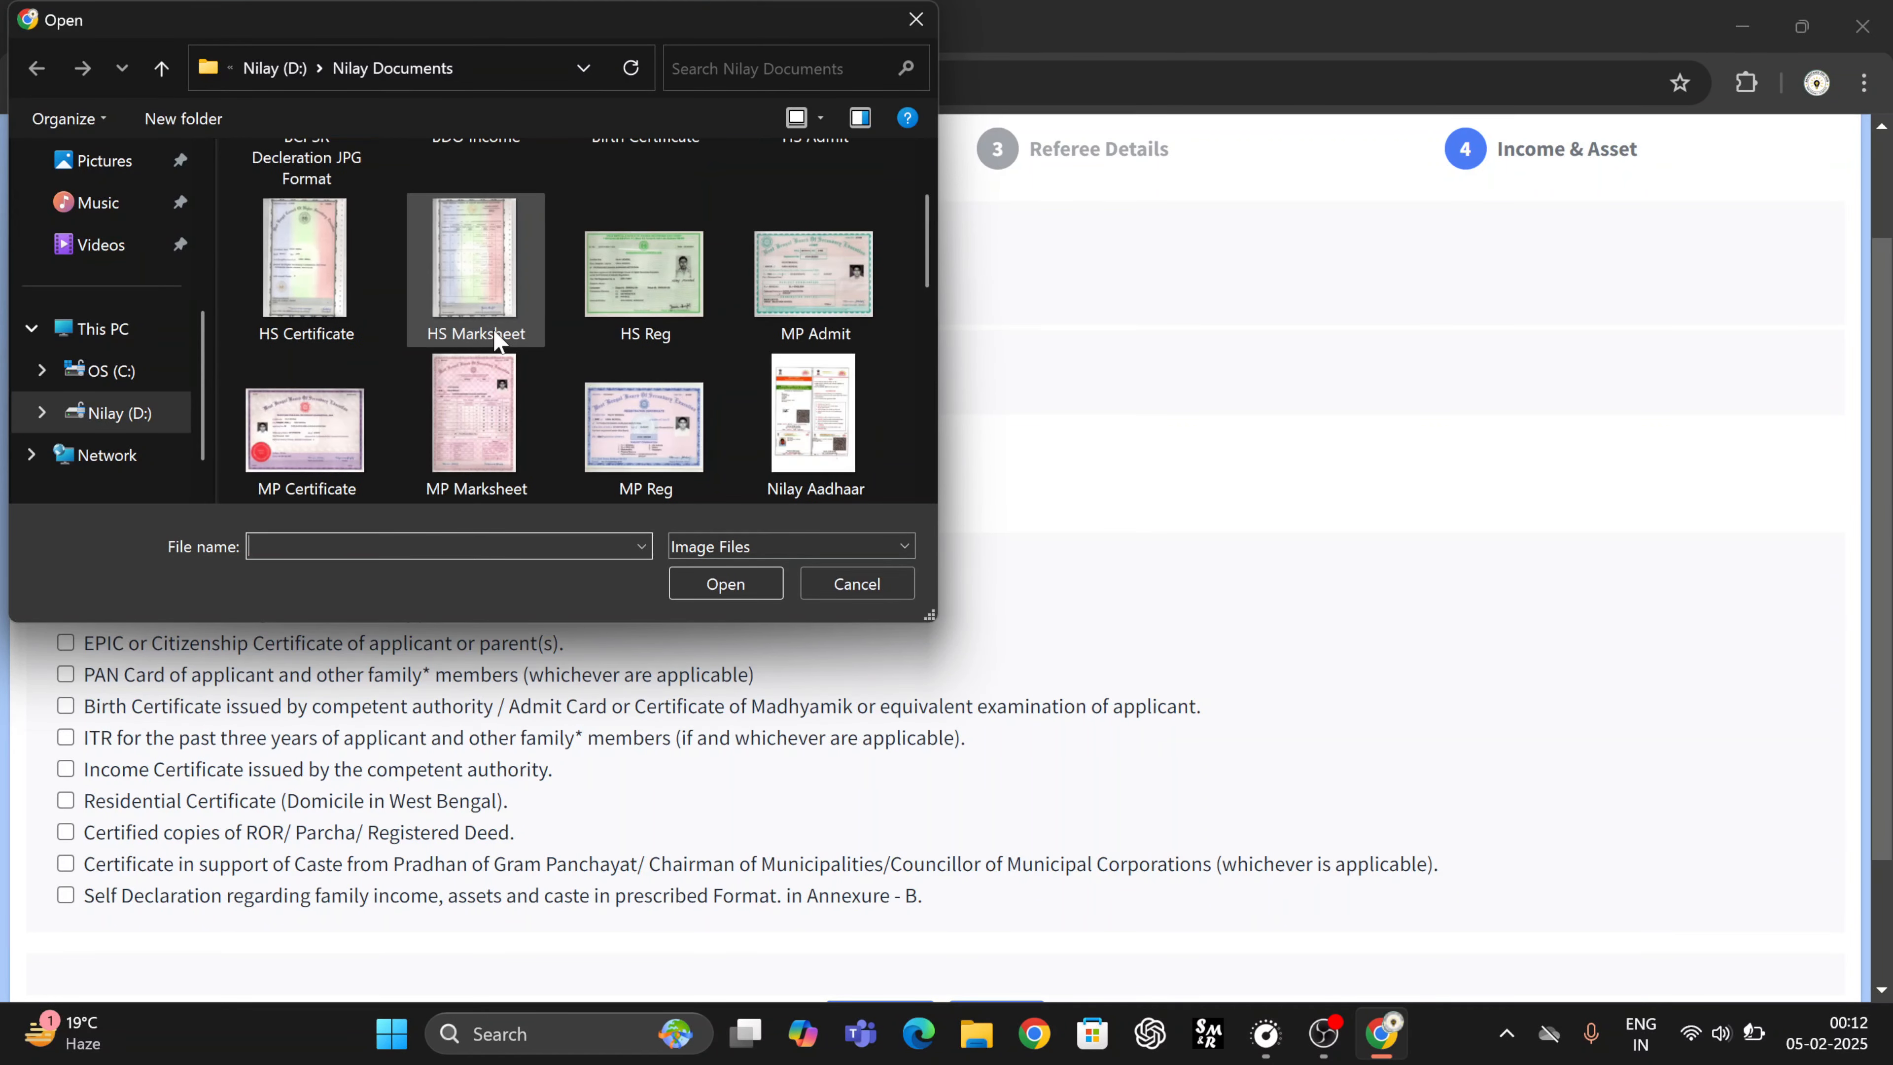
{"action": "left_click", "coordinate": [772, 402]}
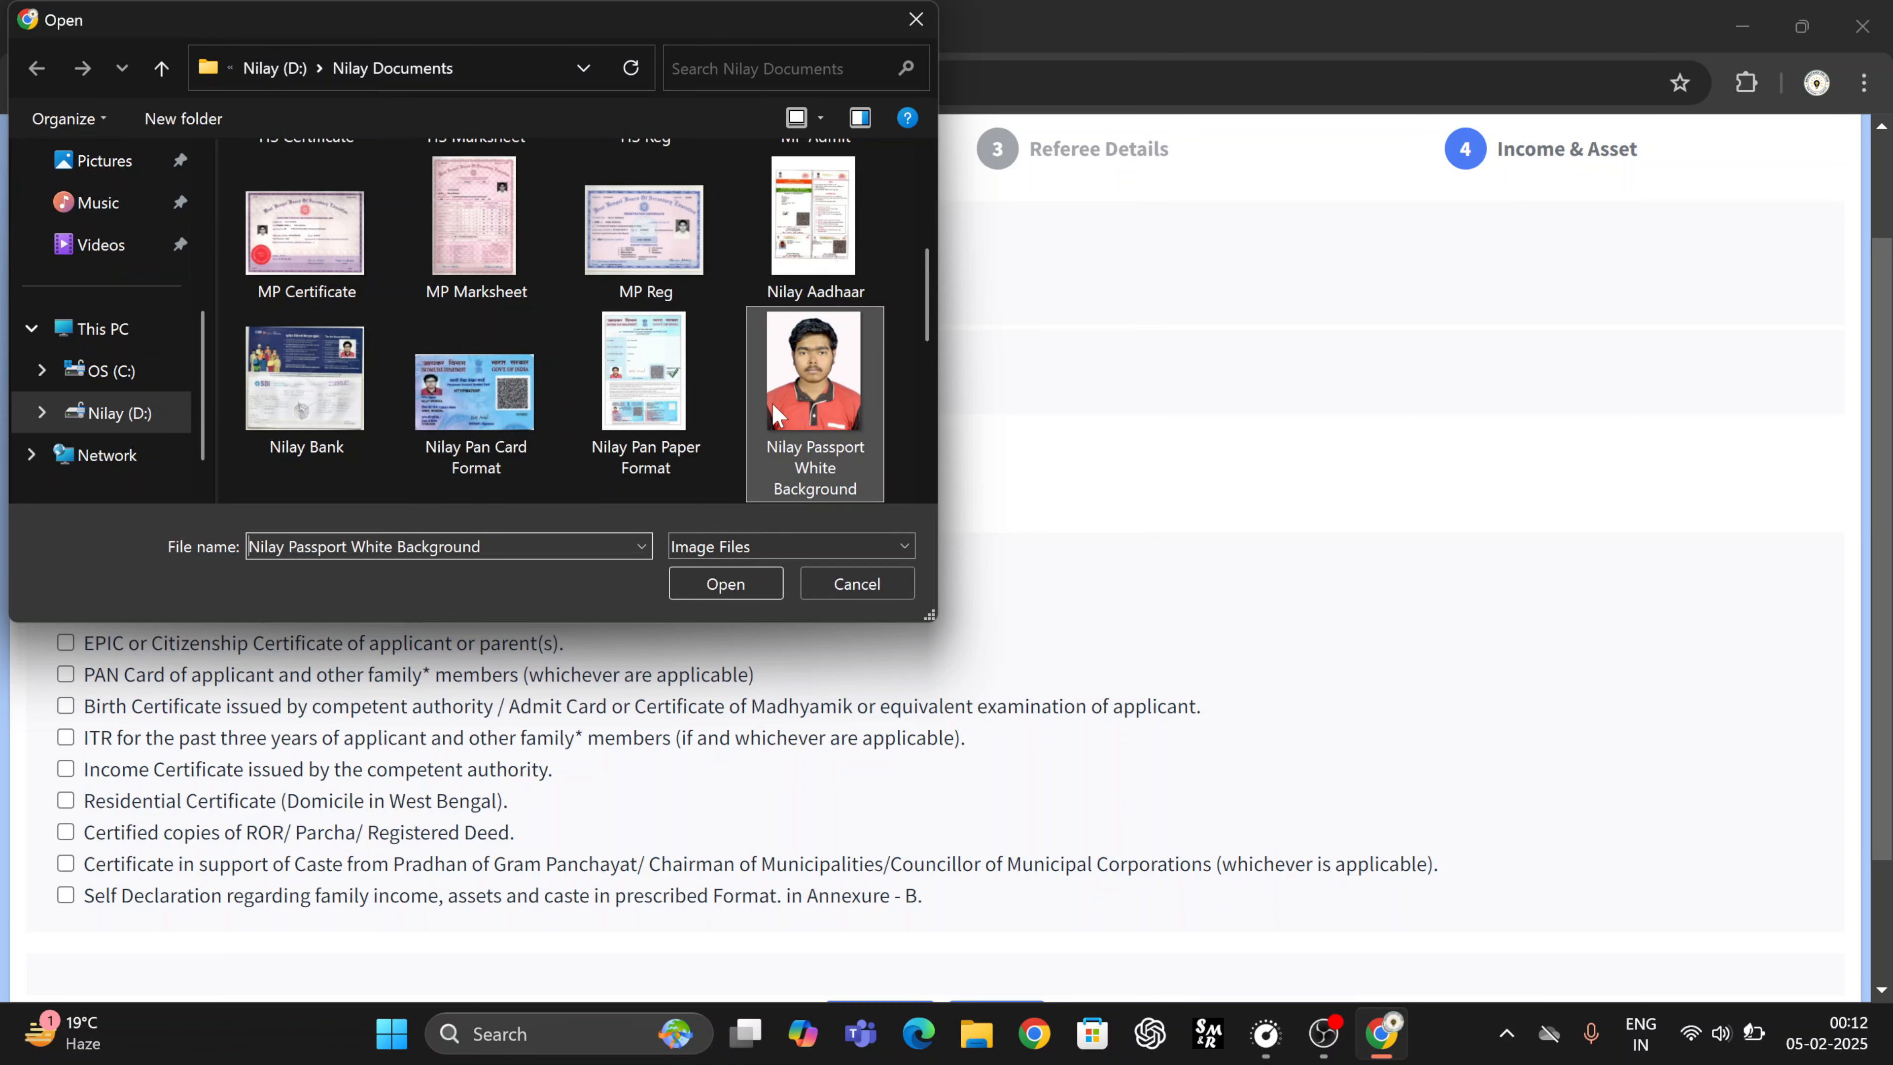
{"action": "left_click", "coordinate": [692, 585]}
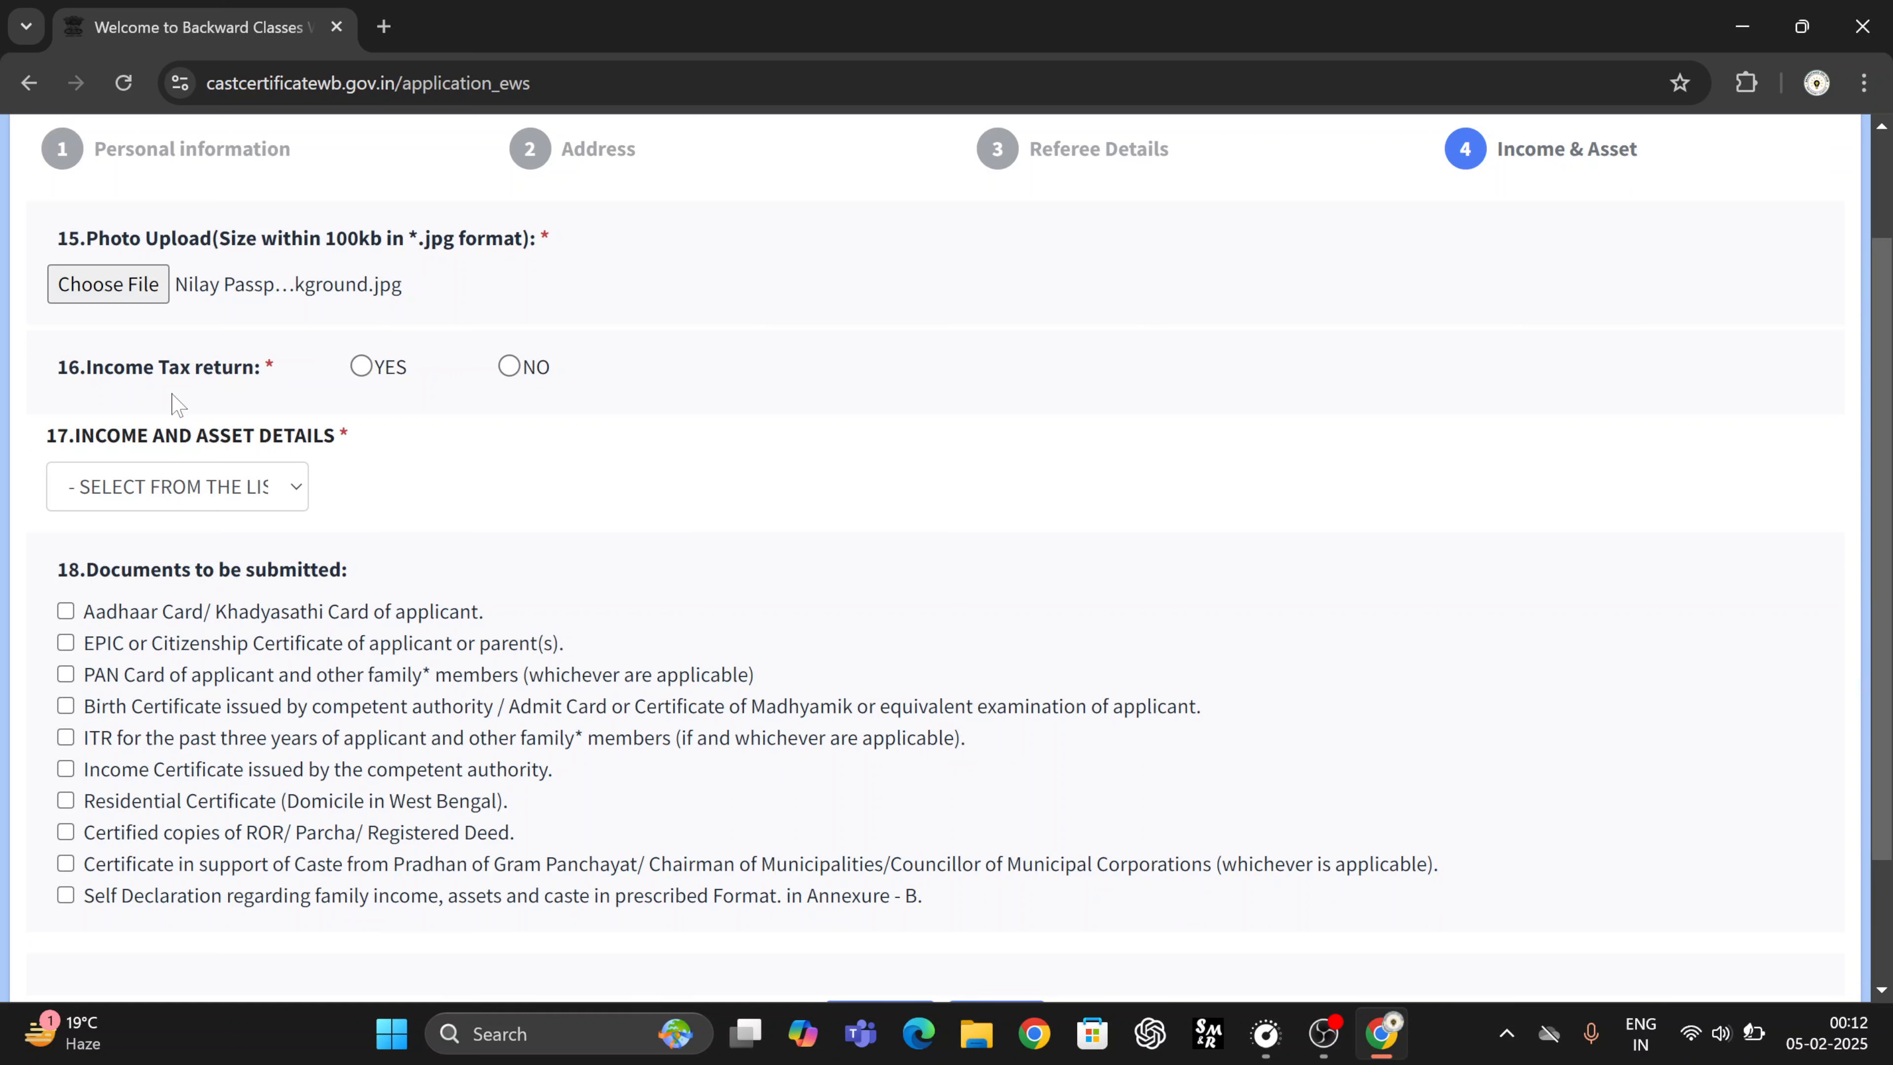
{"action": "left_click", "coordinate": [509, 366]}
{"action": "scroll", "coordinate": [203, 496], "scroll_direction": "down", "scroll_amount": 3}
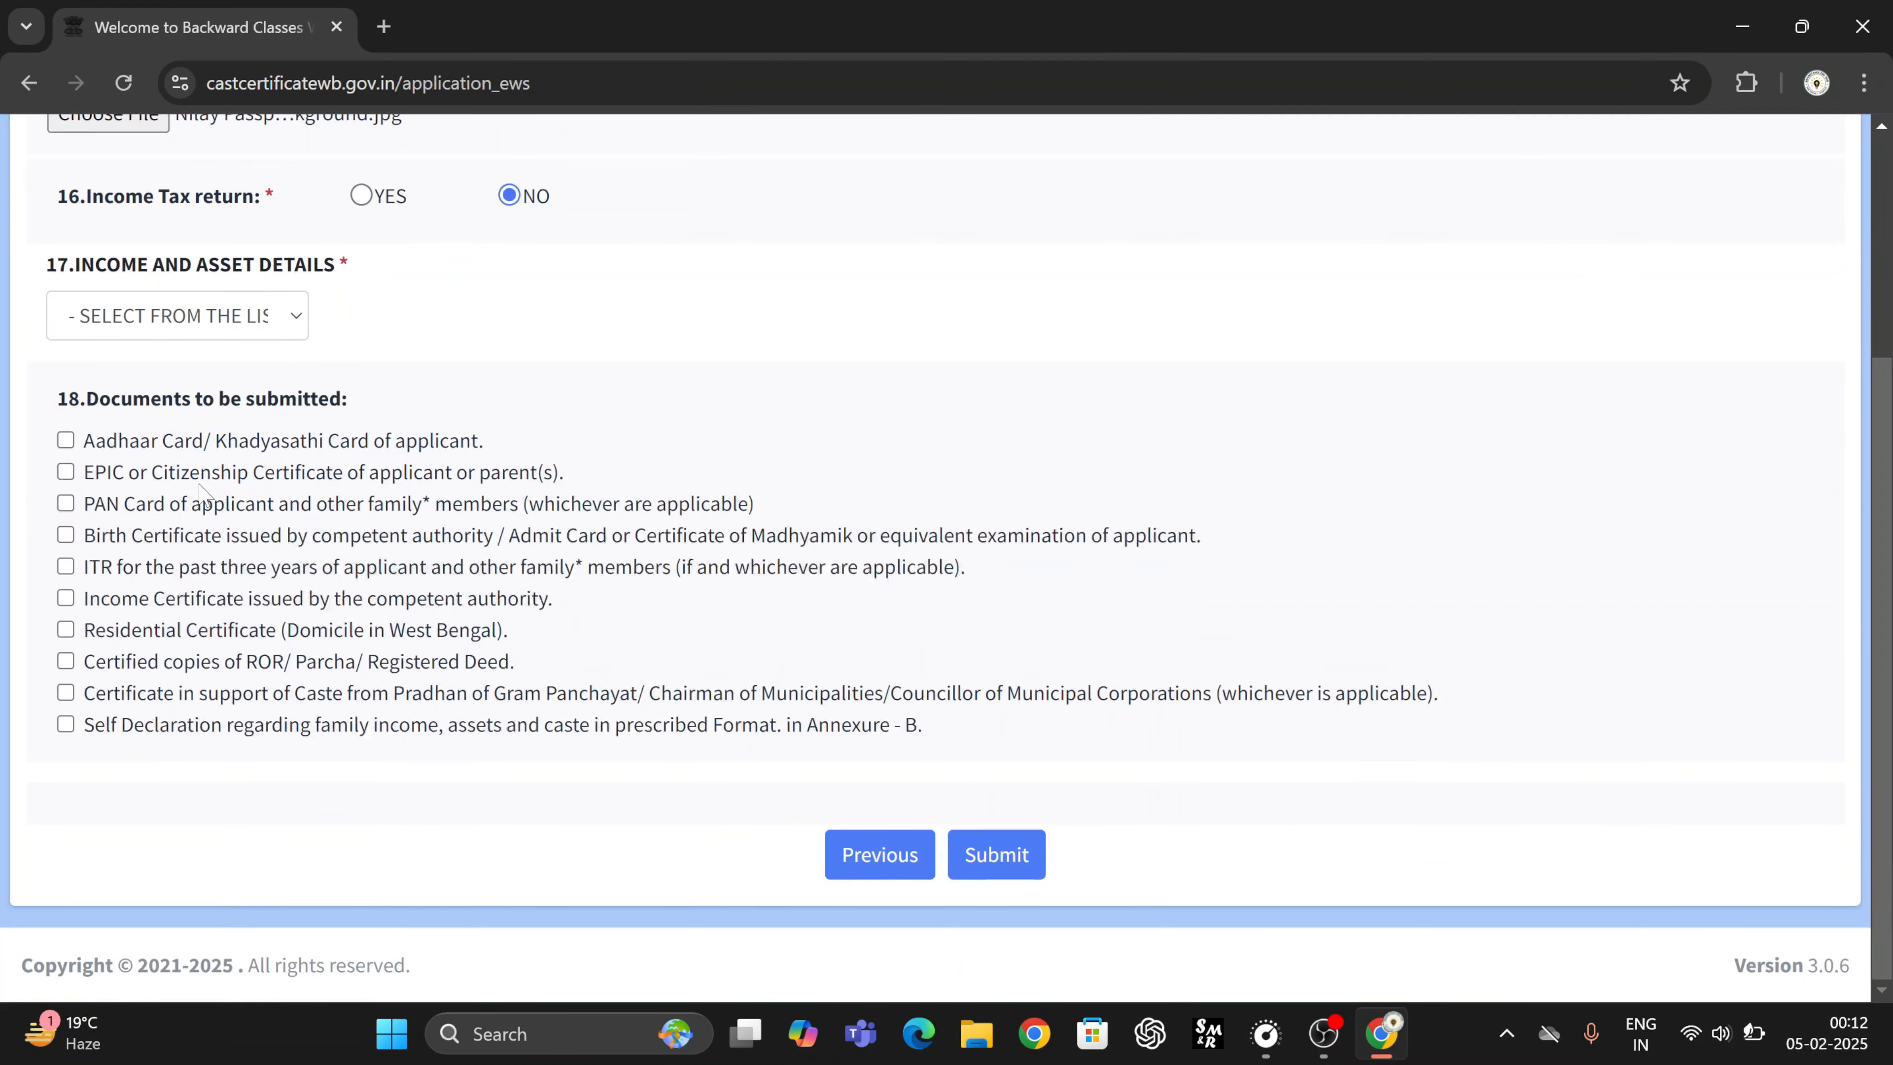
- Add the annual income, agriculture land, residential flat and both residential plot tables
{"action": "left_click", "coordinate": [159, 328]}
{"action": "left_click", "coordinate": [155, 396]}
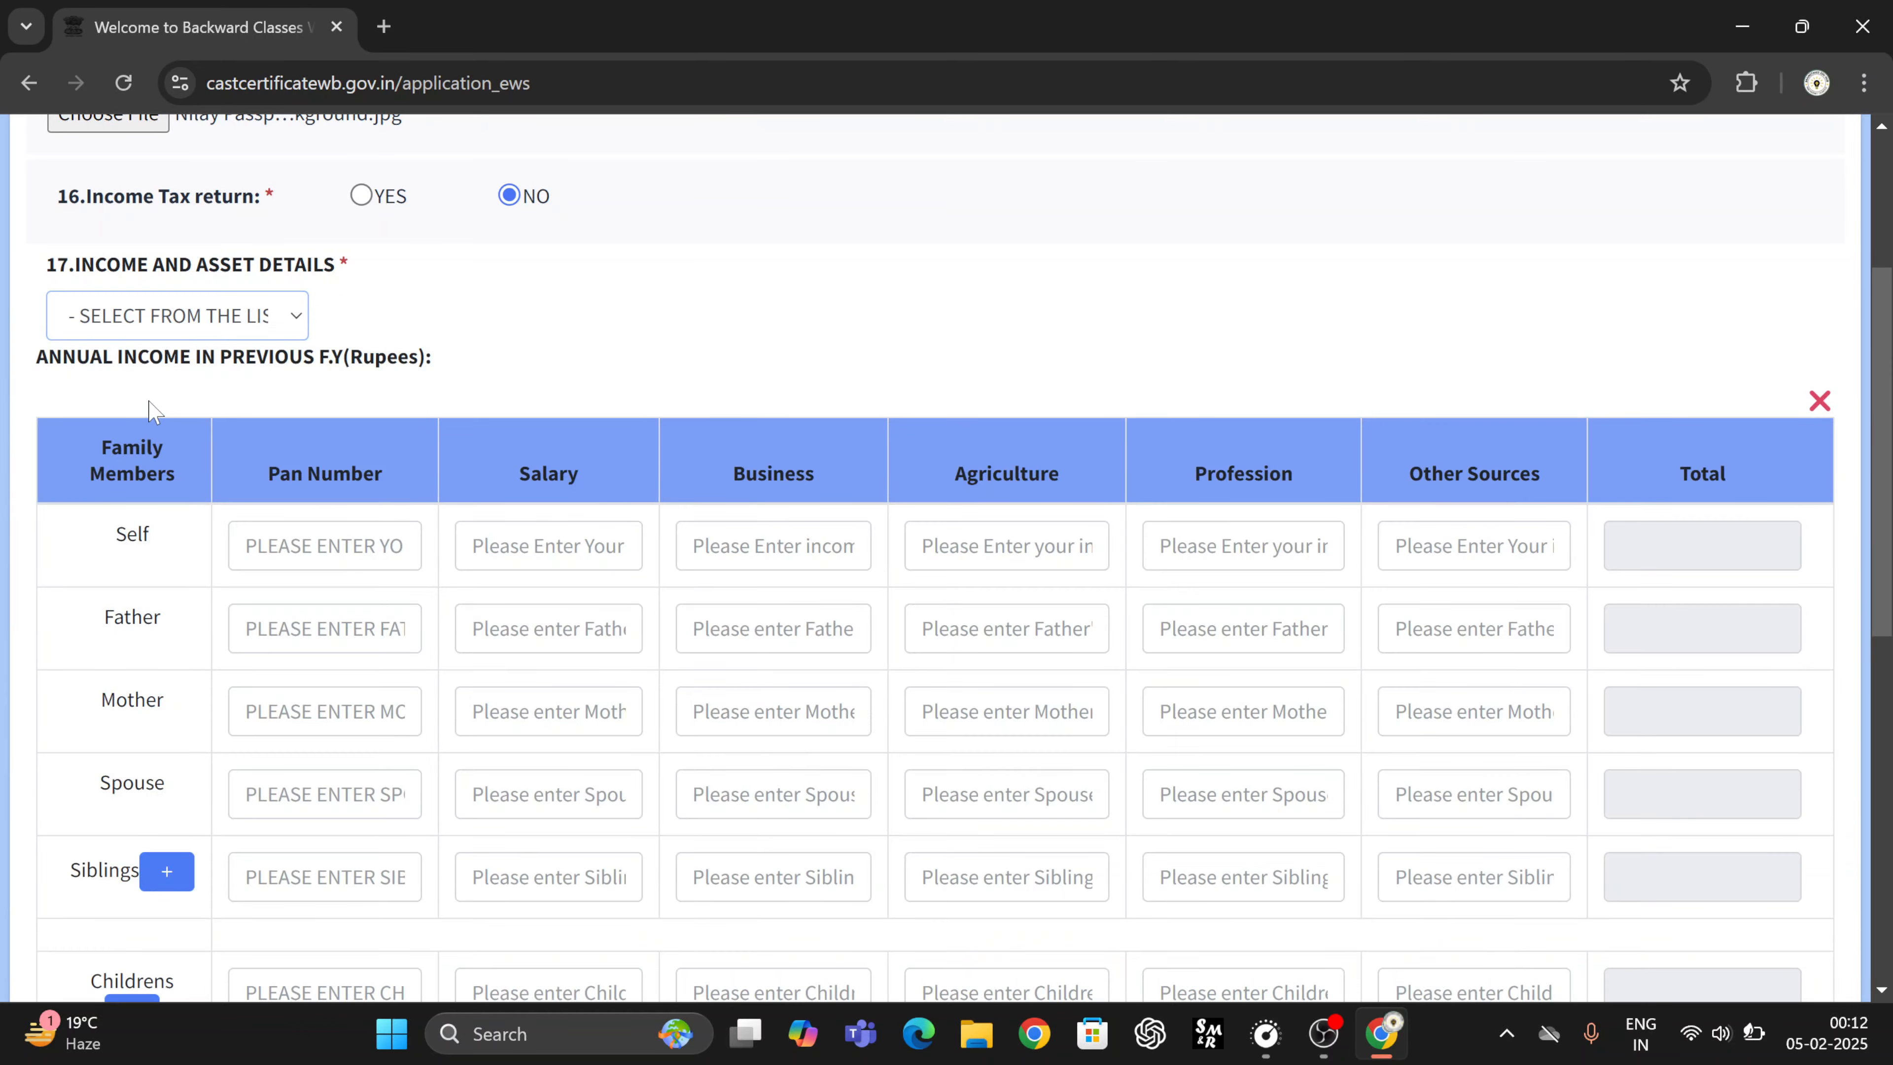
{"action": "left_click", "coordinate": [145, 321]}
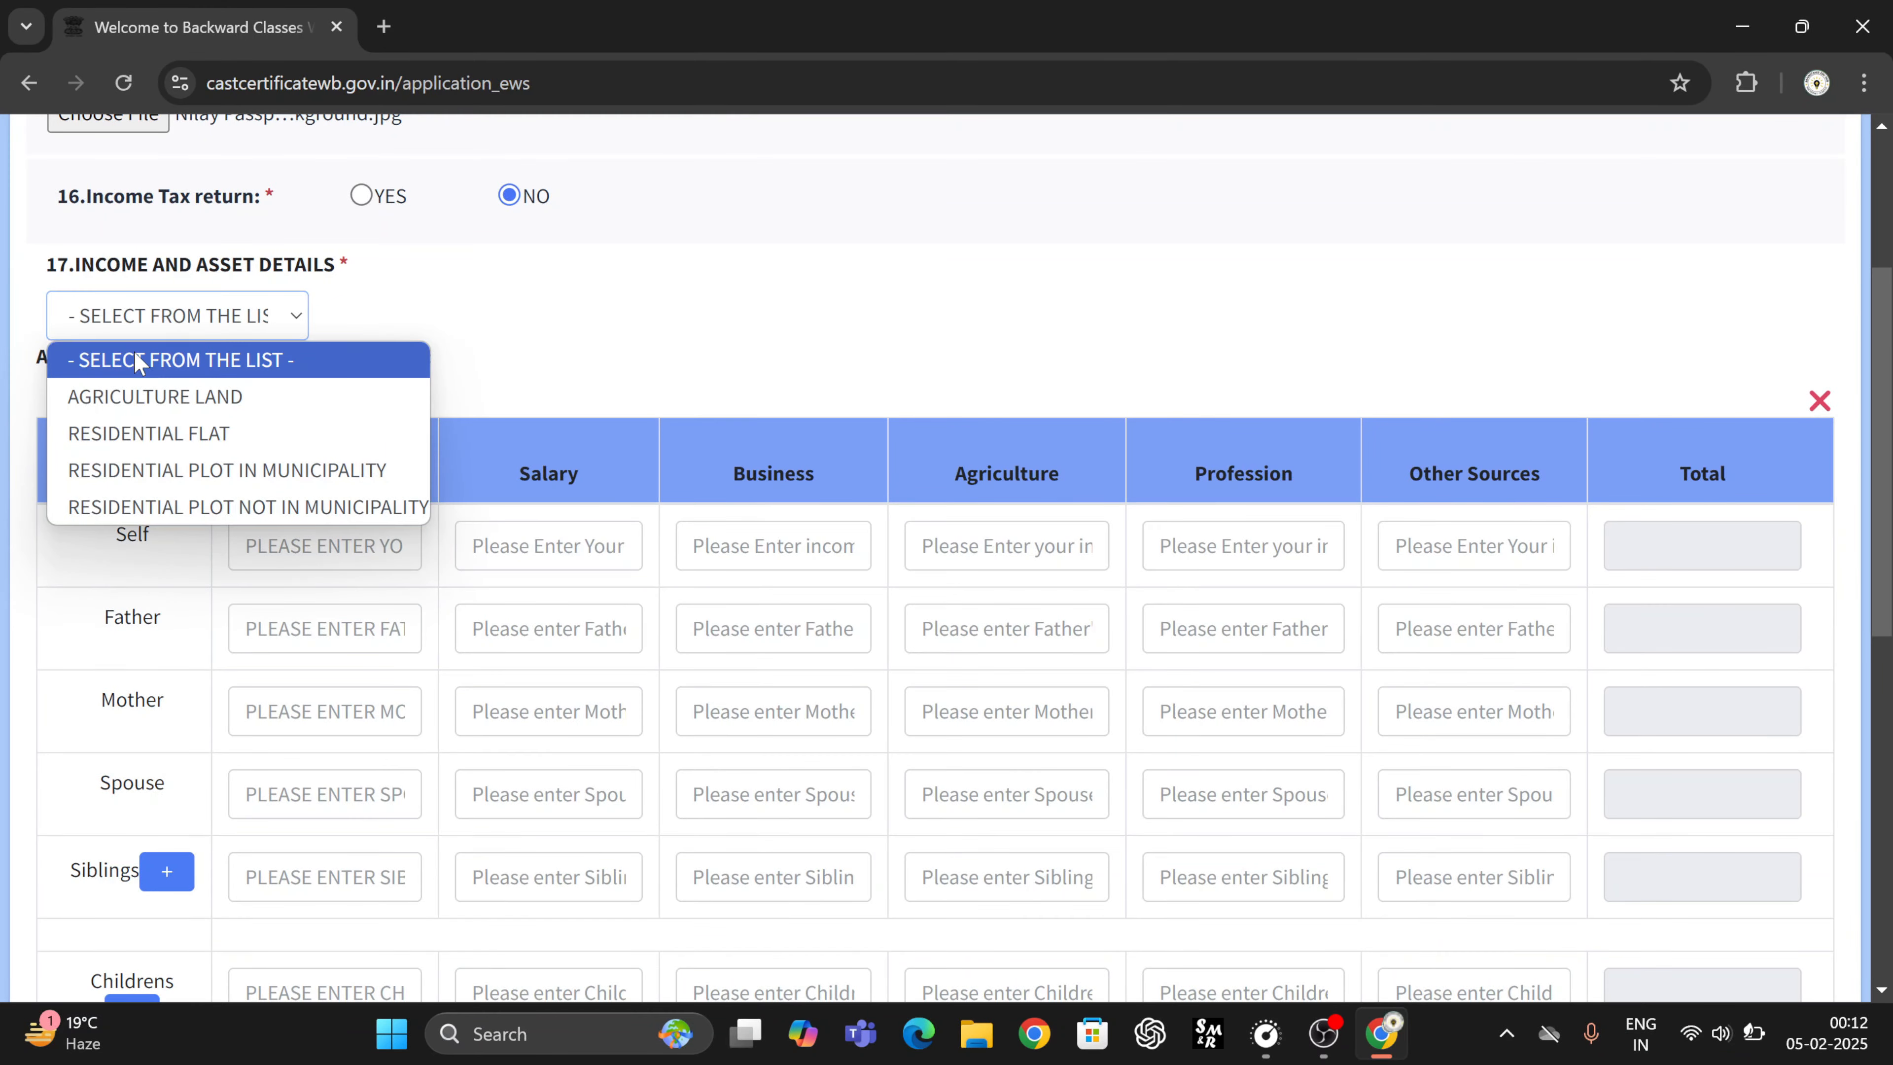
{"action": "left_click", "coordinate": [141, 393]}
{"action": "left_click", "coordinate": [164, 326]}
{"action": "left_click", "coordinate": [167, 396]}
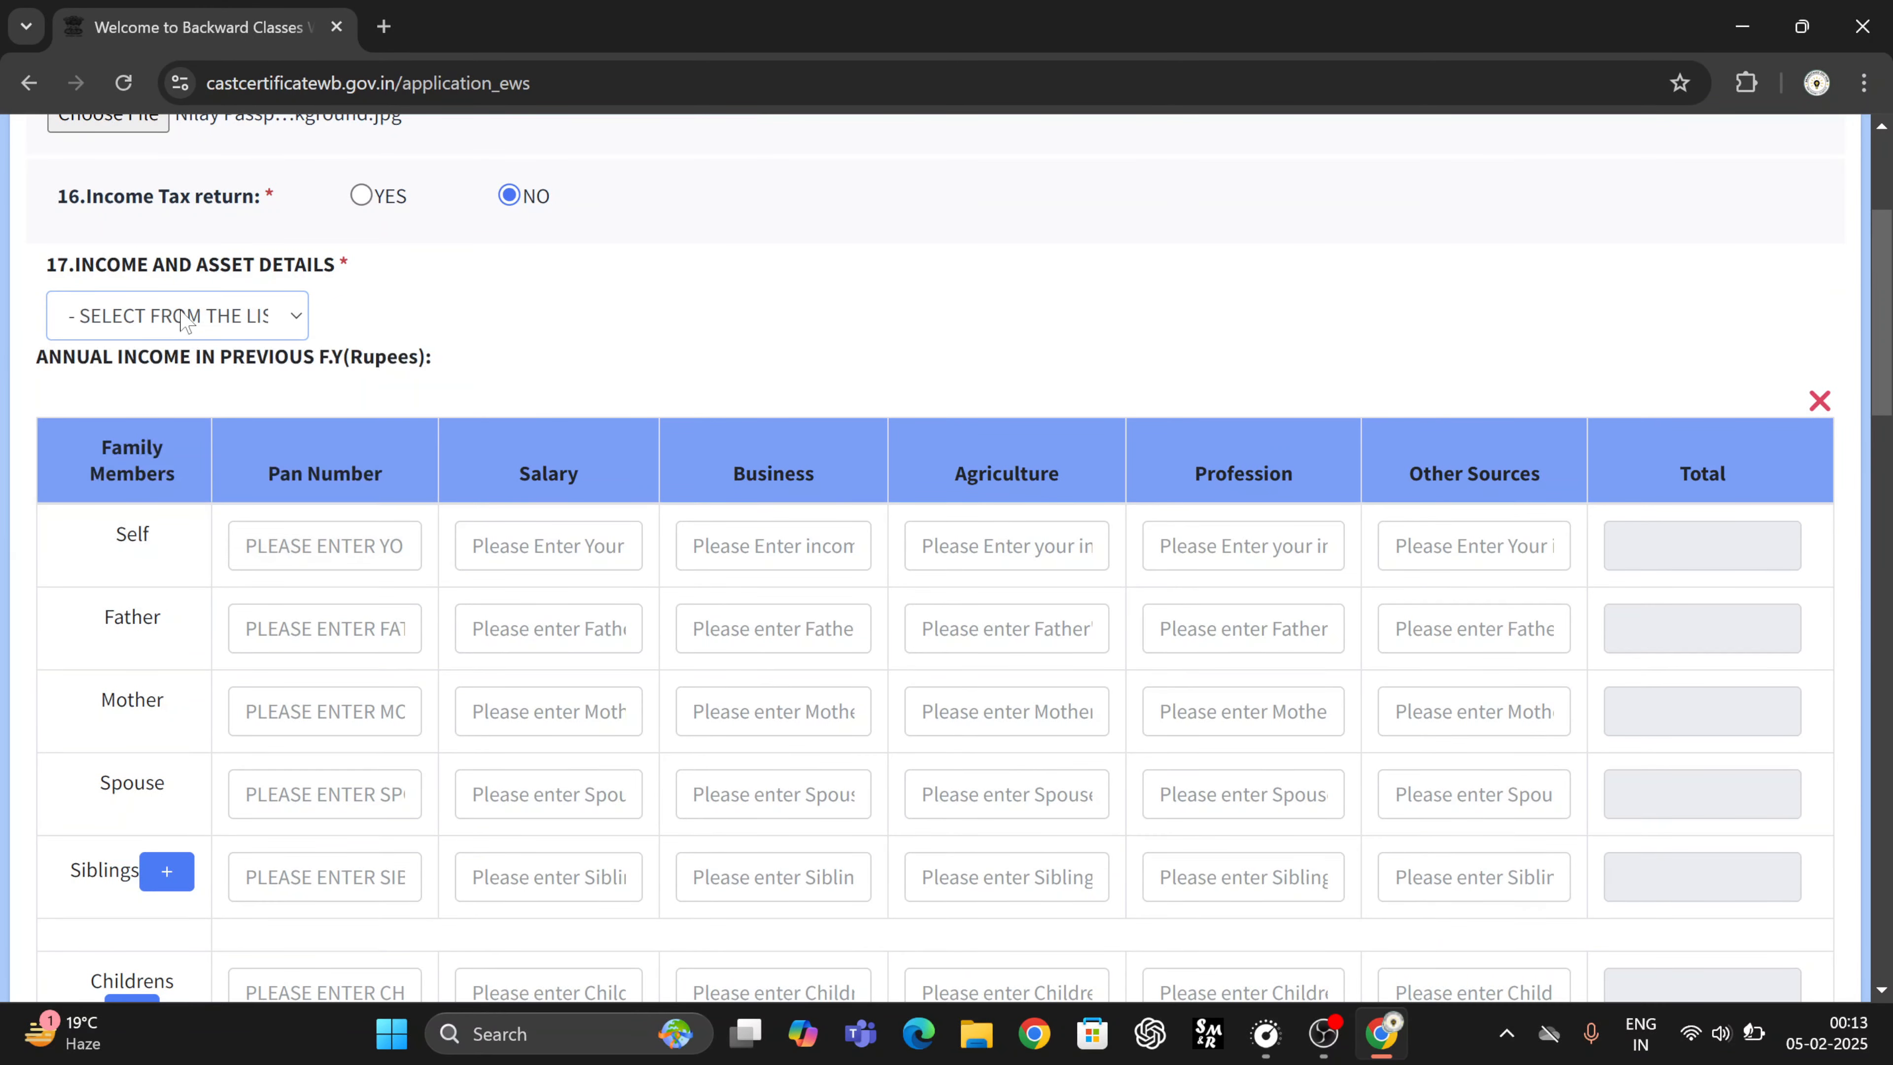
{"action": "left_click", "coordinate": [184, 318]}
{"action": "left_click", "coordinate": [184, 394]}
{"action": "left_click", "coordinate": [192, 307]}
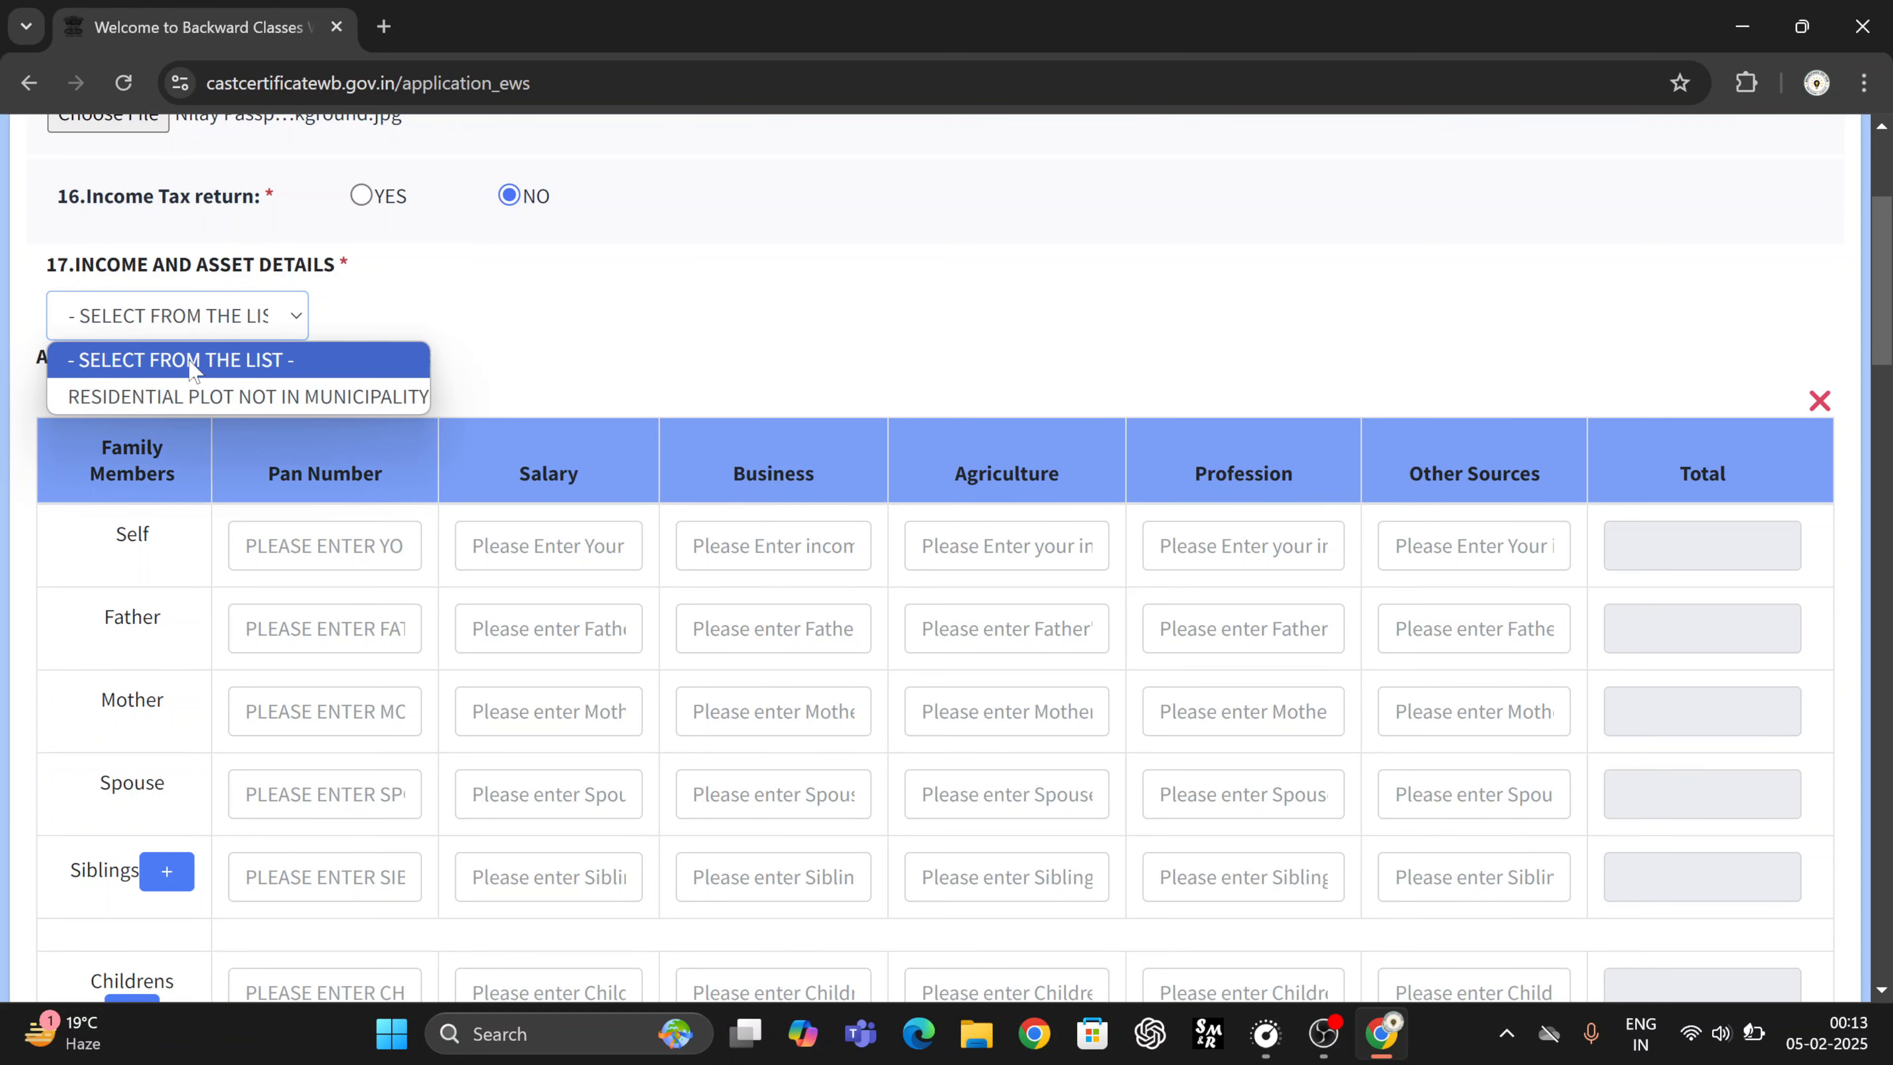
{"action": "left_click", "coordinate": [191, 390]}
- Confirm no asset options remain in the list and review the added tables, with the annual income total at 0
{"action": "left_click_drag", "start_coordinate": [555, 301], "coordinate": [235, 307]}
{"action": "left_click", "coordinate": [236, 306]}
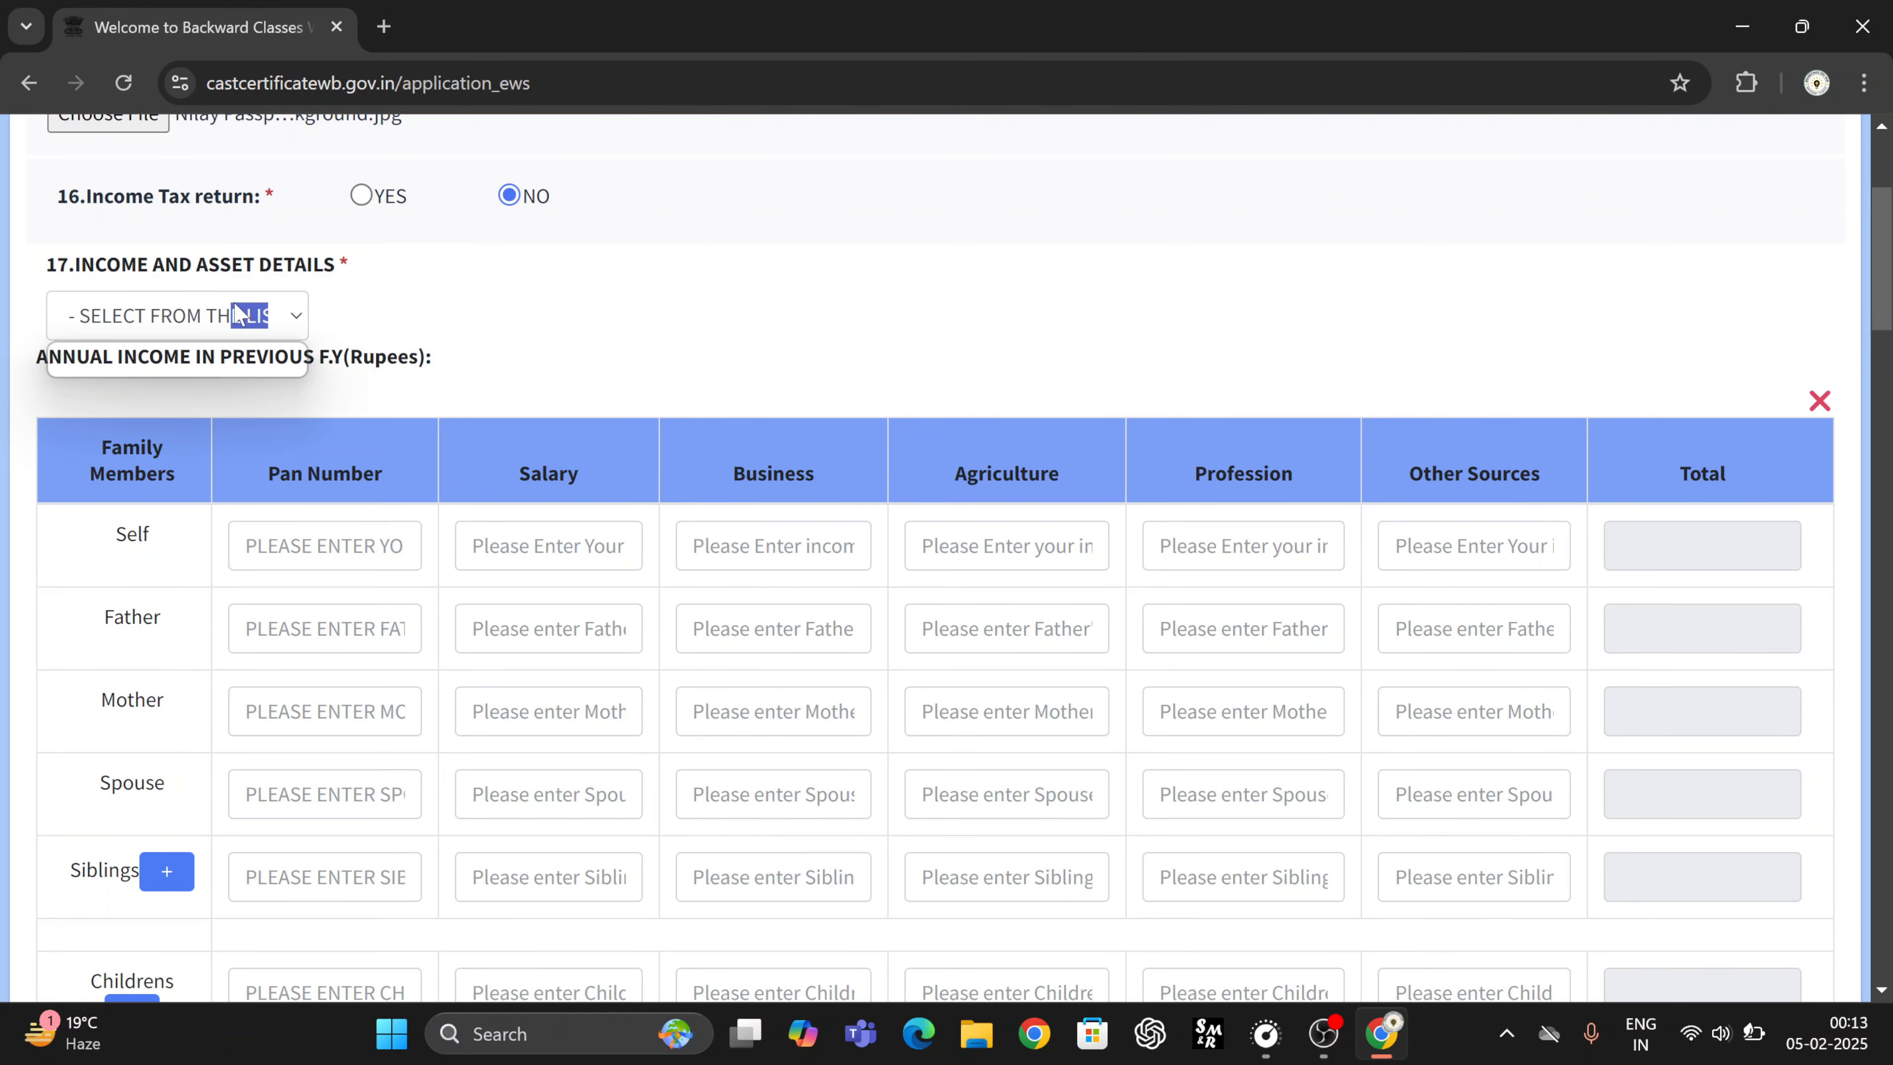
{"action": "left_click", "coordinate": [430, 295]}
{"action": "left_click", "coordinate": [222, 319]}
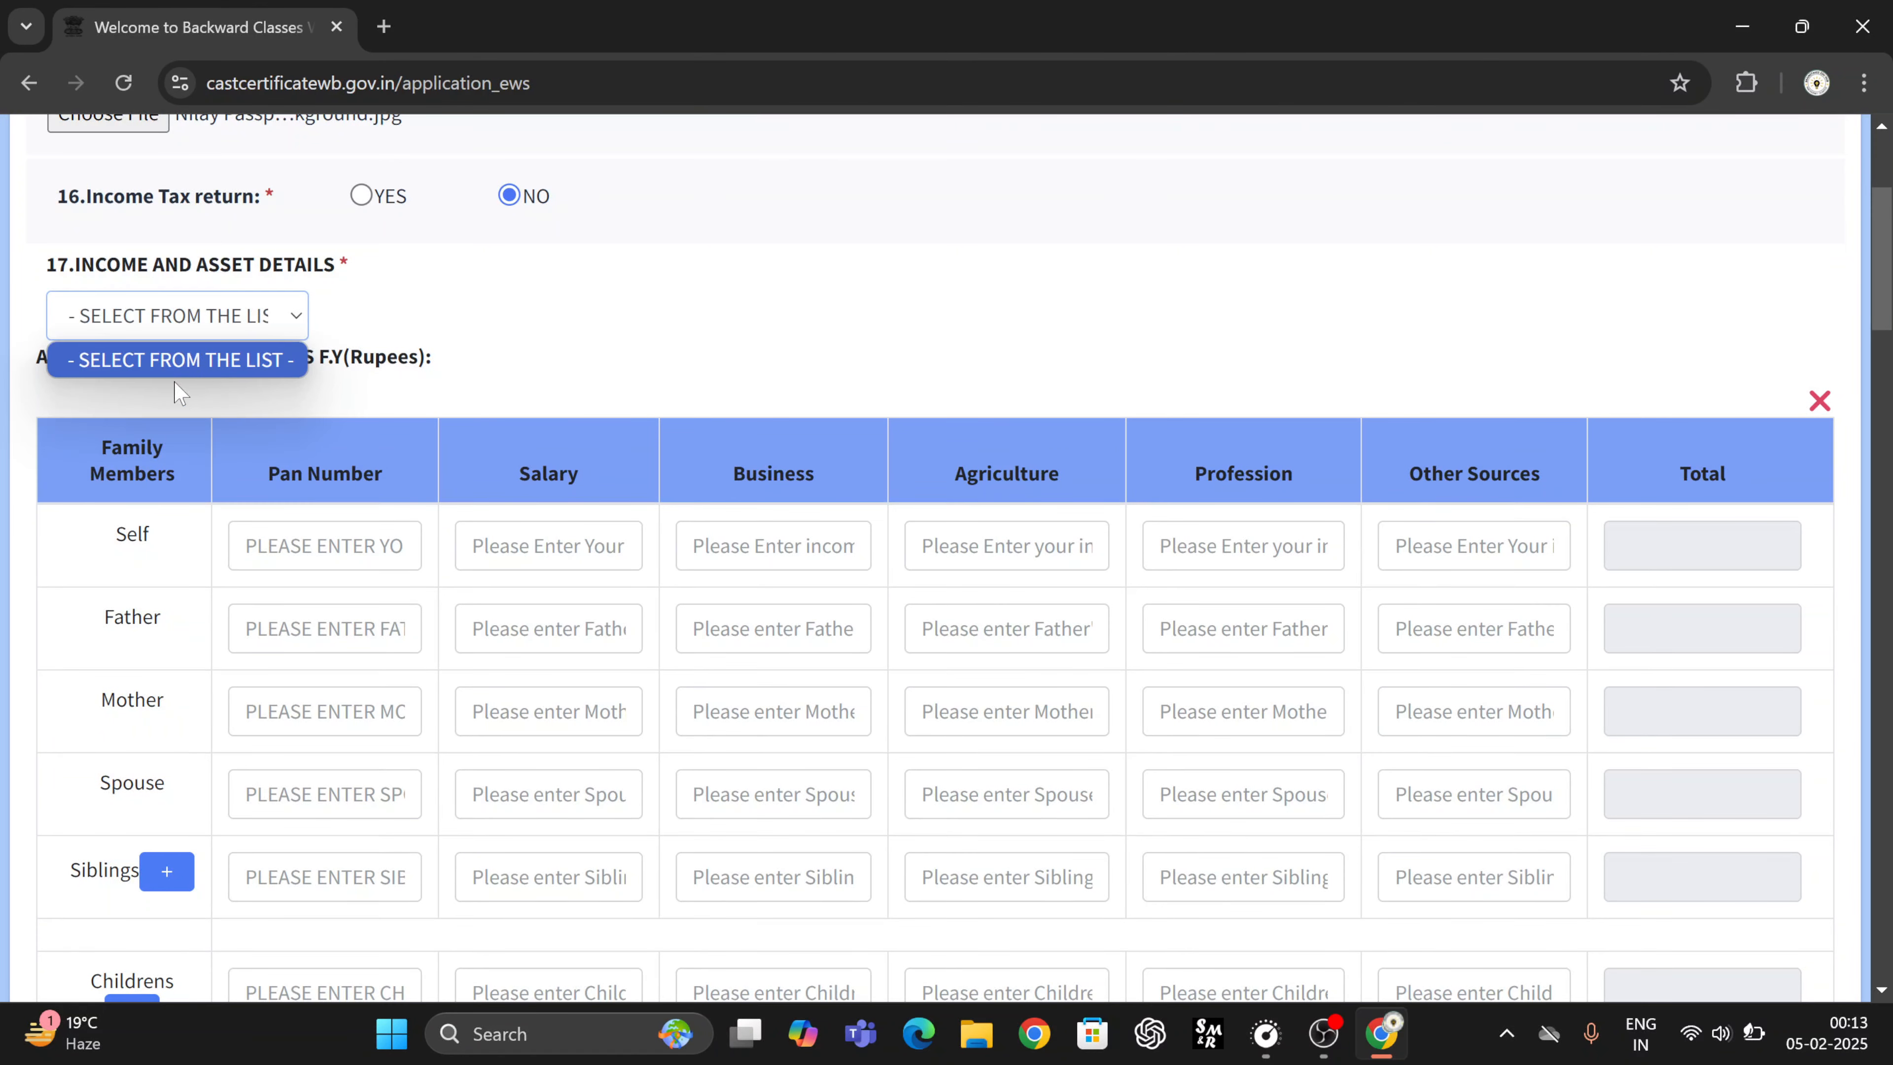
{"action": "left_click", "coordinate": [558, 344]}
{"action": "scroll", "coordinate": [617, 415], "scroll_direction": "down", "scroll_amount": 2}
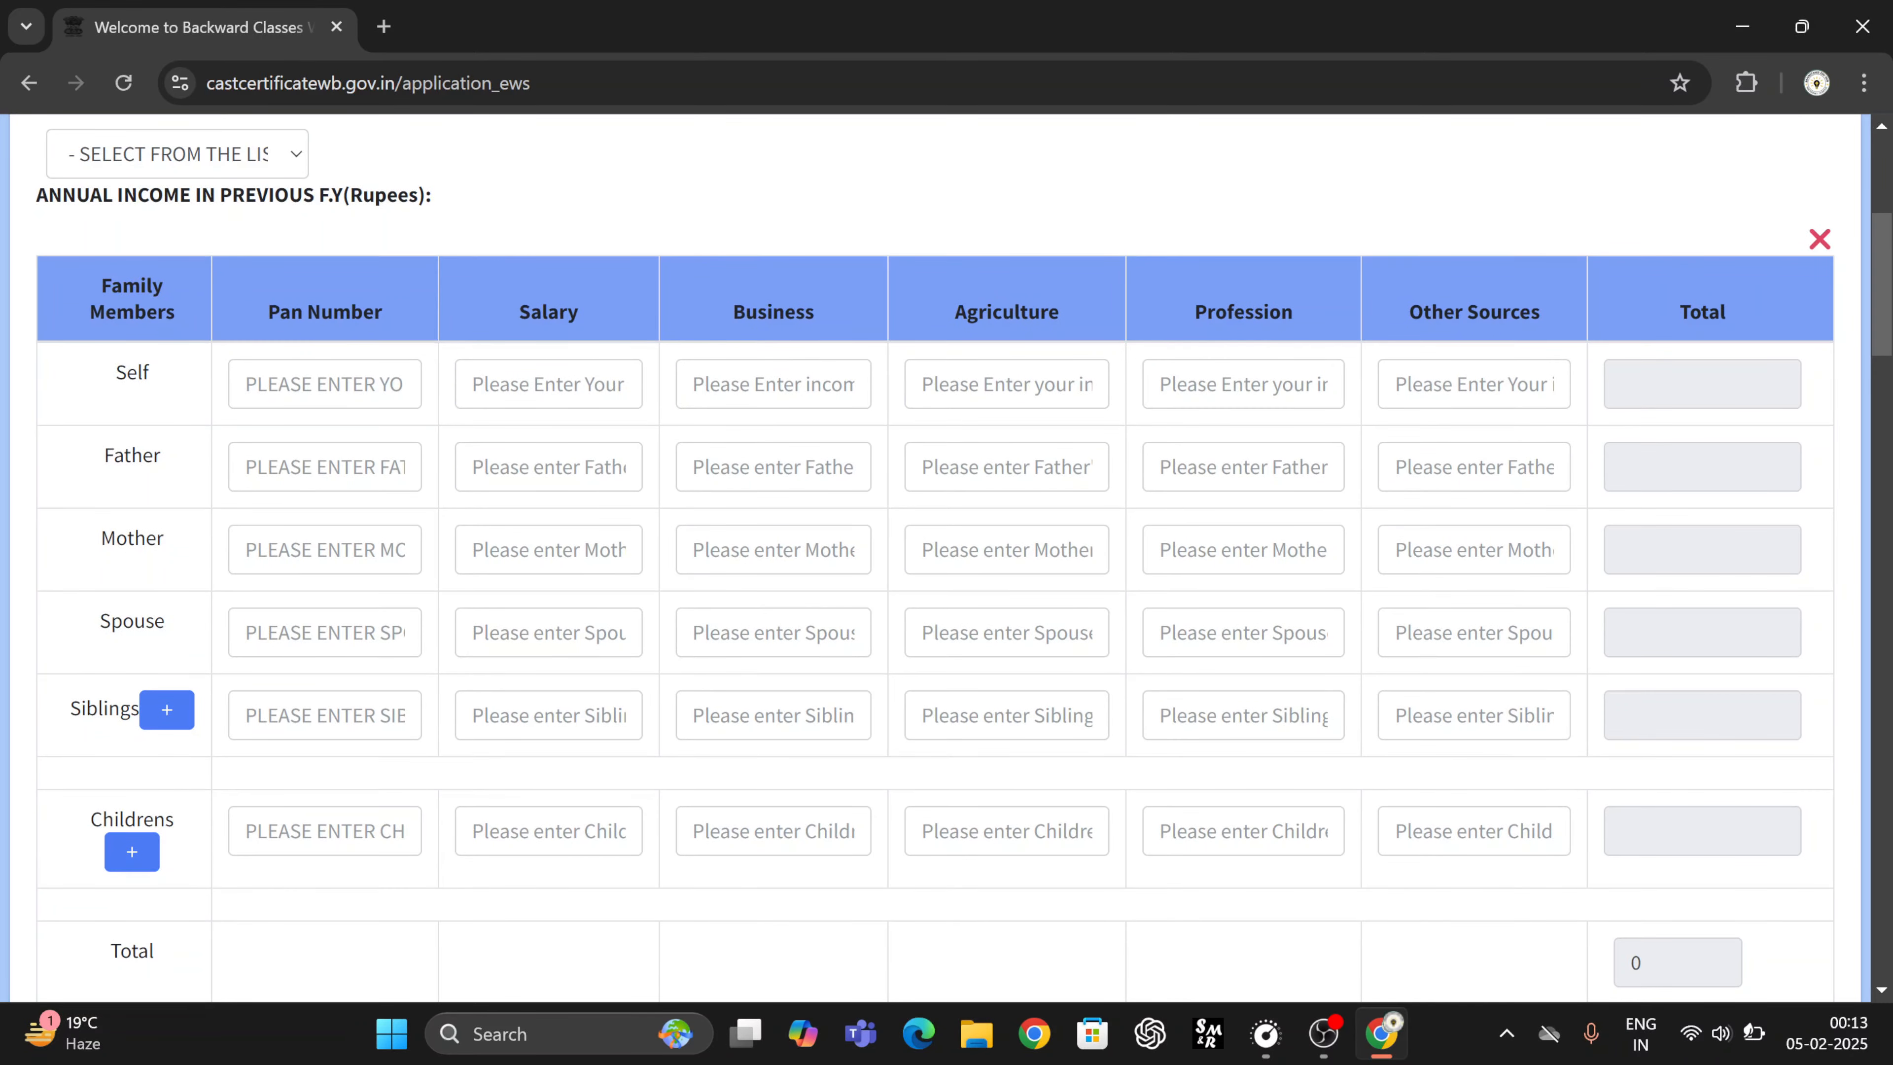
{"action": "scroll", "coordinate": [617, 415], "scroll_direction": "down", "scroll_amount": 20}
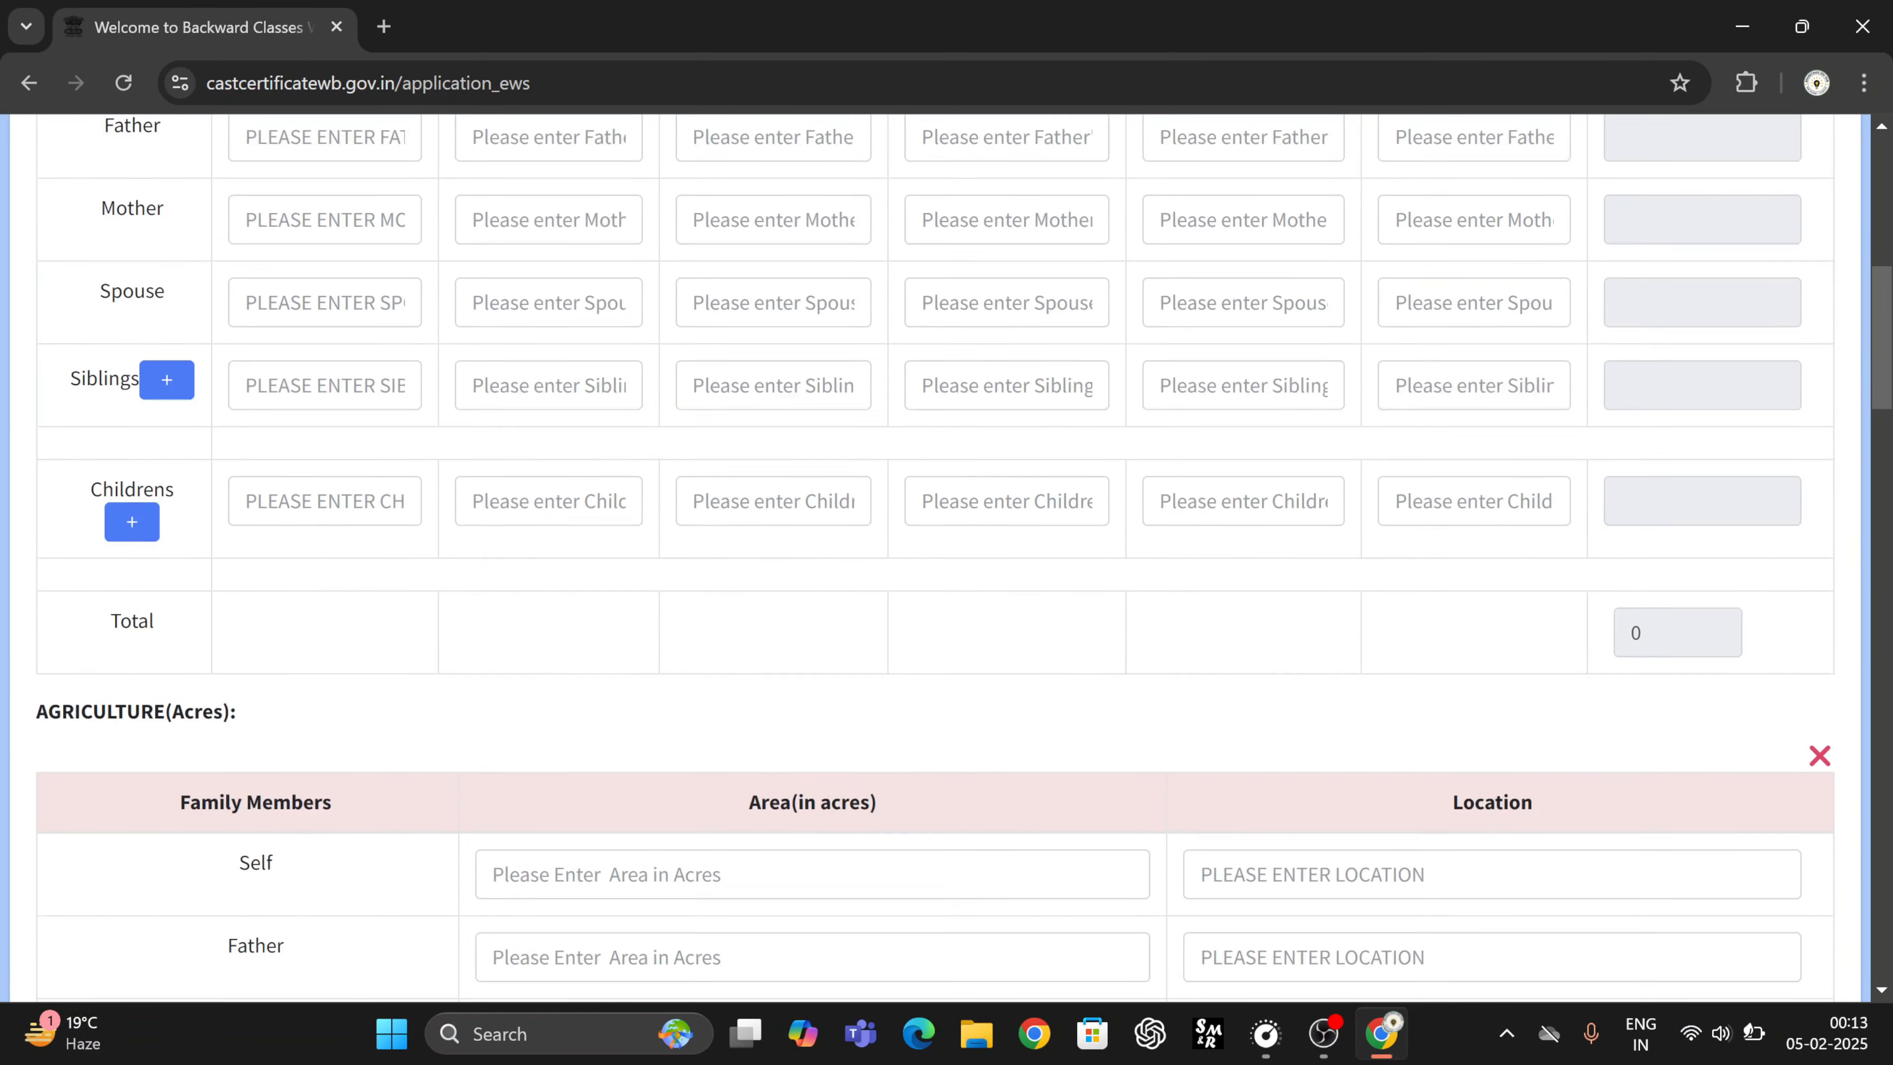
{"action": "scroll", "coordinate": [618, 415], "scroll_direction": "up", "scroll_amount": 20}
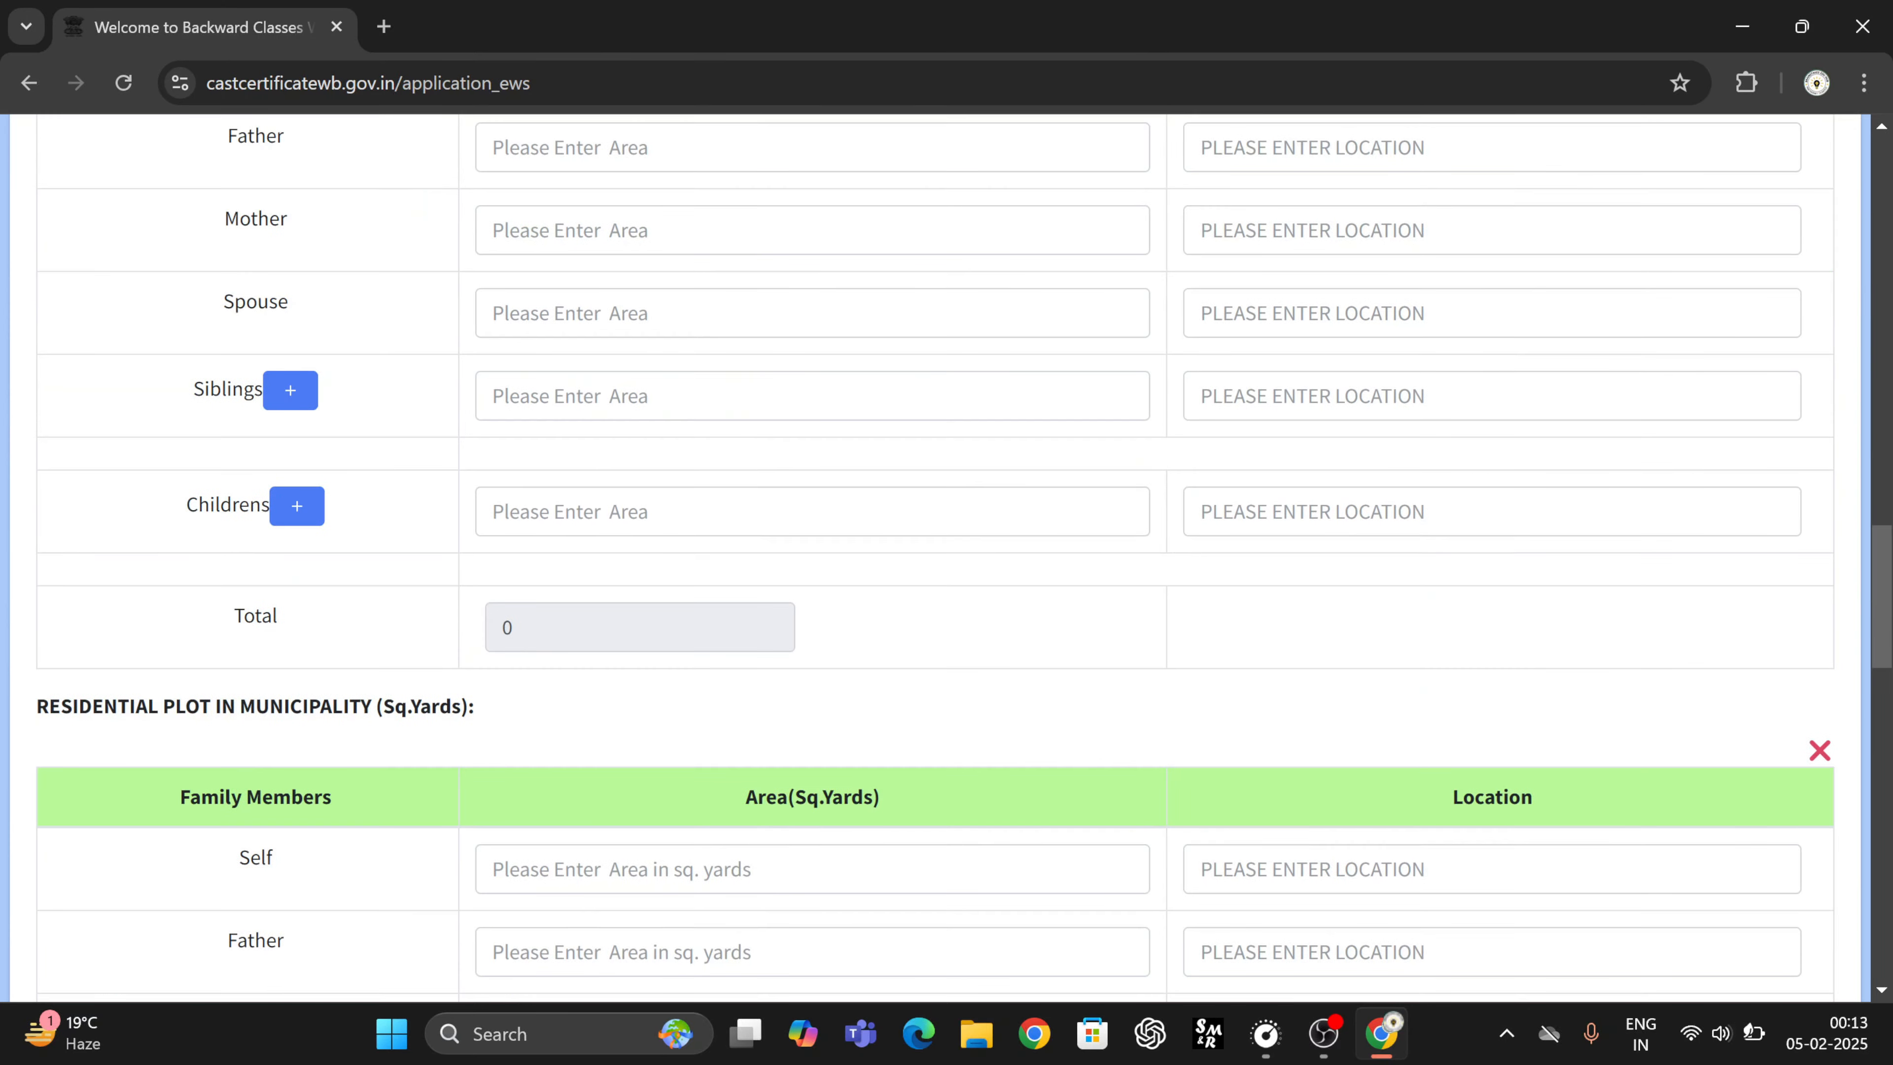
{"action": "scroll", "coordinate": [618, 415], "scroll_direction": "up", "scroll_amount": 5}
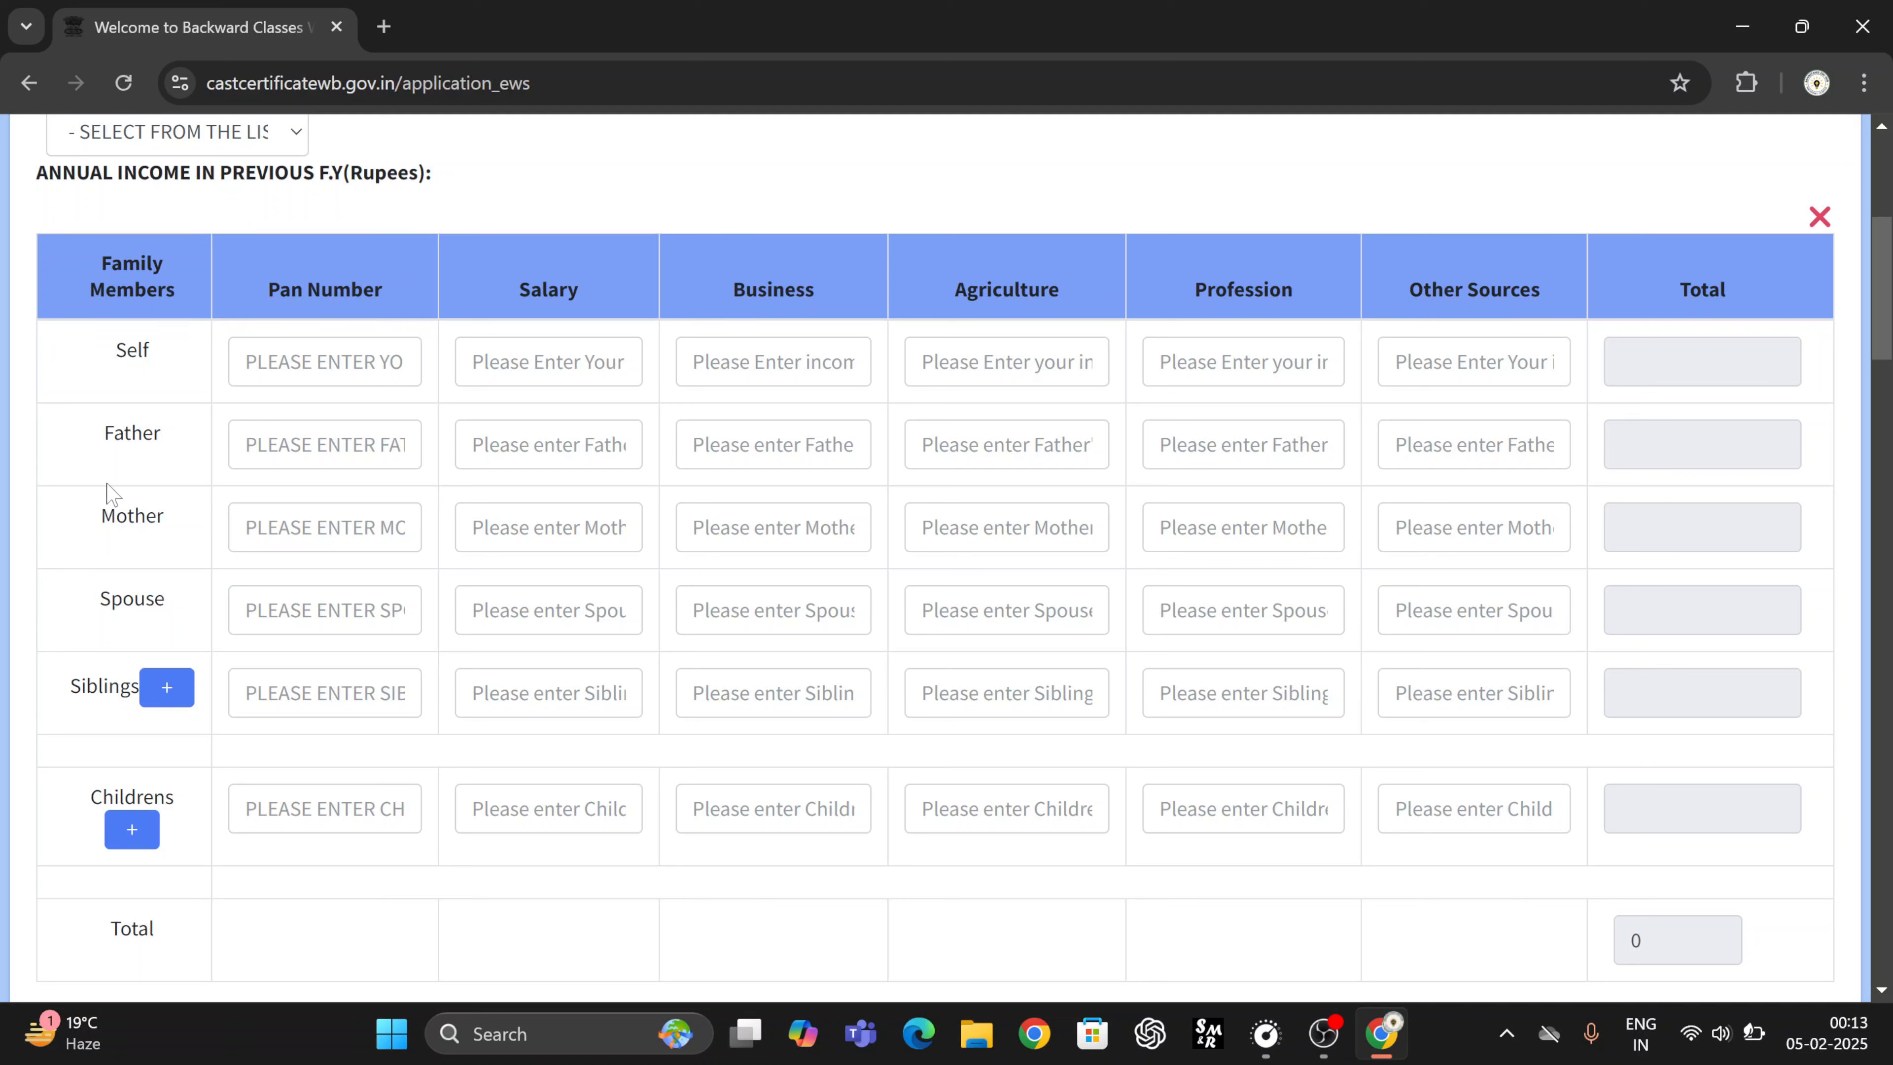
{"action": "left_click_drag", "start_coordinate": [37, 172], "coordinate": [425, 172]}
{"action": "left_click", "coordinate": [470, 185]}
{"action": "left_click", "coordinate": [325, 445]}
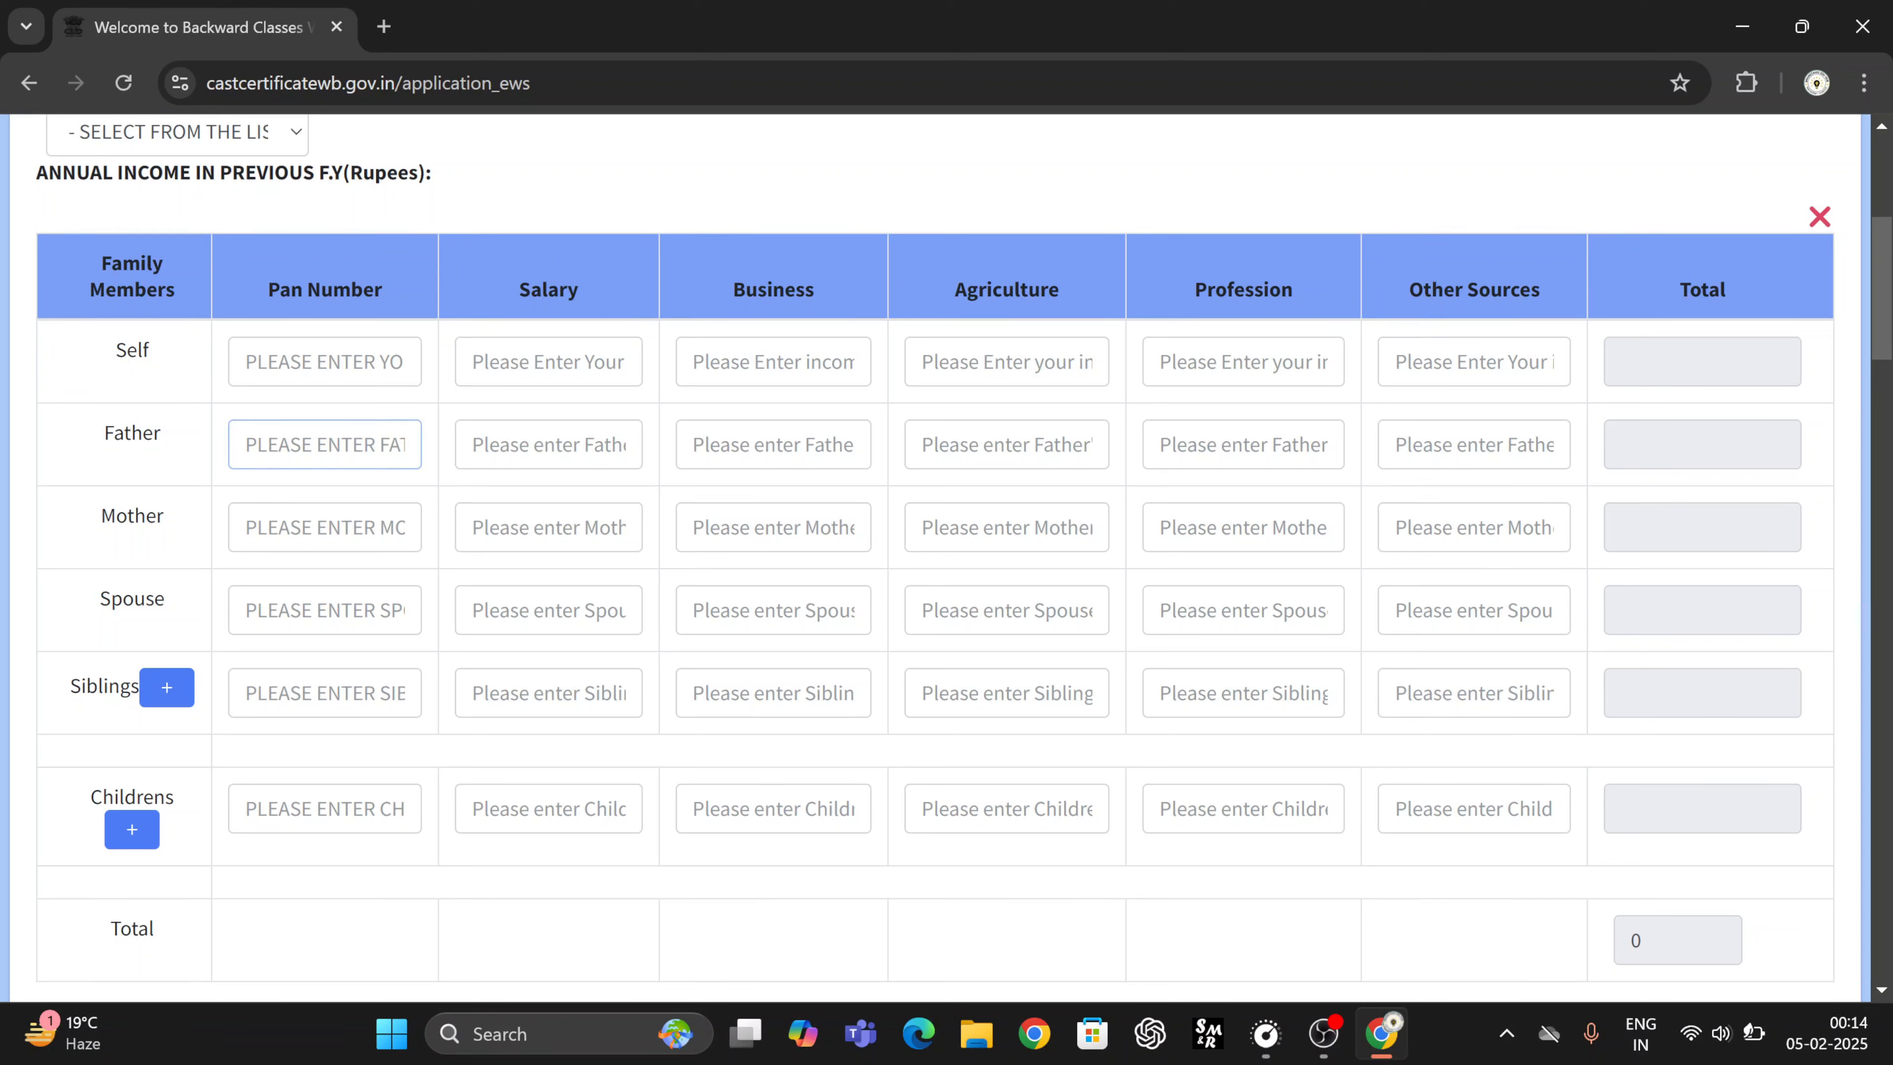
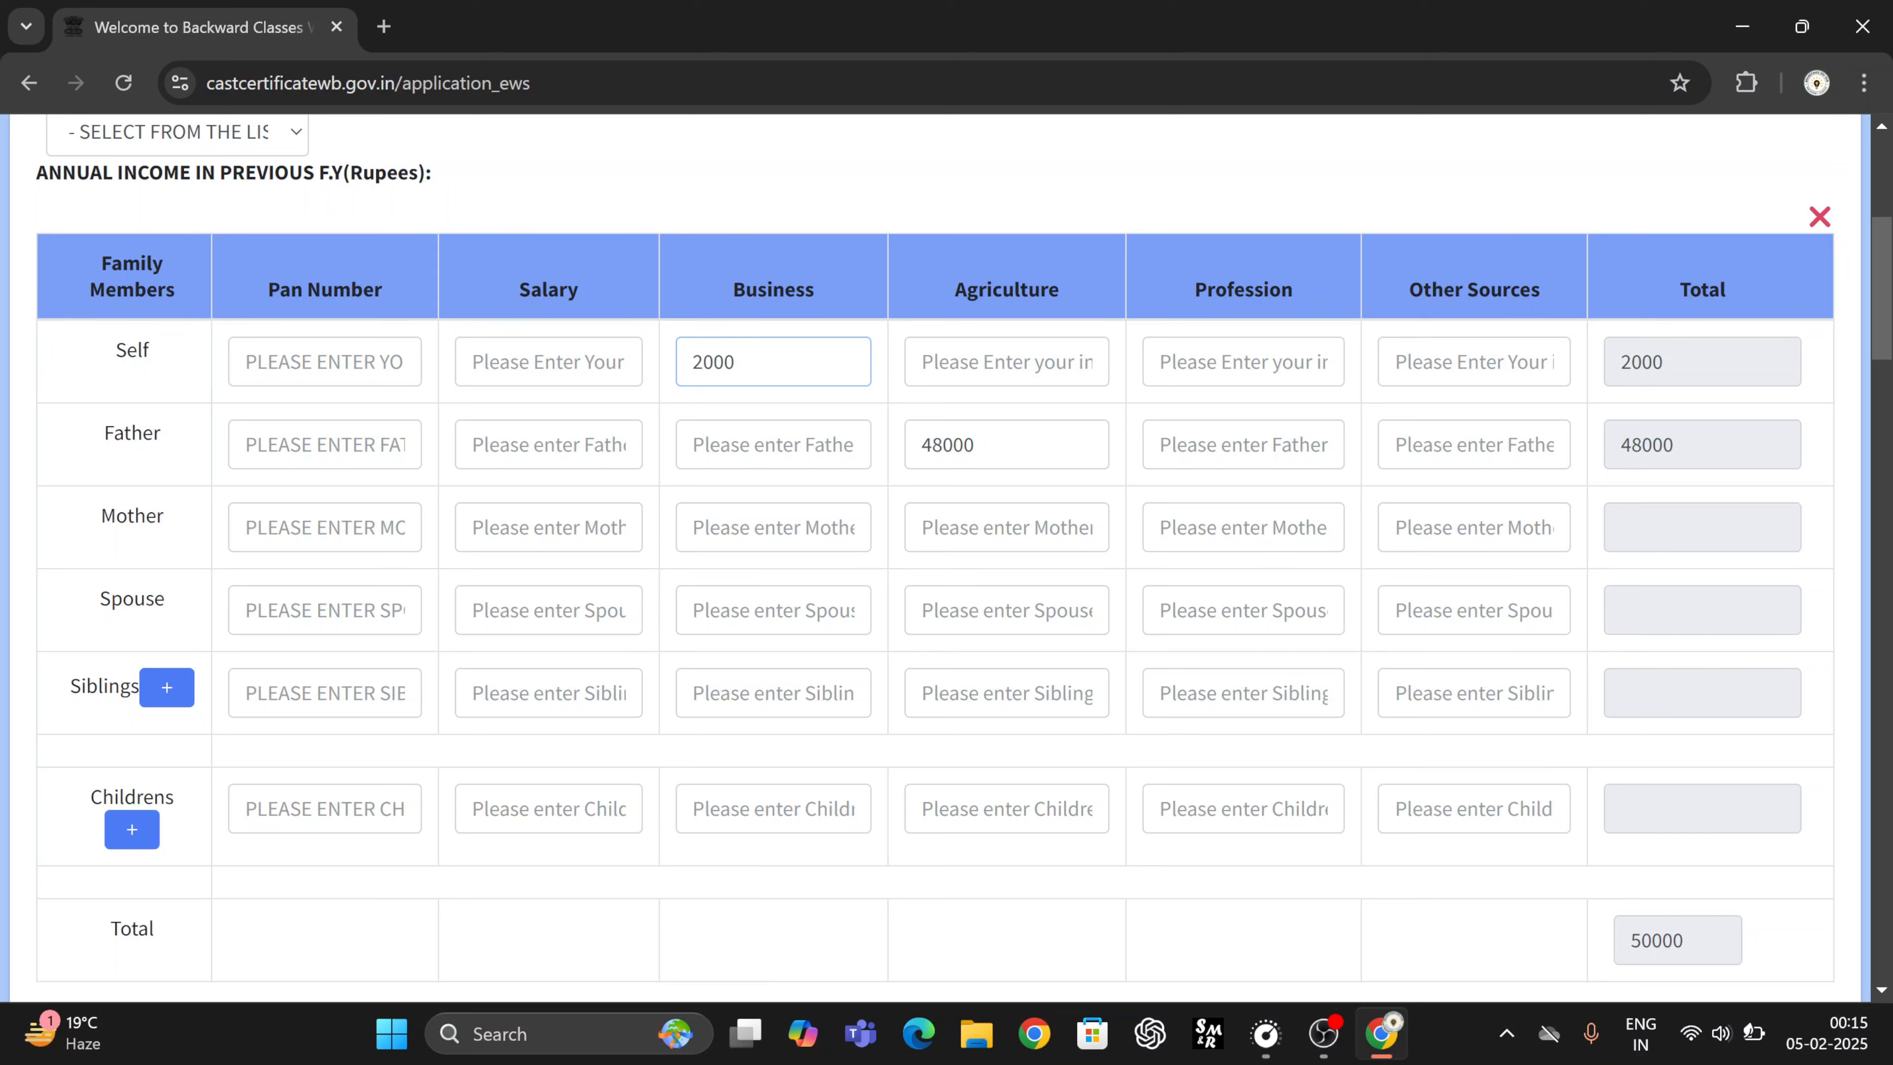
- Remove the 2000 self-business income so the father's 48000 agriculture income makes the total 48000
{"action": "key", "text": "BackSpace"}
{"action": "key", "text": "BackSpace"}
{"action": "key", "text": "BackSpace"}
{"action": "key", "text": "BackSpace"}
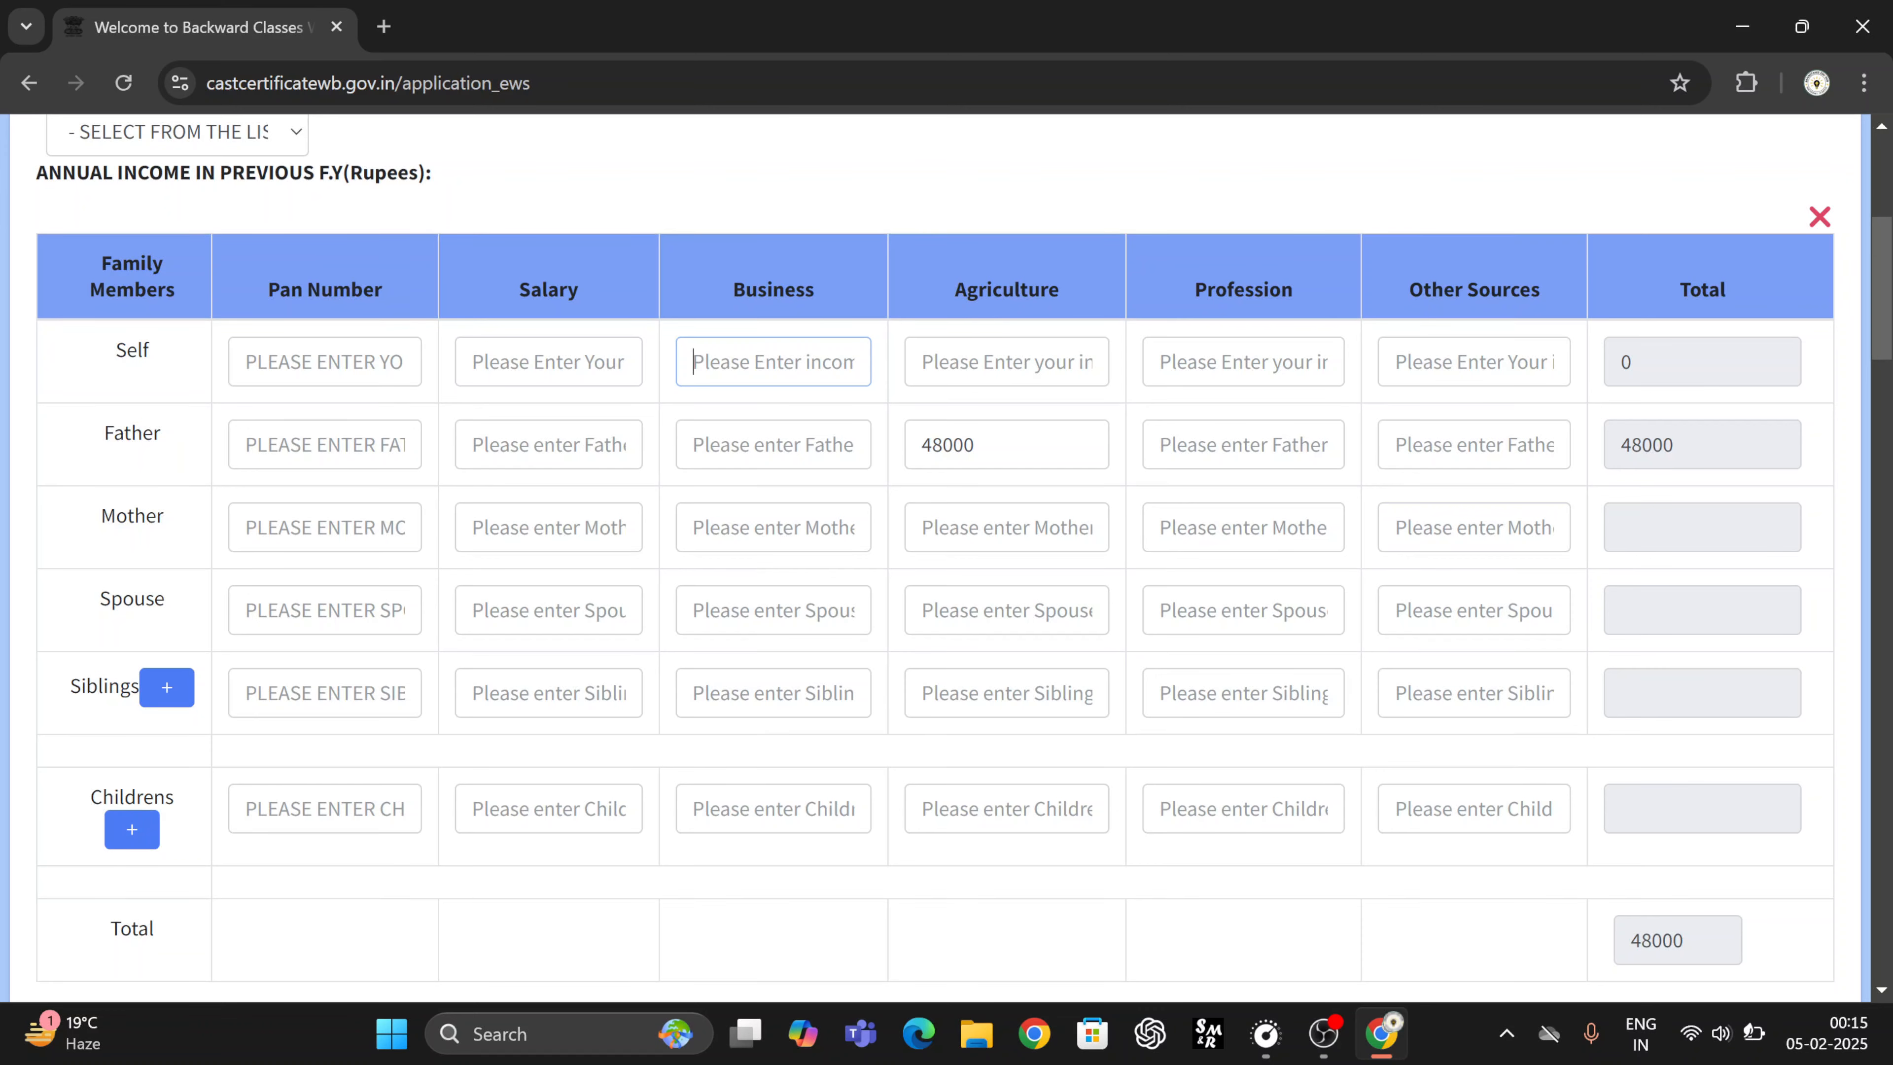
{"action": "left_click", "coordinate": [325, 445]}
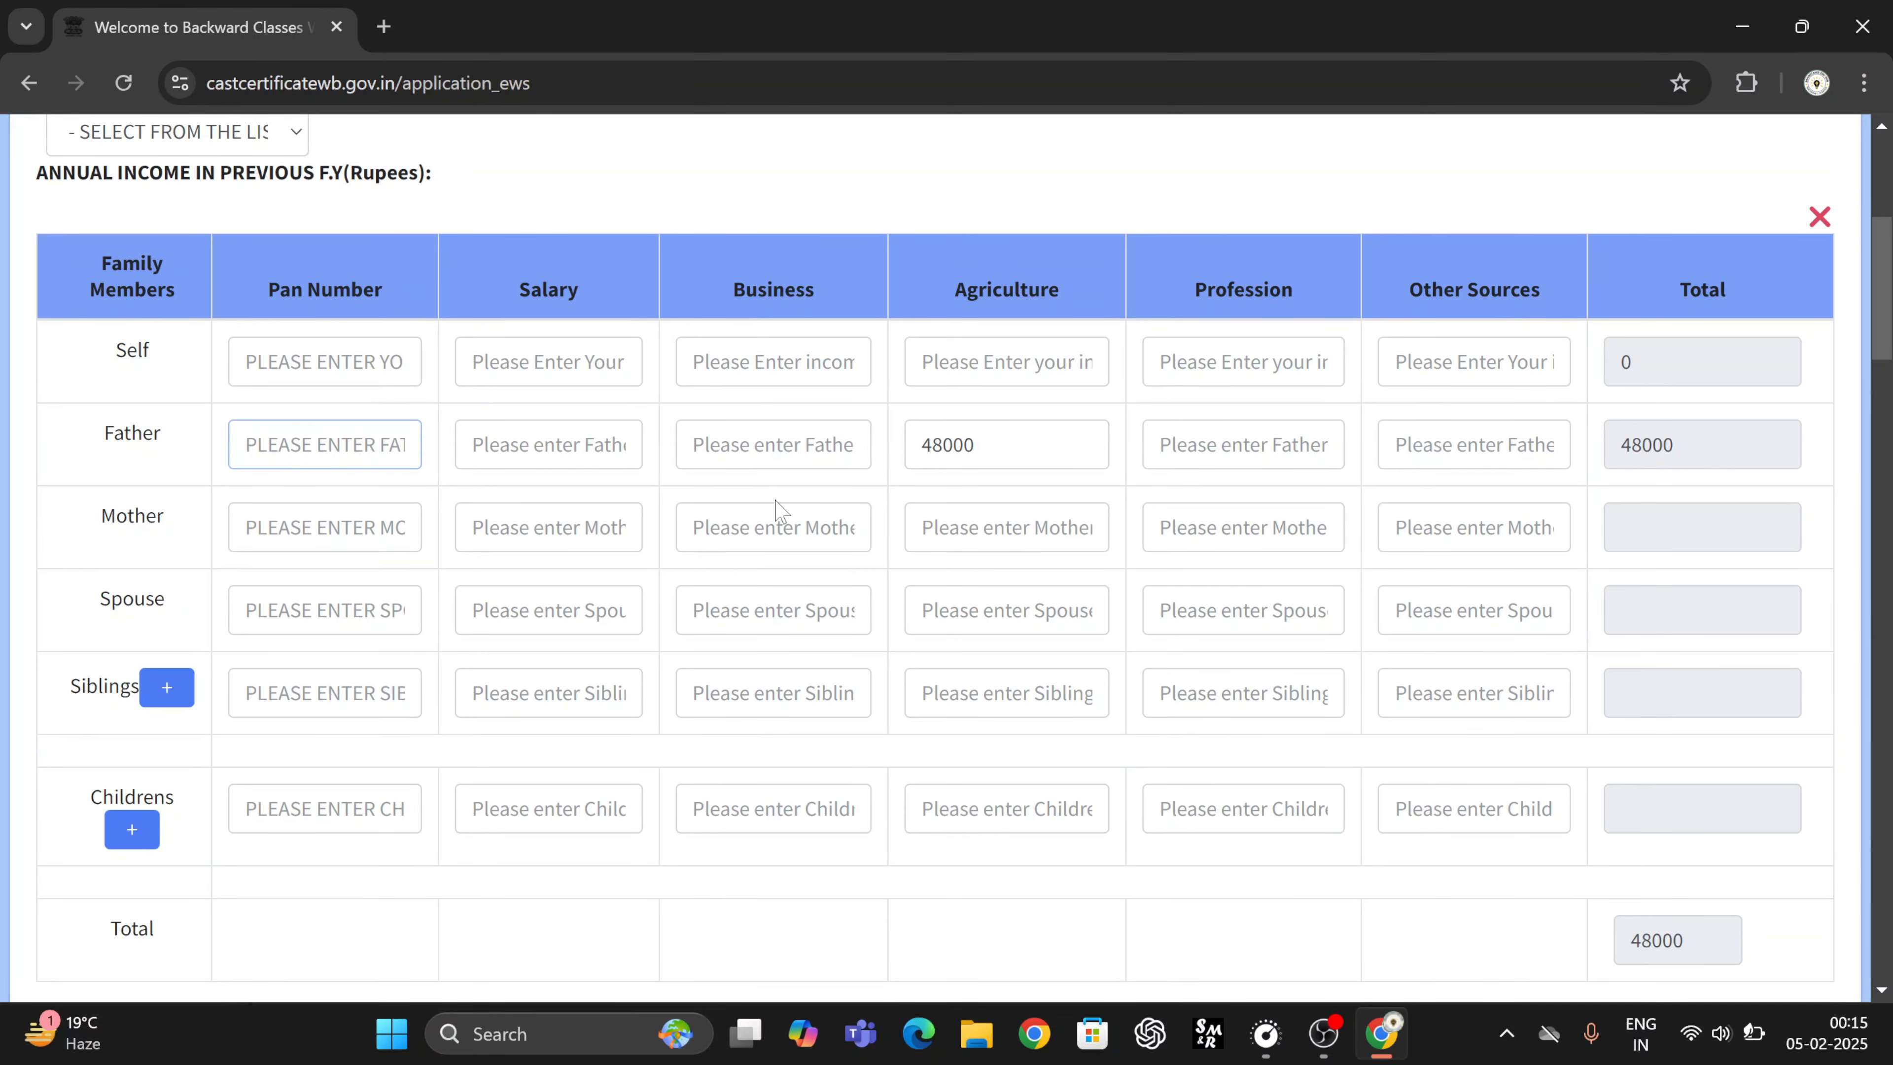
{"action": "scroll", "coordinate": [780, 511], "scroll_direction": "down", "scroll_amount": 1}
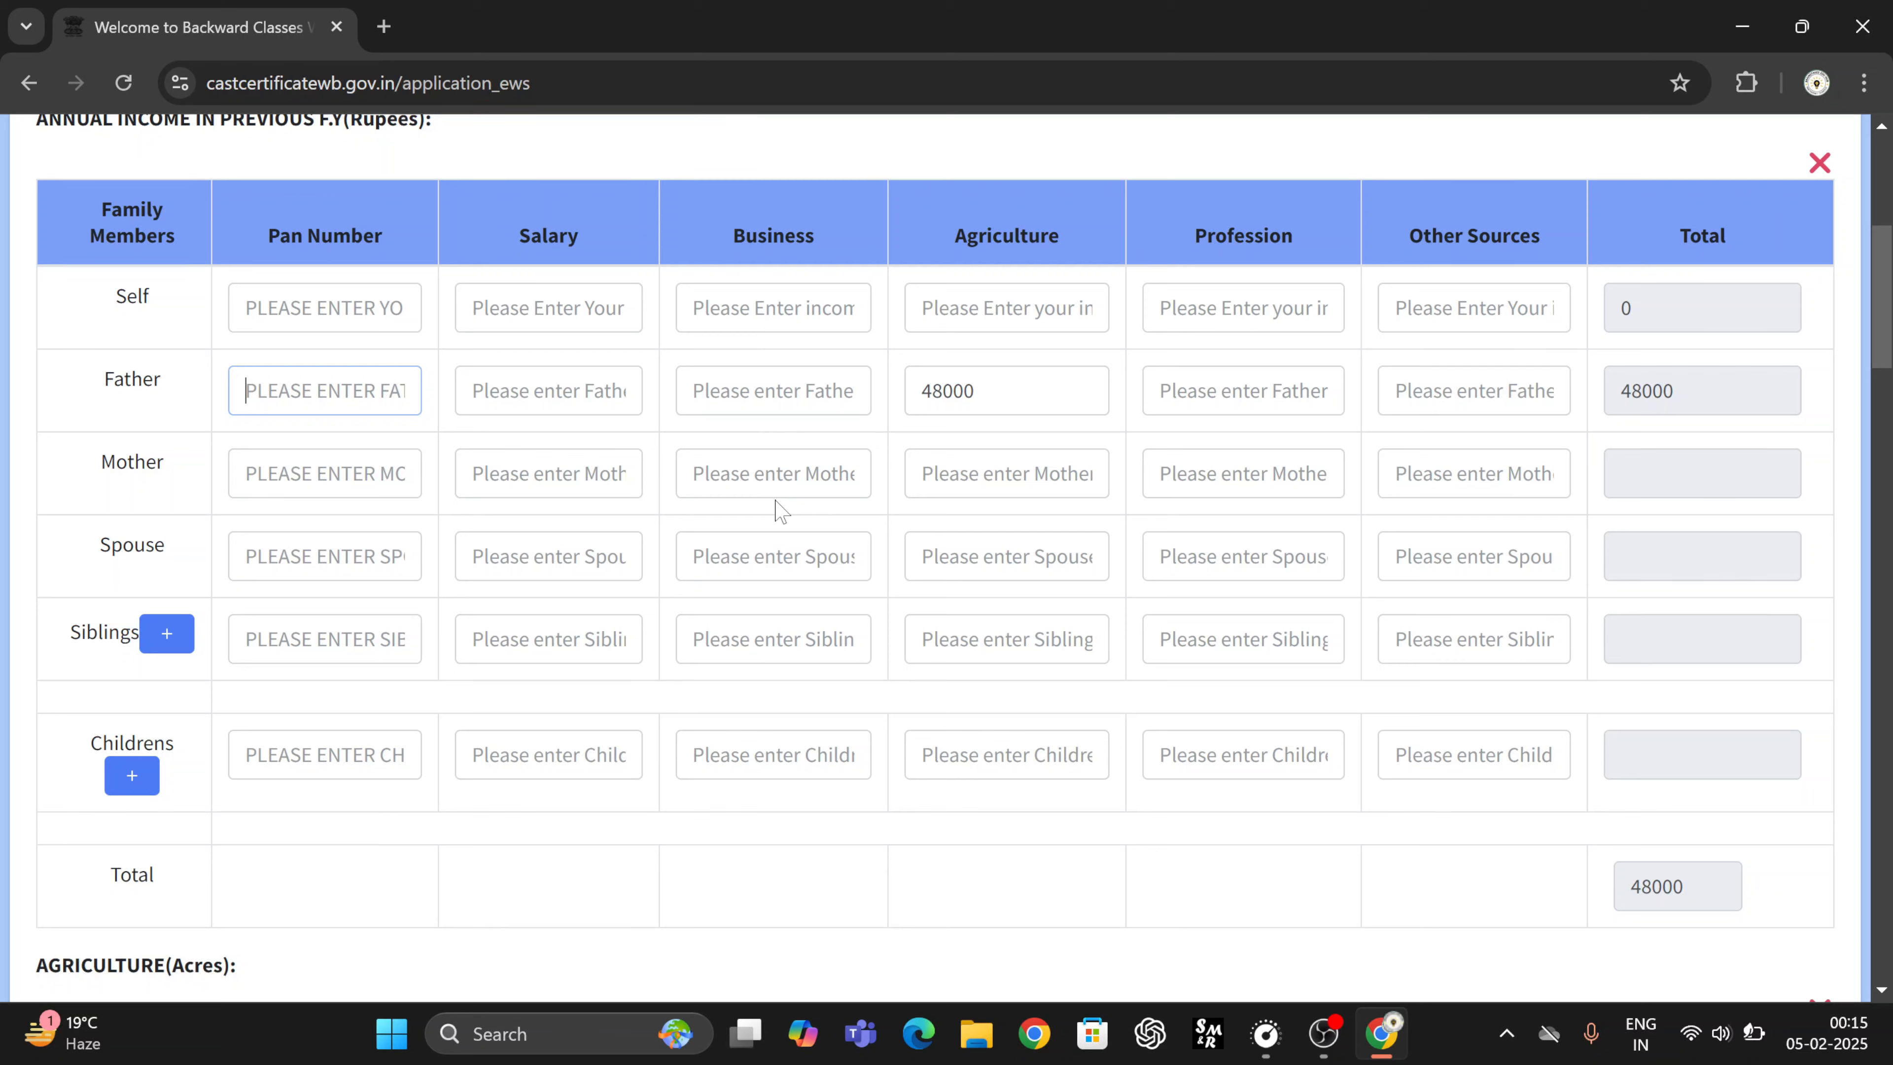
{"action": "left_click", "coordinate": [566, 308]}
{"action": "left_click", "coordinate": [761, 308]}
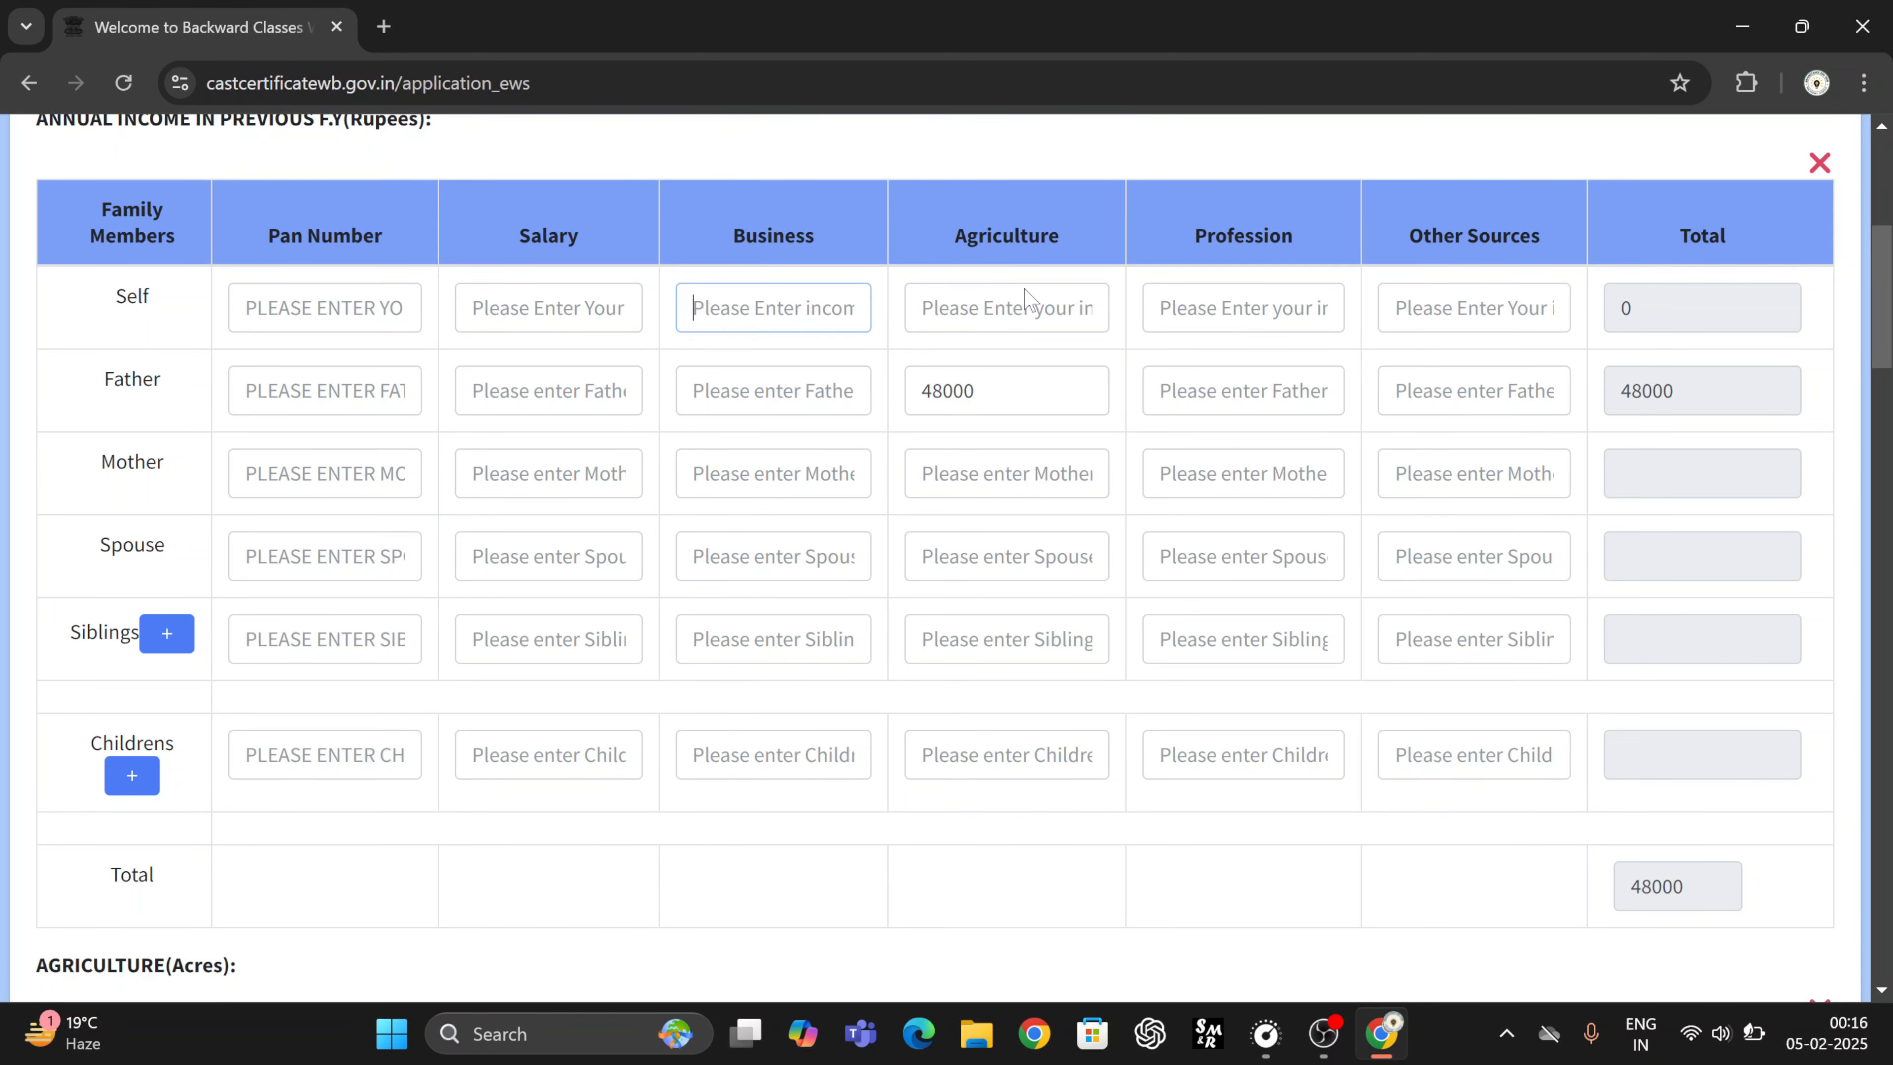
{"action": "left_click", "coordinate": [1033, 301]}
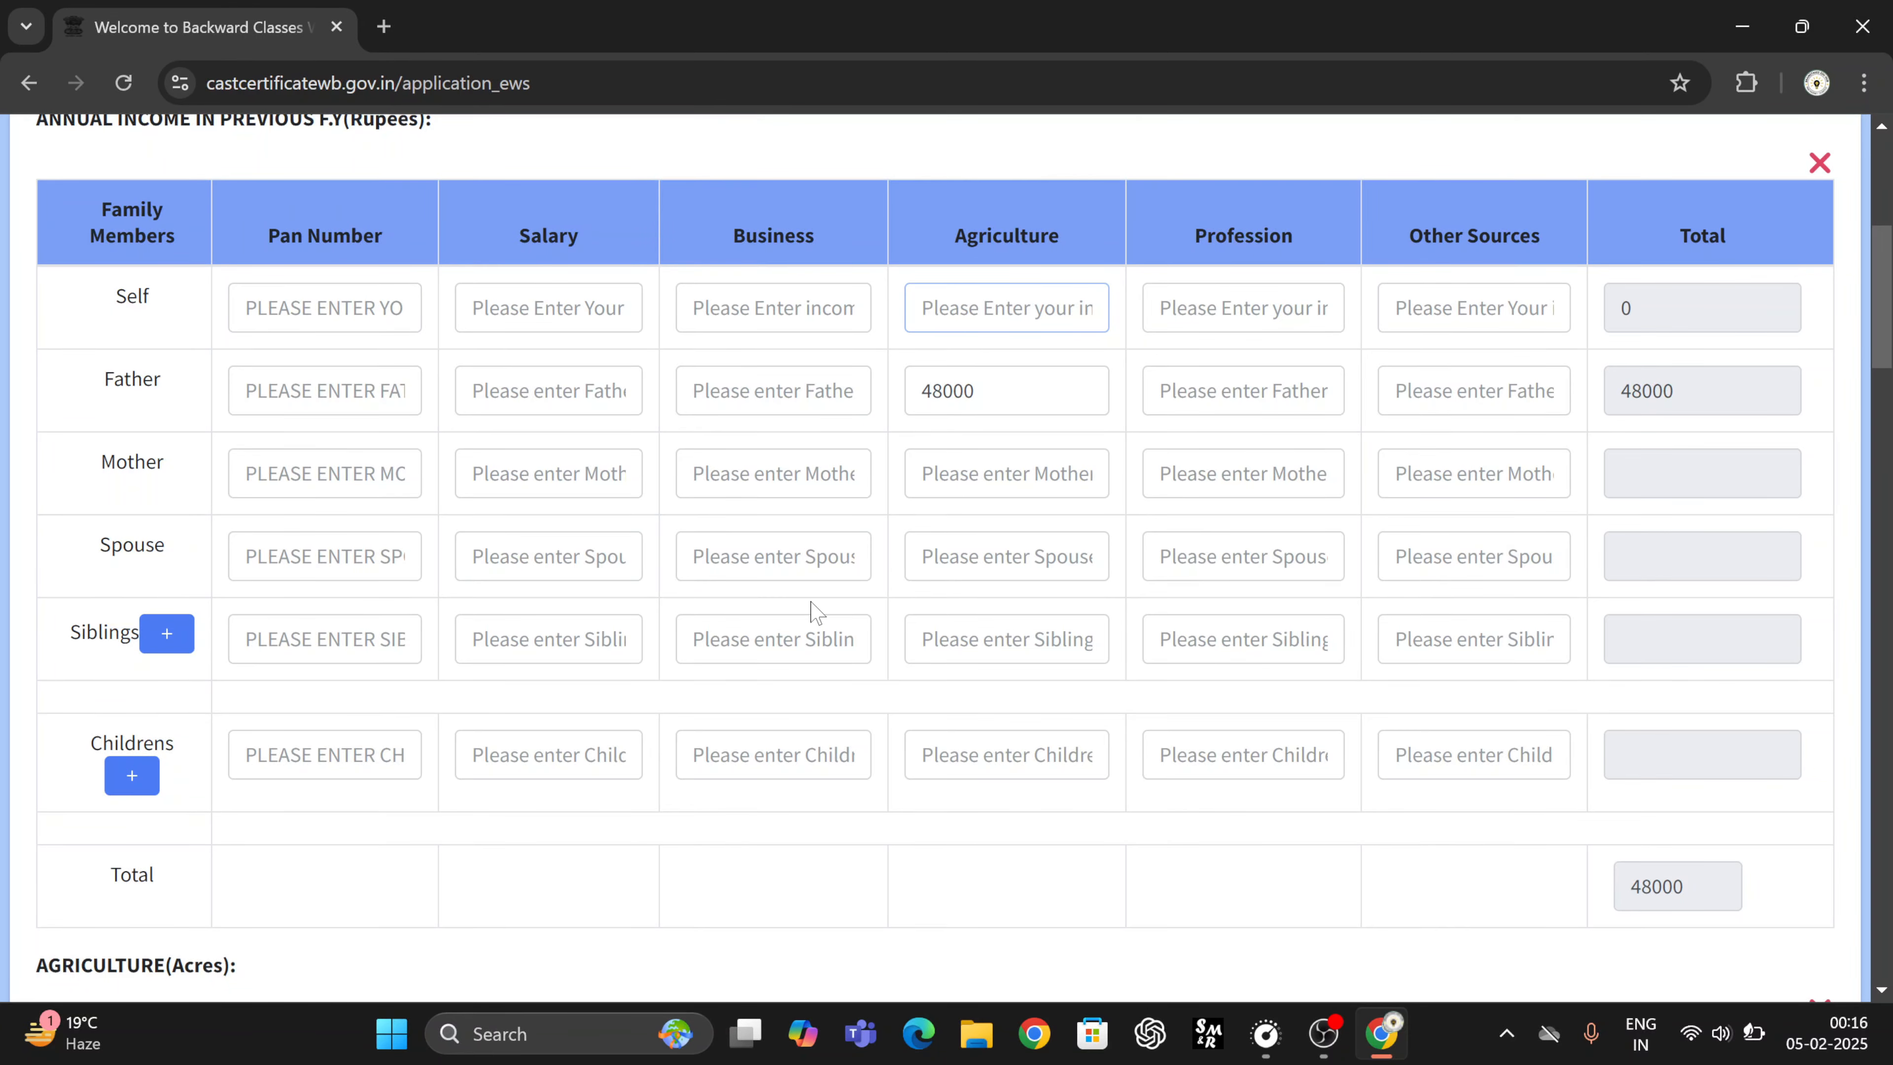
{"action": "scroll", "coordinate": [816, 611], "scroll_direction": "down", "scroll_amount": 7}
- Leave the agriculture land (acres) area and location entries blank, keeping the acreage total at 0
{"action": "scroll", "coordinate": [691, 501], "scroll_direction": "down", "scroll_amount": 2}
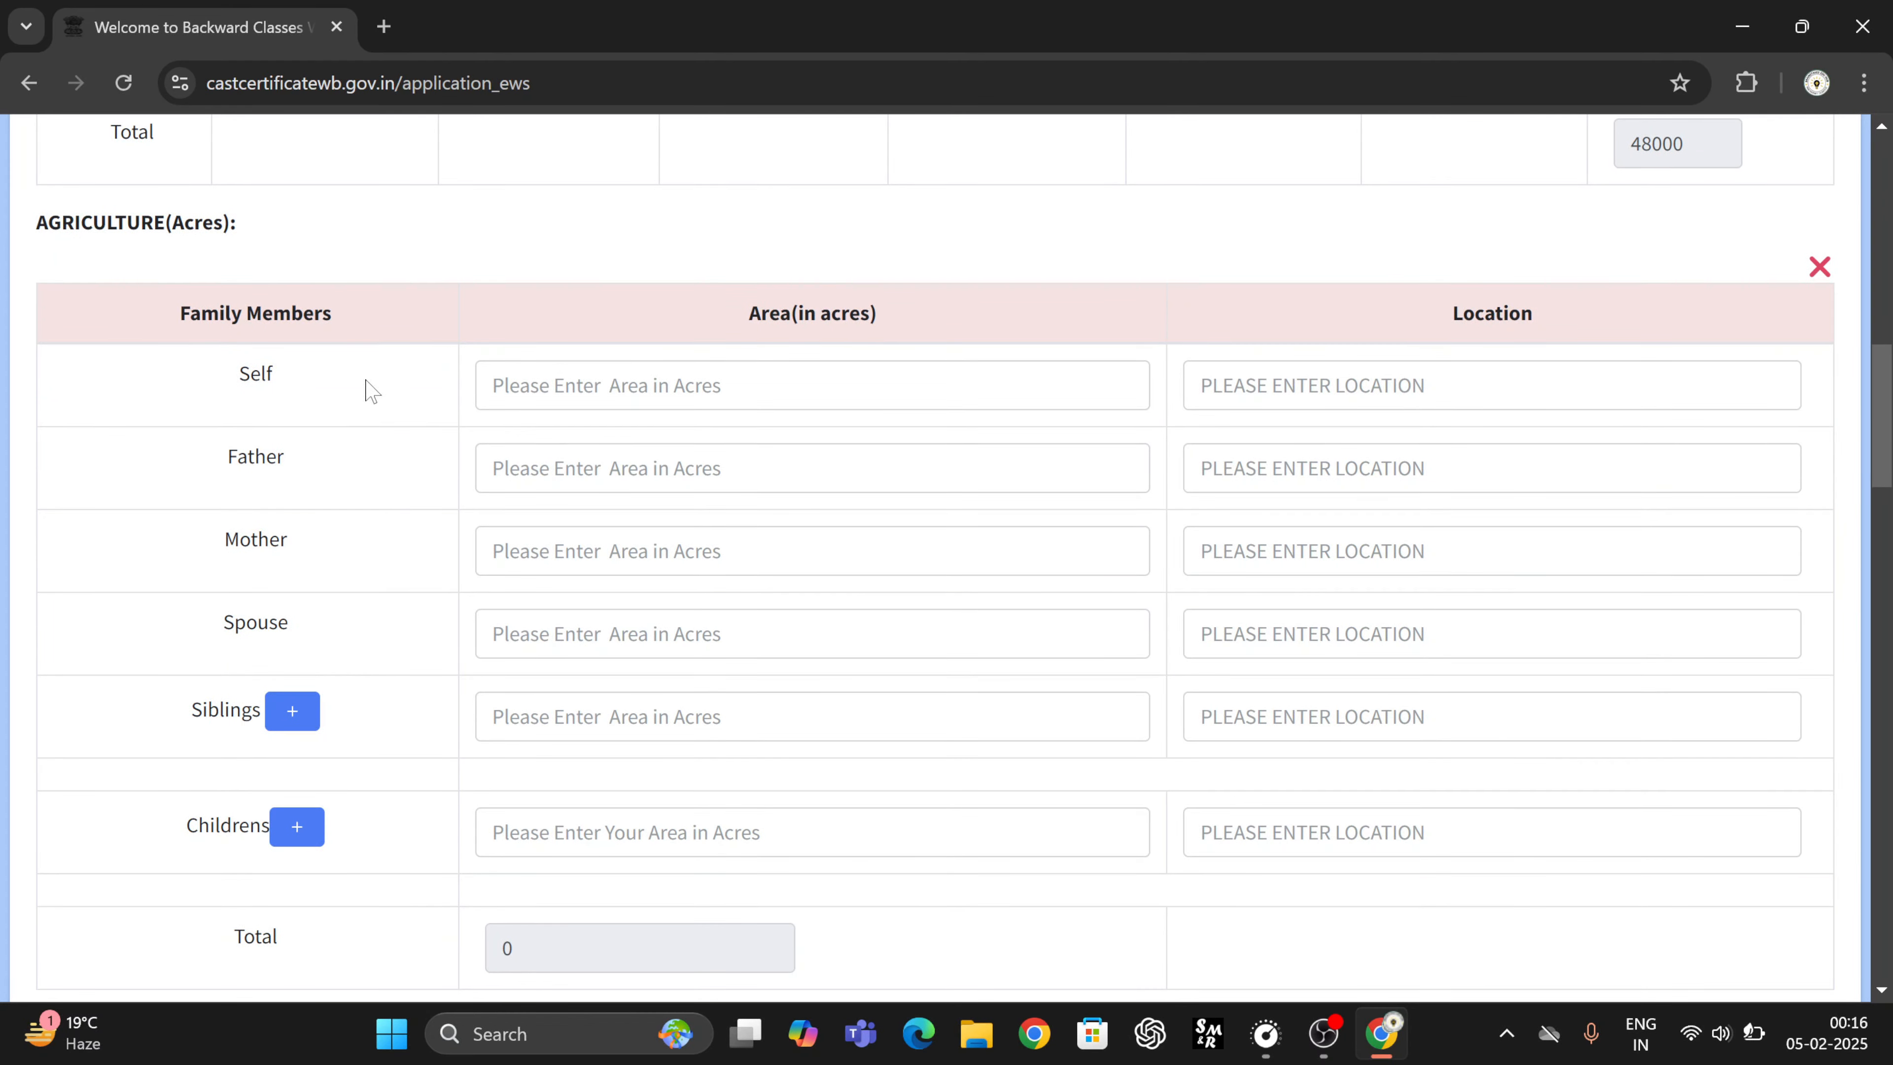
{"action": "scroll", "coordinate": [494, 368], "scroll_direction": "down", "scroll_amount": 1}
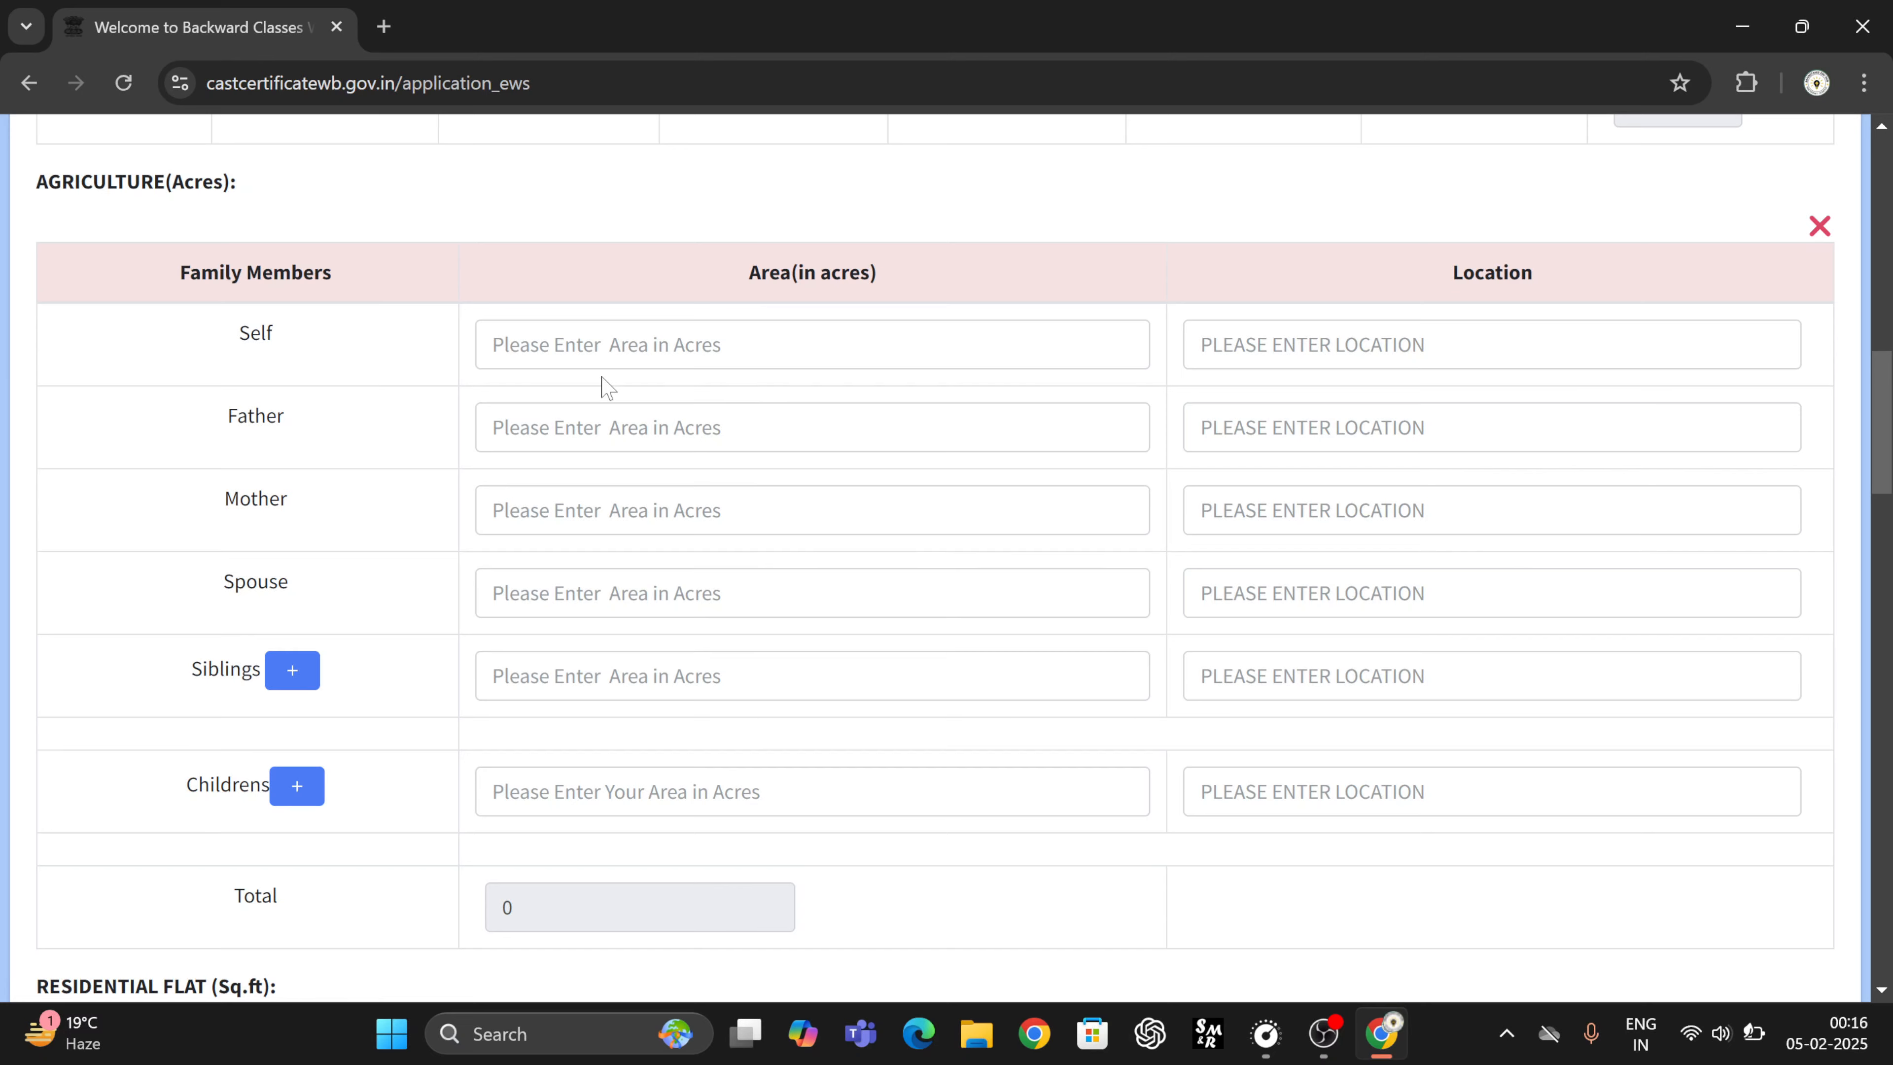
{"action": "left_click", "coordinate": [656, 345]}
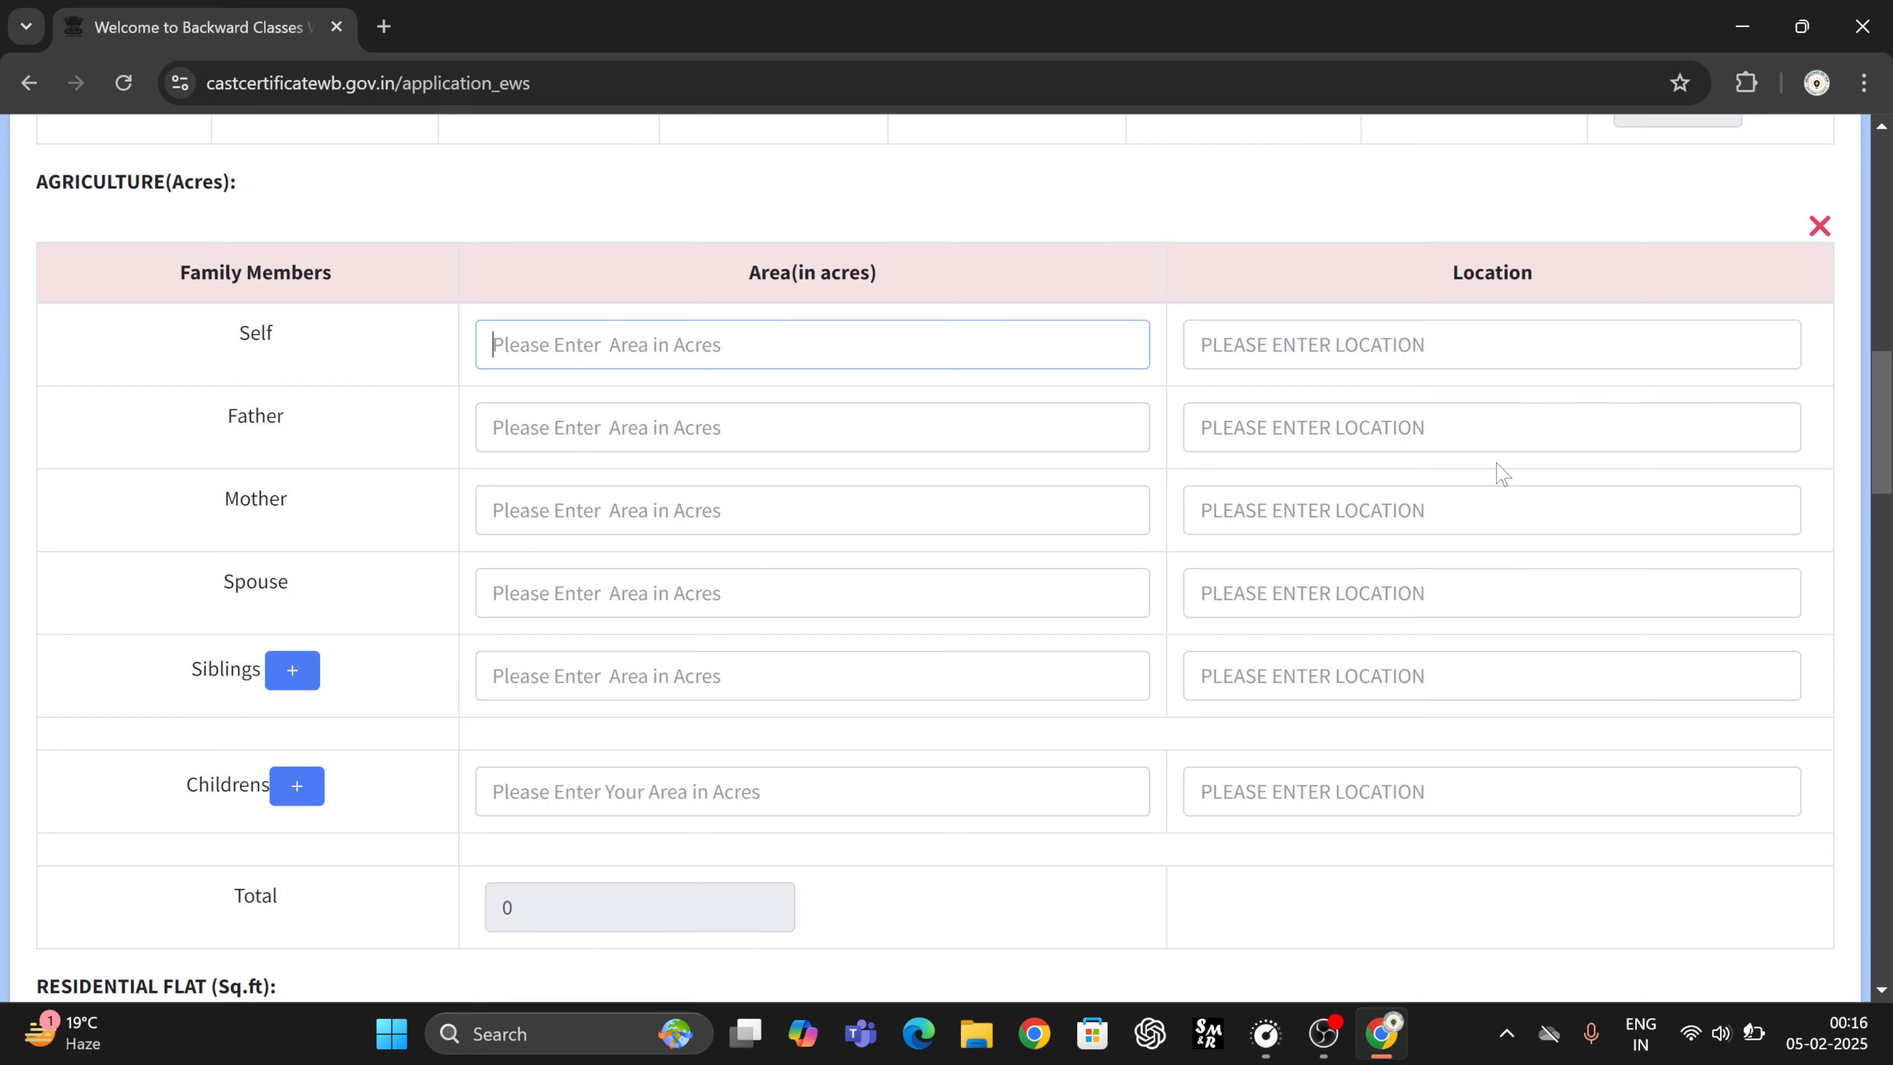
{"action": "left_click", "coordinate": [1416, 429]}
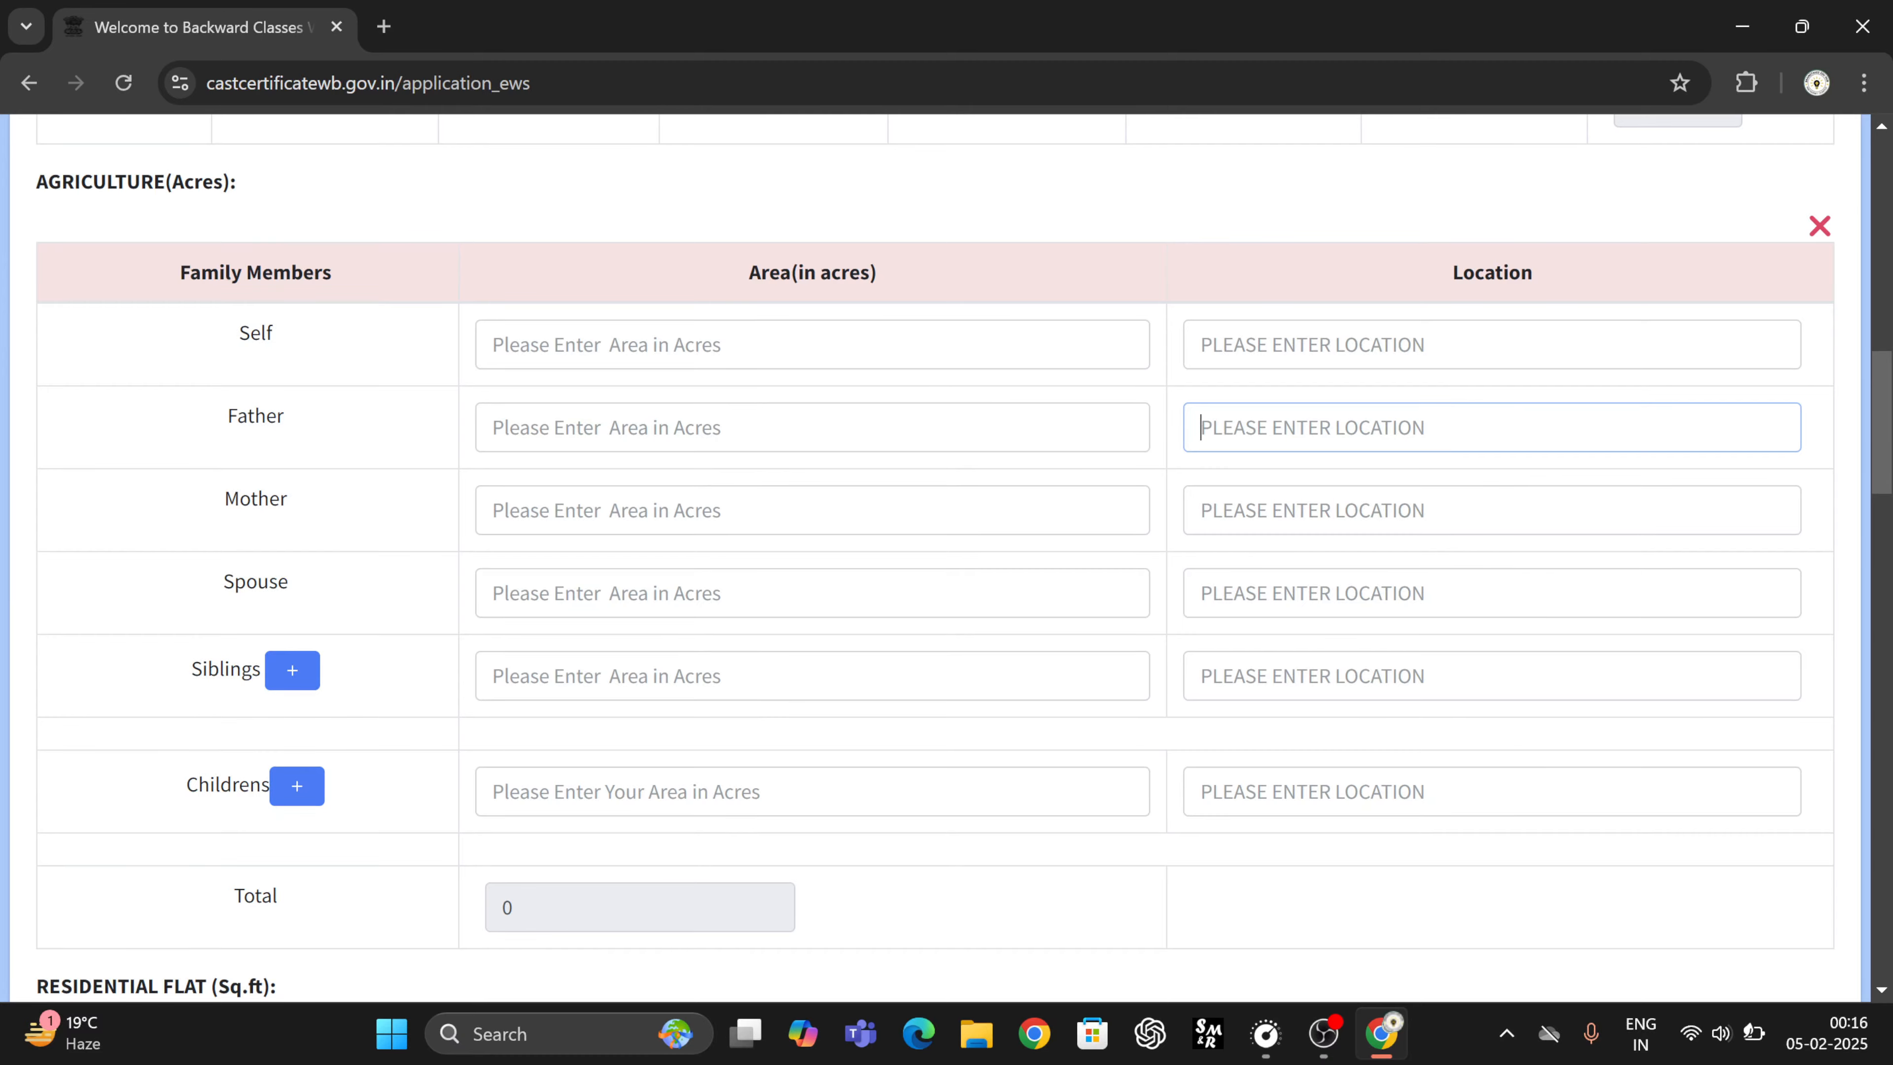
{"action": "scroll", "coordinate": [365, 558], "scroll_direction": "down", "scroll_amount": 8}
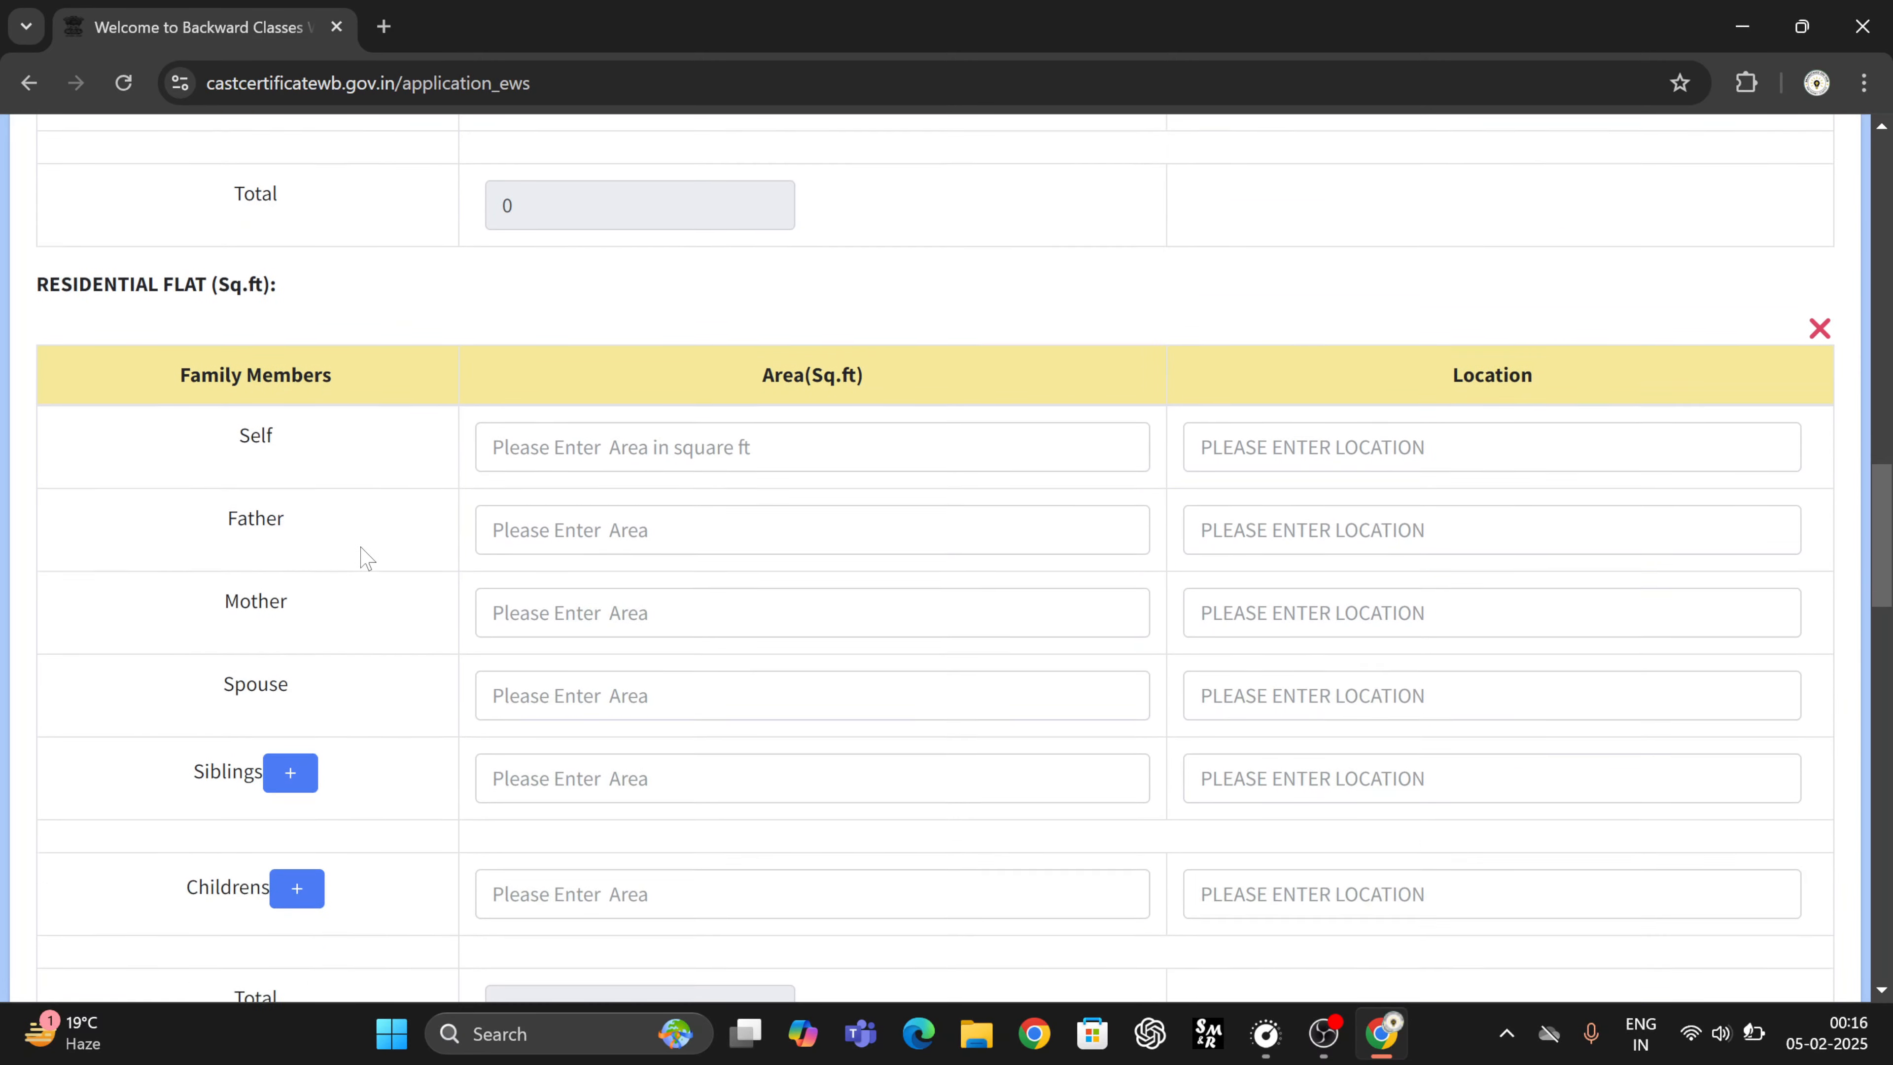
- Scroll past the empty residential flat and plot tables to section 18, Documents to be submitted
{"action": "scroll", "coordinate": [418, 390], "scroll_direction": "down", "scroll_amount": 3}
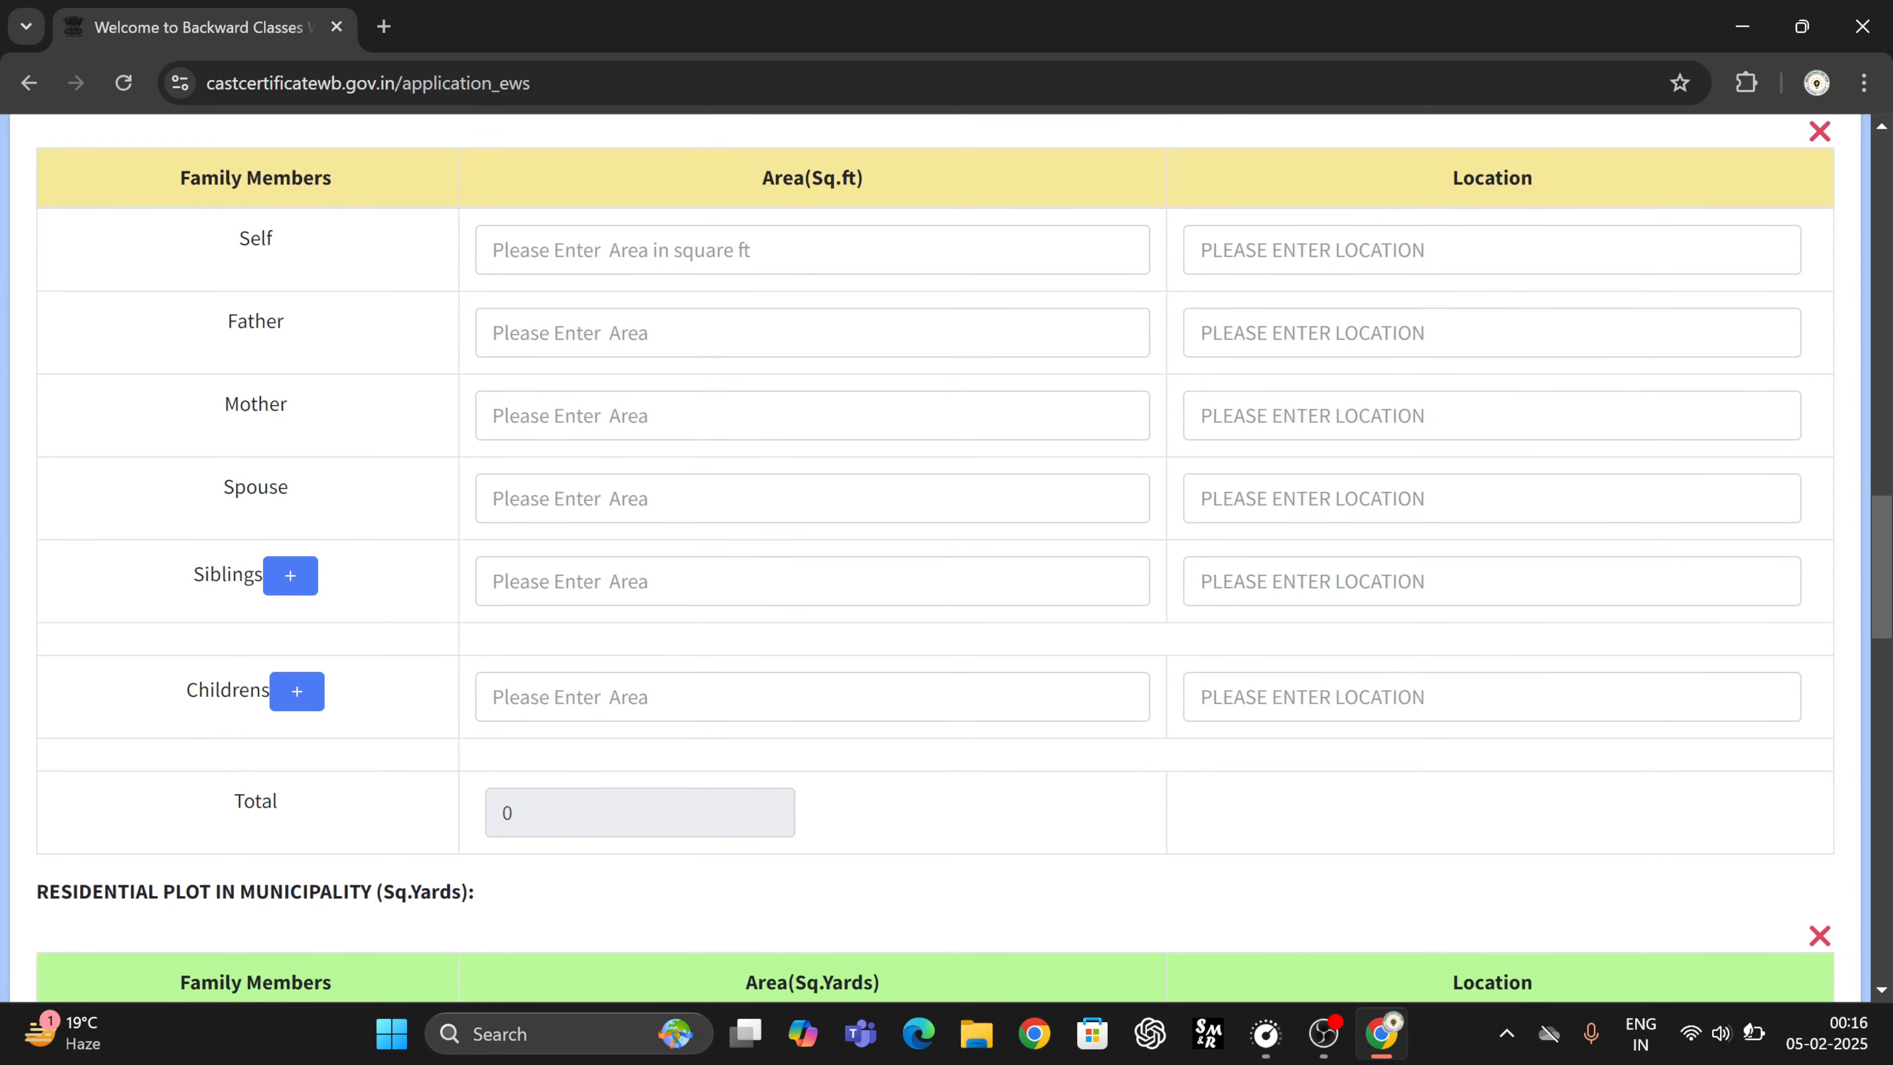
{"action": "scroll", "coordinate": [935, 558], "scroll_direction": "up", "scroll_amount": 1}
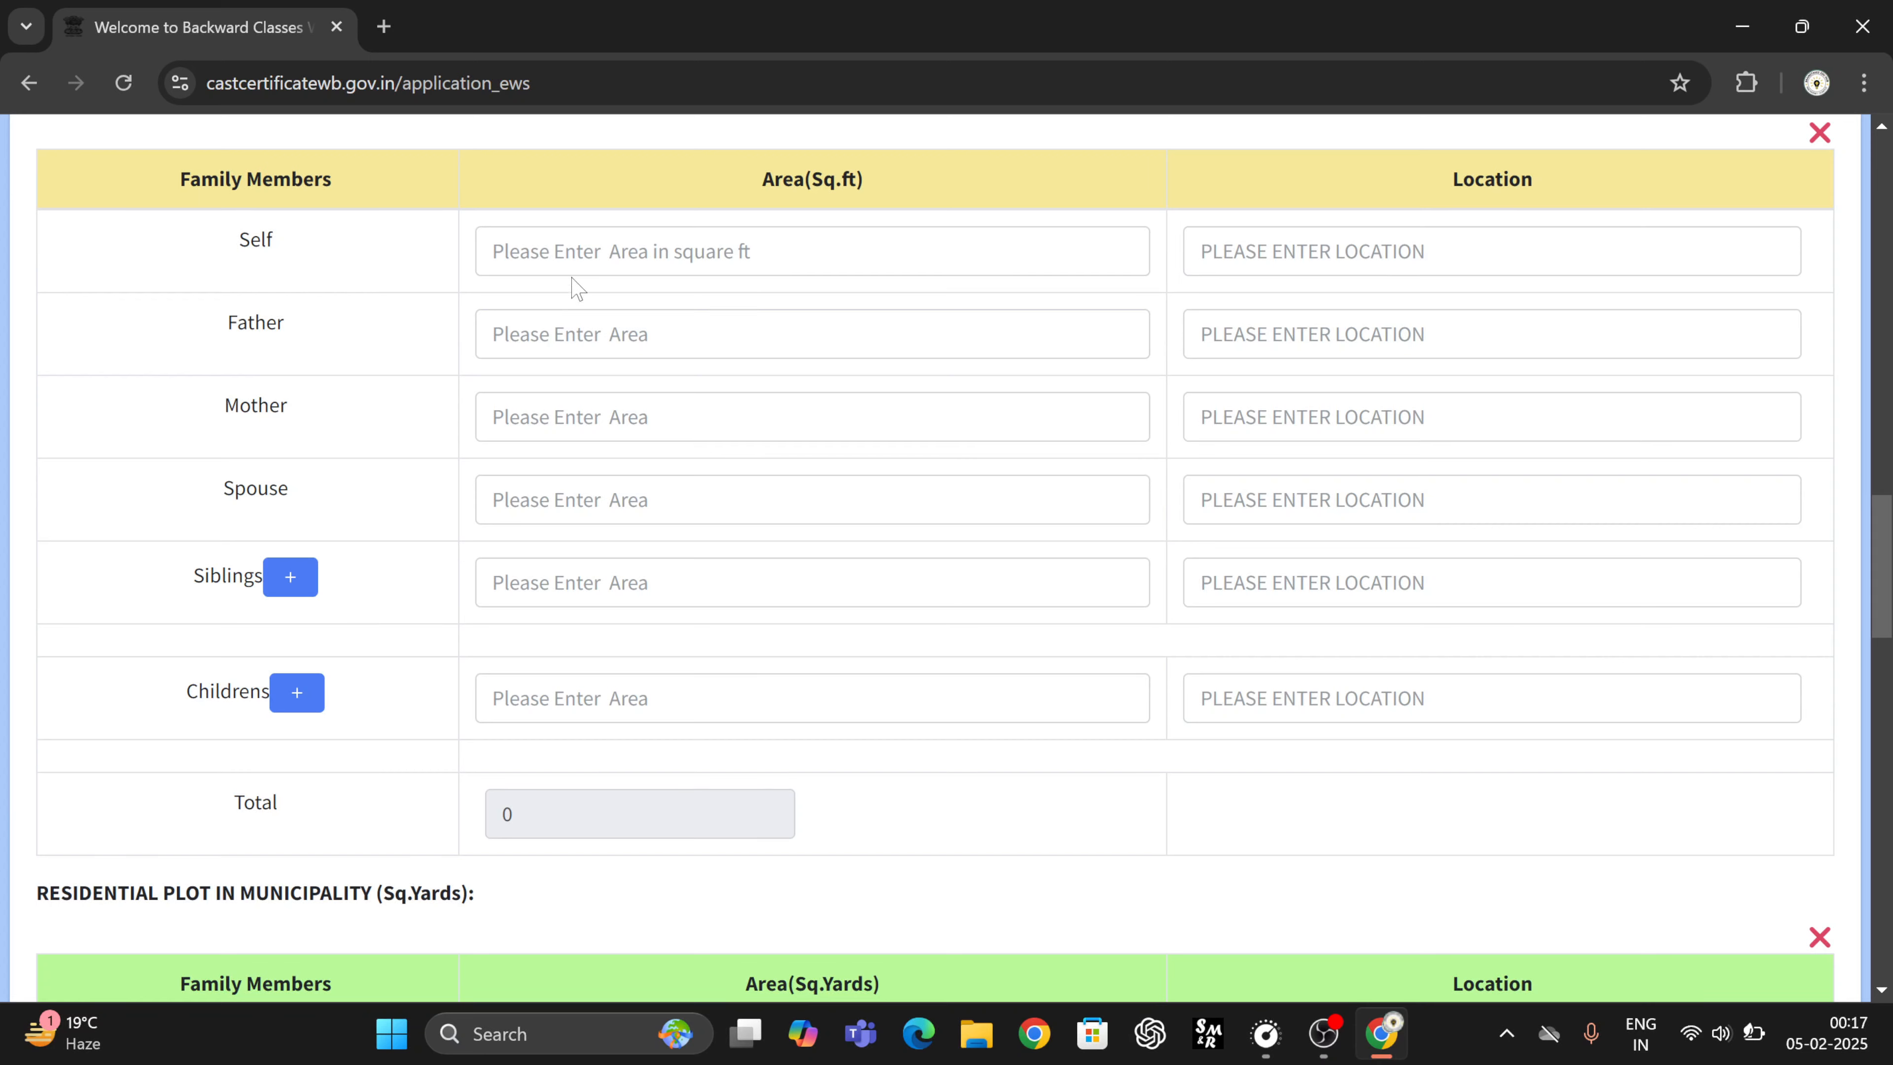
{"action": "scroll", "coordinate": [583, 786], "scroll_direction": "down", "scroll_amount": 8}
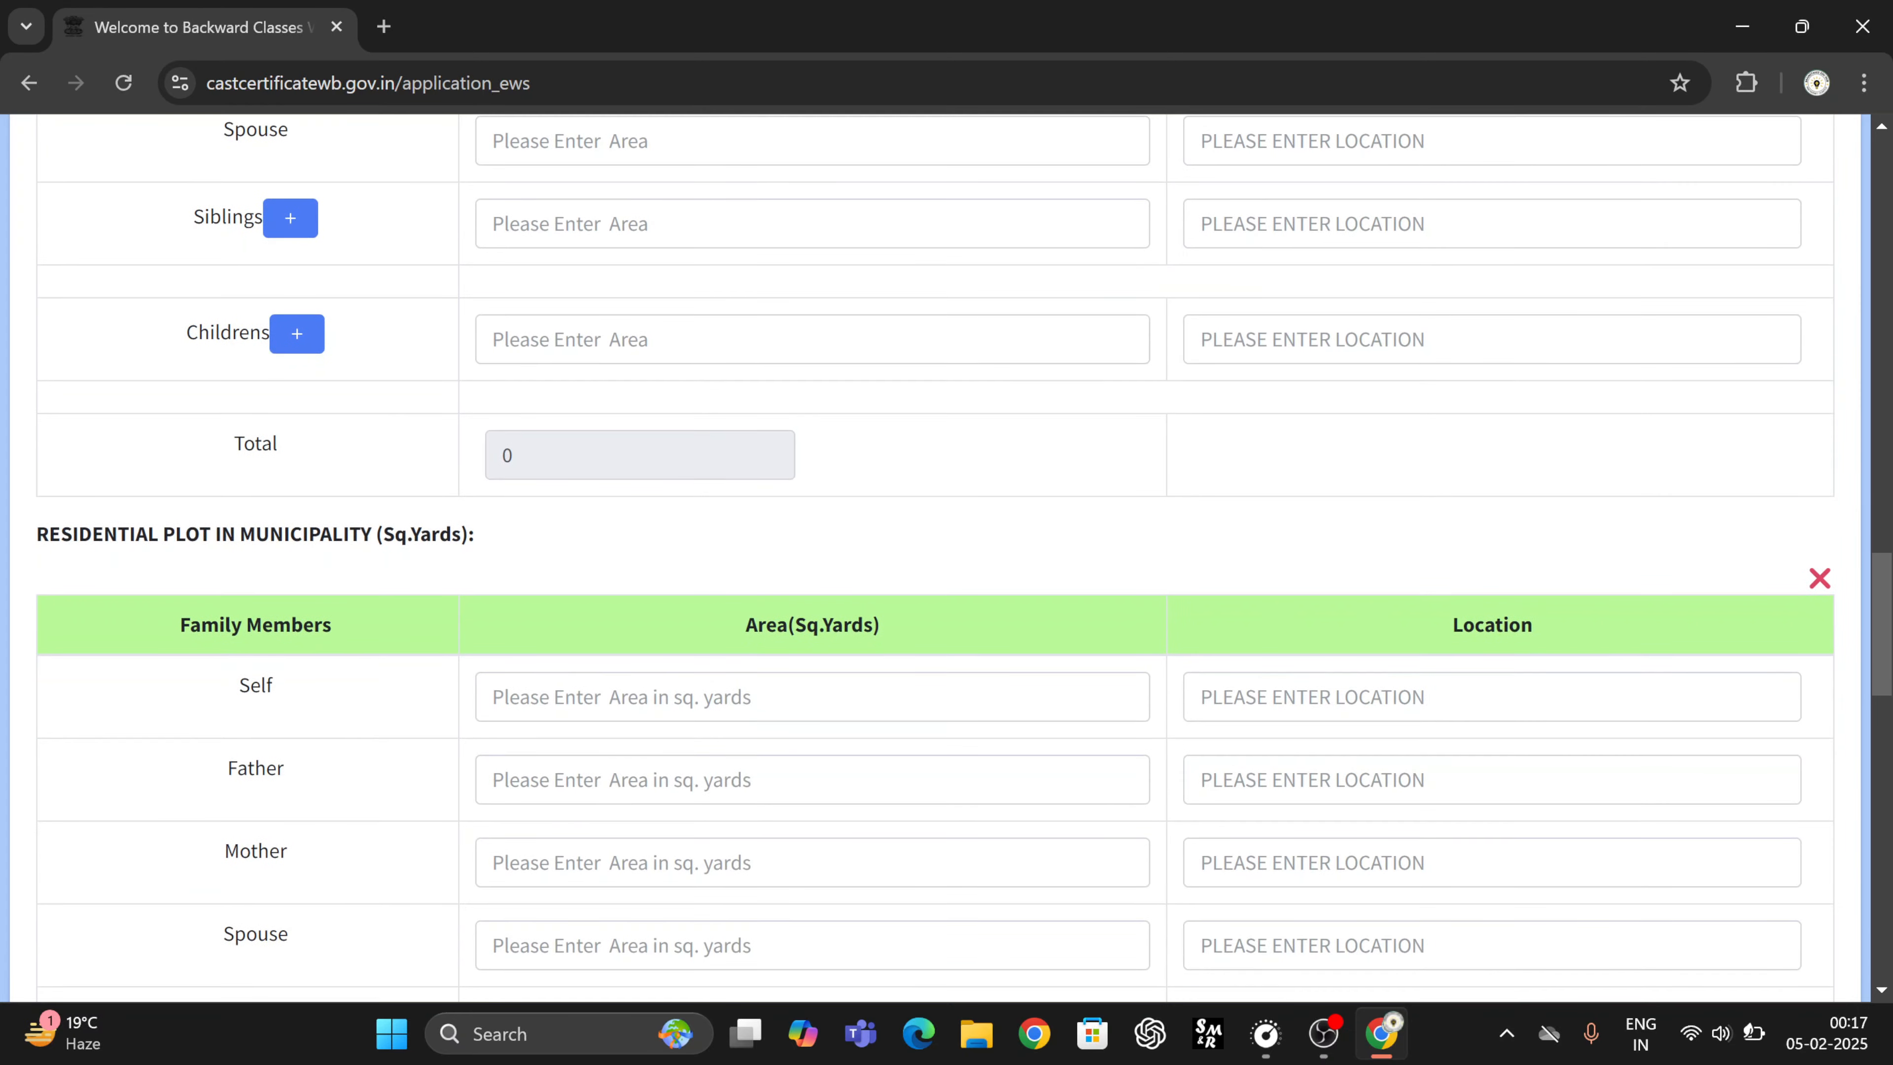
{"action": "scroll", "coordinate": [808, 660], "scroll_direction": "down", "scroll_amount": 8}
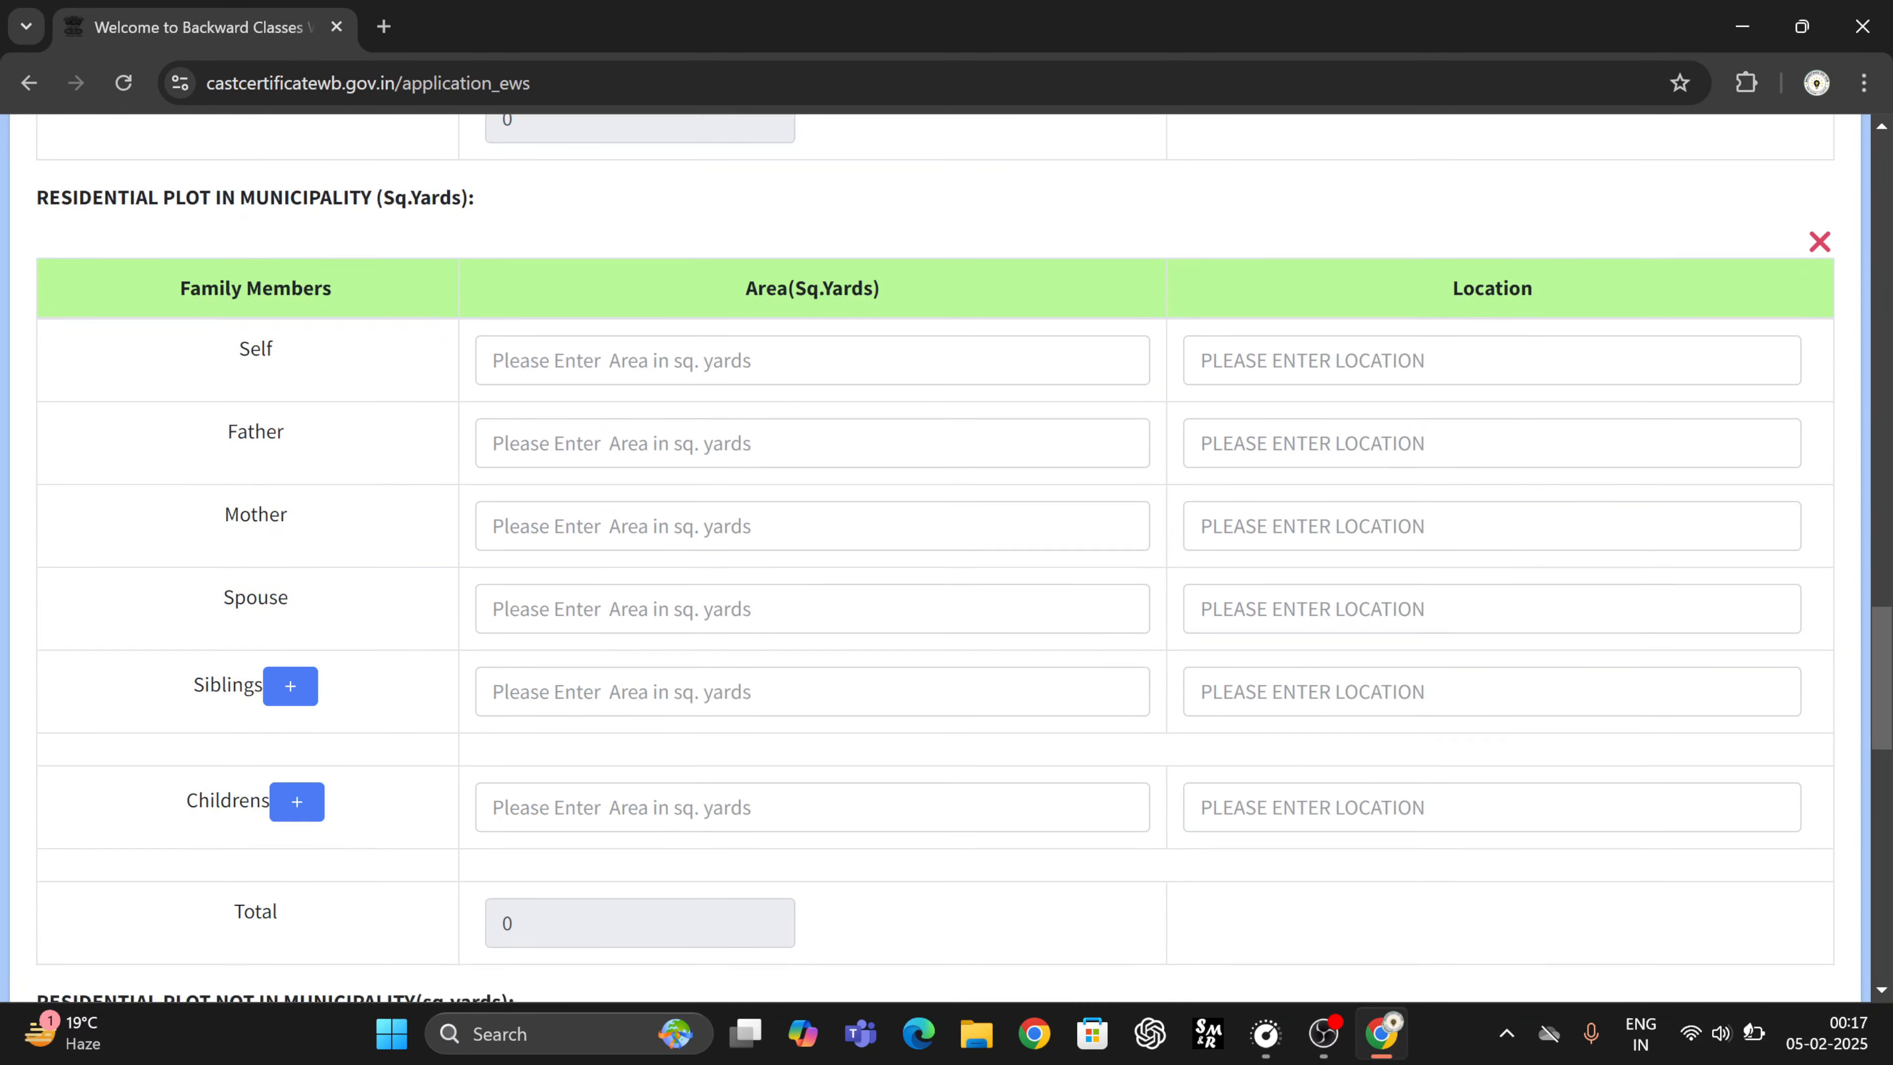
{"action": "scroll", "coordinate": [807, 660], "scroll_direction": "down", "scroll_amount": 2}
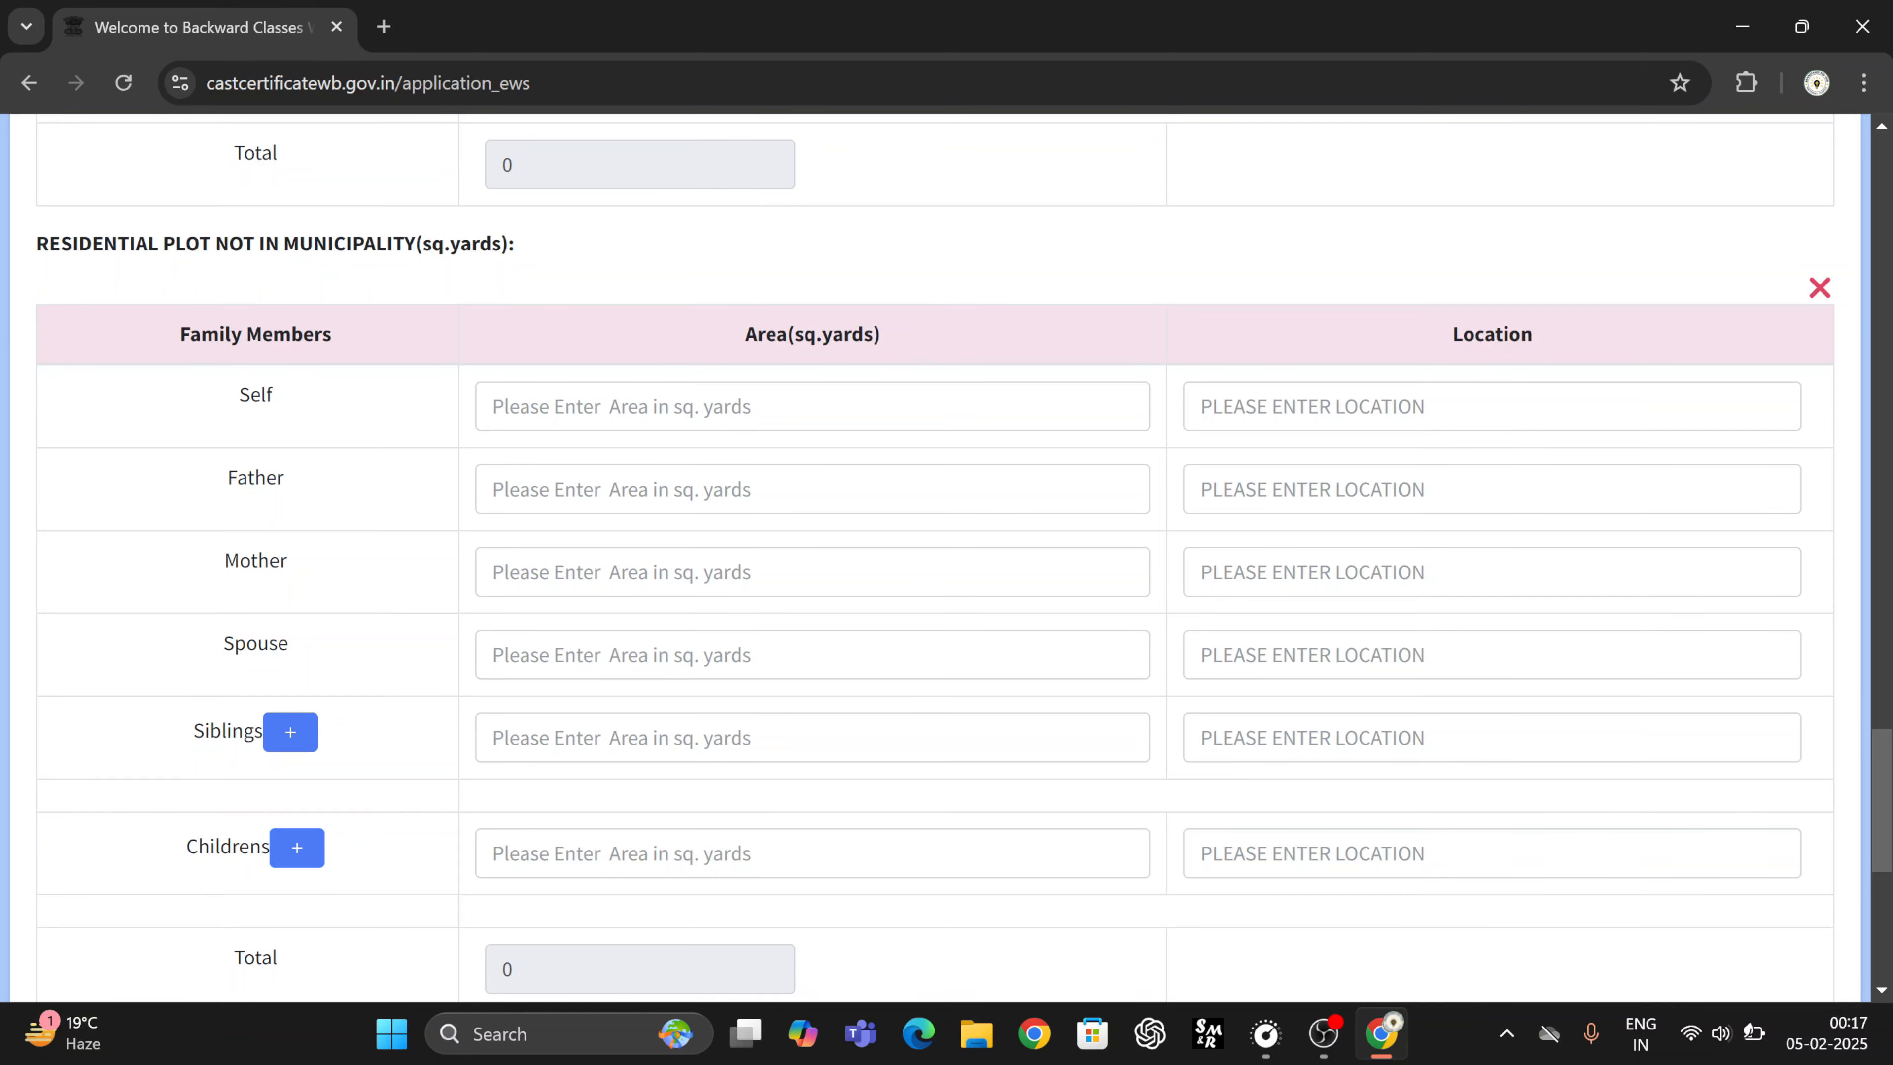
{"action": "scroll", "coordinate": [509, 298], "scroll_direction": "down", "scroll_amount": 1}
{"action": "scroll", "coordinate": [946, 560], "scroll_direction": "down", "scroll_amount": 4}
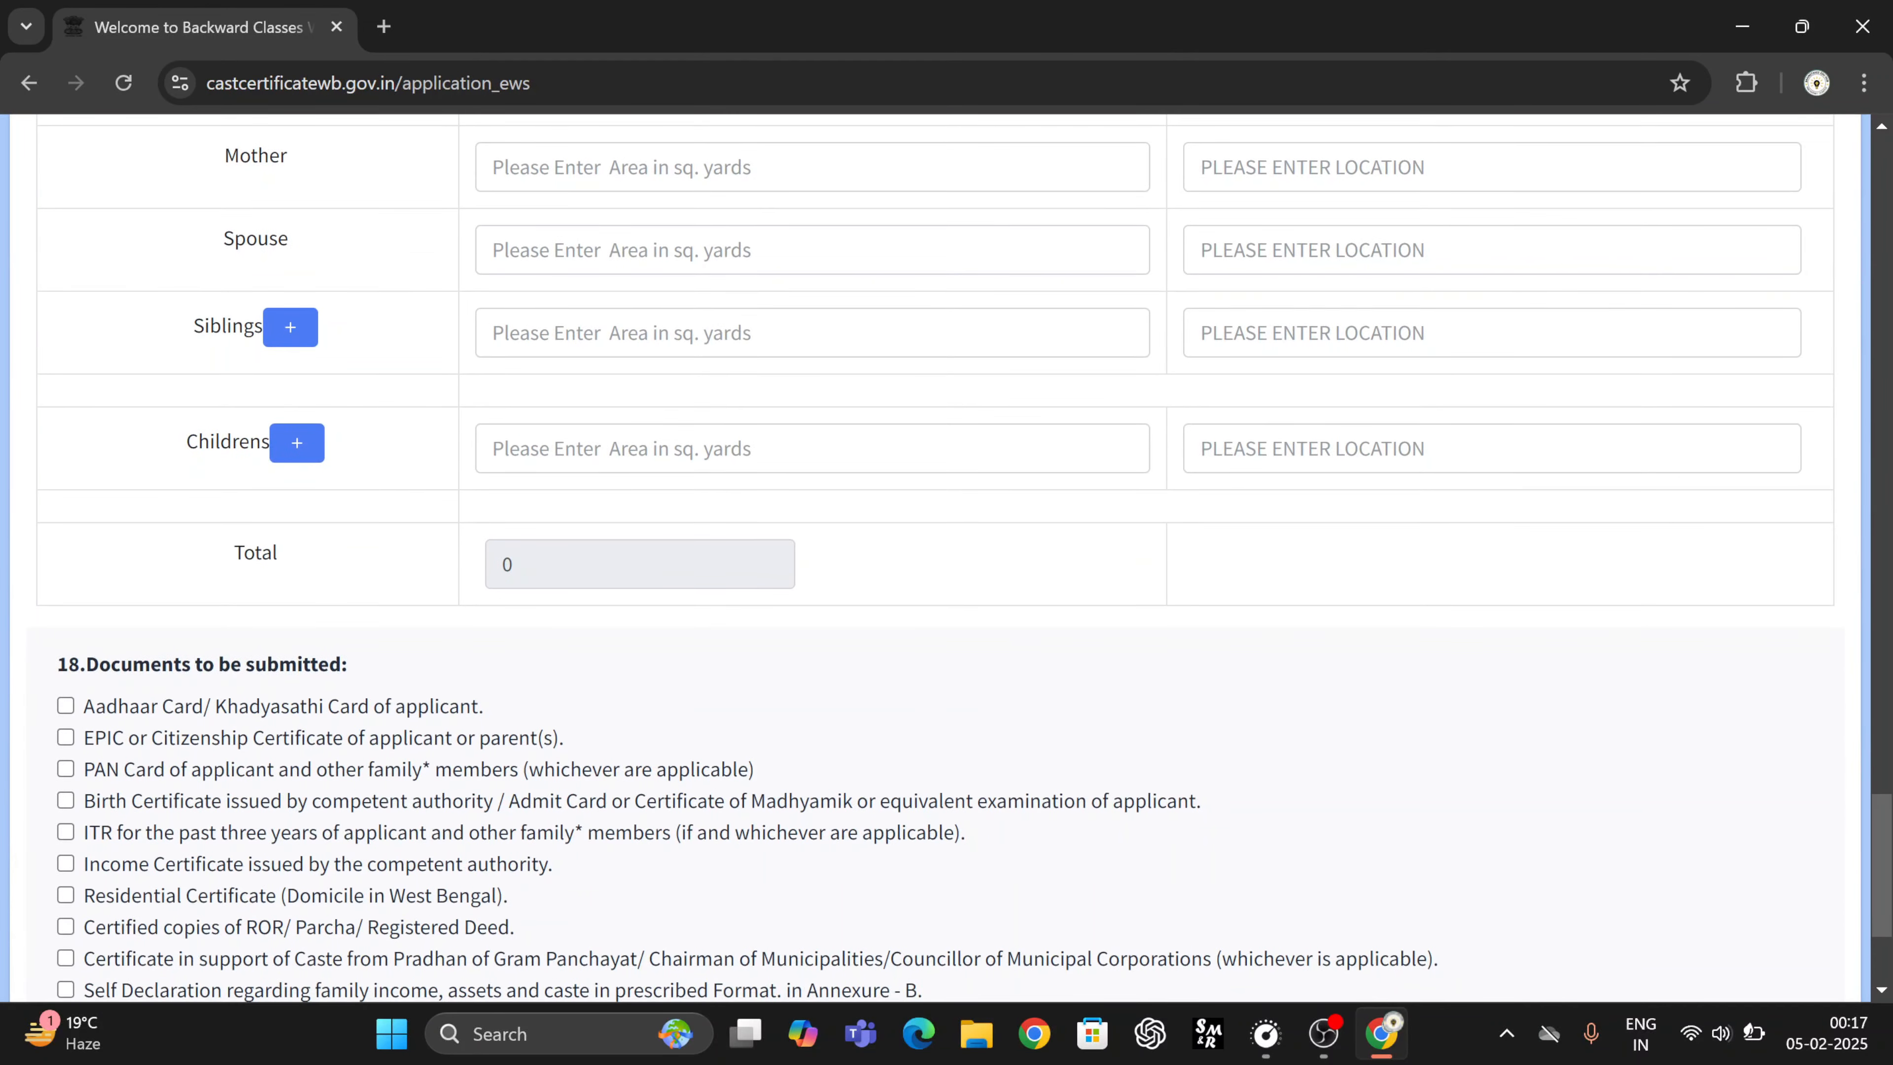
{"action": "scroll", "coordinate": [946, 559], "scroll_direction": "up", "scroll_amount": 2}
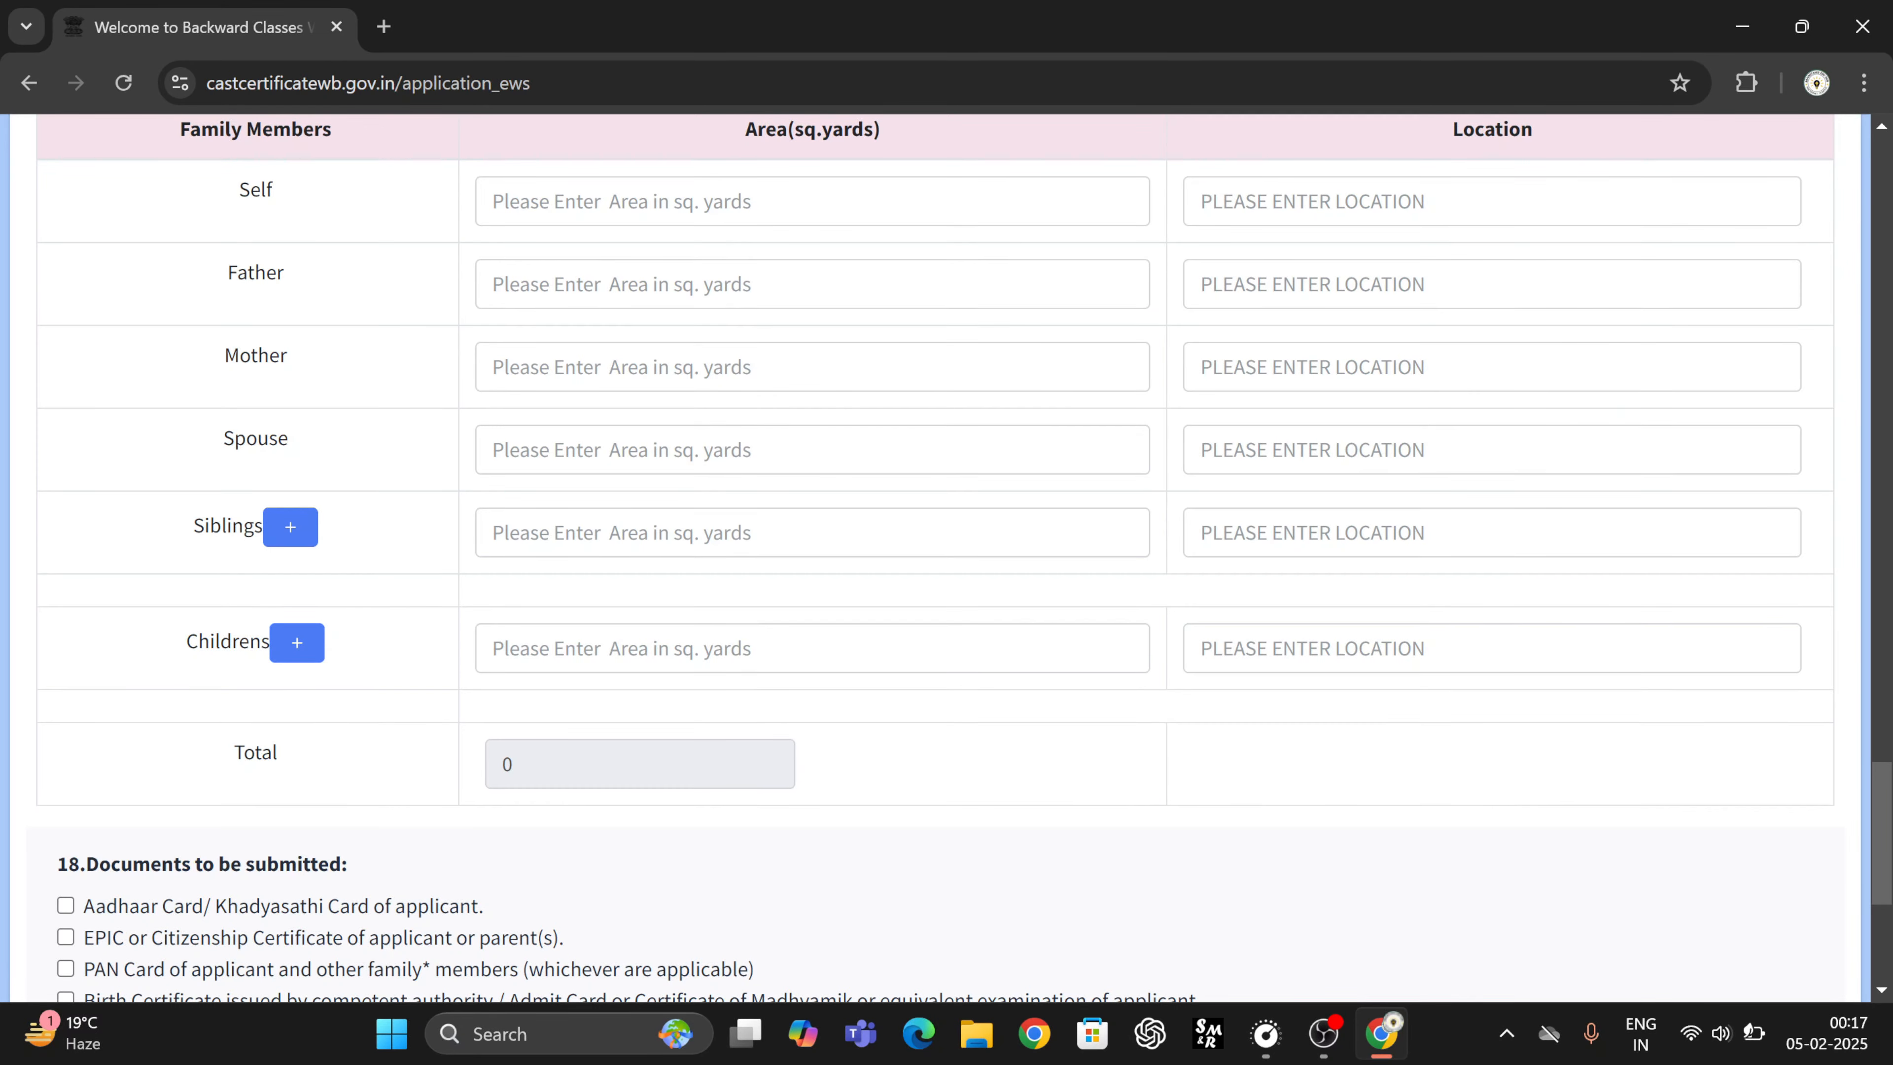
{"action": "scroll", "coordinate": [671, 559], "scroll_direction": "down", "scroll_amount": 6}
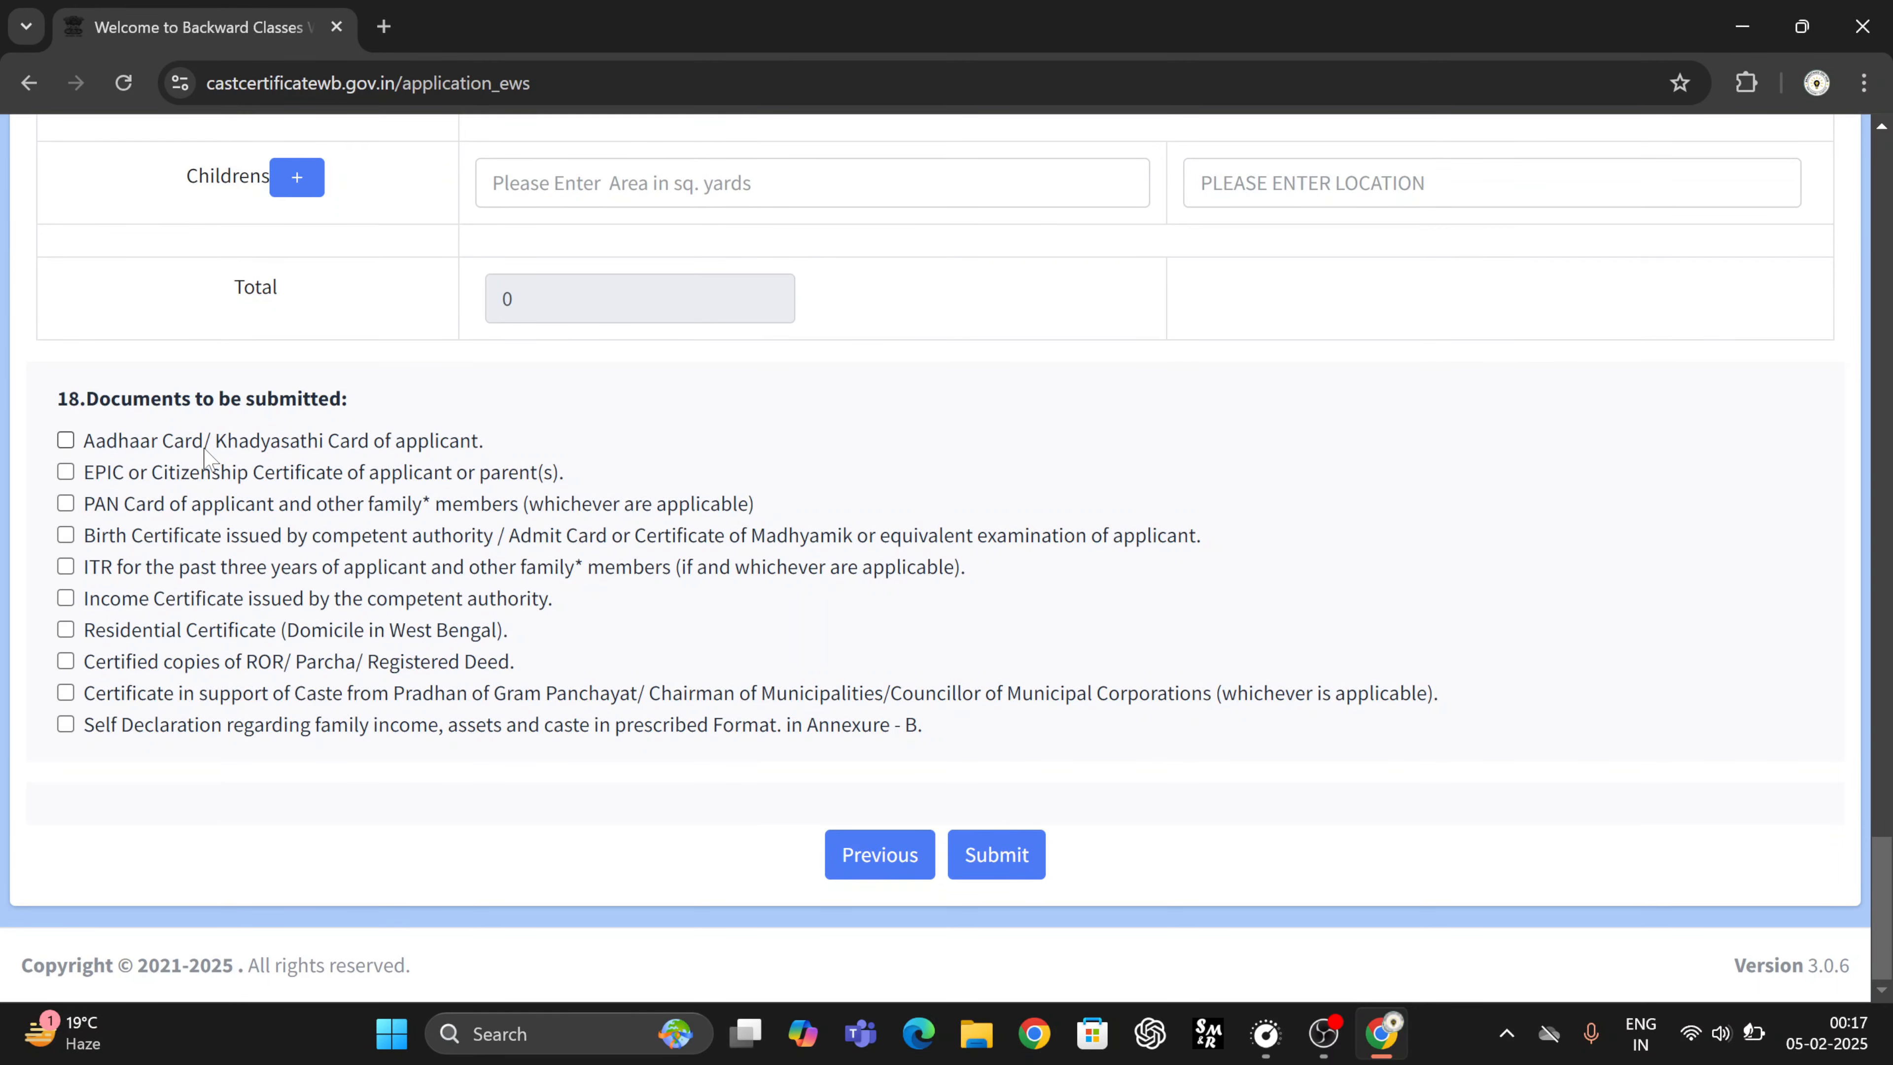
- Tick Aadhaar, EPIC, PAN, Birth, Income, Residential, ROR, caste and Self Declaration documents, skipping ITR
{"action": "scroll", "coordinate": [209, 458], "scroll_direction": "up", "scroll_amount": 3, "text": "ctrl"}
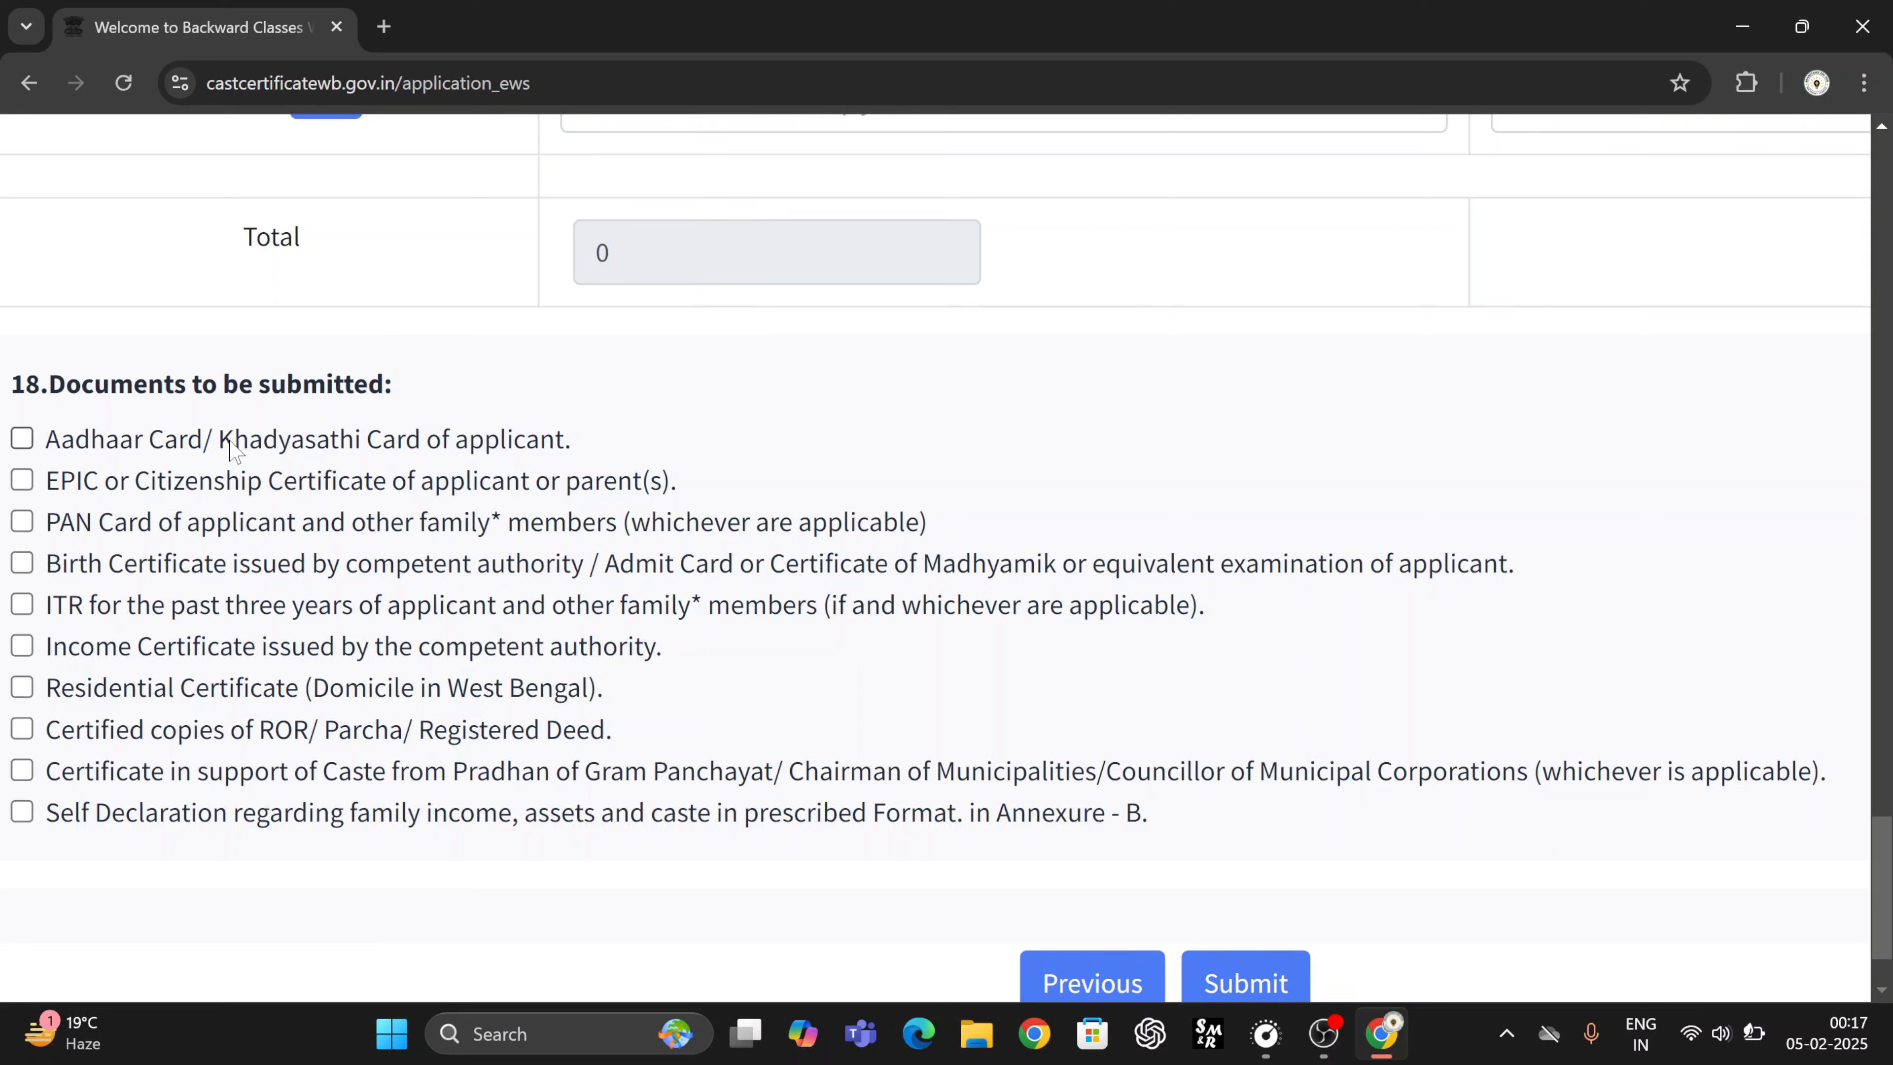
{"action": "left_click", "coordinate": [24, 439]}
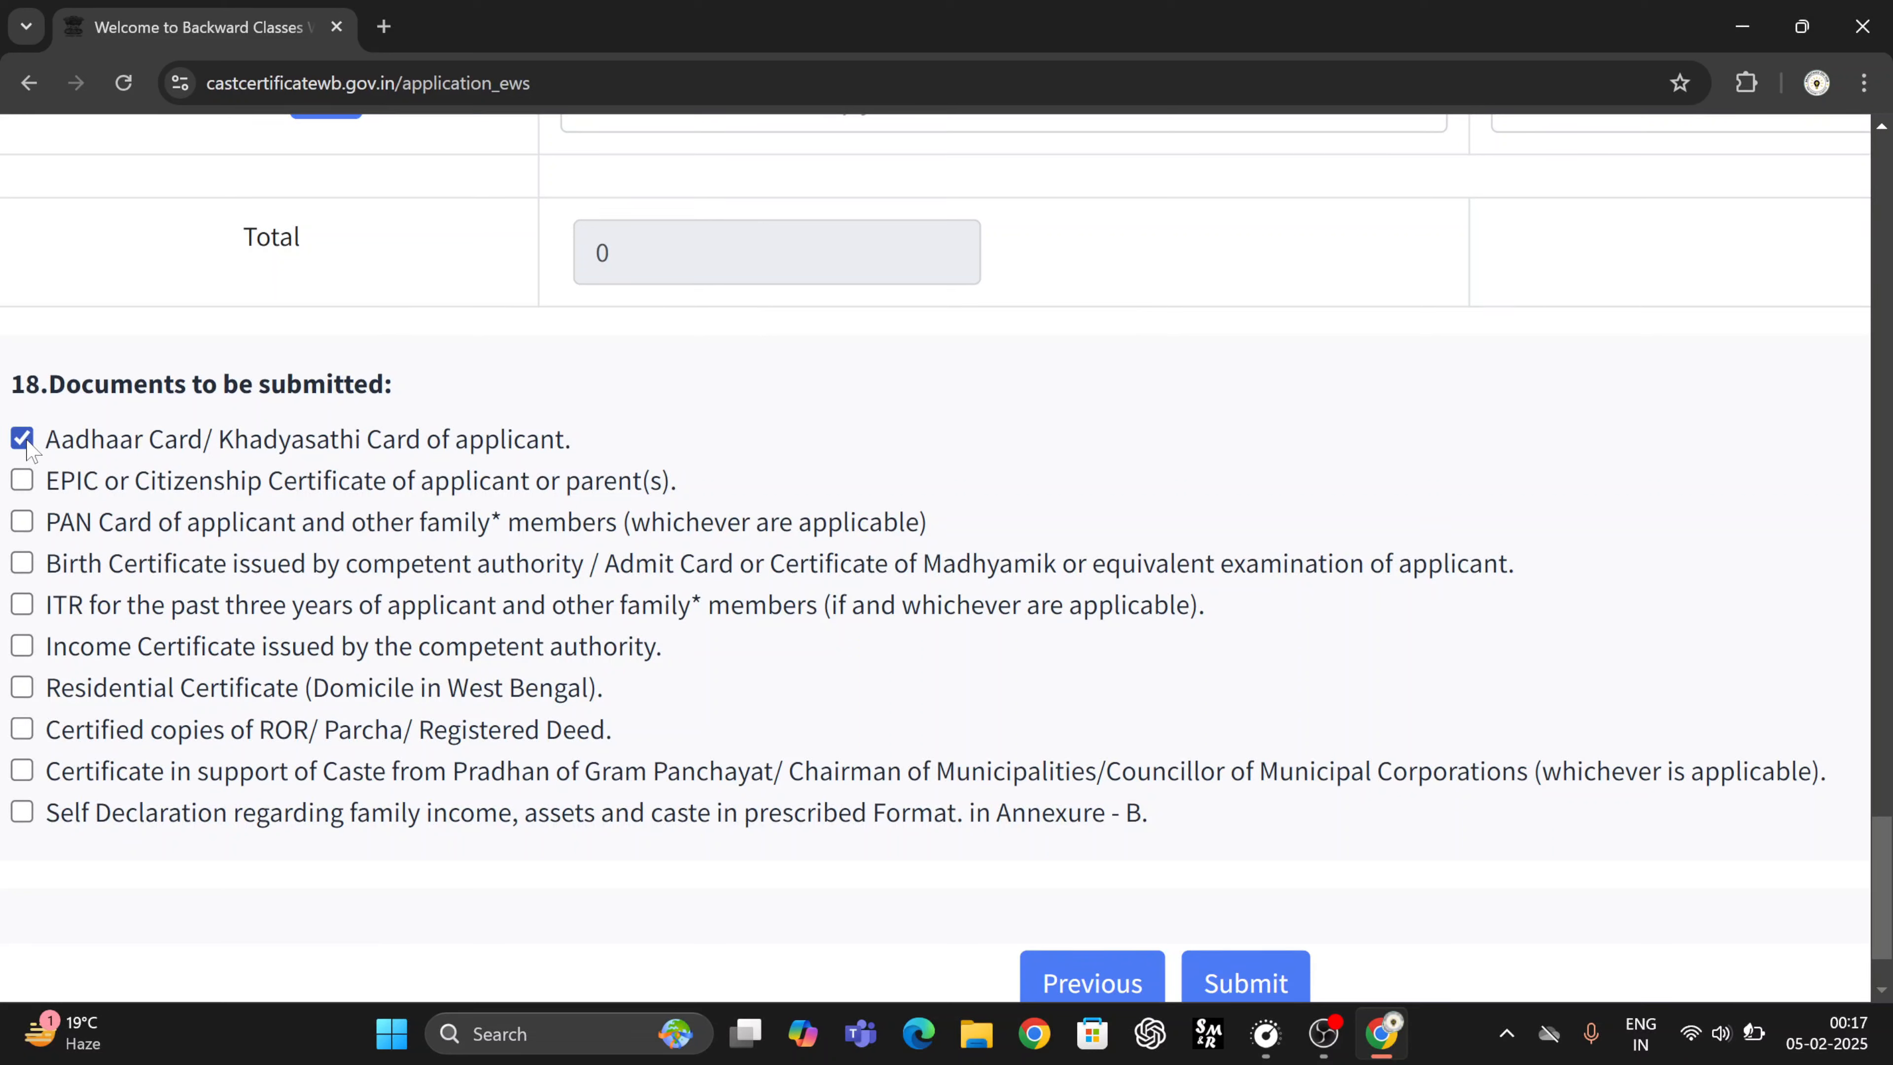
{"action": "left_click", "coordinate": [23, 481]}
{"action": "left_click", "coordinate": [22, 522]}
{"action": "left_click", "coordinate": [22, 564]}
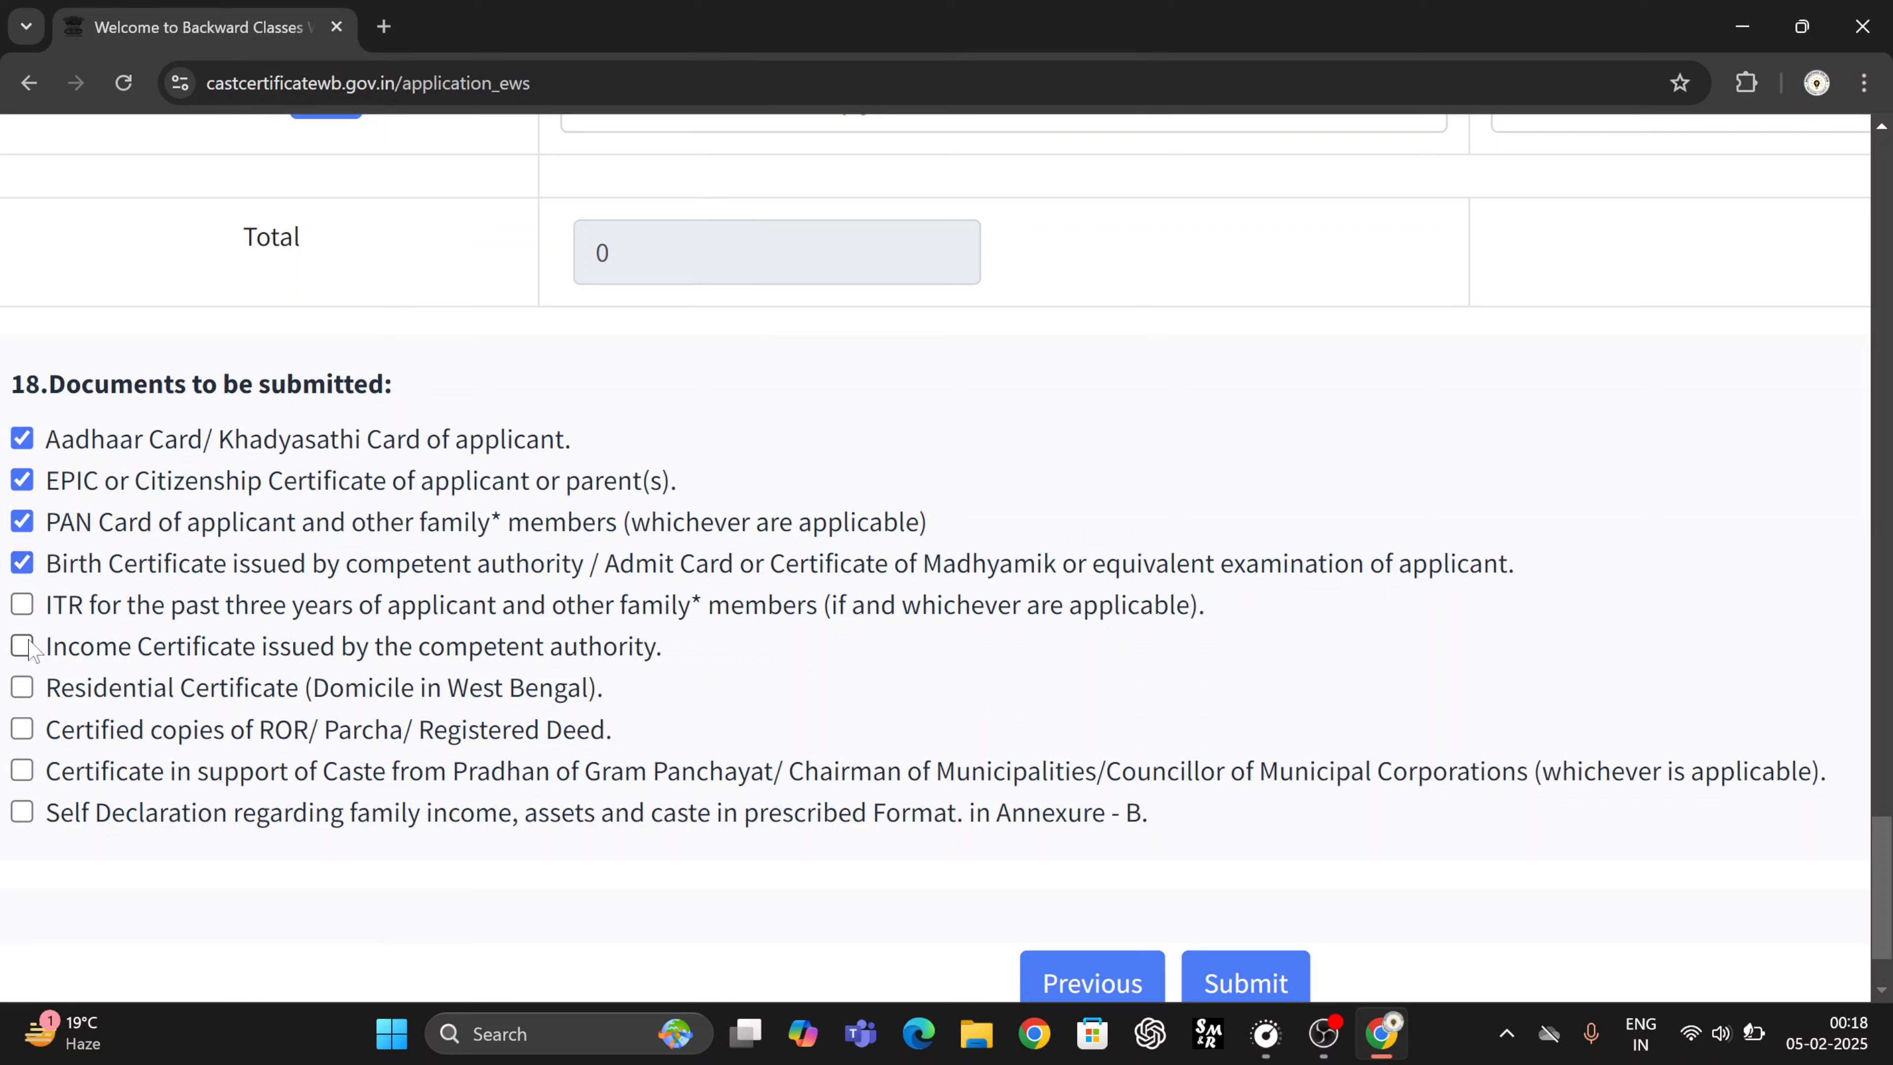
{"action": "left_click", "coordinate": [22, 646]}
{"action": "left_click", "coordinate": [23, 688]}
{"action": "left_click", "coordinate": [22, 729]}
{"action": "left_click", "coordinate": [22, 771]}
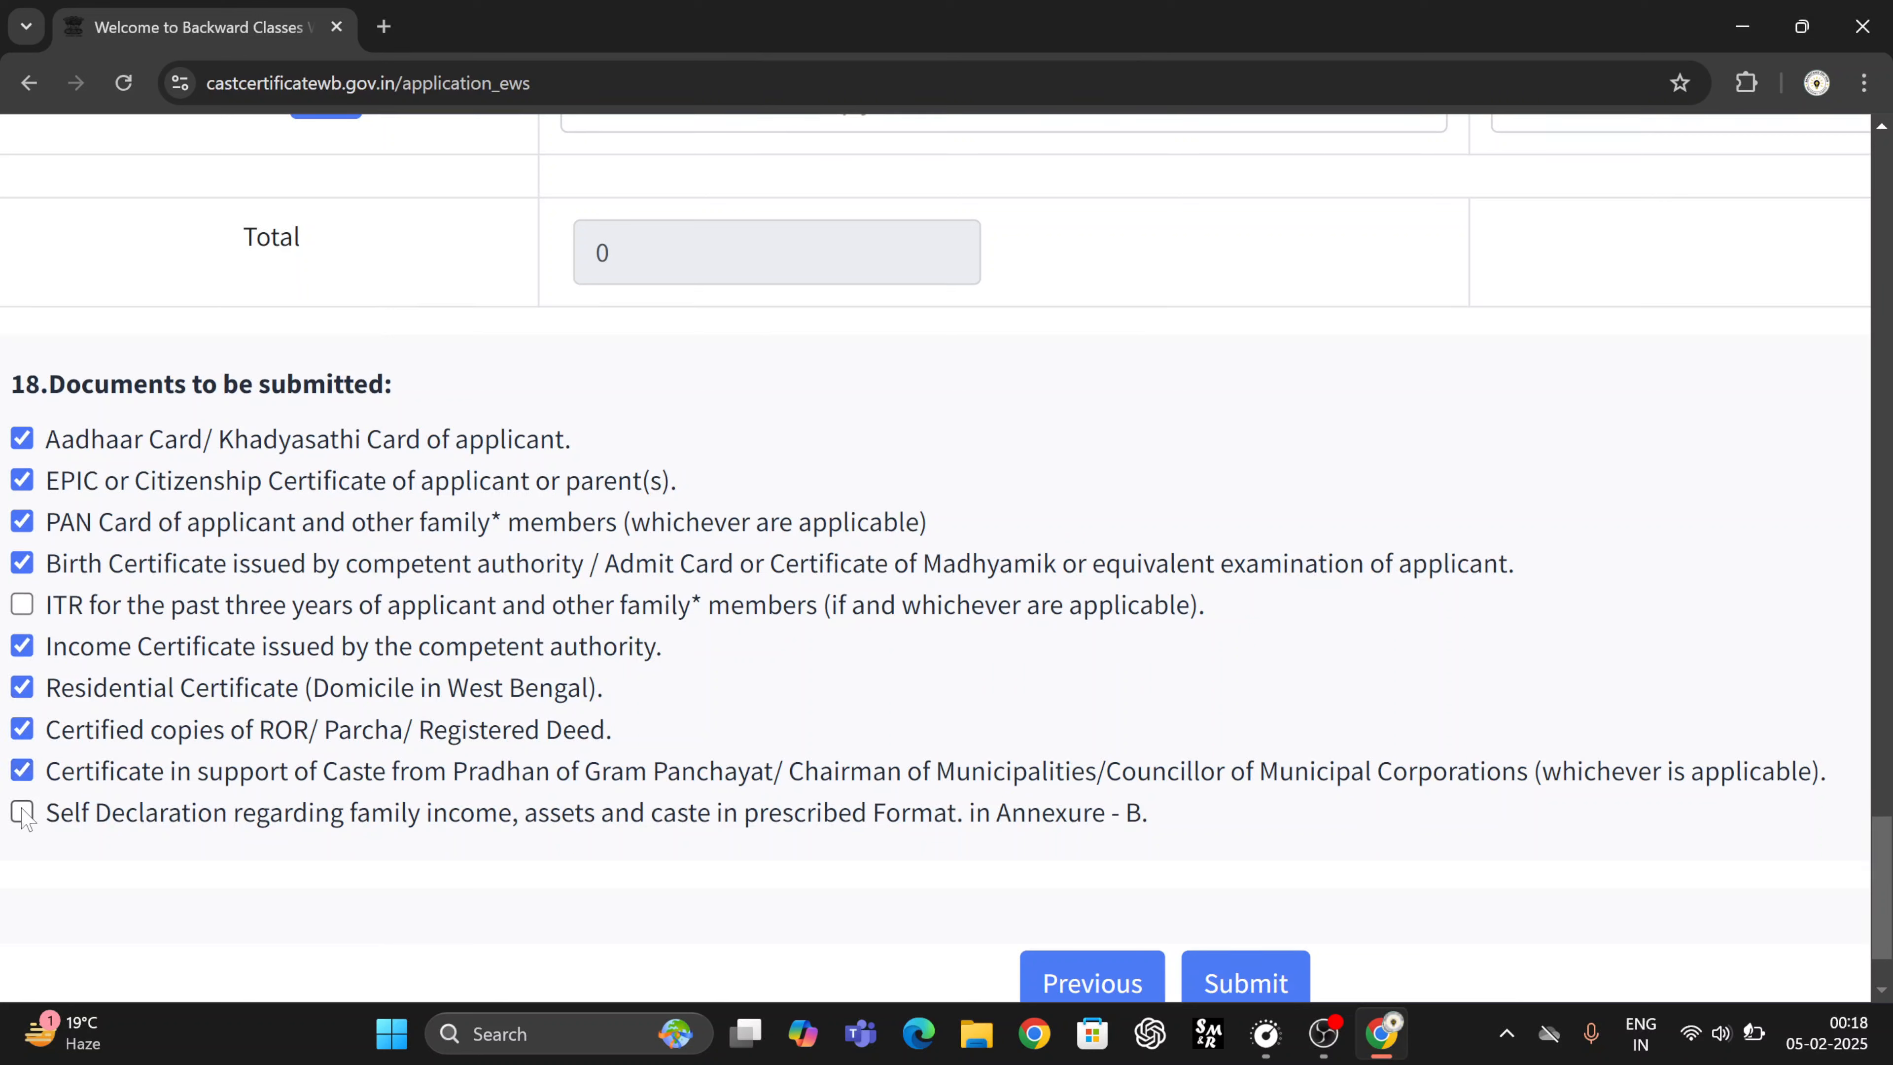
{"action": "left_click", "coordinate": [22, 812]}
{"action": "key", "text": "ctrl+minus"}
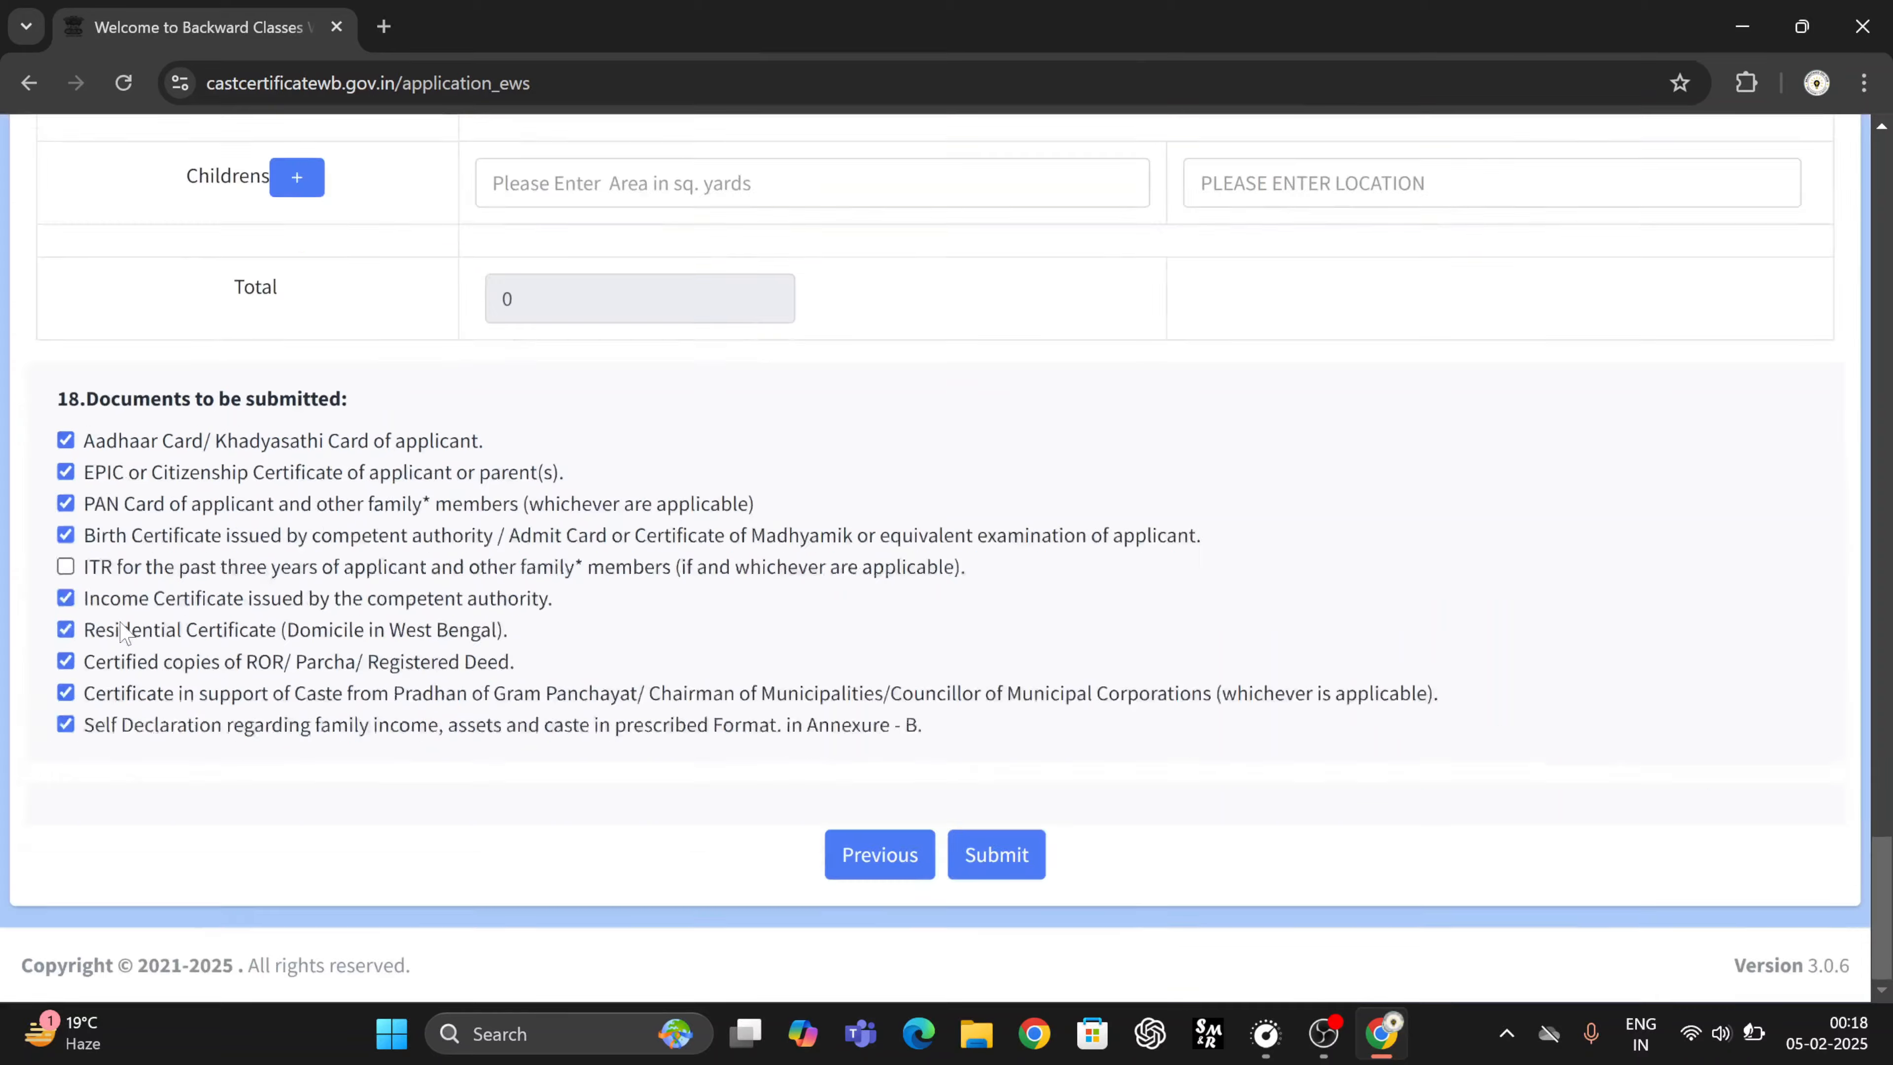
- Scroll through the Income & Asset page and return to the form header, reviewing the zero totals
{"action": "scroll", "coordinate": [218, 510], "scroll_direction": "up", "scroll_amount": 8}
{"action": "scroll", "coordinate": [217, 510], "scroll_direction": "up", "scroll_amount": 15}
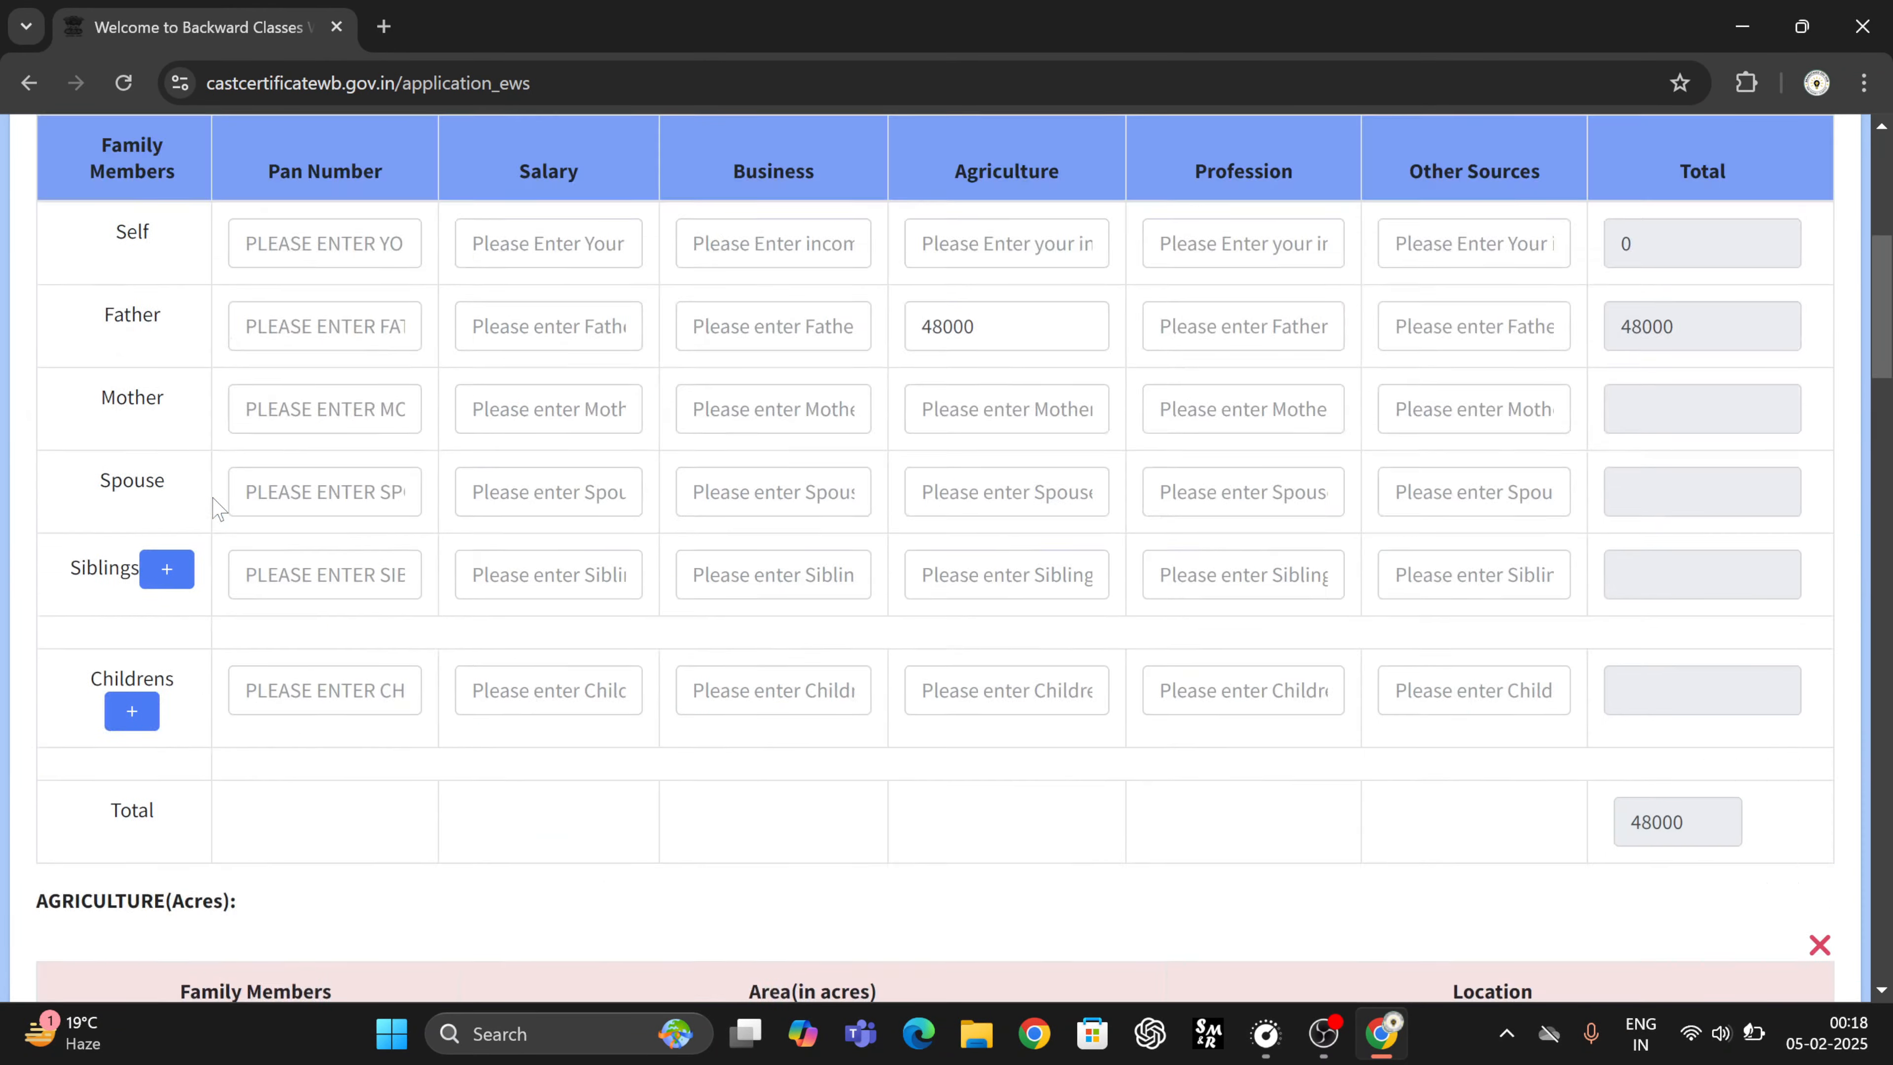
{"action": "scroll", "coordinate": [363, 547], "scroll_direction": "down", "scroll_amount": 15}
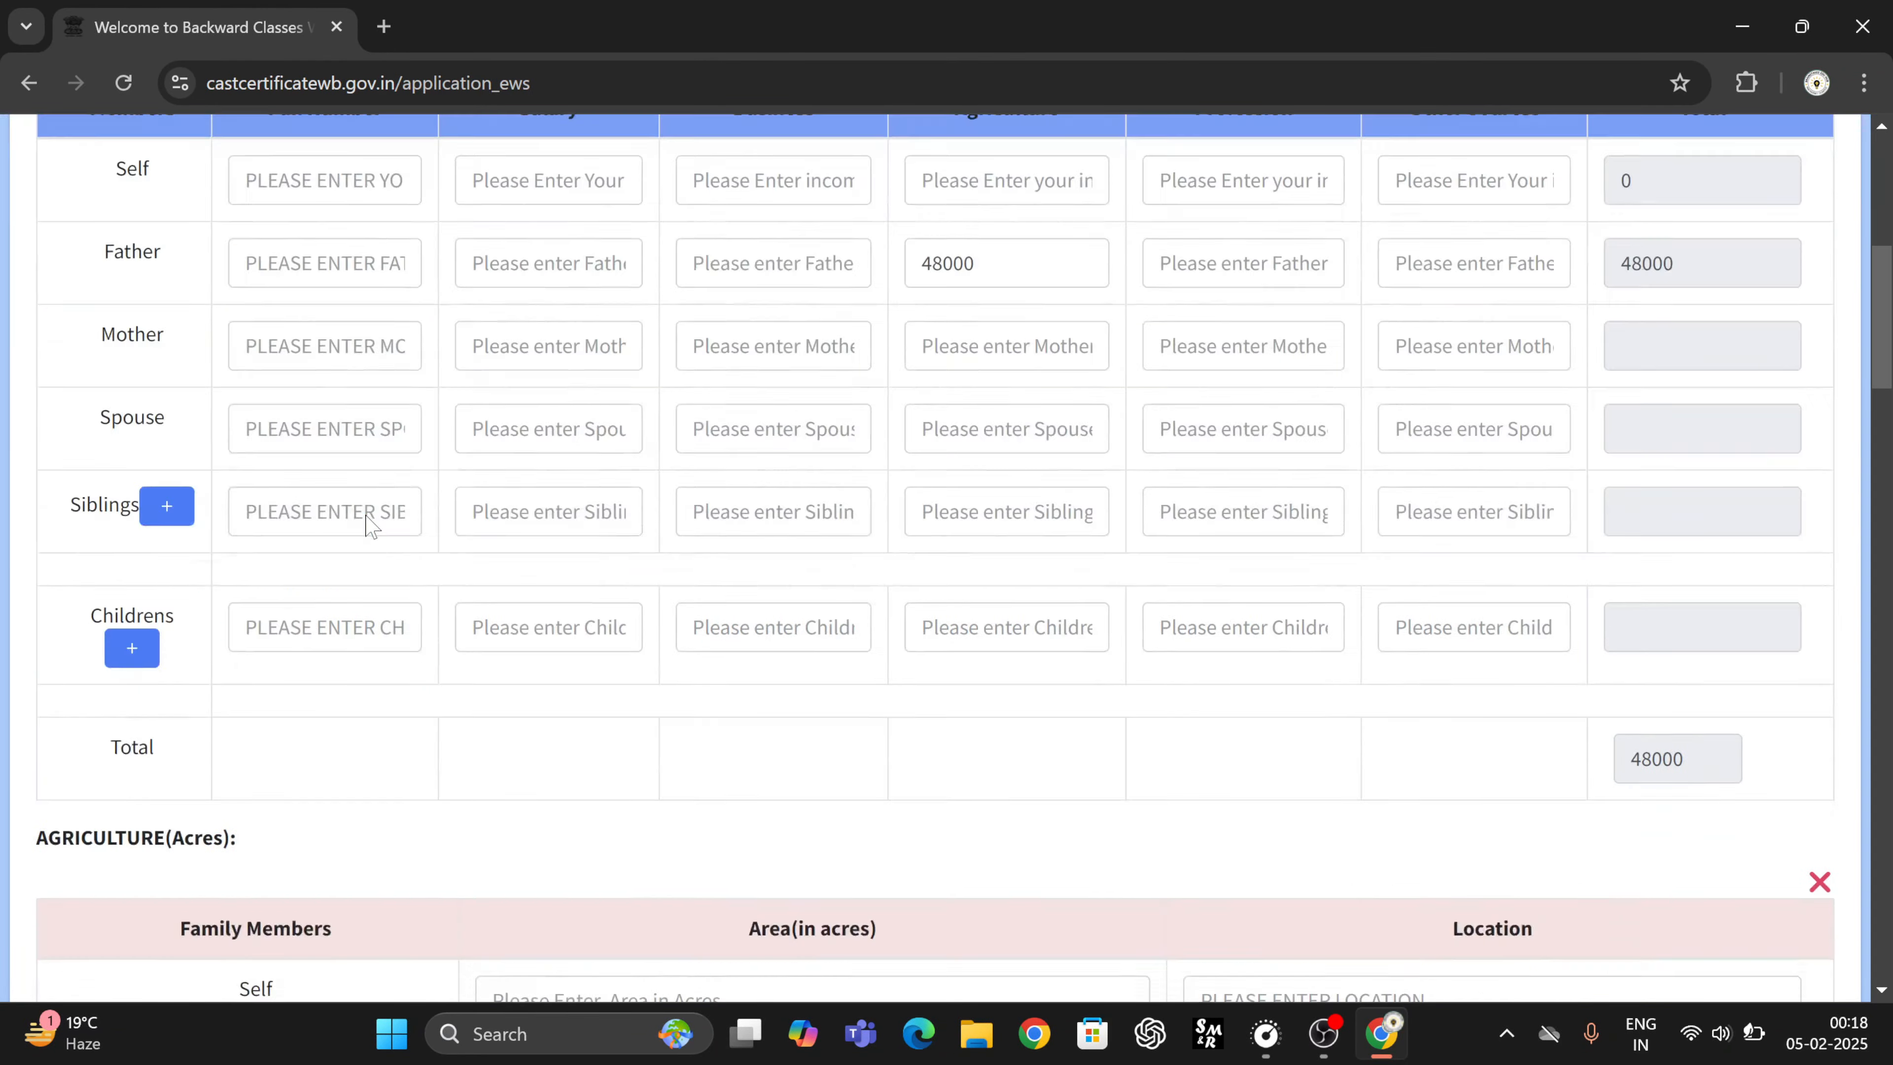
{"action": "scroll", "coordinate": [370, 526], "scroll_direction": "down", "scroll_amount": 5}
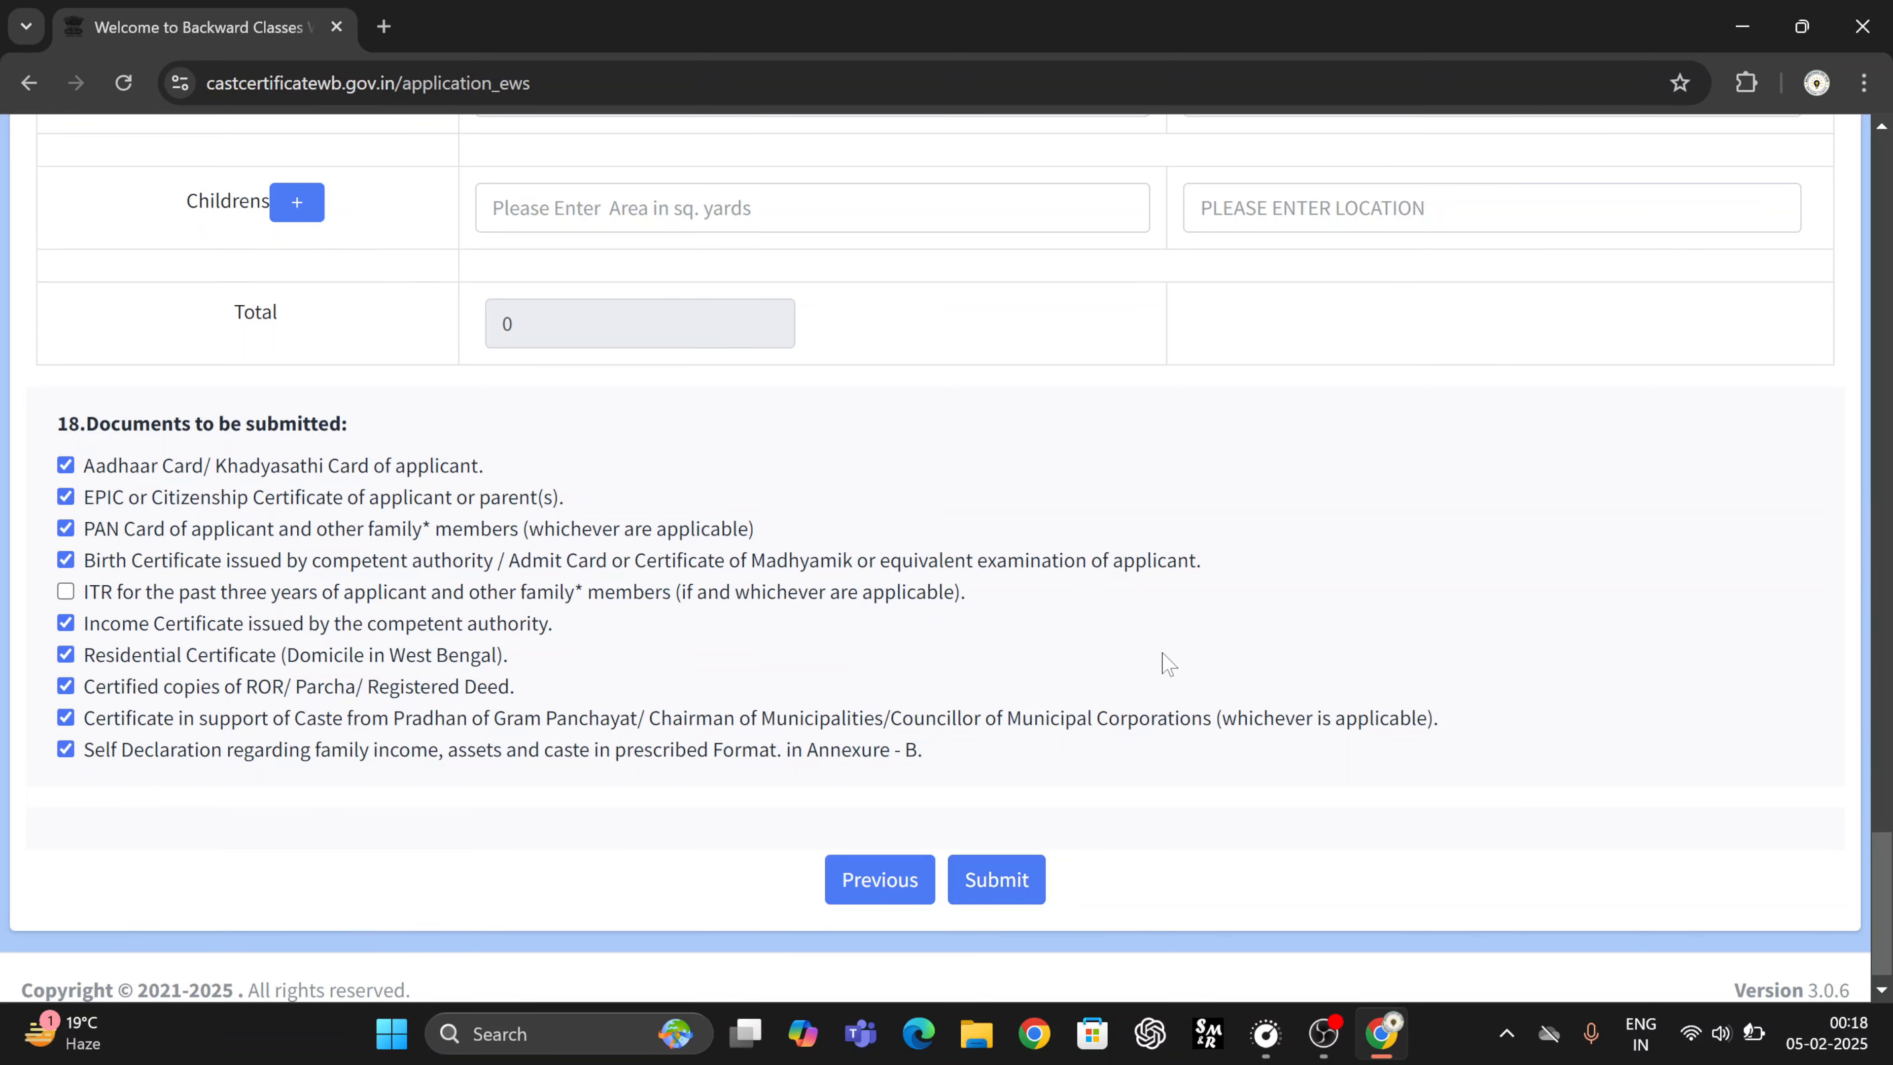
{"action": "scroll", "coordinate": [1081, 642], "scroll_direction": "down", "scroll_amount": 1}
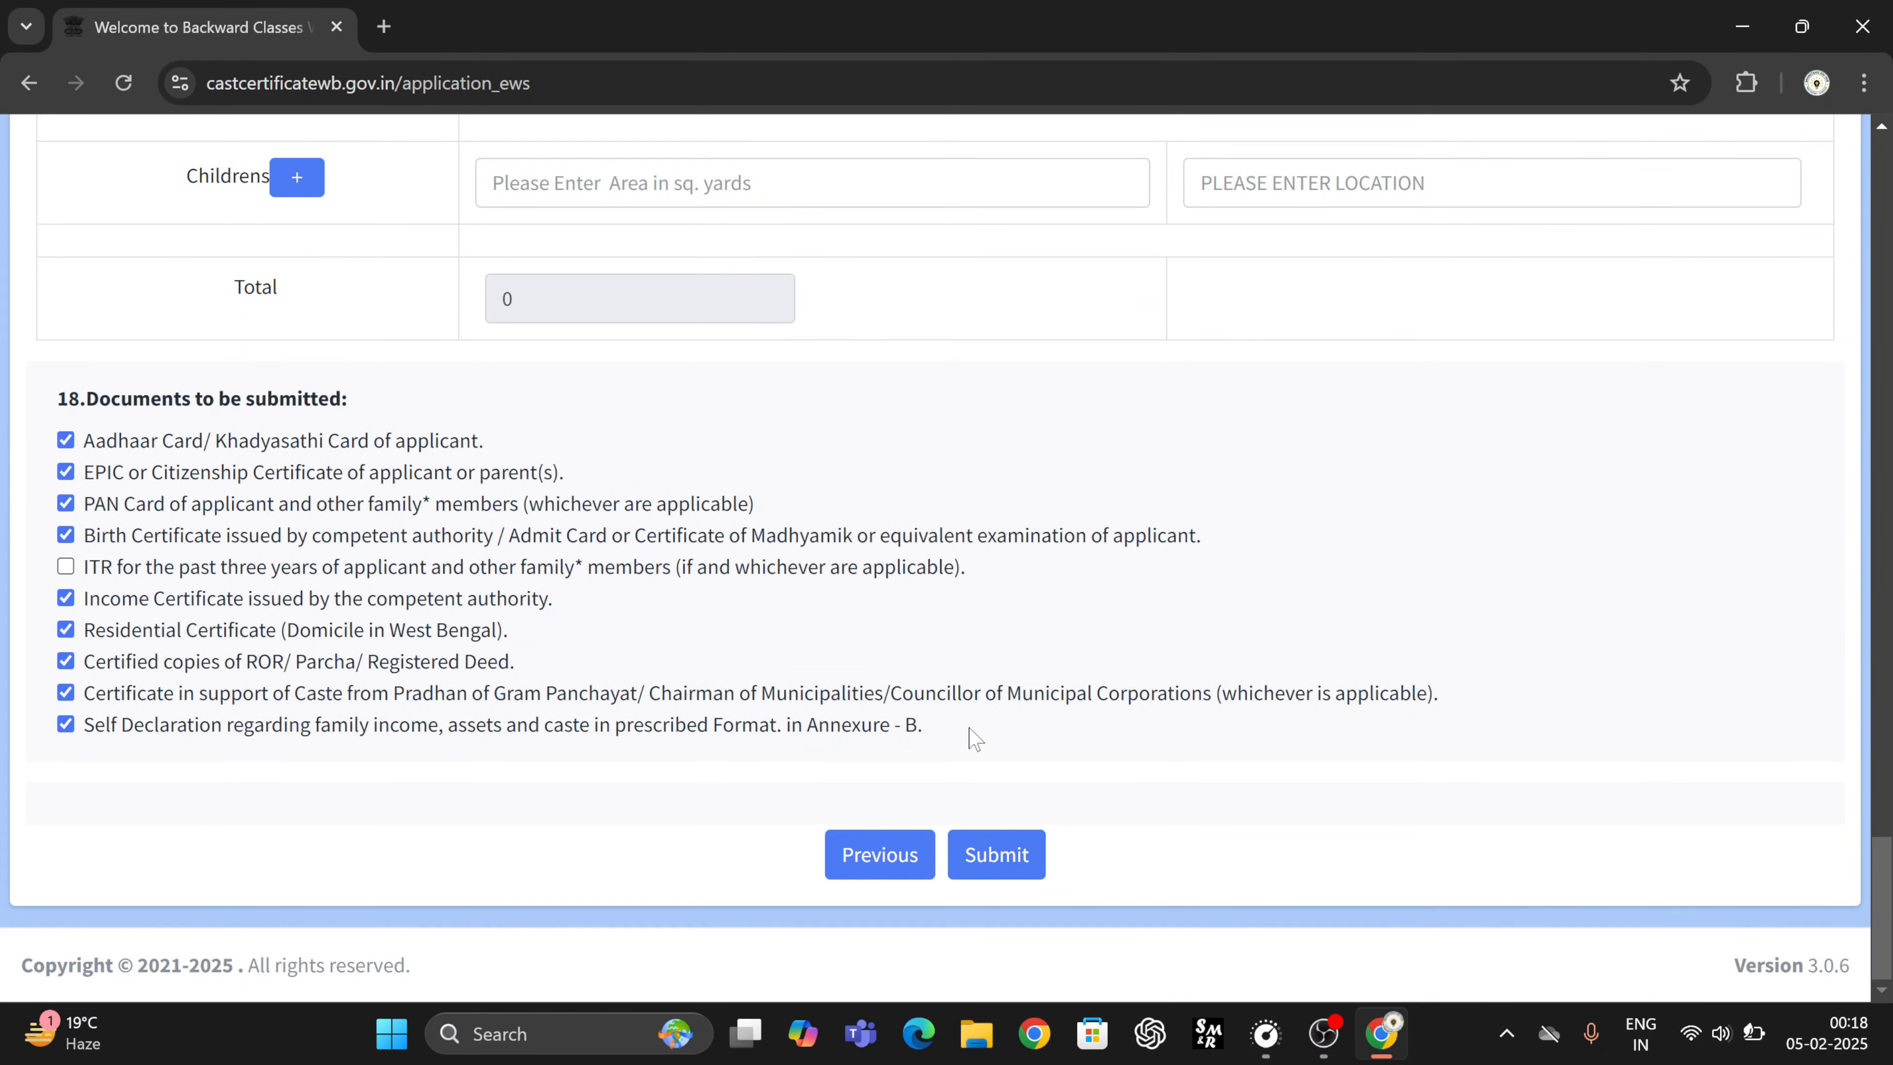
{"action": "scroll", "coordinate": [971, 740], "scroll_direction": "up", "scroll_amount": 3}
{"action": "scroll", "coordinate": [970, 729], "scroll_direction": "up", "scroll_amount": 20}
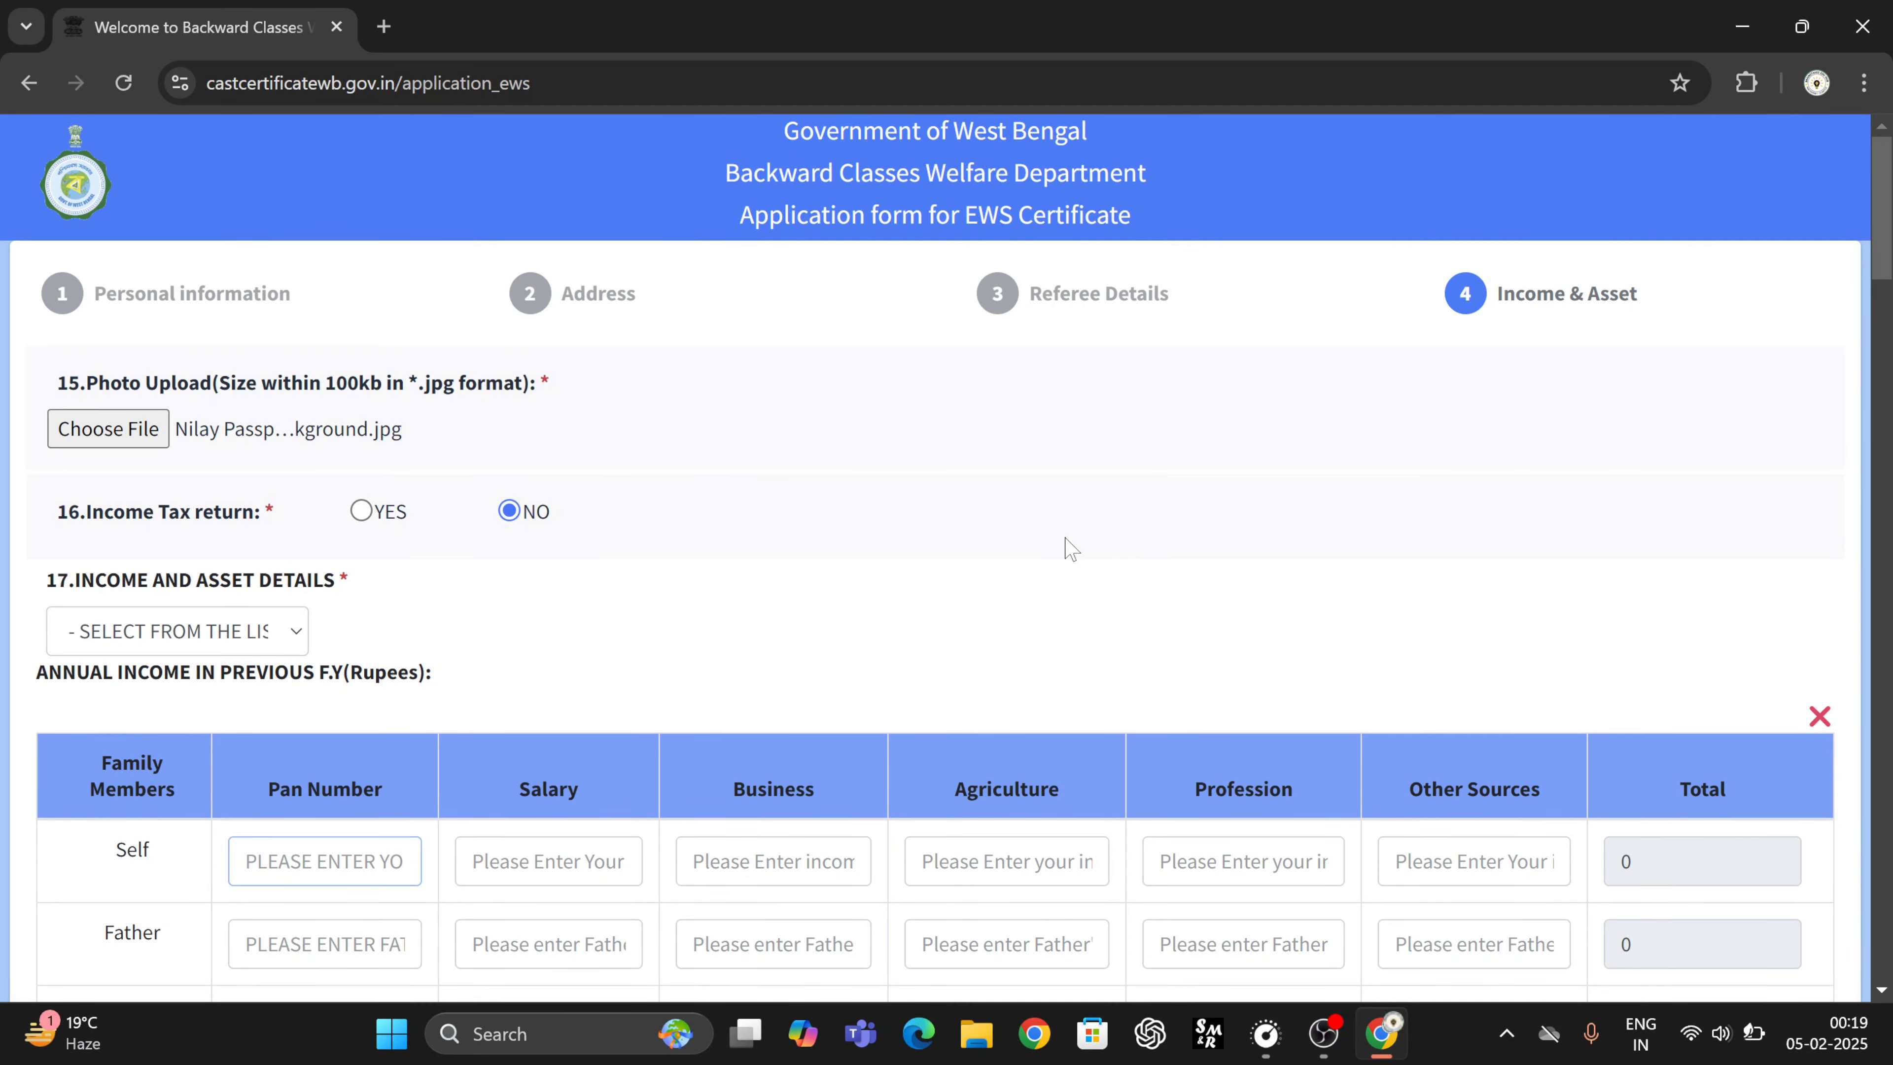
- Review the empty income and plot tables and ticked documents, then submit the EWS application
{"action": "scroll", "coordinate": [1071, 550], "scroll_direction": "down", "scroll_amount": 20}
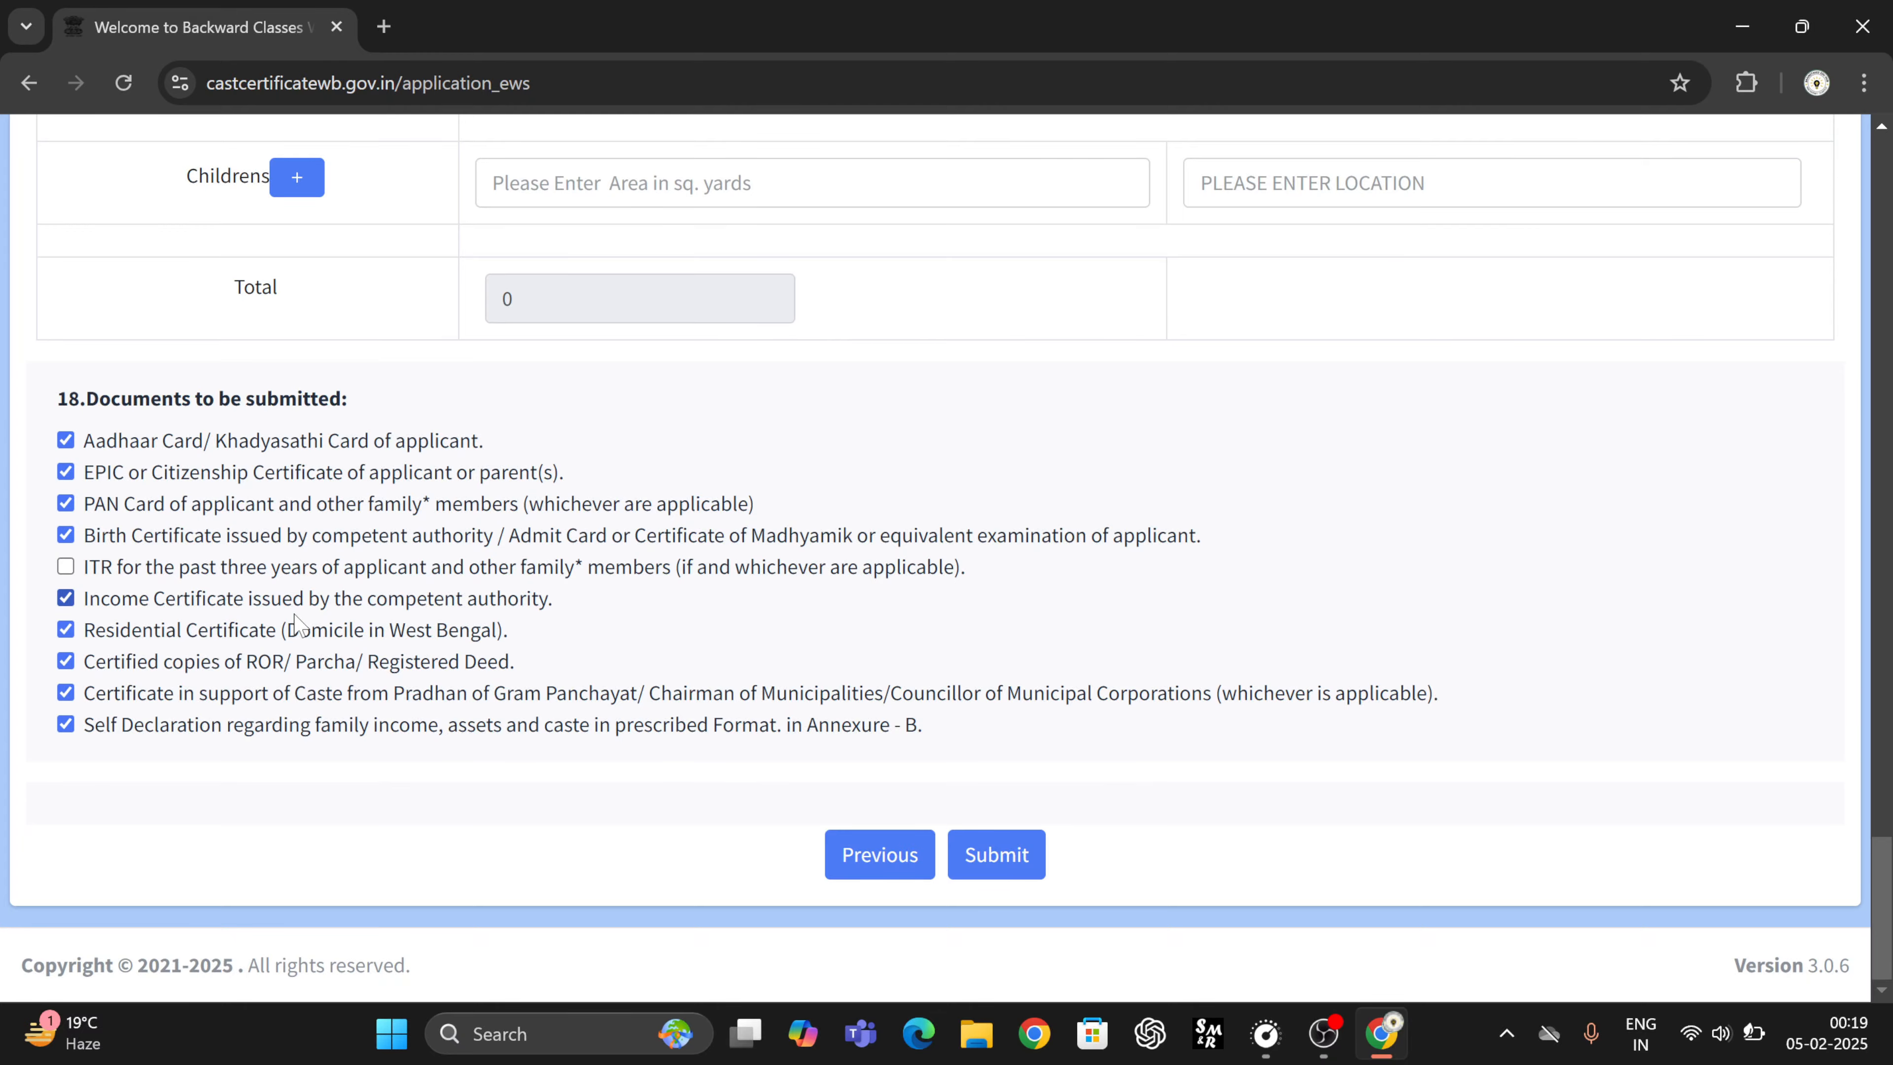
{"action": "scroll", "coordinate": [698, 499], "scroll_direction": "up", "scroll_amount": 20}
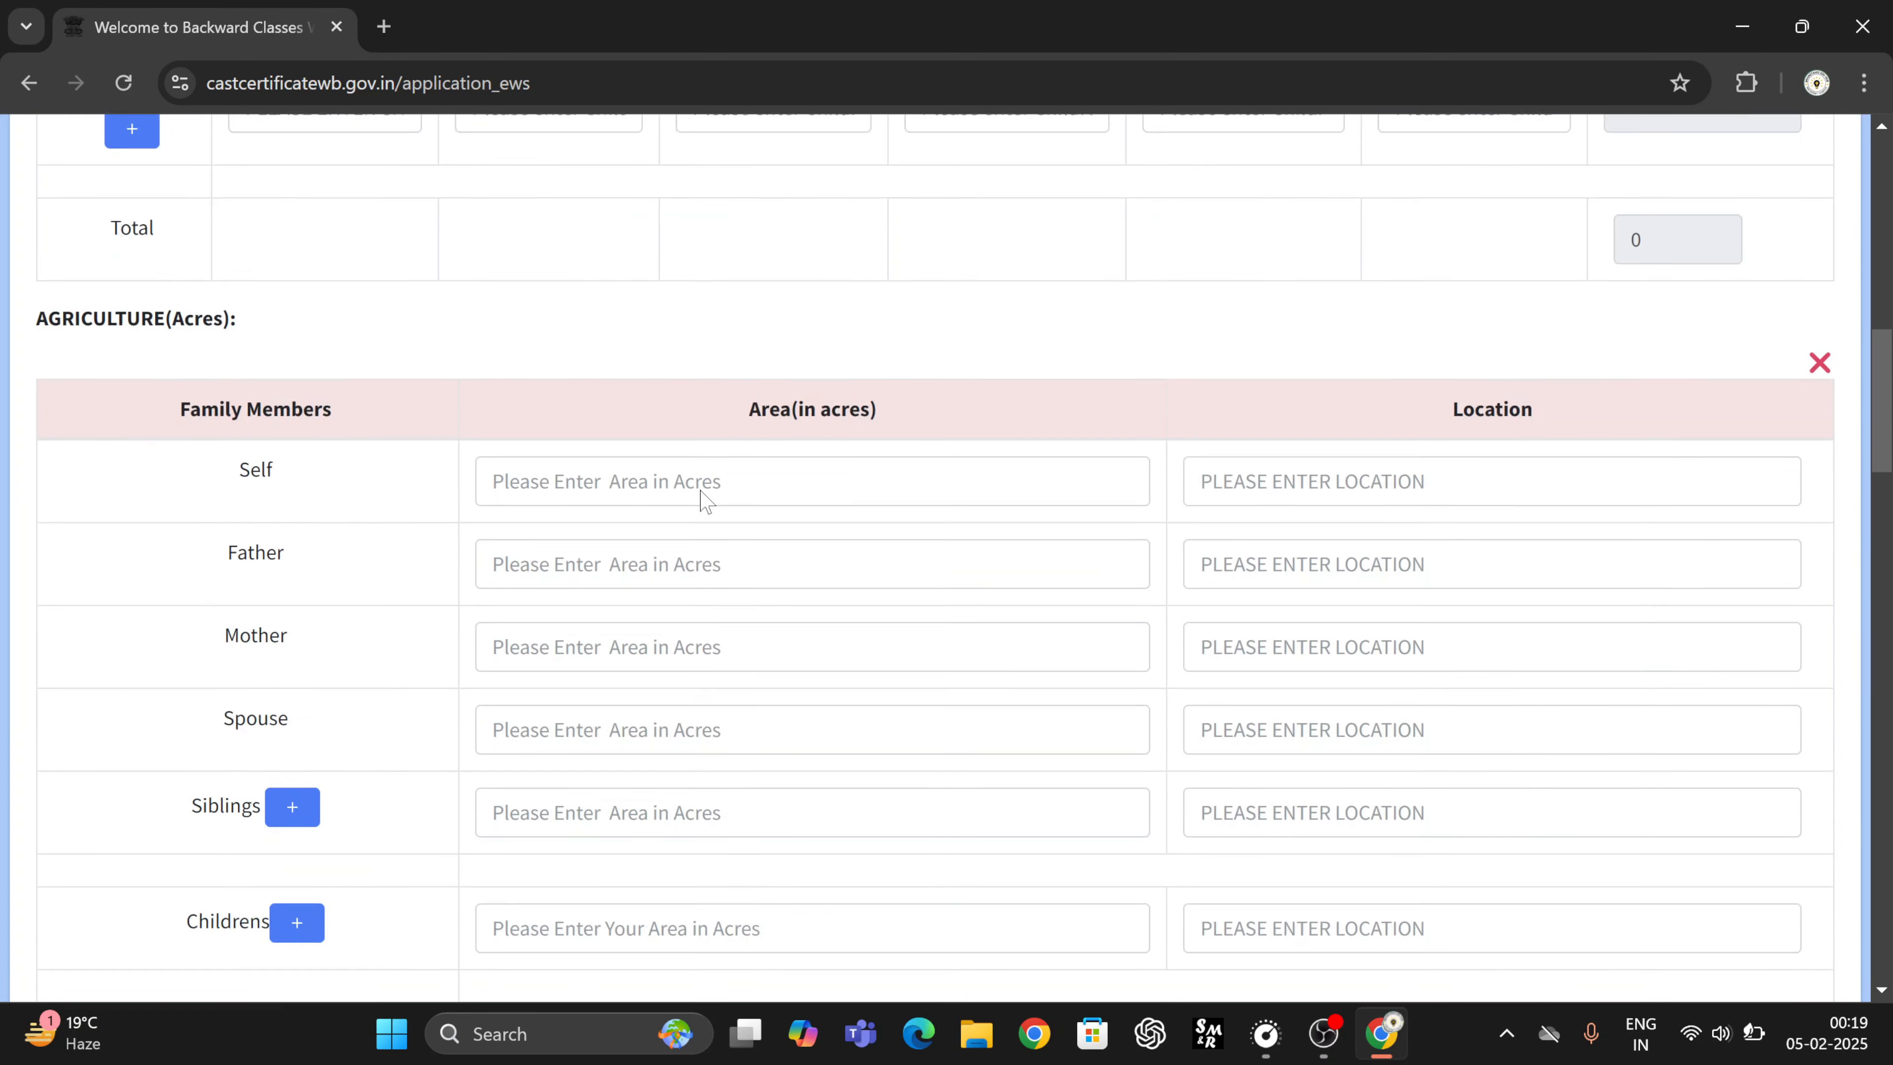
{"action": "scroll", "coordinate": [700, 499], "scroll_direction": "up", "scroll_amount": 10}
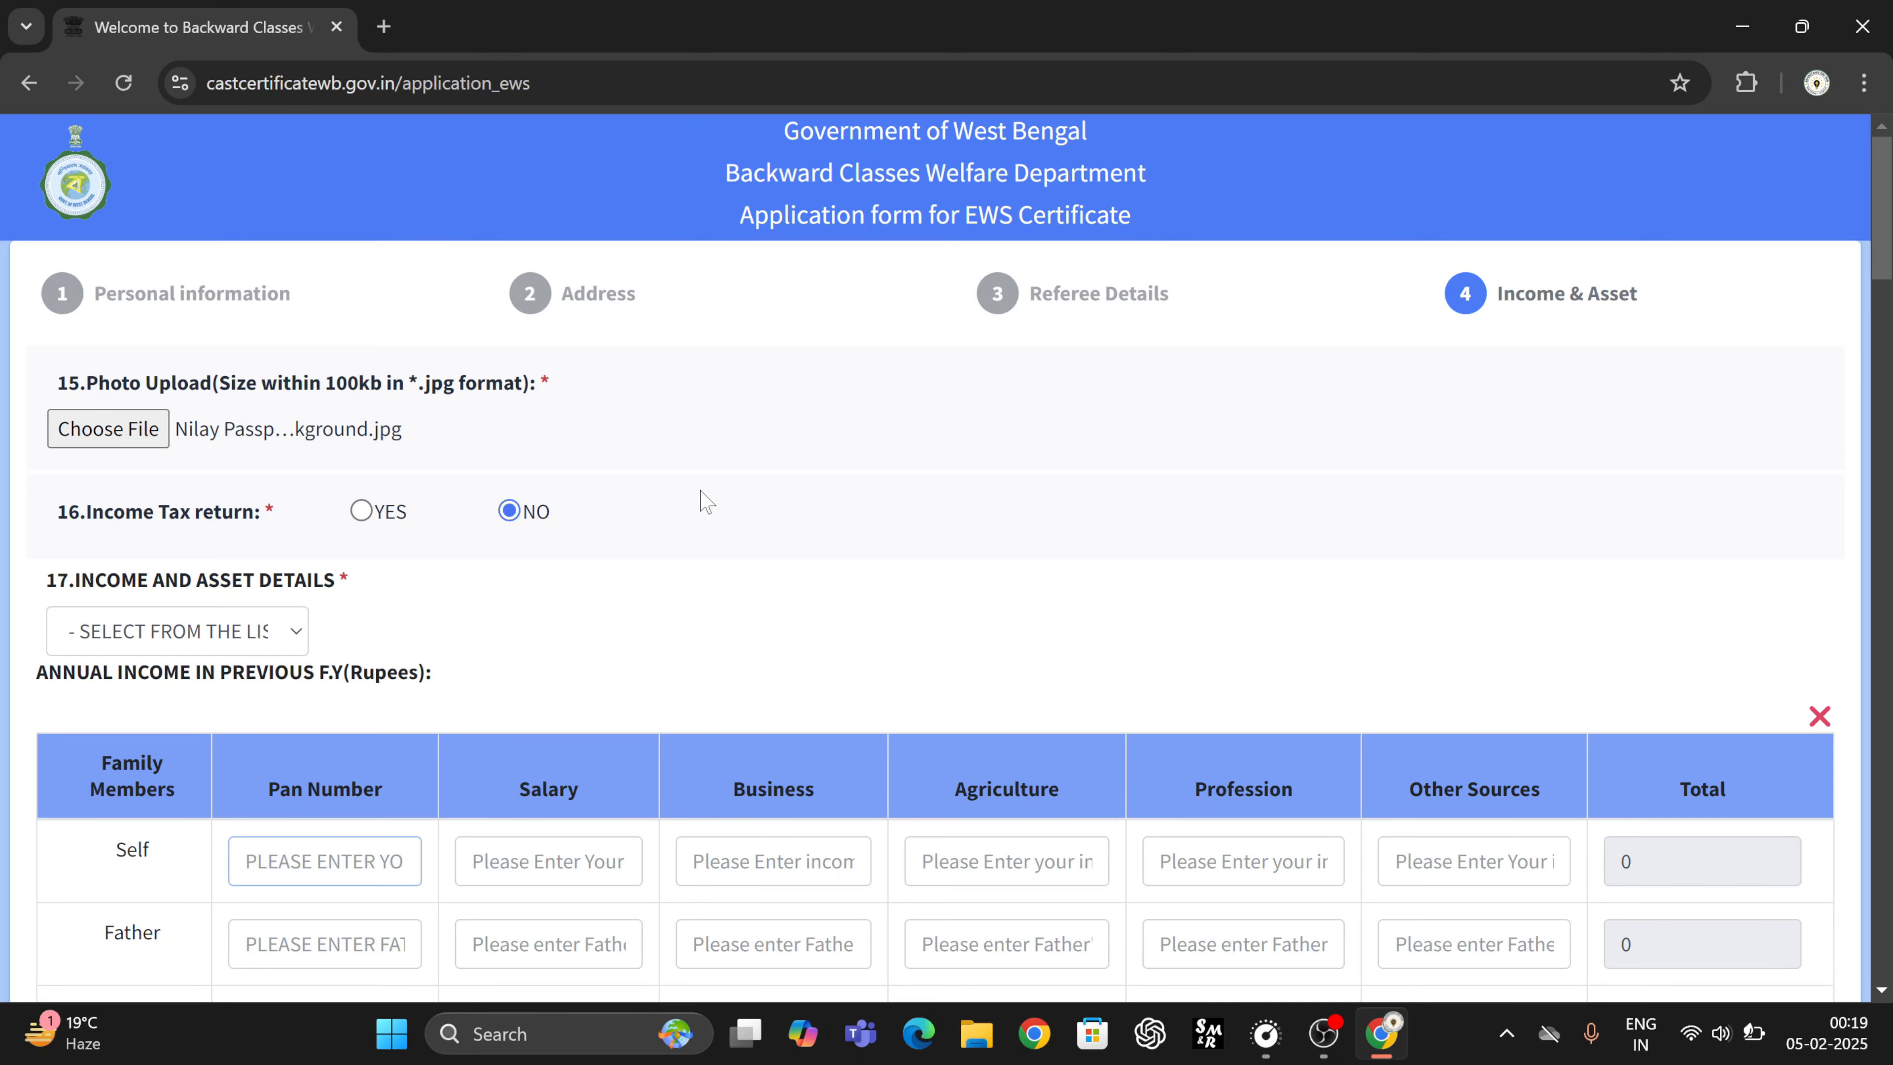
{"action": "scroll", "coordinate": [685, 656], "scroll_direction": "down", "scroll_amount": 4}
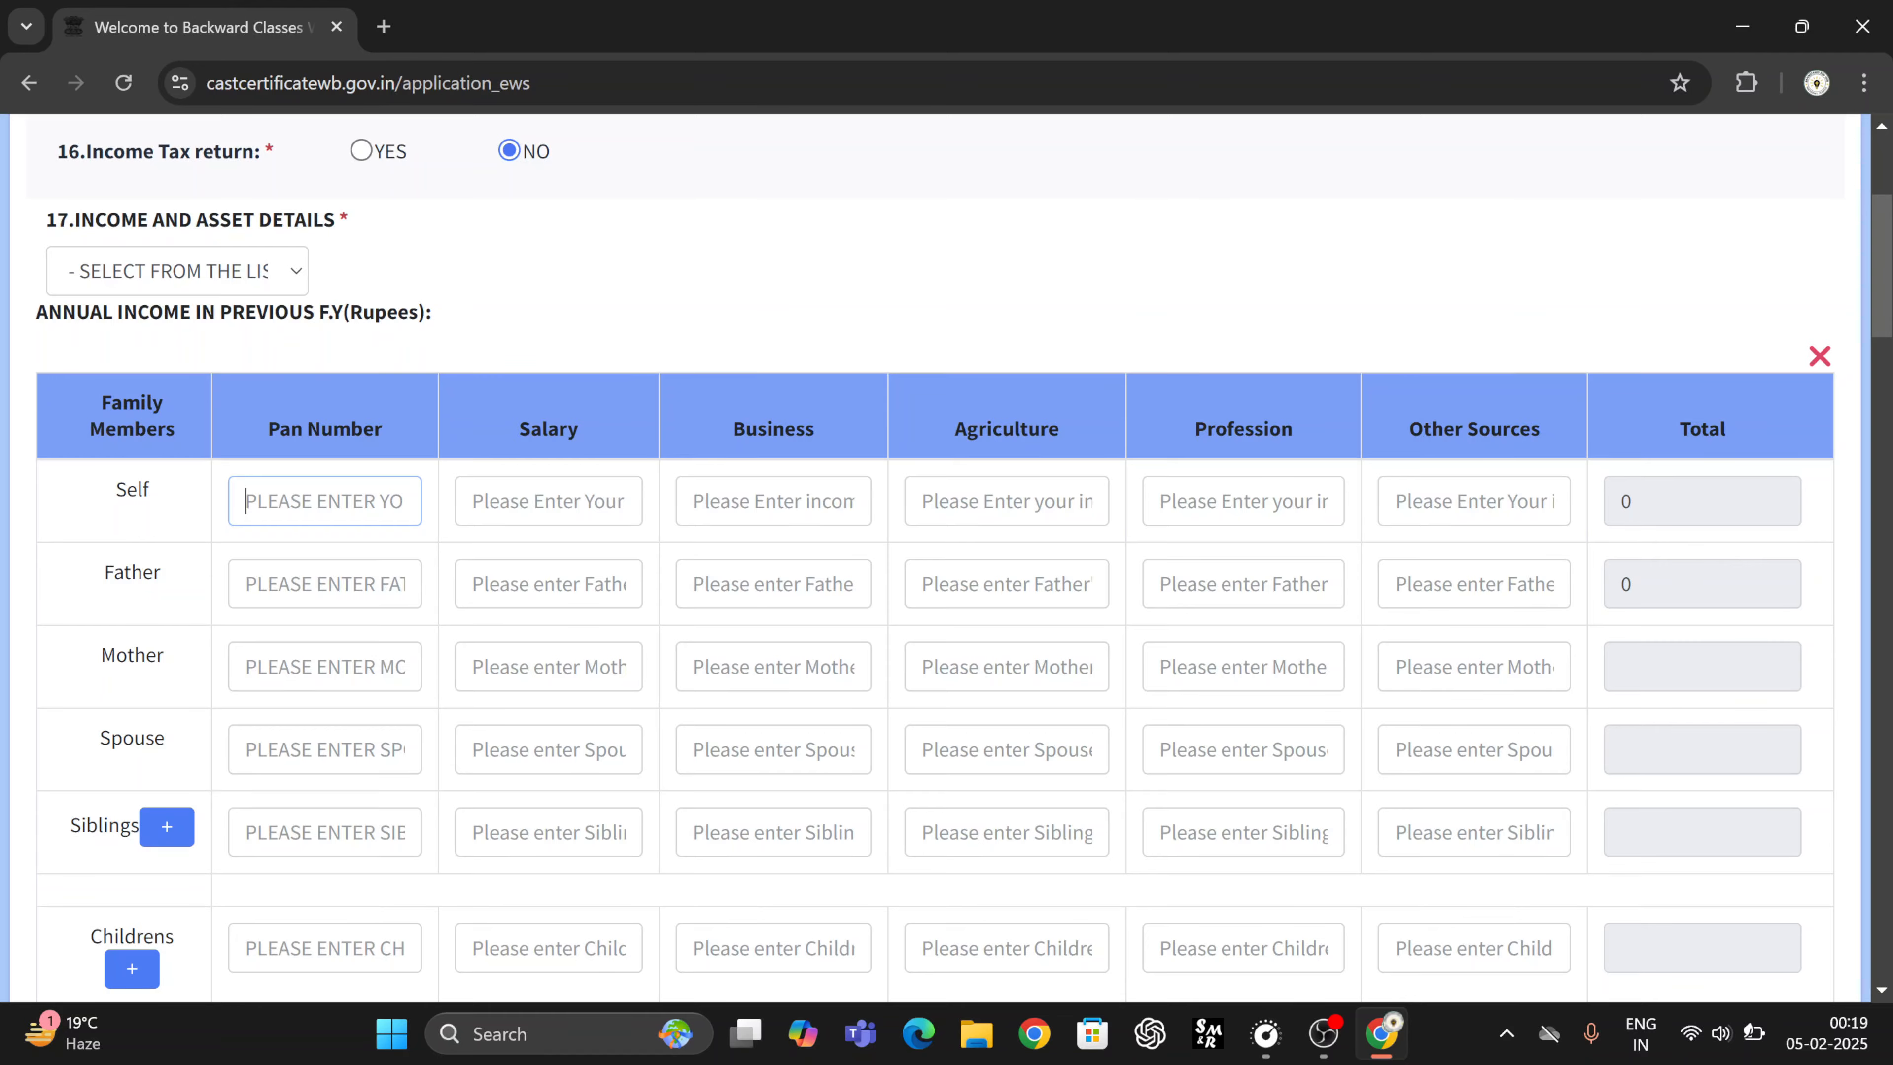
{"action": "scroll", "coordinate": [697, 666], "scroll_direction": "down", "scroll_amount": 20}
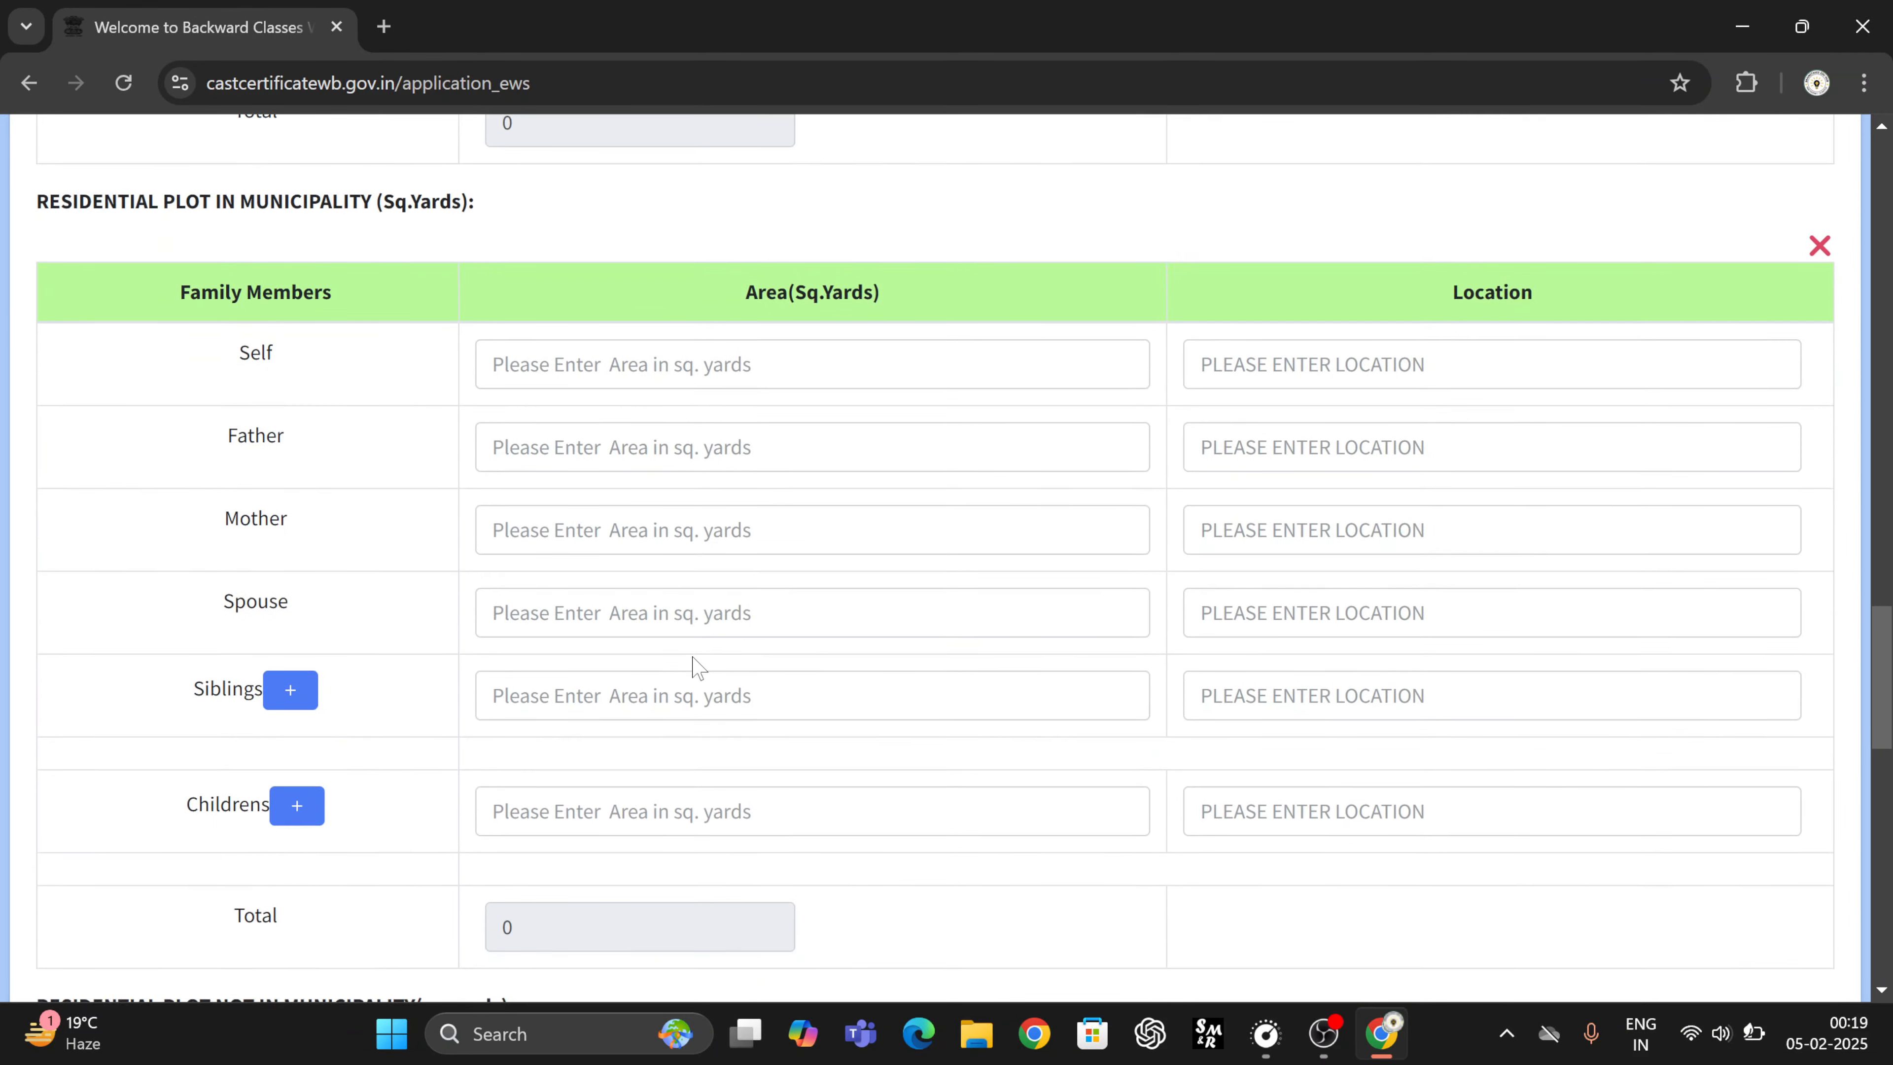
{"action": "scroll", "coordinate": [697, 666], "scroll_direction": "up", "scroll_amount": 3}
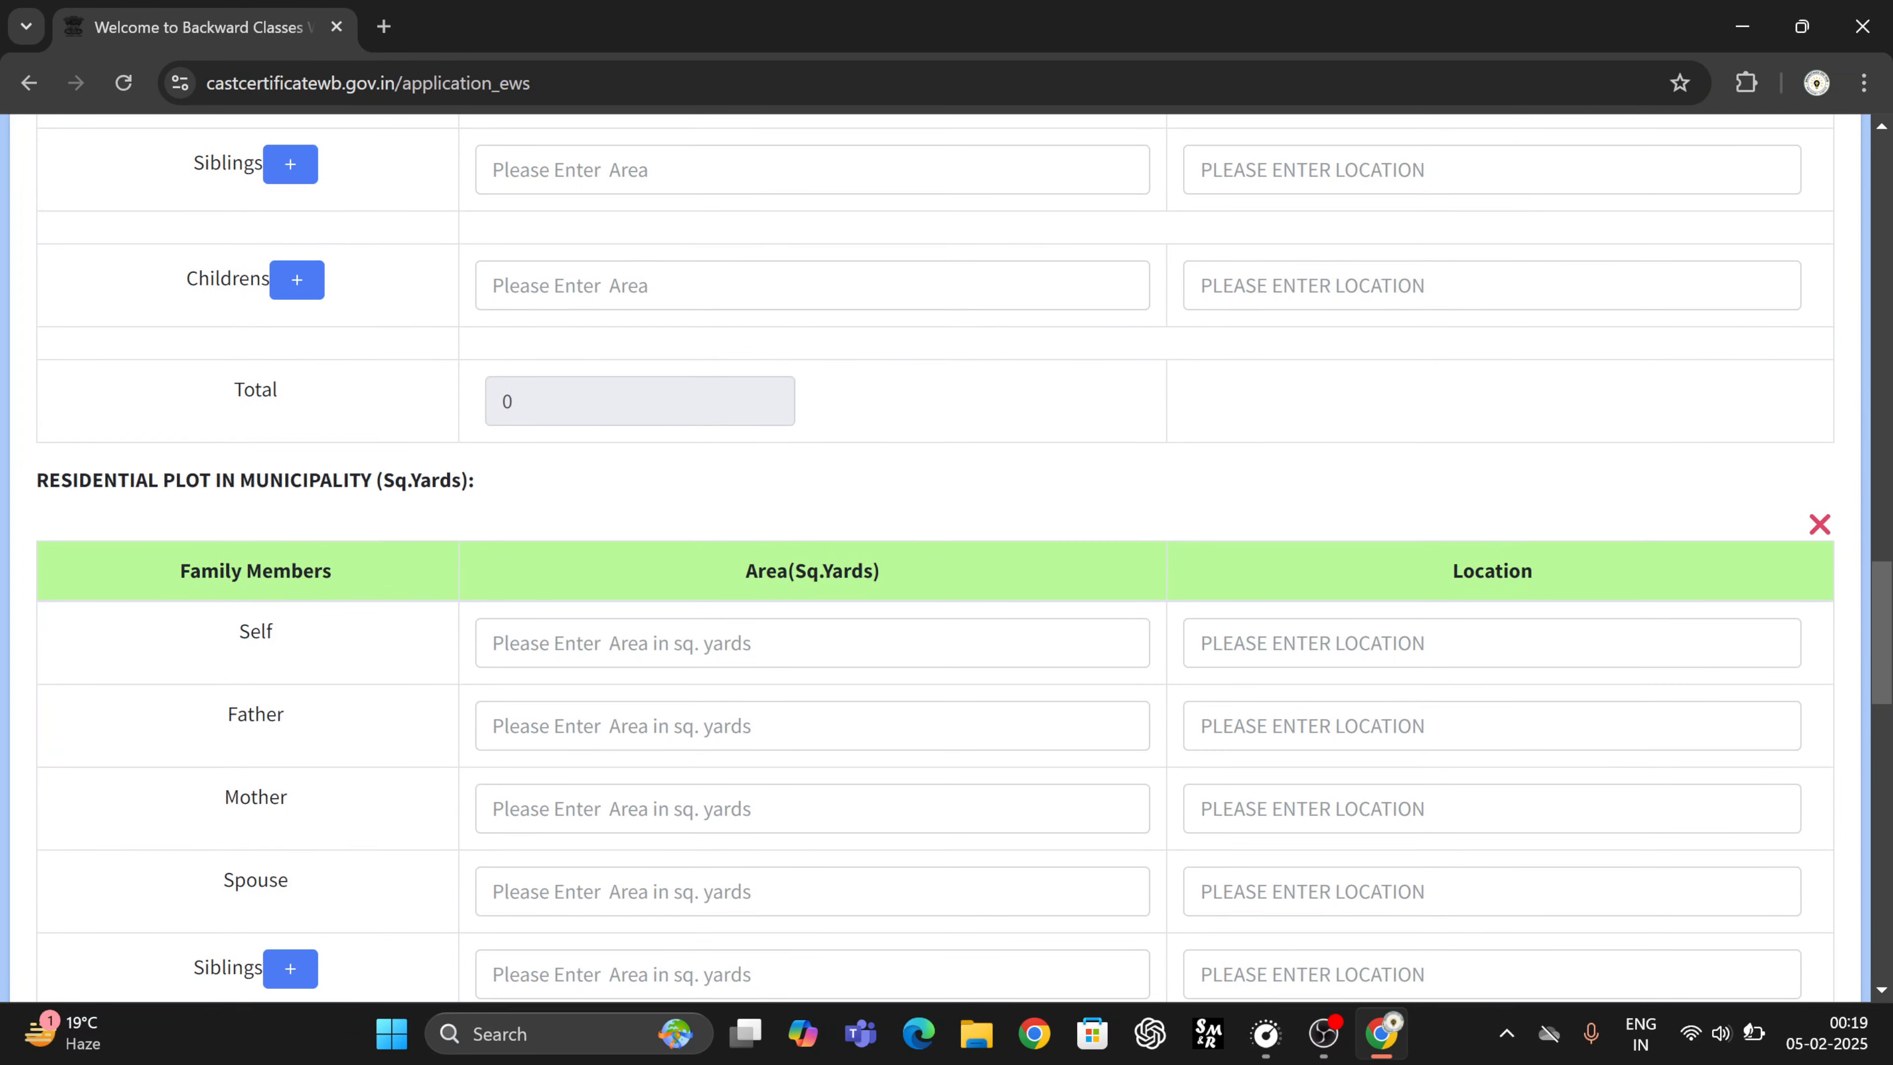
{"action": "scroll", "coordinate": [976, 802], "scroll_direction": "down", "scroll_amount": 10}
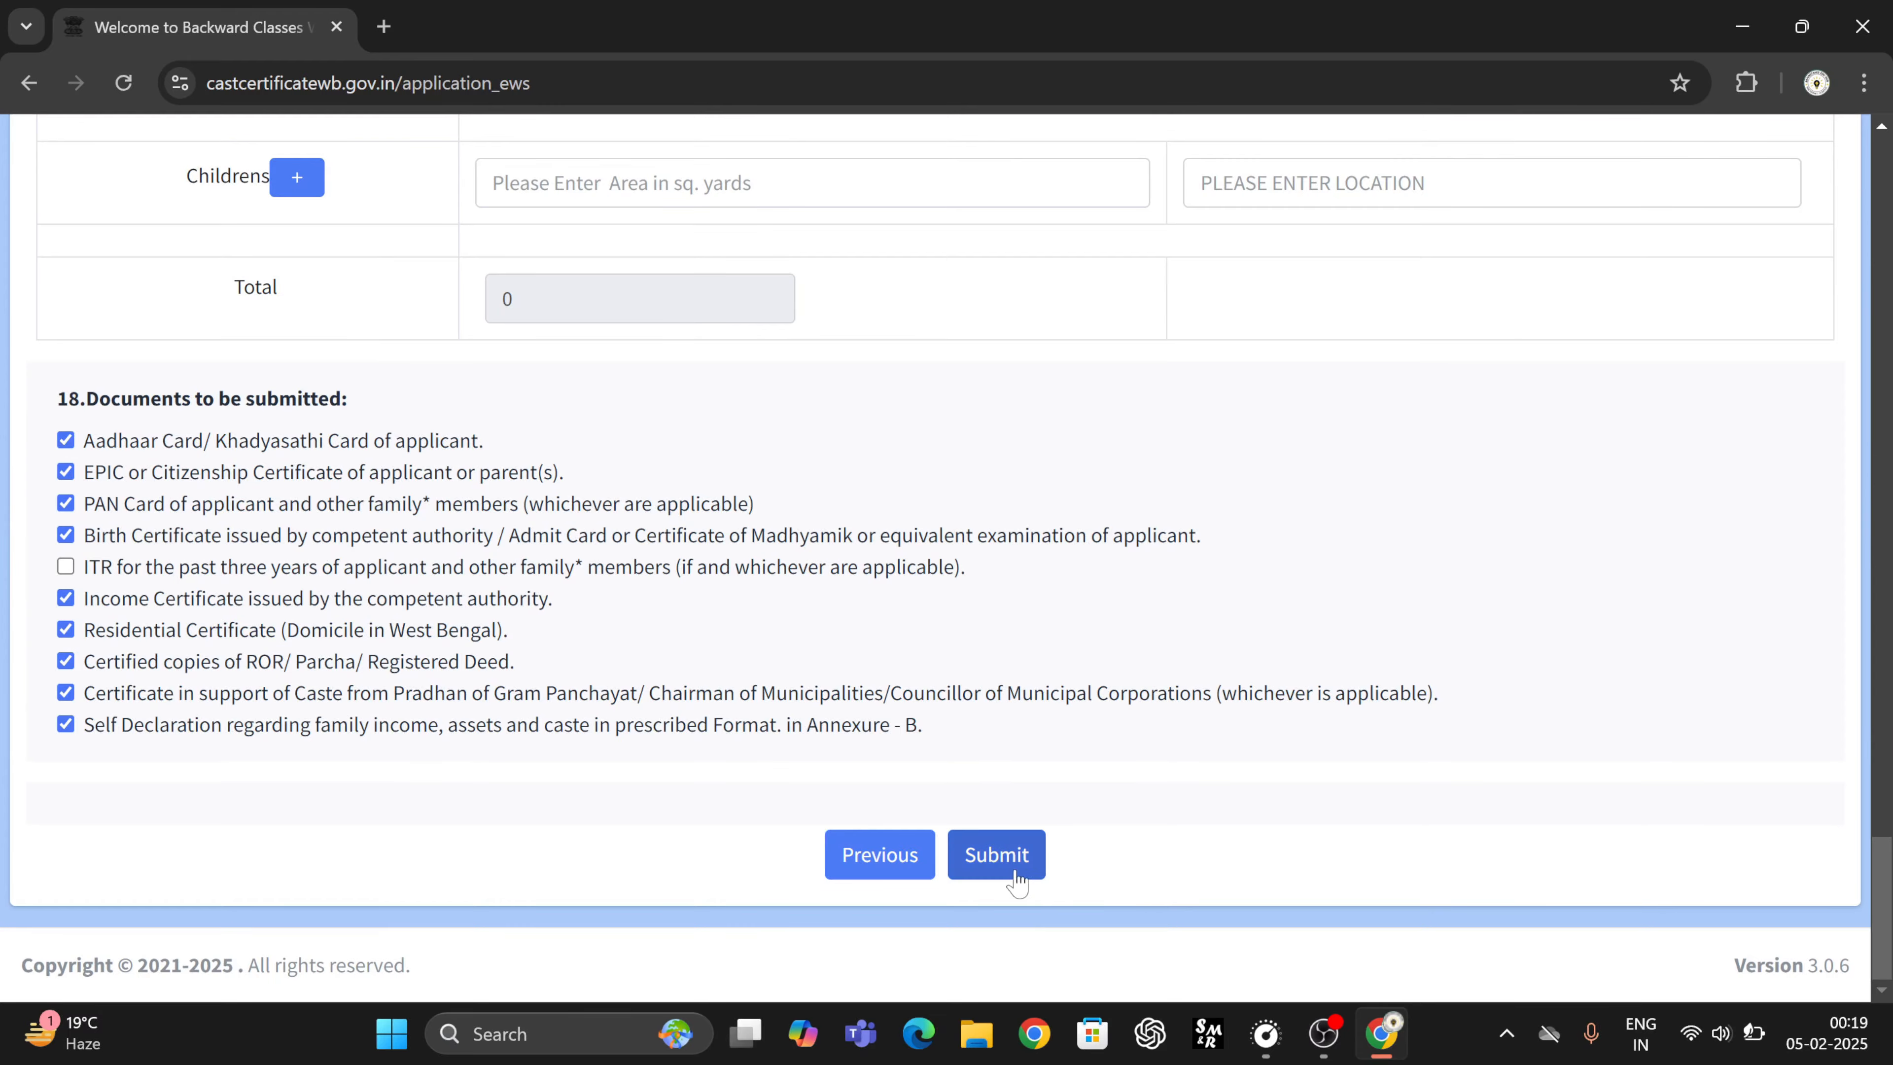
{"action": "left_click", "coordinate": [1018, 882]}
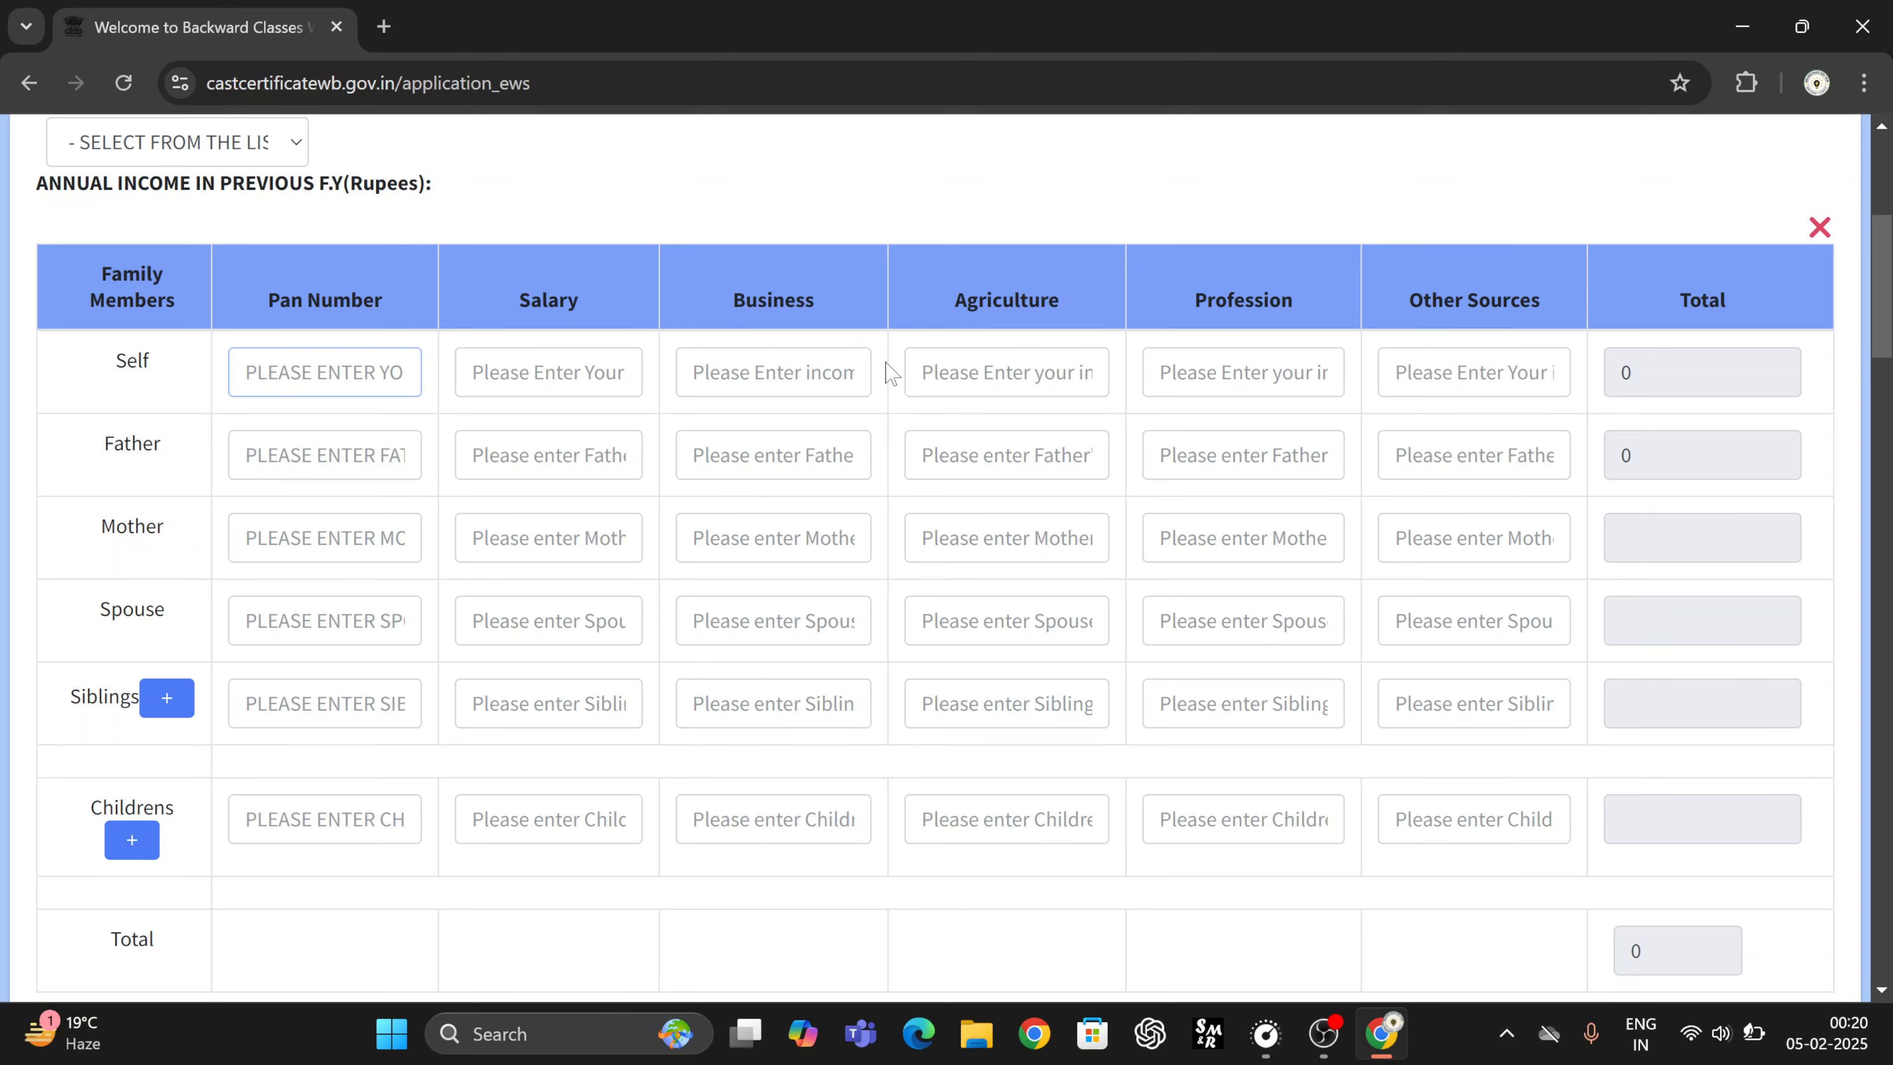
{"action": "scroll", "coordinate": [887, 373], "scroll_direction": "up", "scroll_amount": 4}
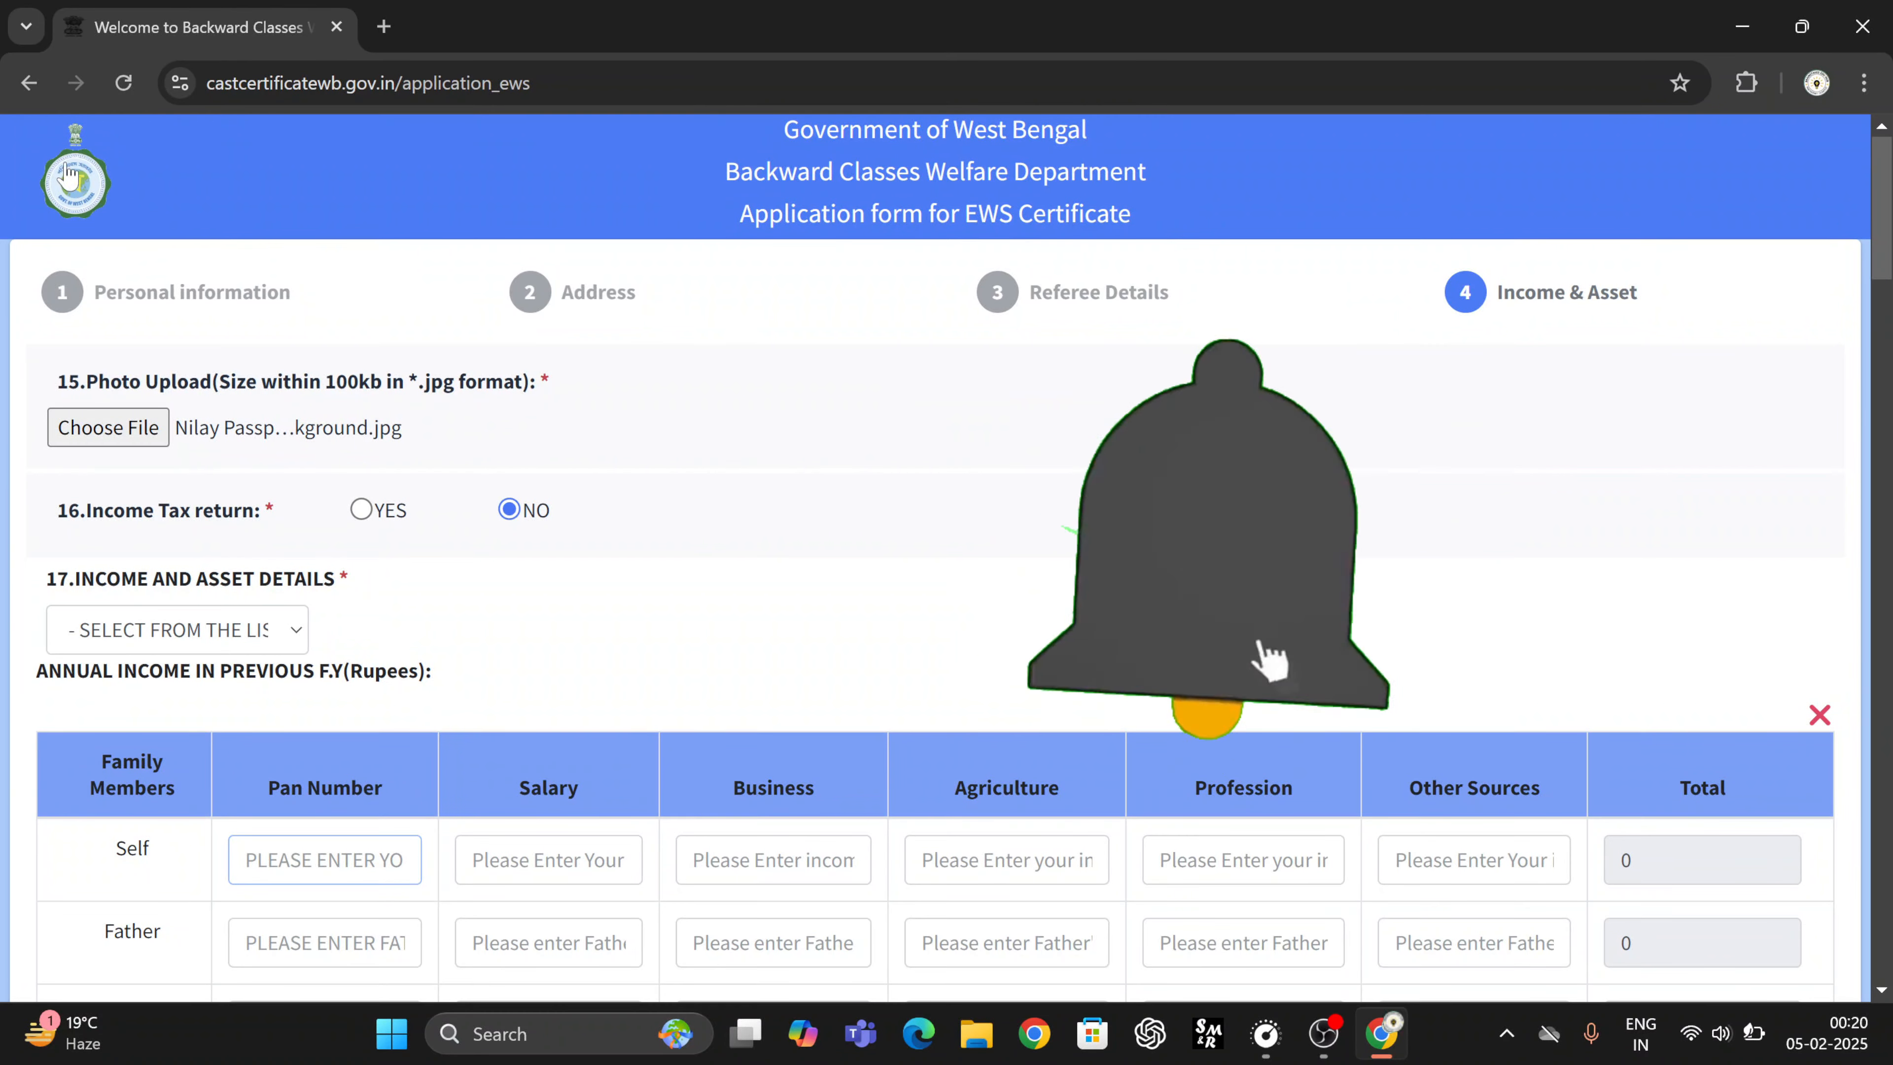
- Try an EWS Application Check search, dismiss the Invalid warning, and return to the portal home page
{"action": "left_click", "coordinate": [35, 97]}
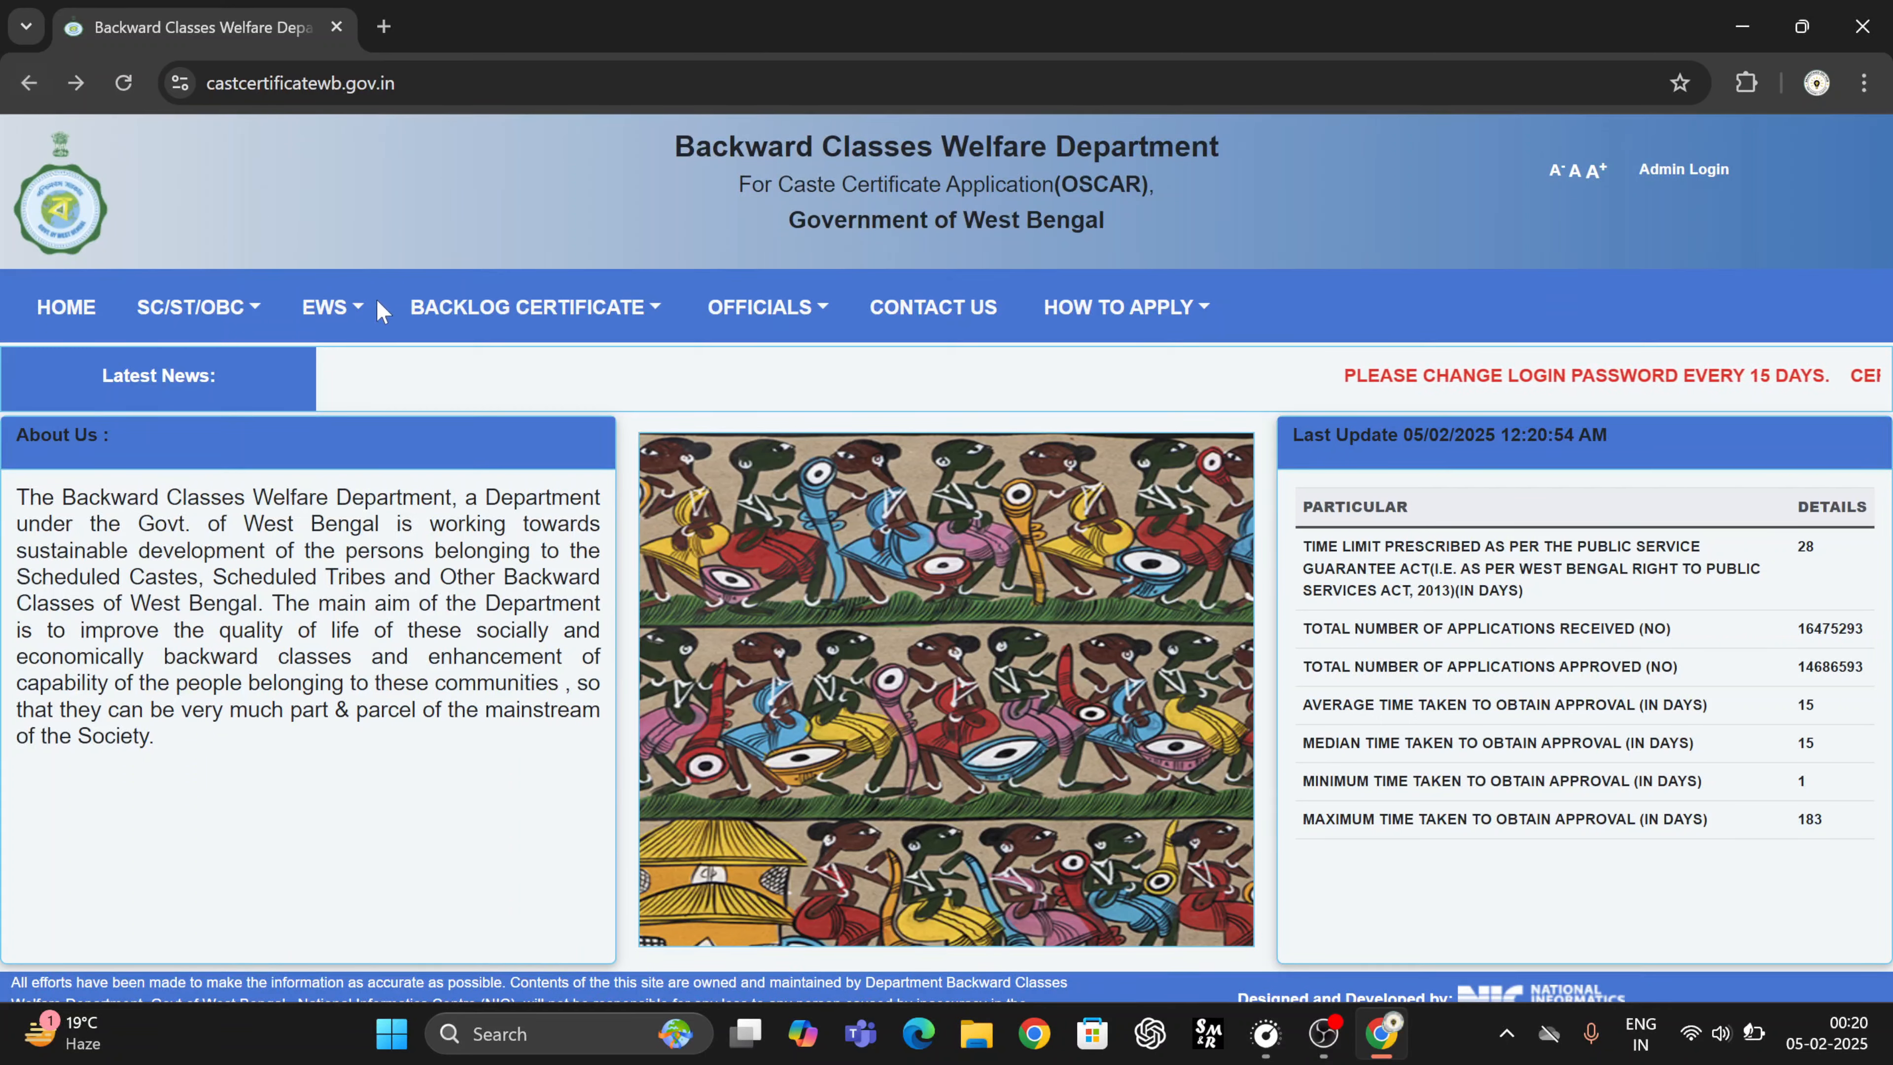
{"action": "mouse_move", "coordinate": [327, 308]}
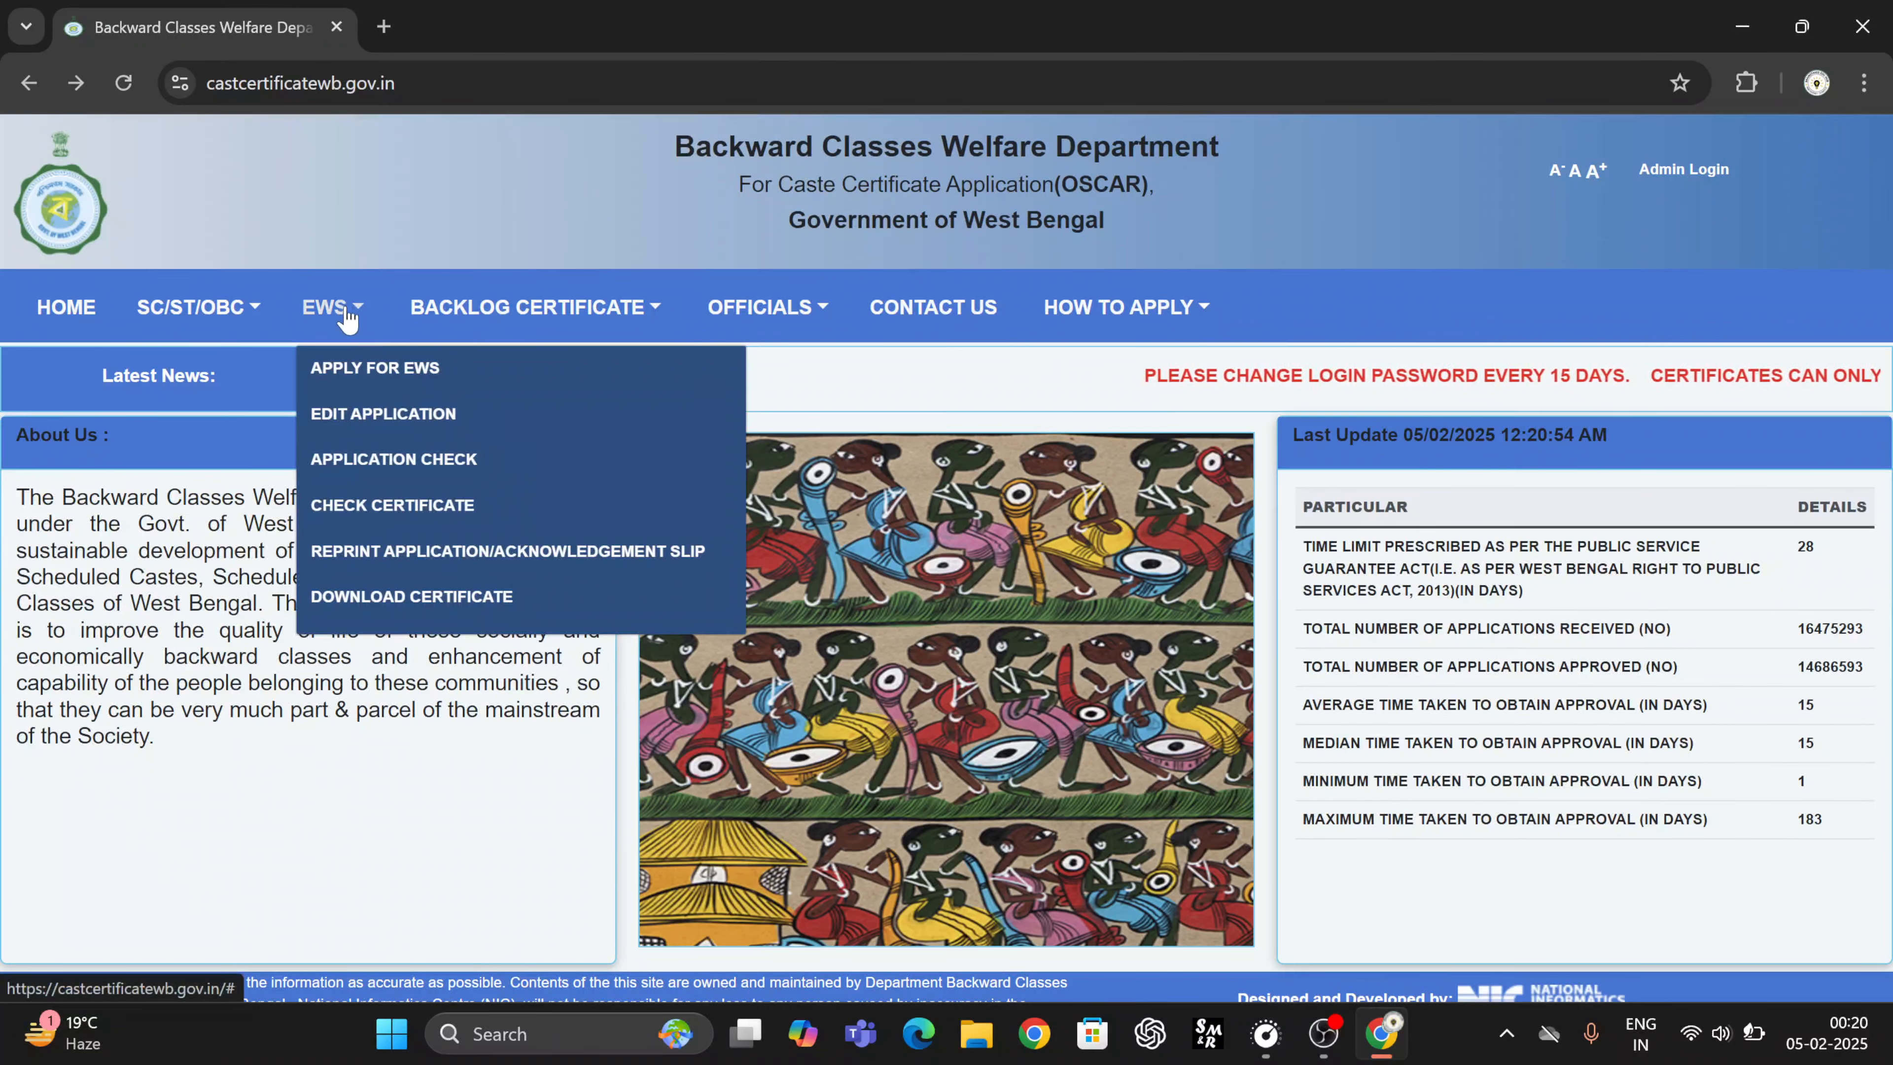
{"action": "left_click", "coordinate": [376, 460]}
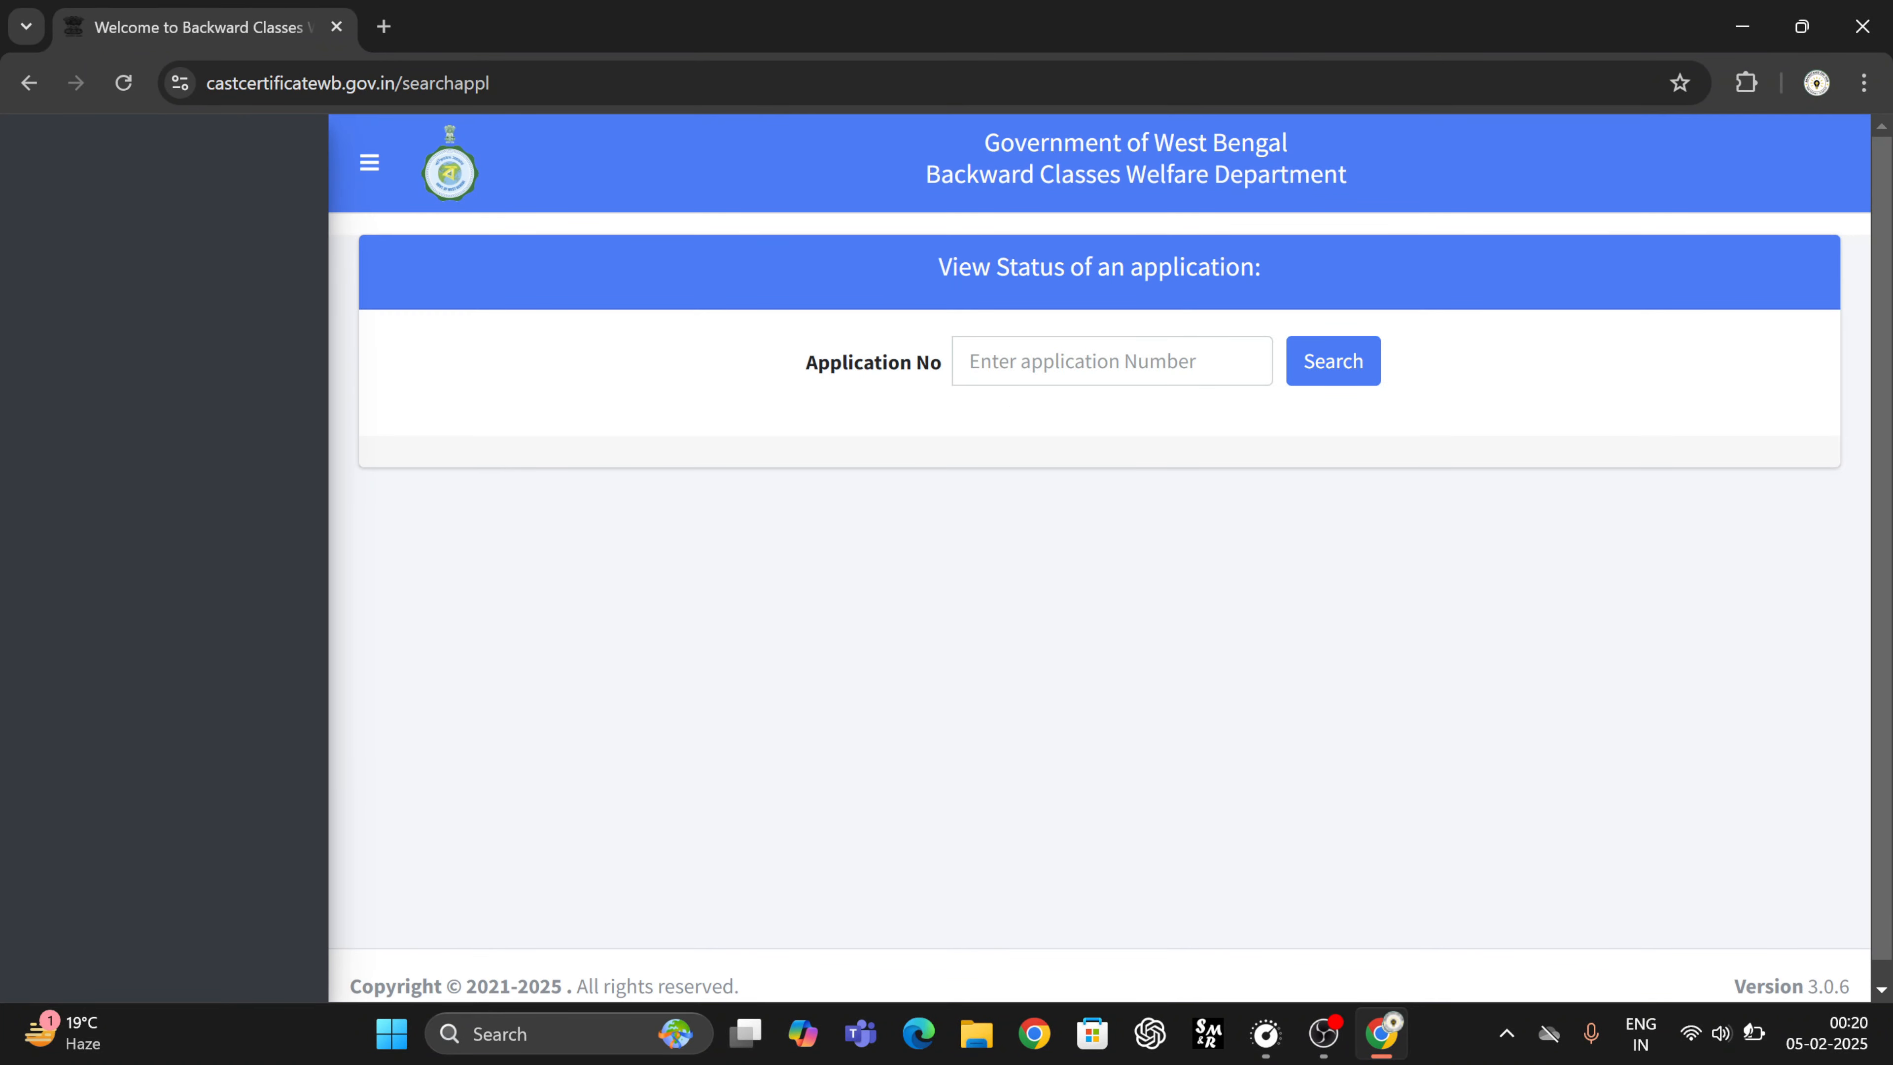
{"action": "left_click", "coordinate": [1373, 365]}
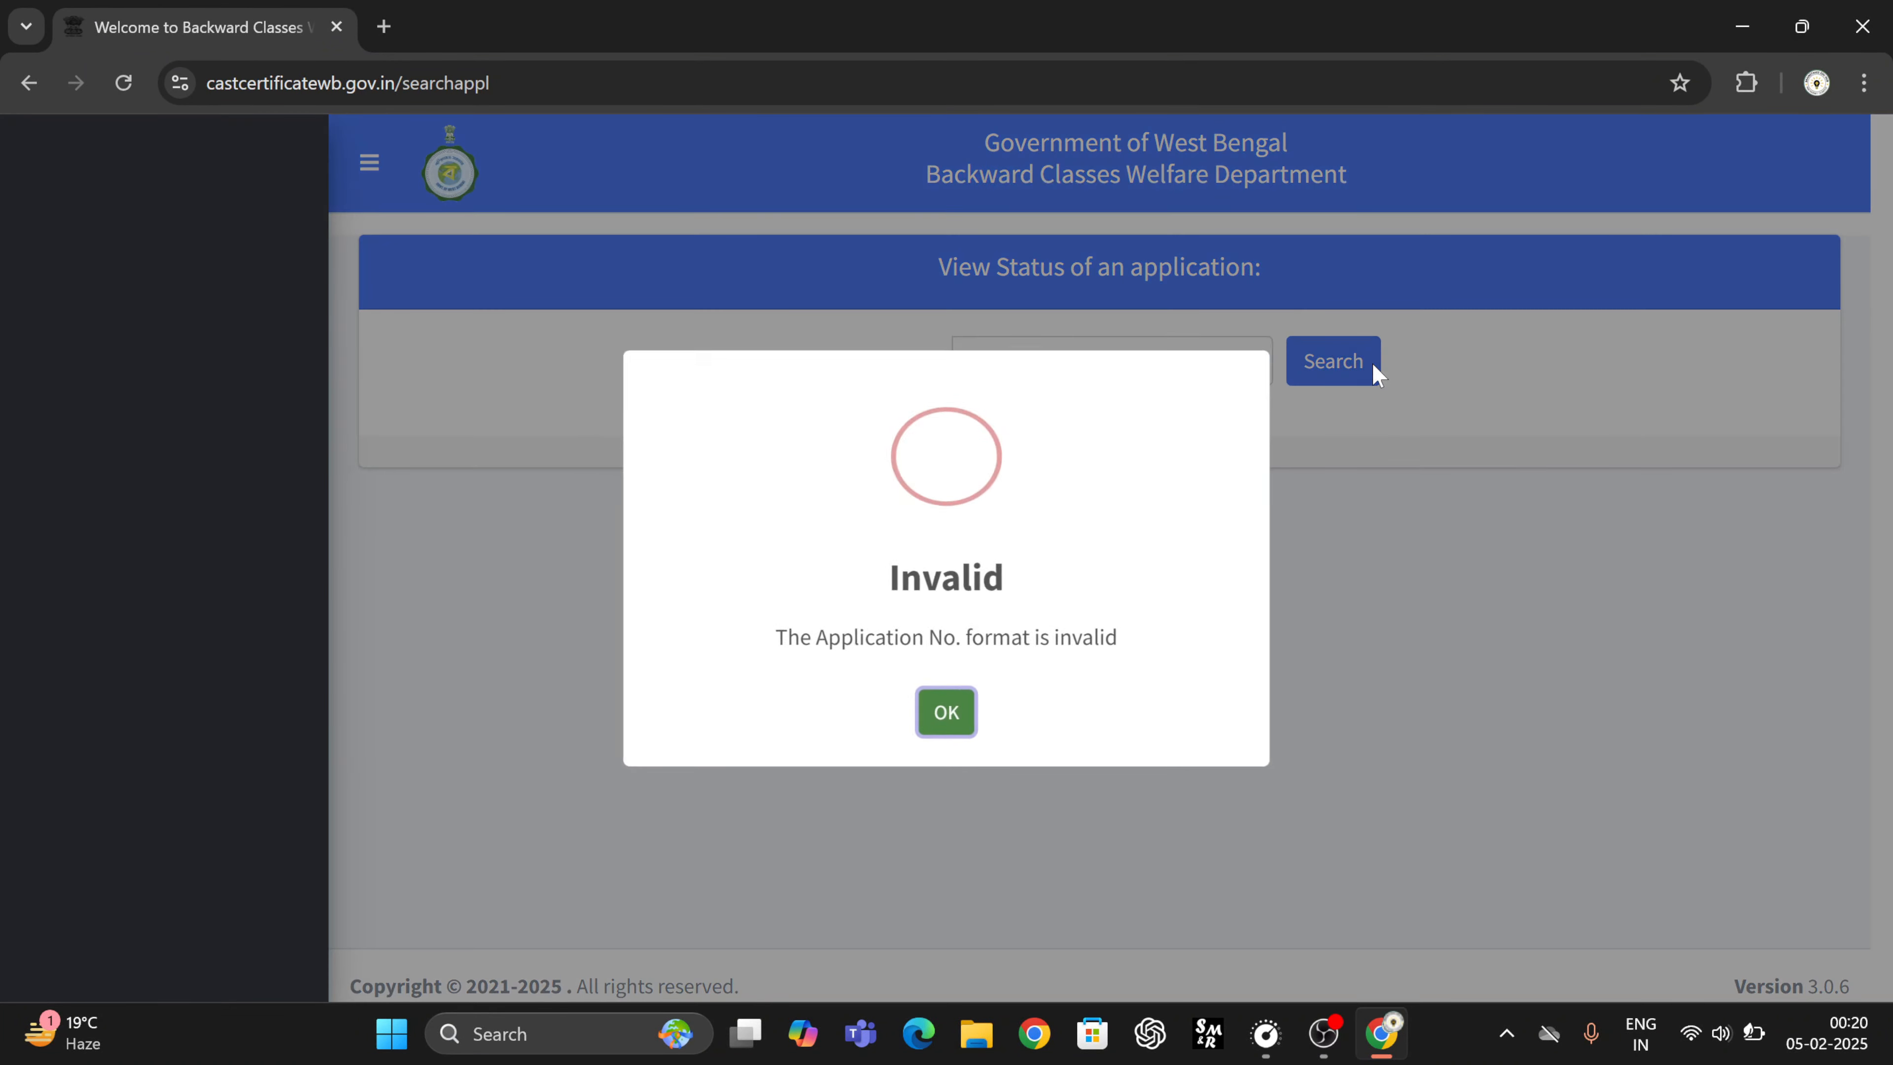
{"action": "left_click", "coordinate": [963, 717]}
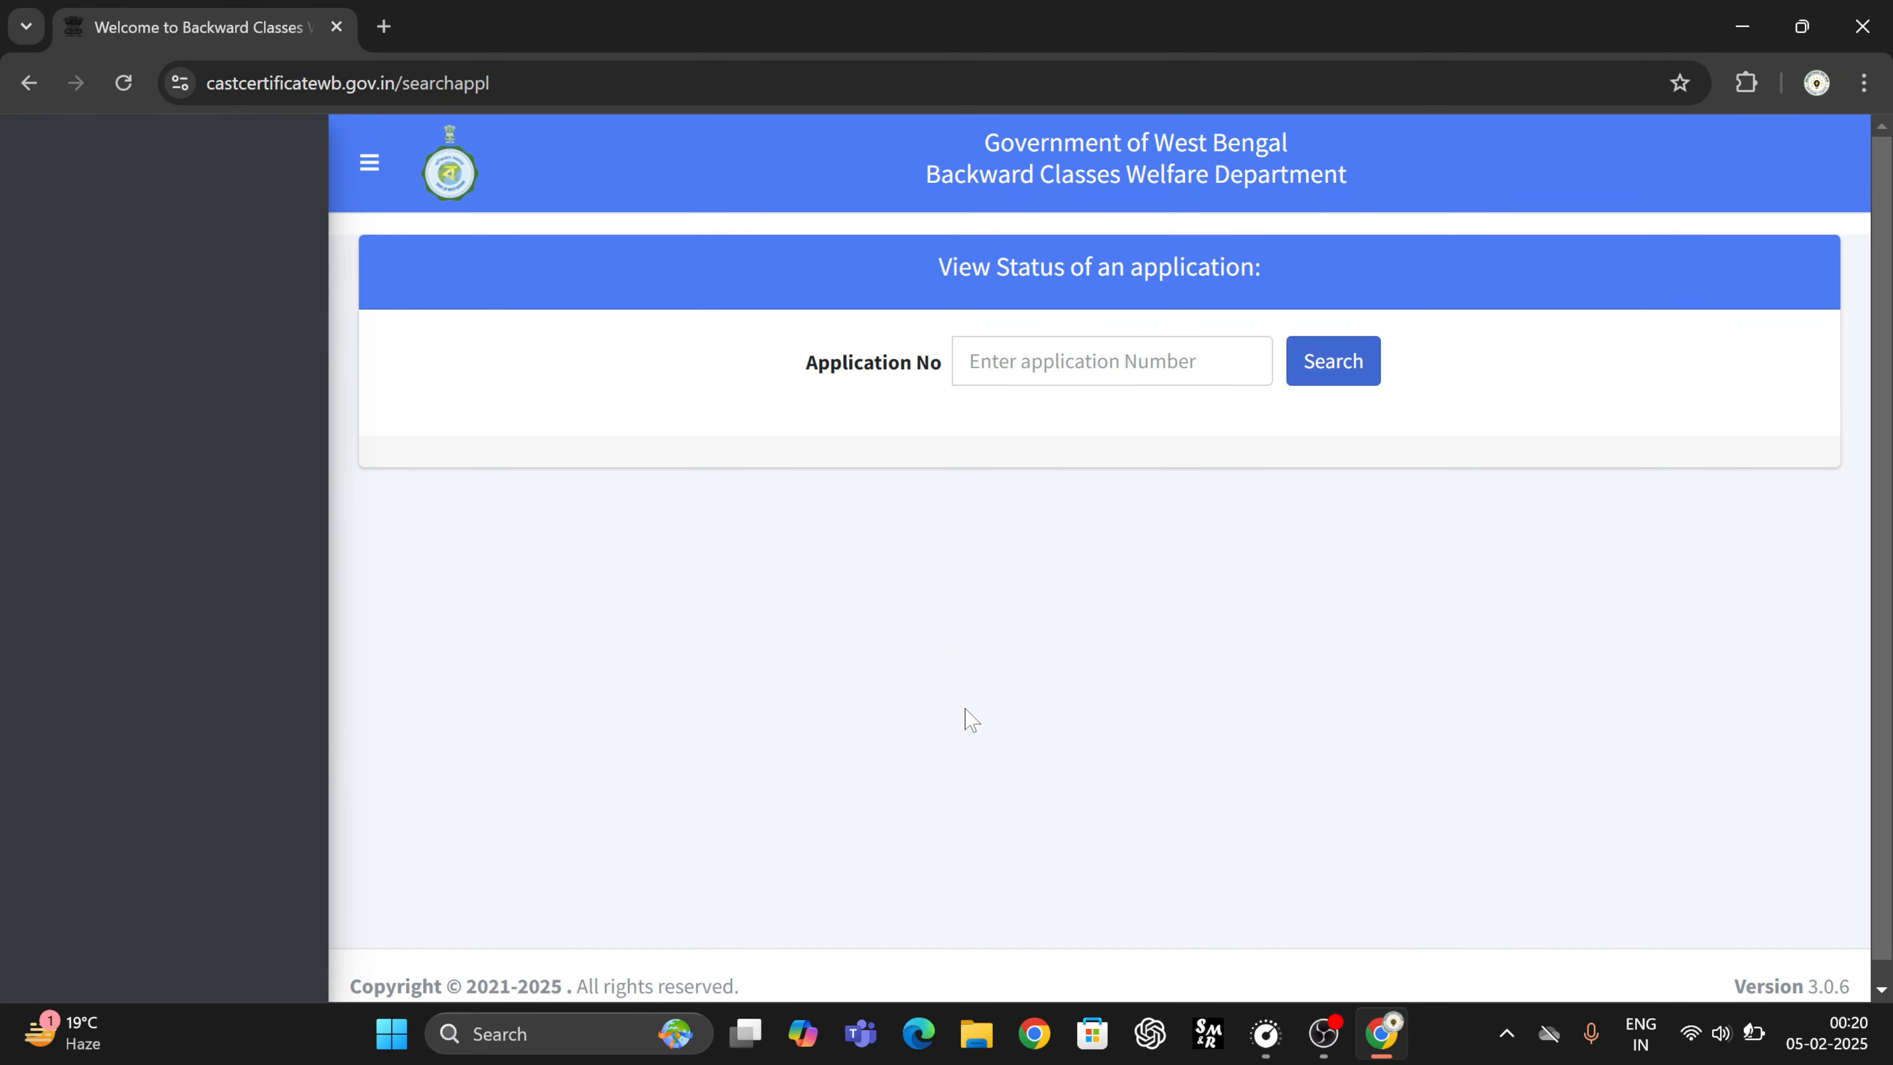
{"action": "left_click", "coordinate": [34, 91]}
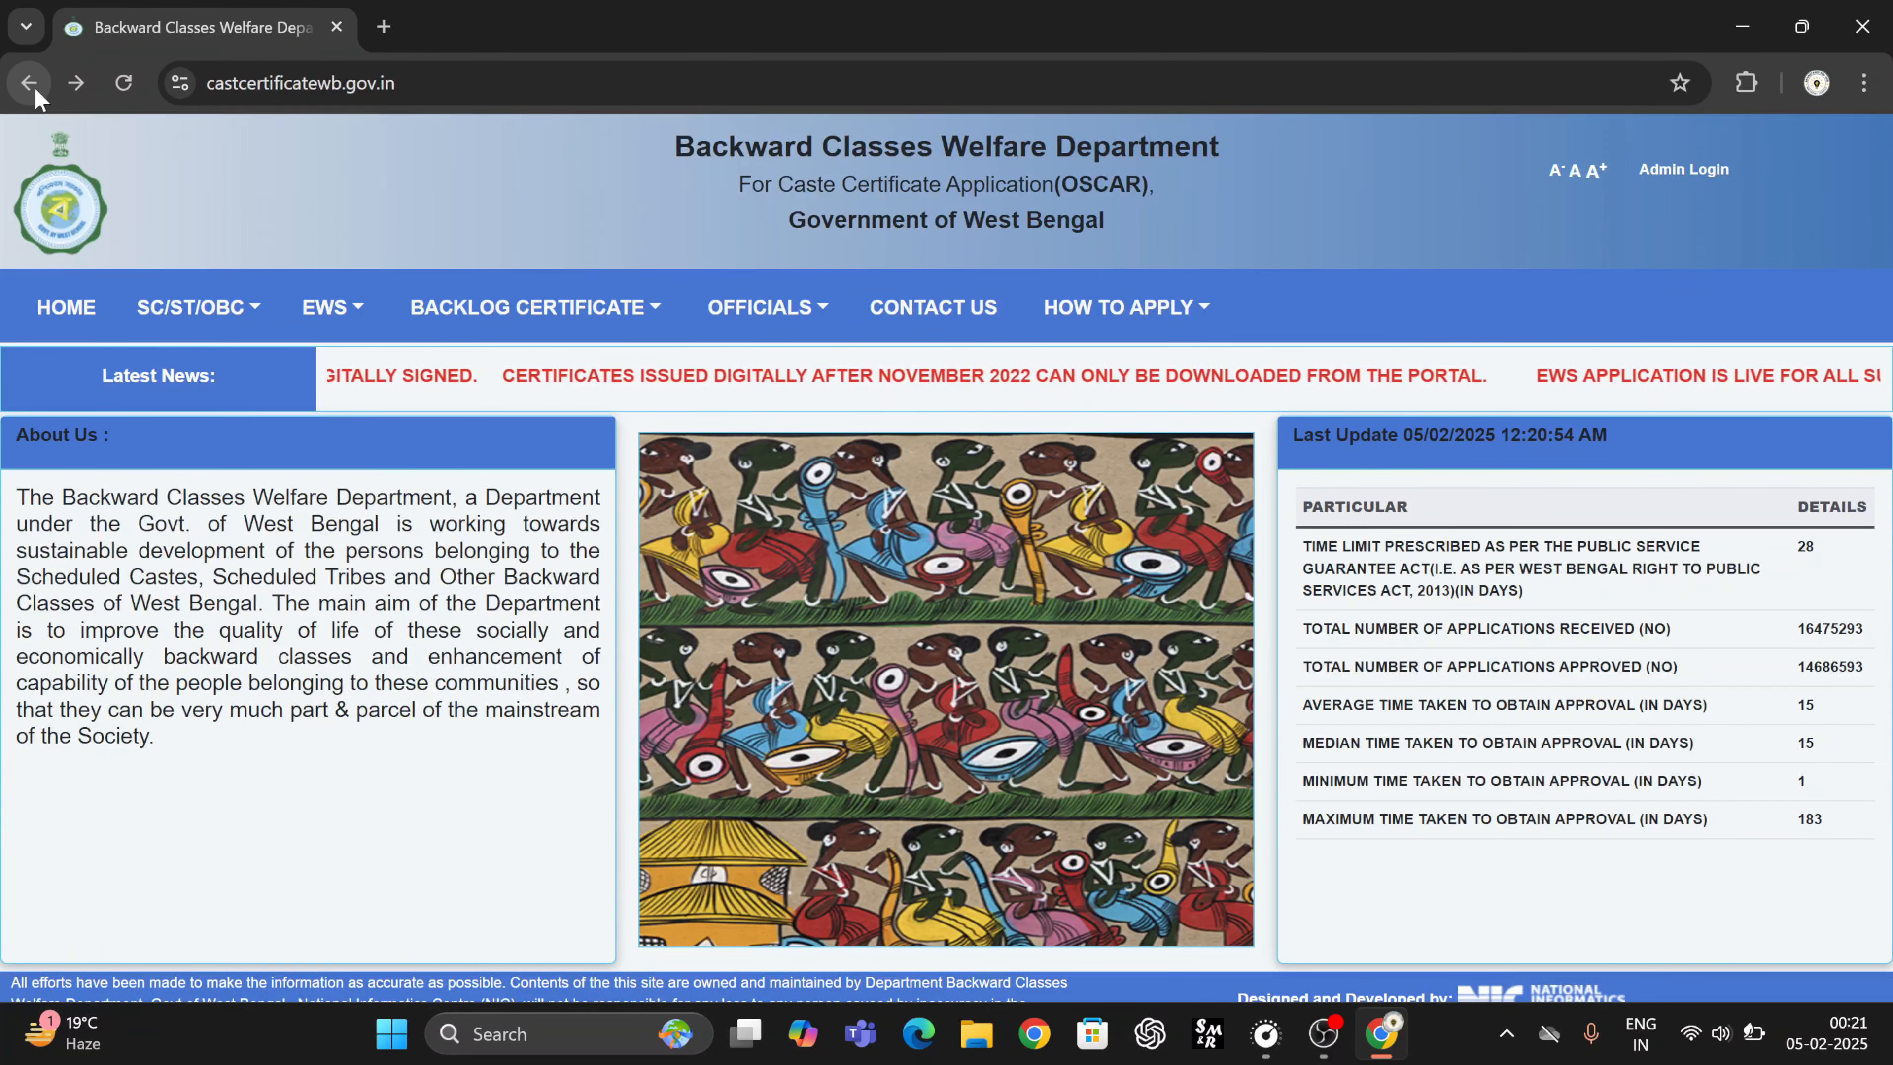
{"action": "left_click", "coordinate": [355, 313]}
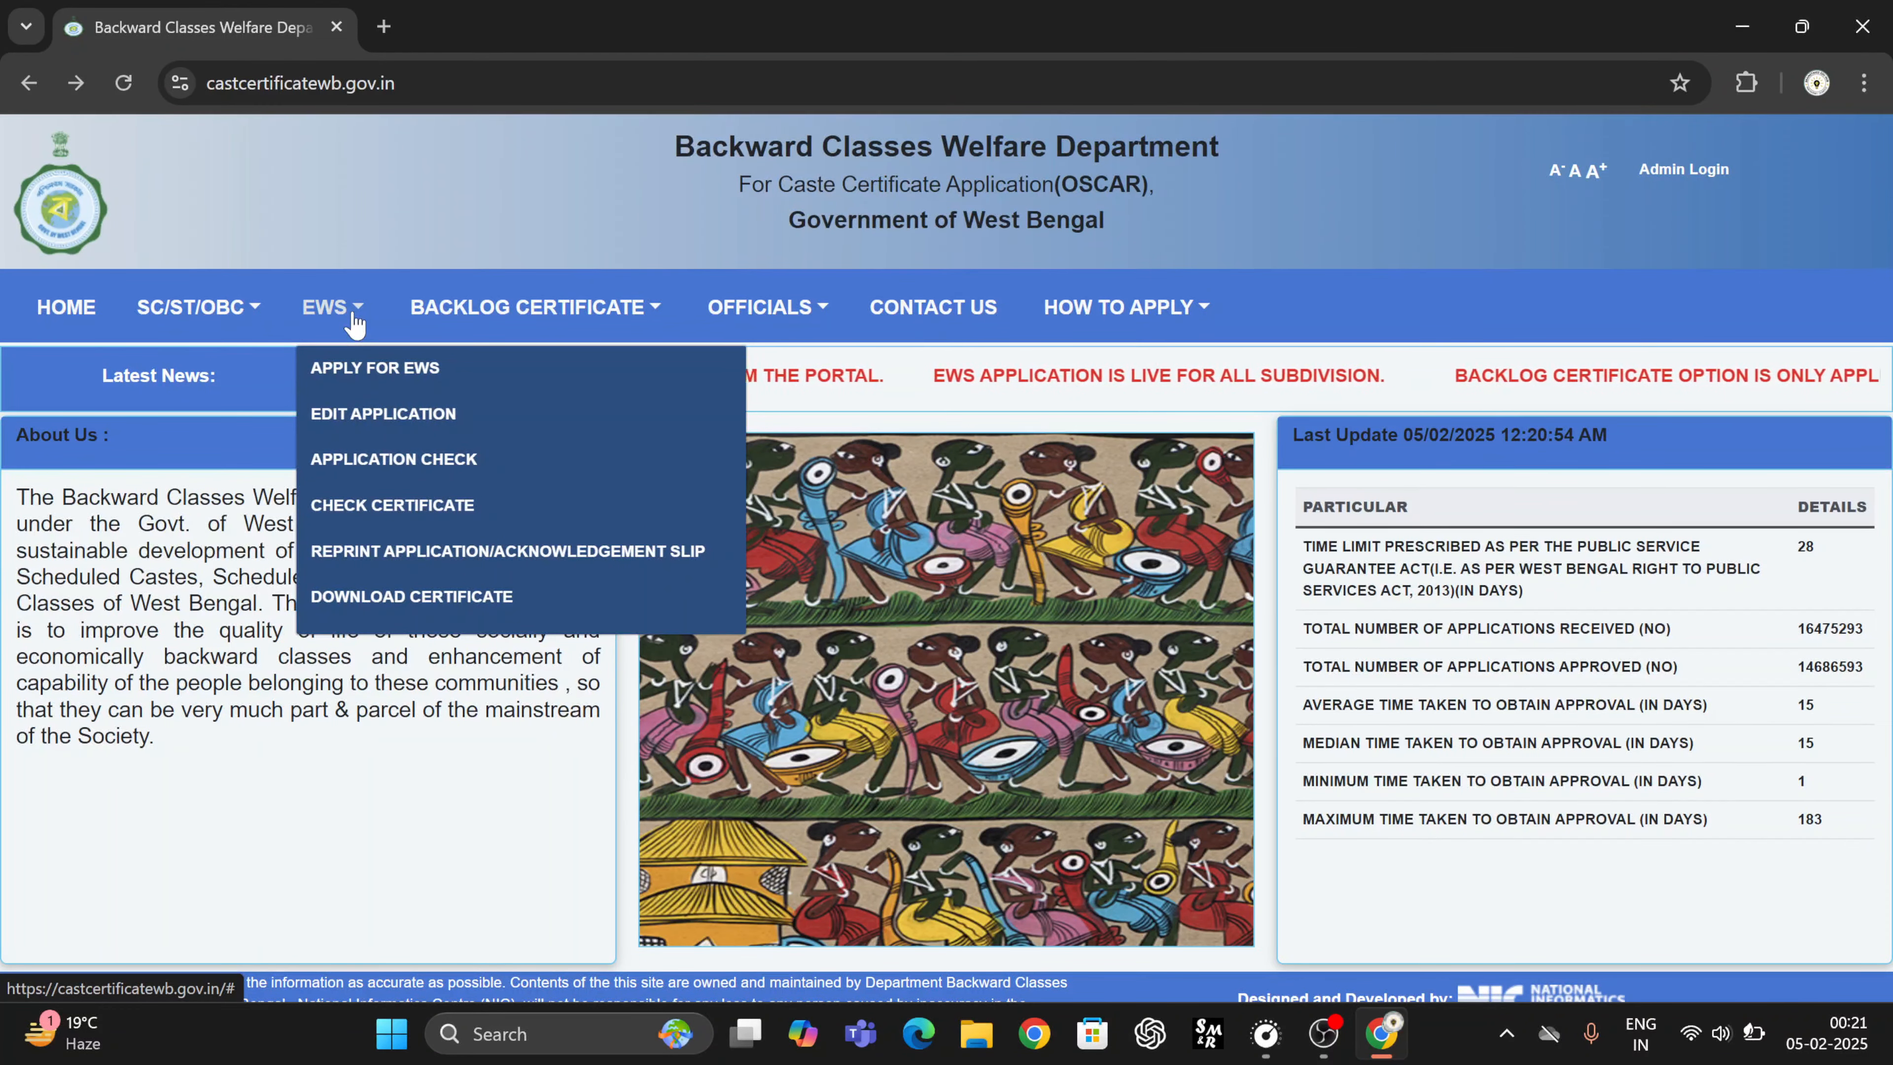
{"action": "left_click", "coordinate": [409, 601]}
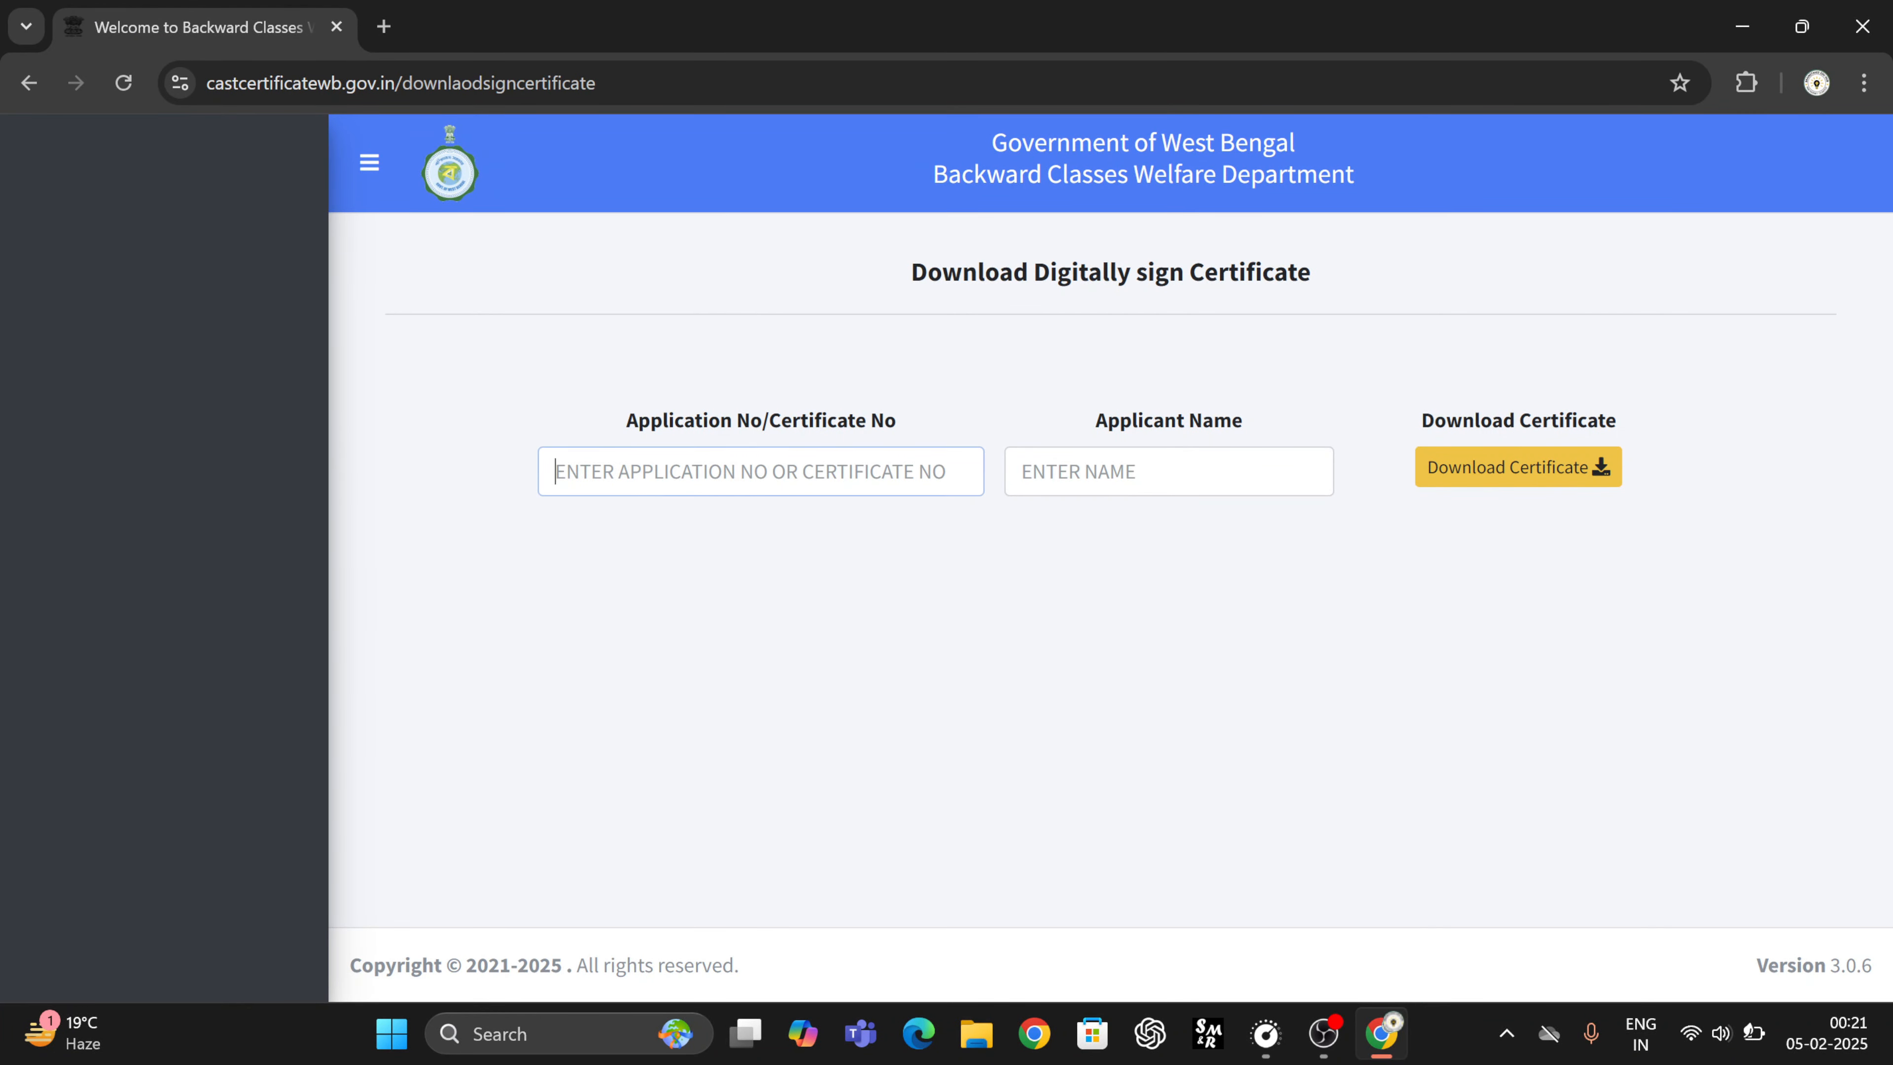
{"action": "left_click", "coordinate": [1169, 471]}
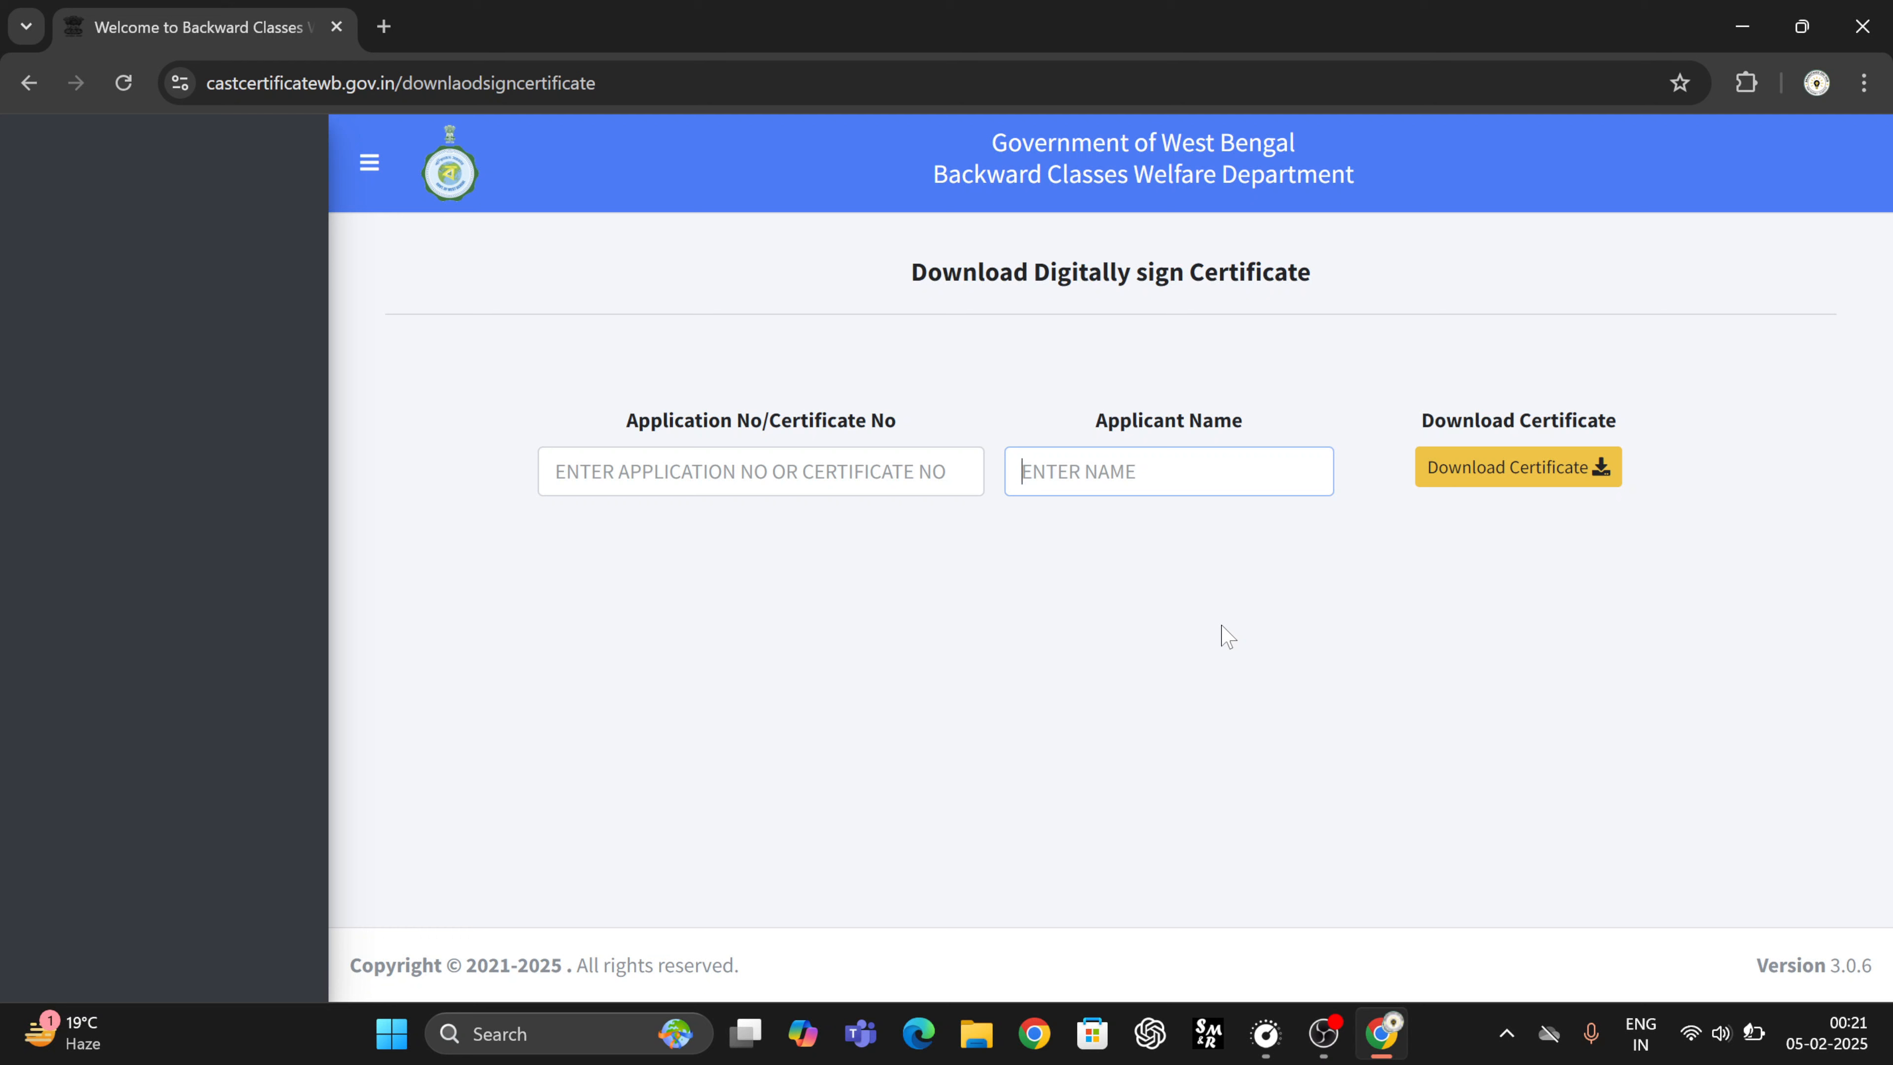
{"action": "left_click", "coordinate": [30, 84]}
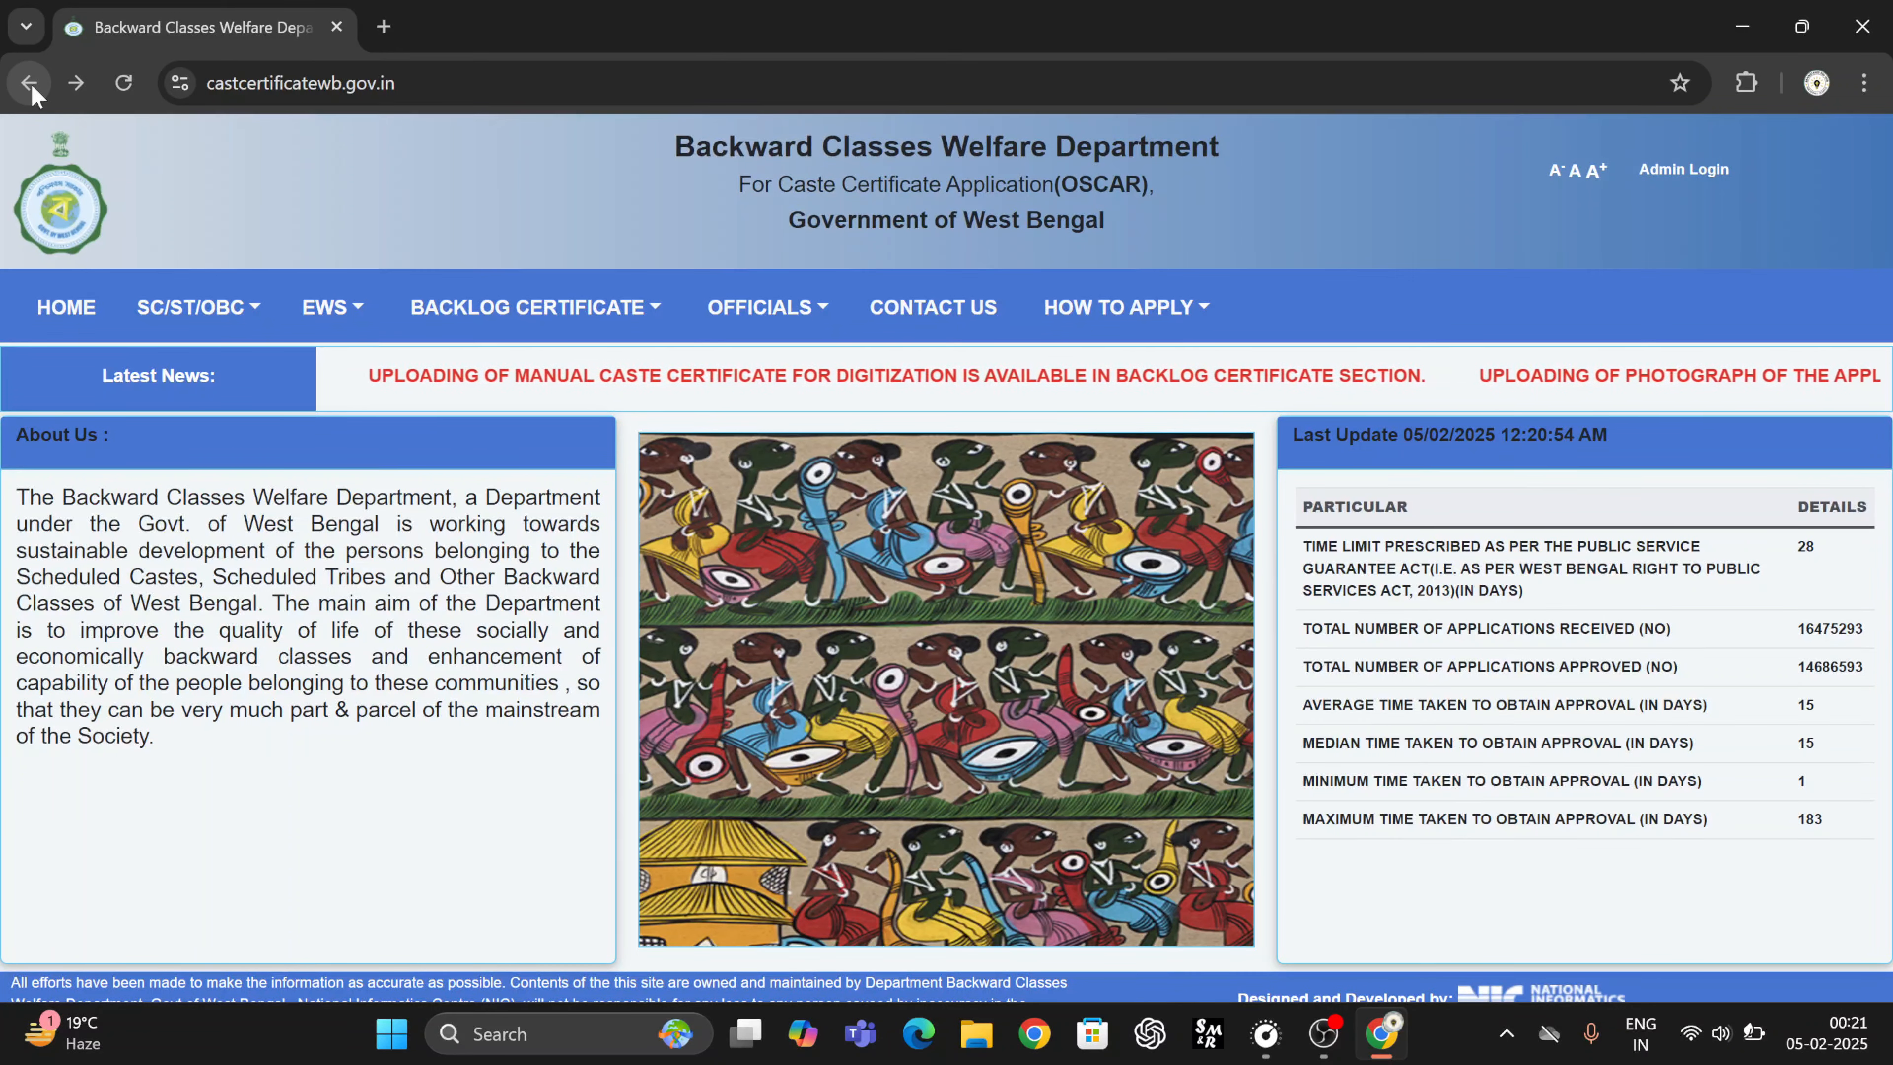
{"action": "left_click", "coordinate": [352, 309]}
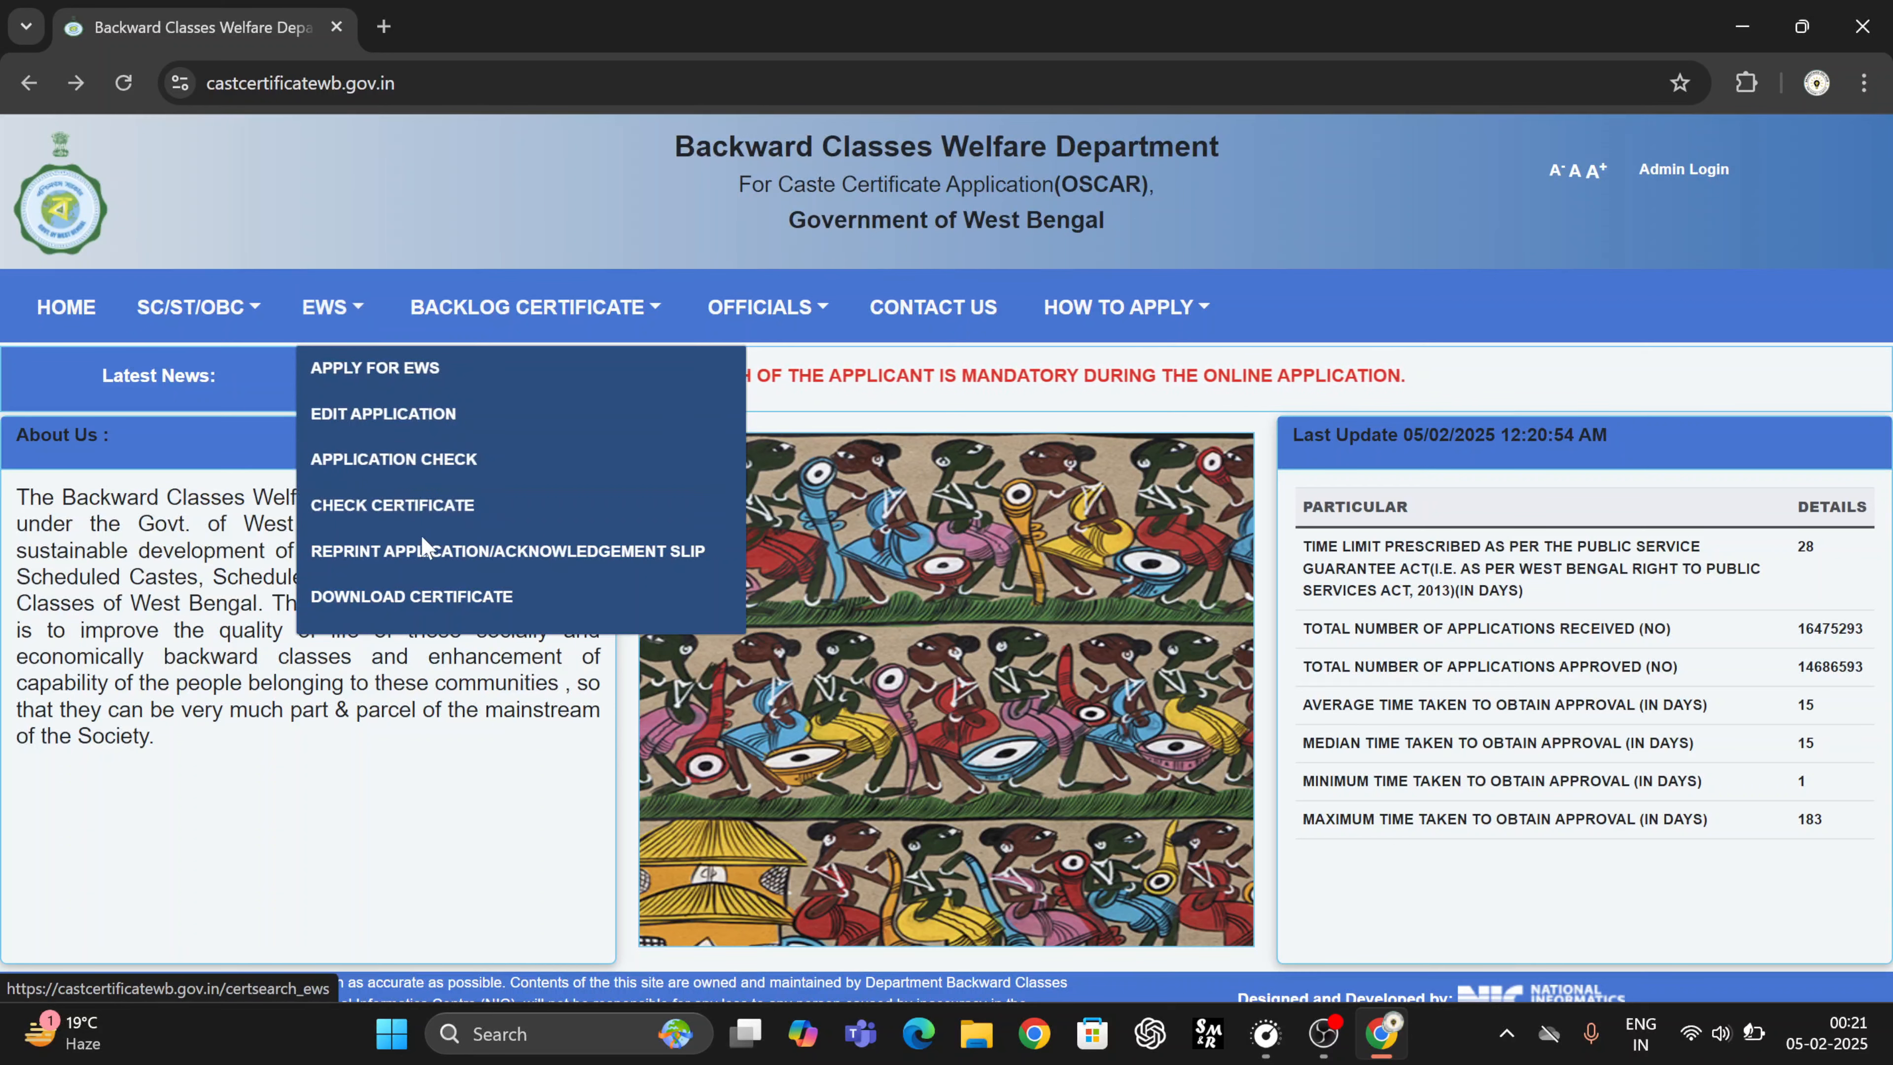
{"action": "left_click", "coordinate": [415, 552]}
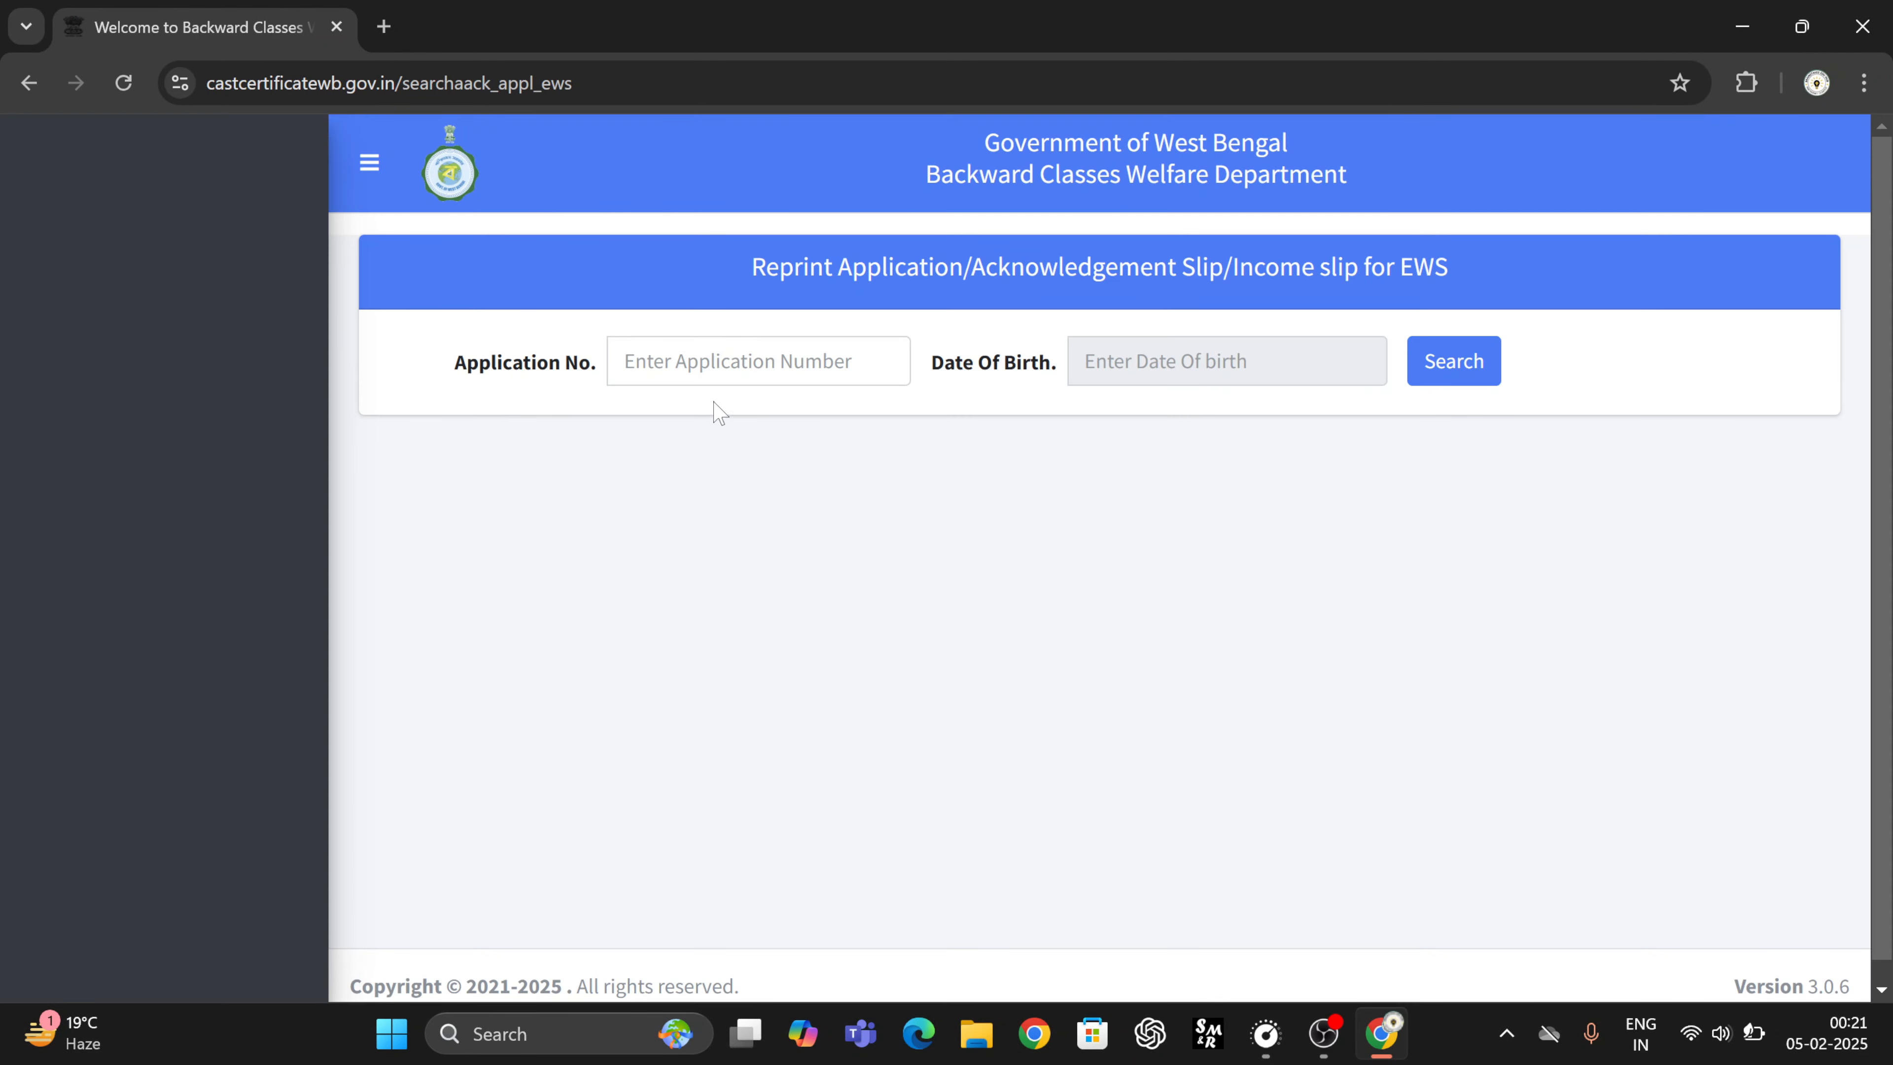
{"action": "left_click", "coordinate": [1222, 362]}
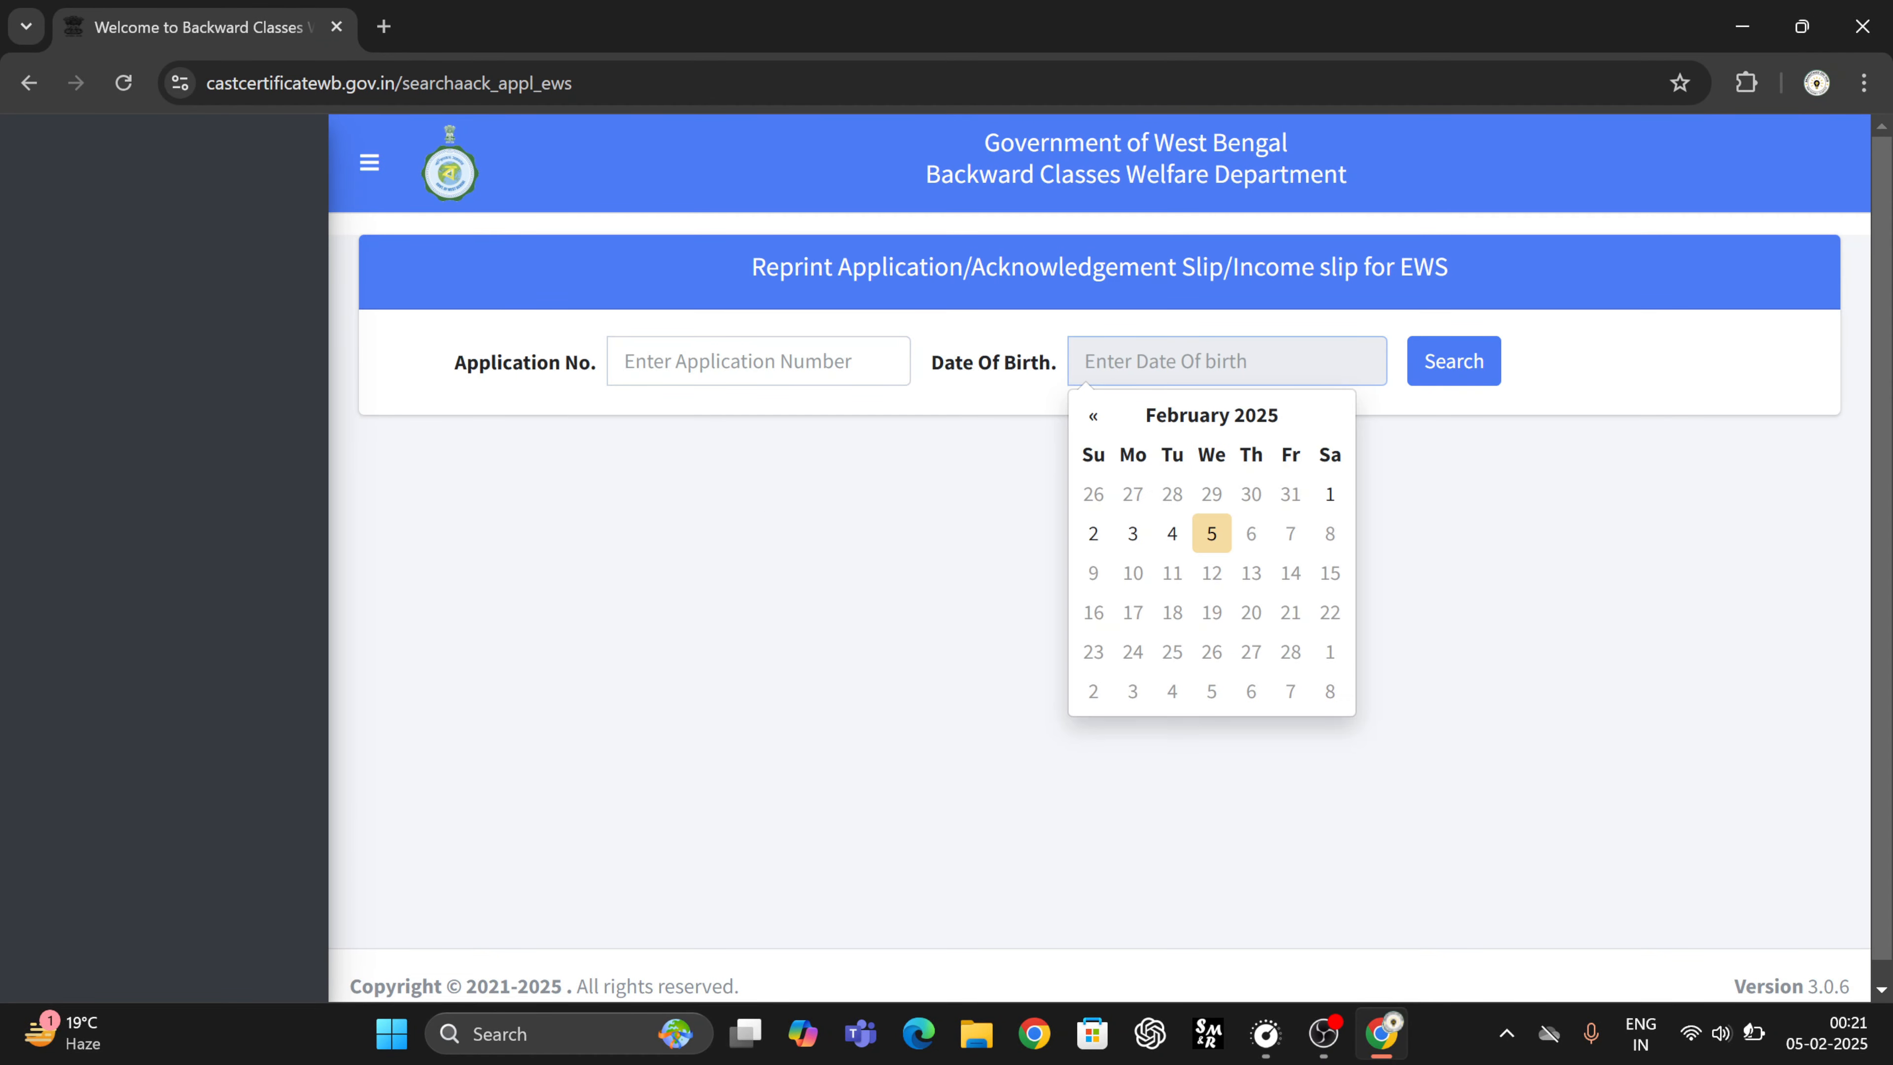
{"action": "left_click", "coordinate": [1045, 480]}
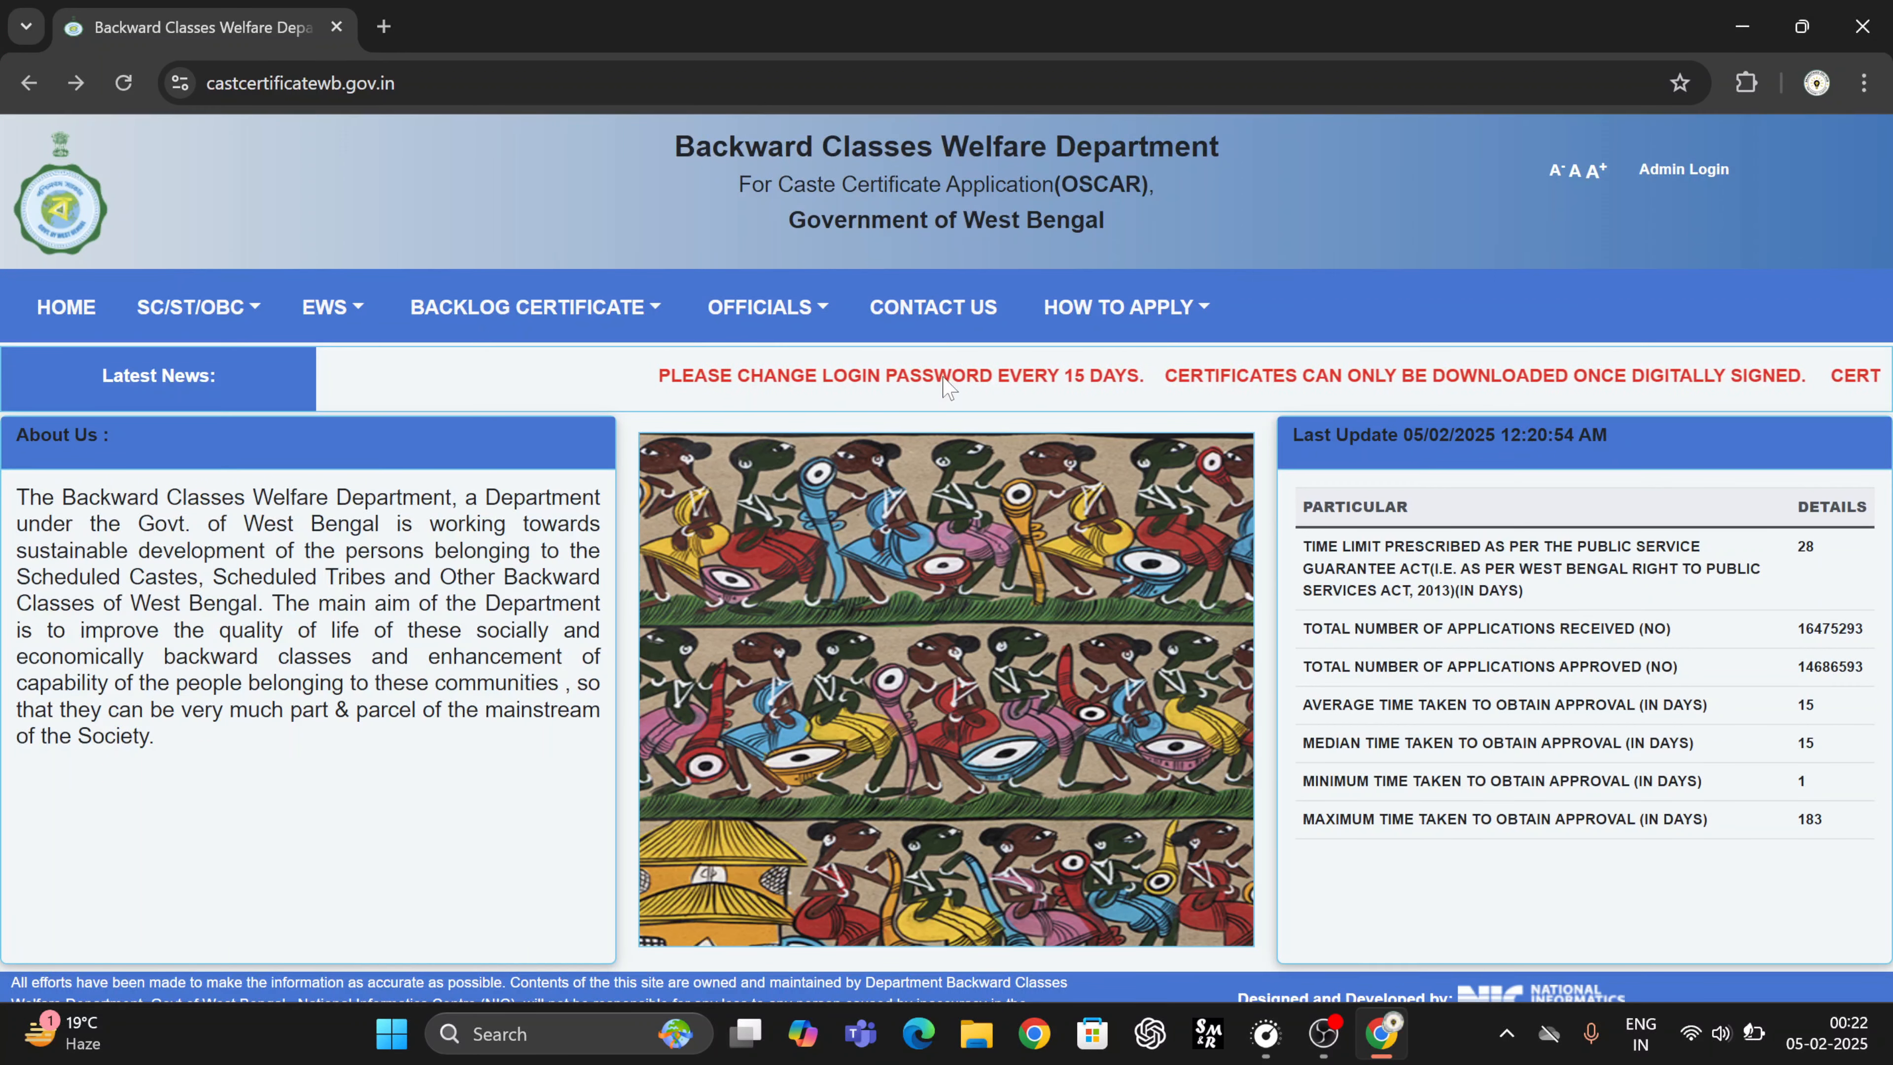
{"action": "mouse_move", "coordinate": [1085, 321]}
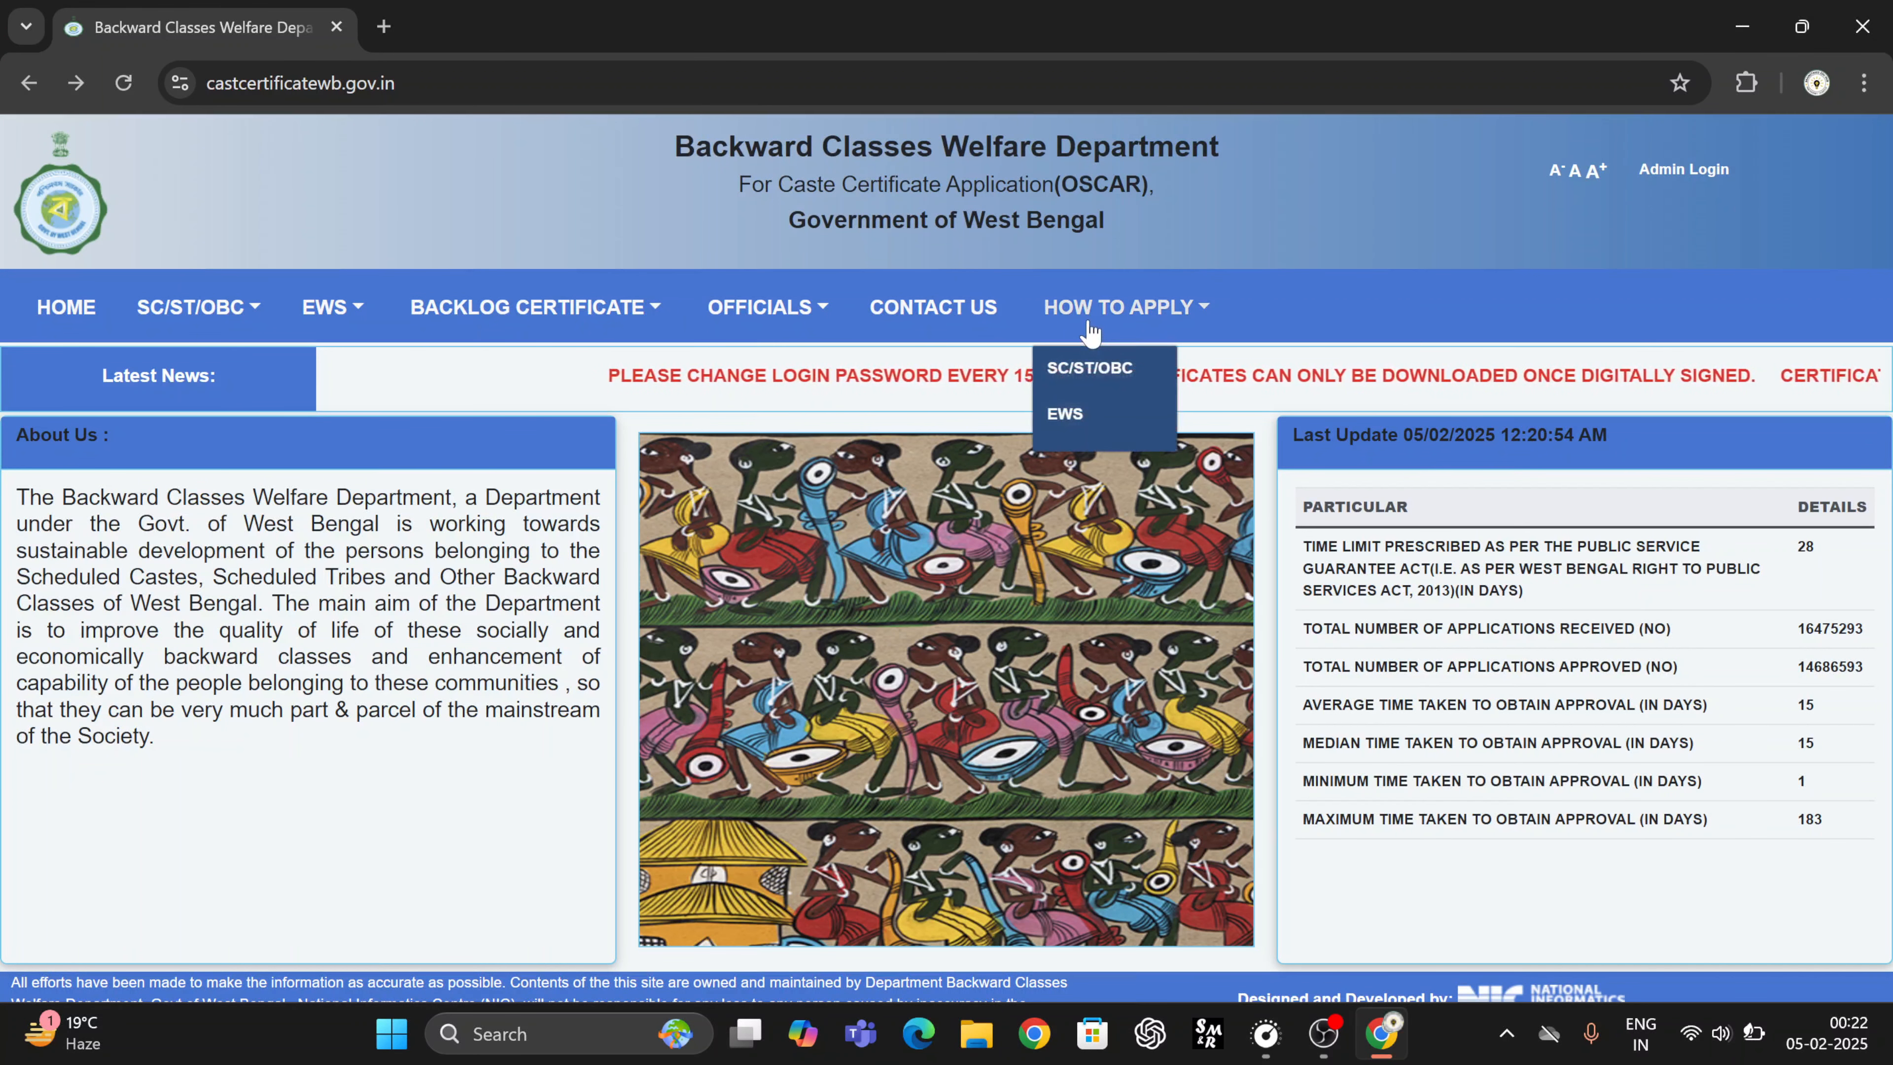
{"action": "left_click", "coordinate": [1077, 410]}
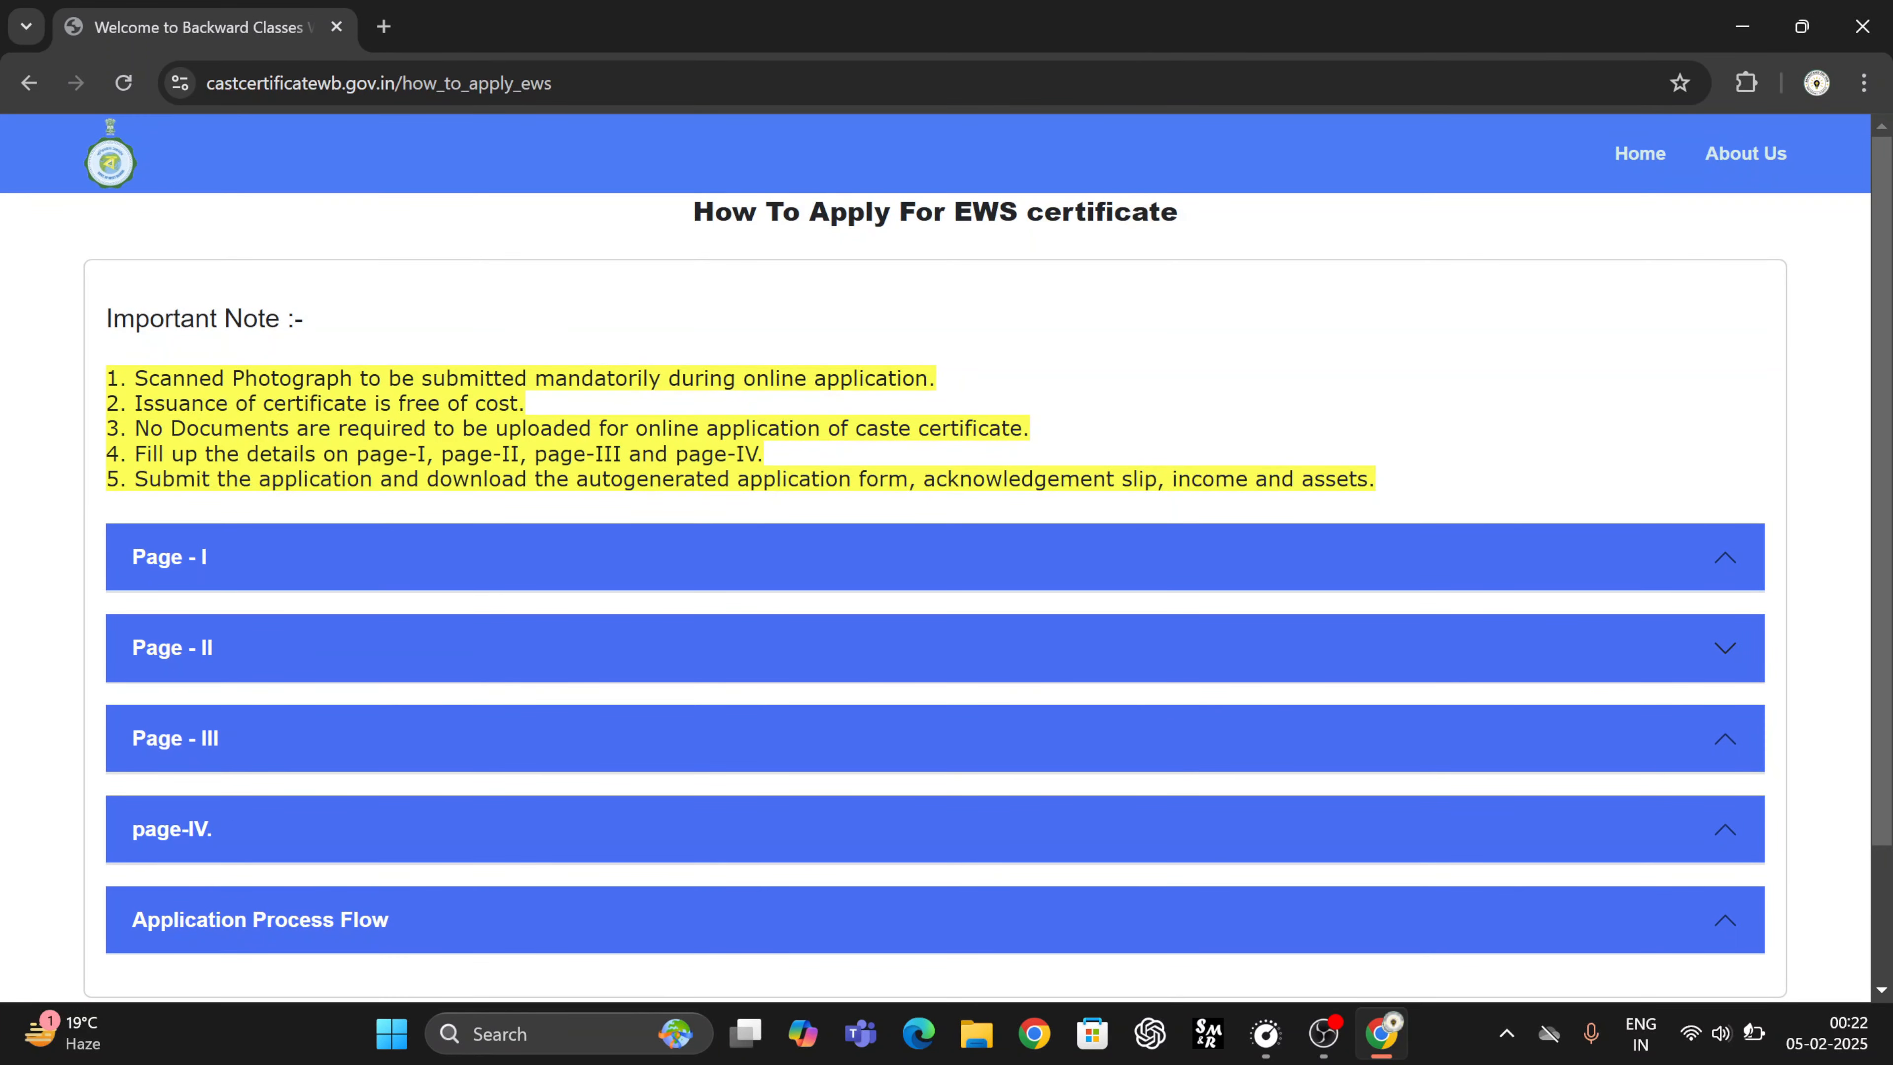
{"action": "scroll", "coordinate": [515, 447], "scroll_direction": "down", "scroll_amount": 2}
{"action": "left_click", "coordinate": [504, 403]}
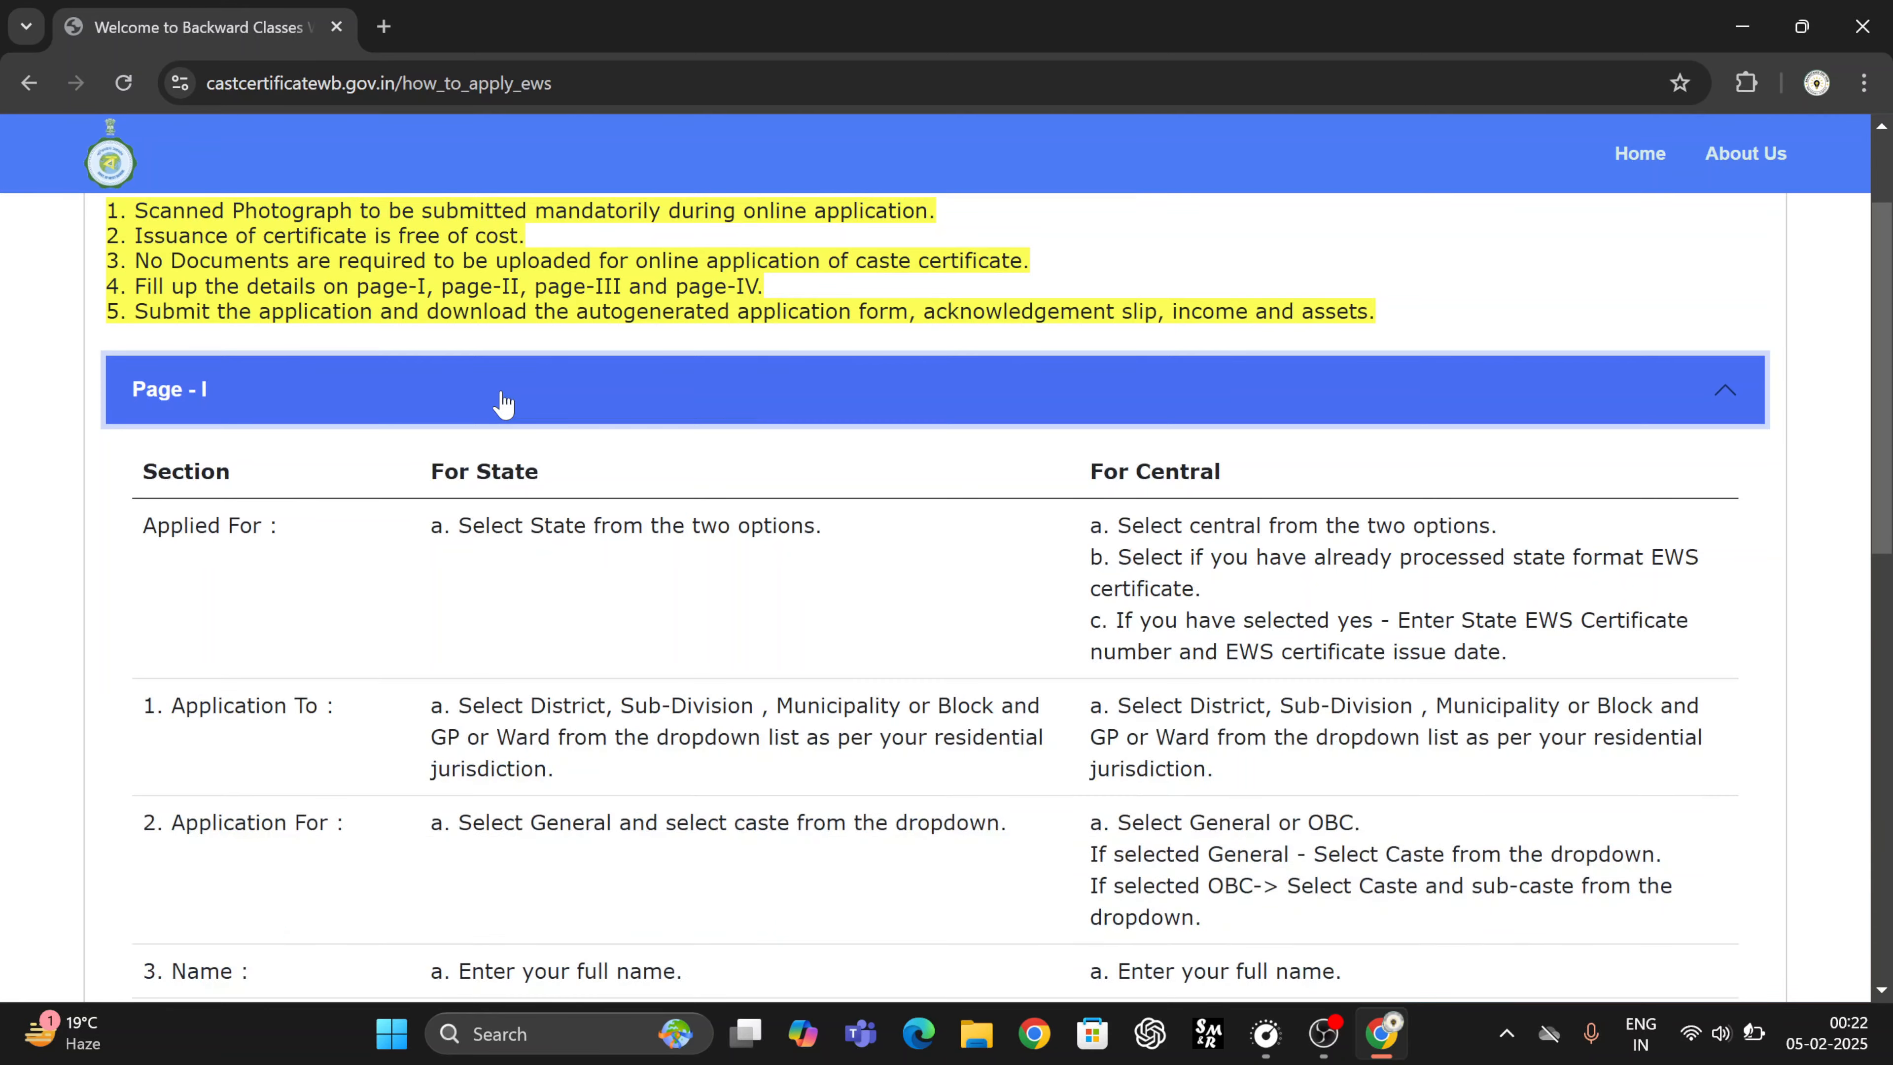
{"action": "left_click", "coordinate": [504, 402]}
{"action": "left_click", "coordinate": [236, 690]}
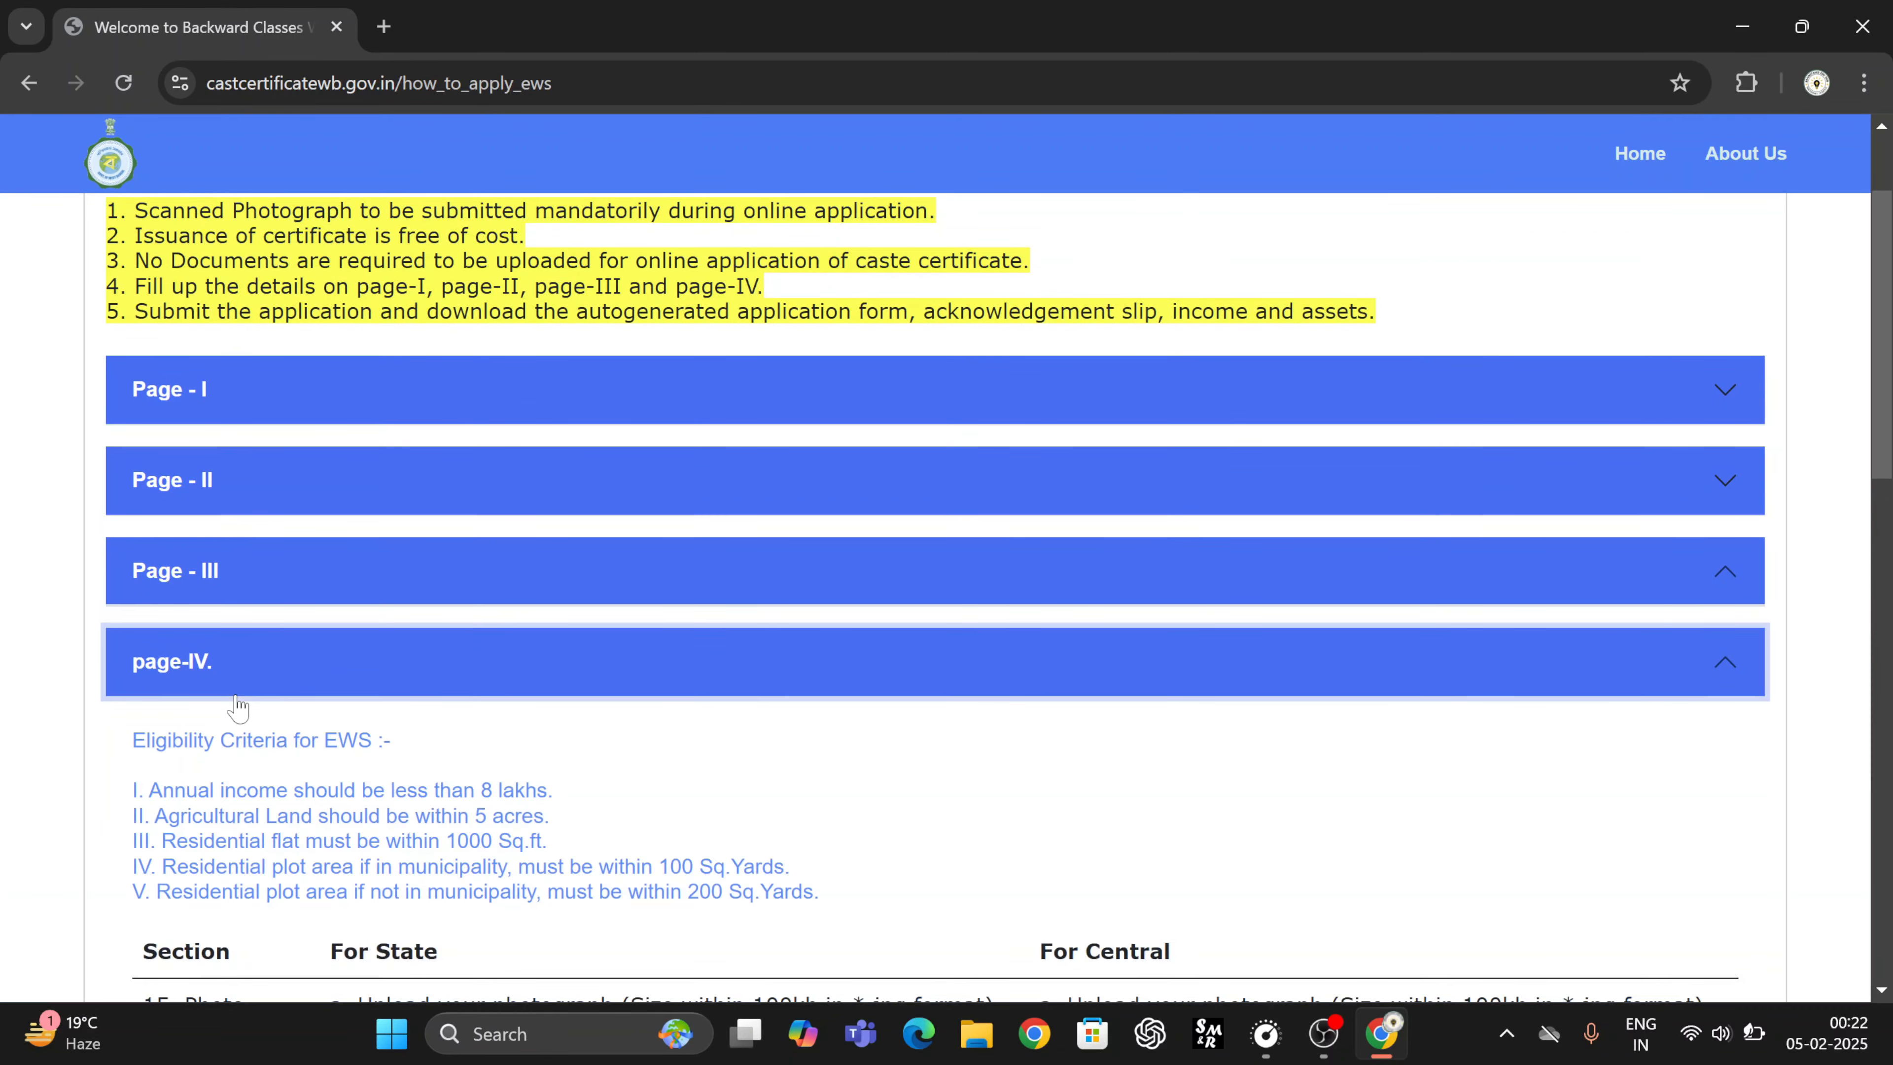
{"action": "scroll", "coordinate": [326, 597], "scroll_direction": "down", "scroll_amount": 15}
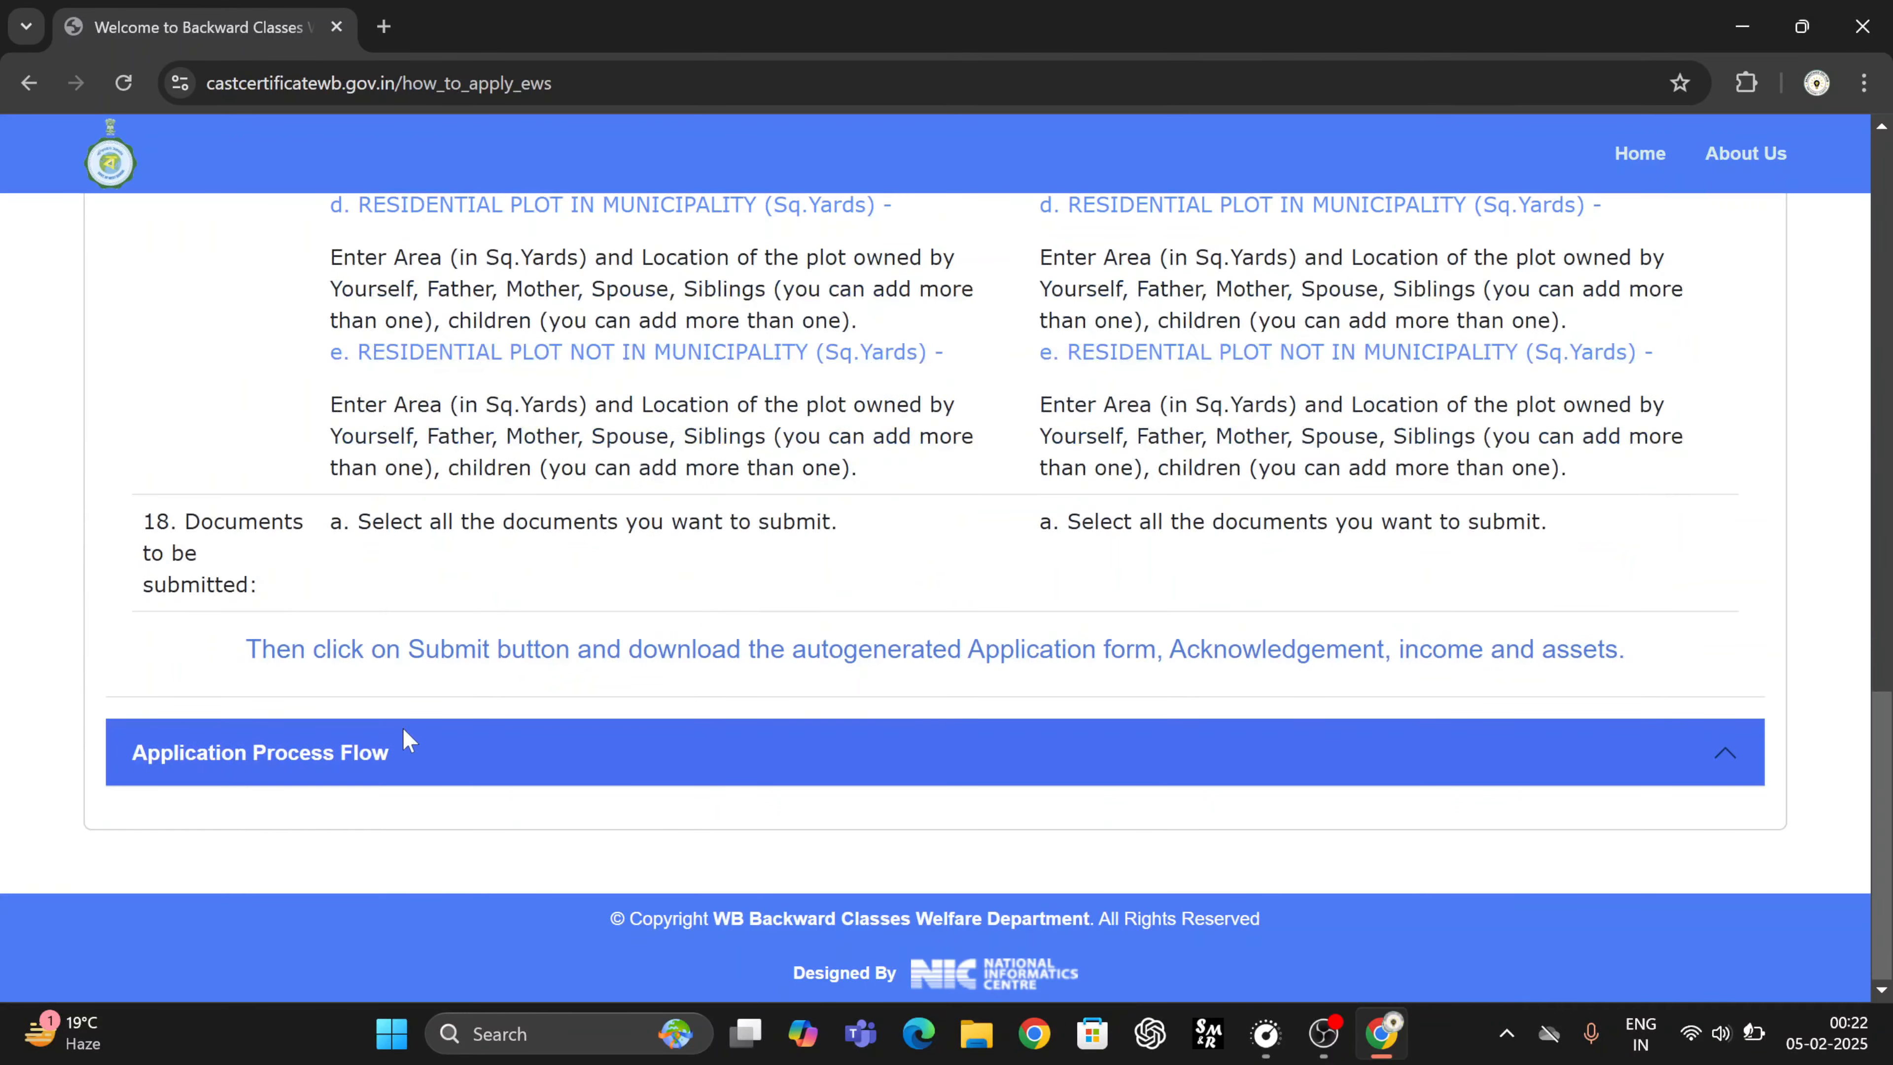
{"action": "left_click", "coordinate": [393, 749]}
{"action": "scroll", "coordinate": [727, 683], "scroll_direction": "down", "scroll_amount": 3}
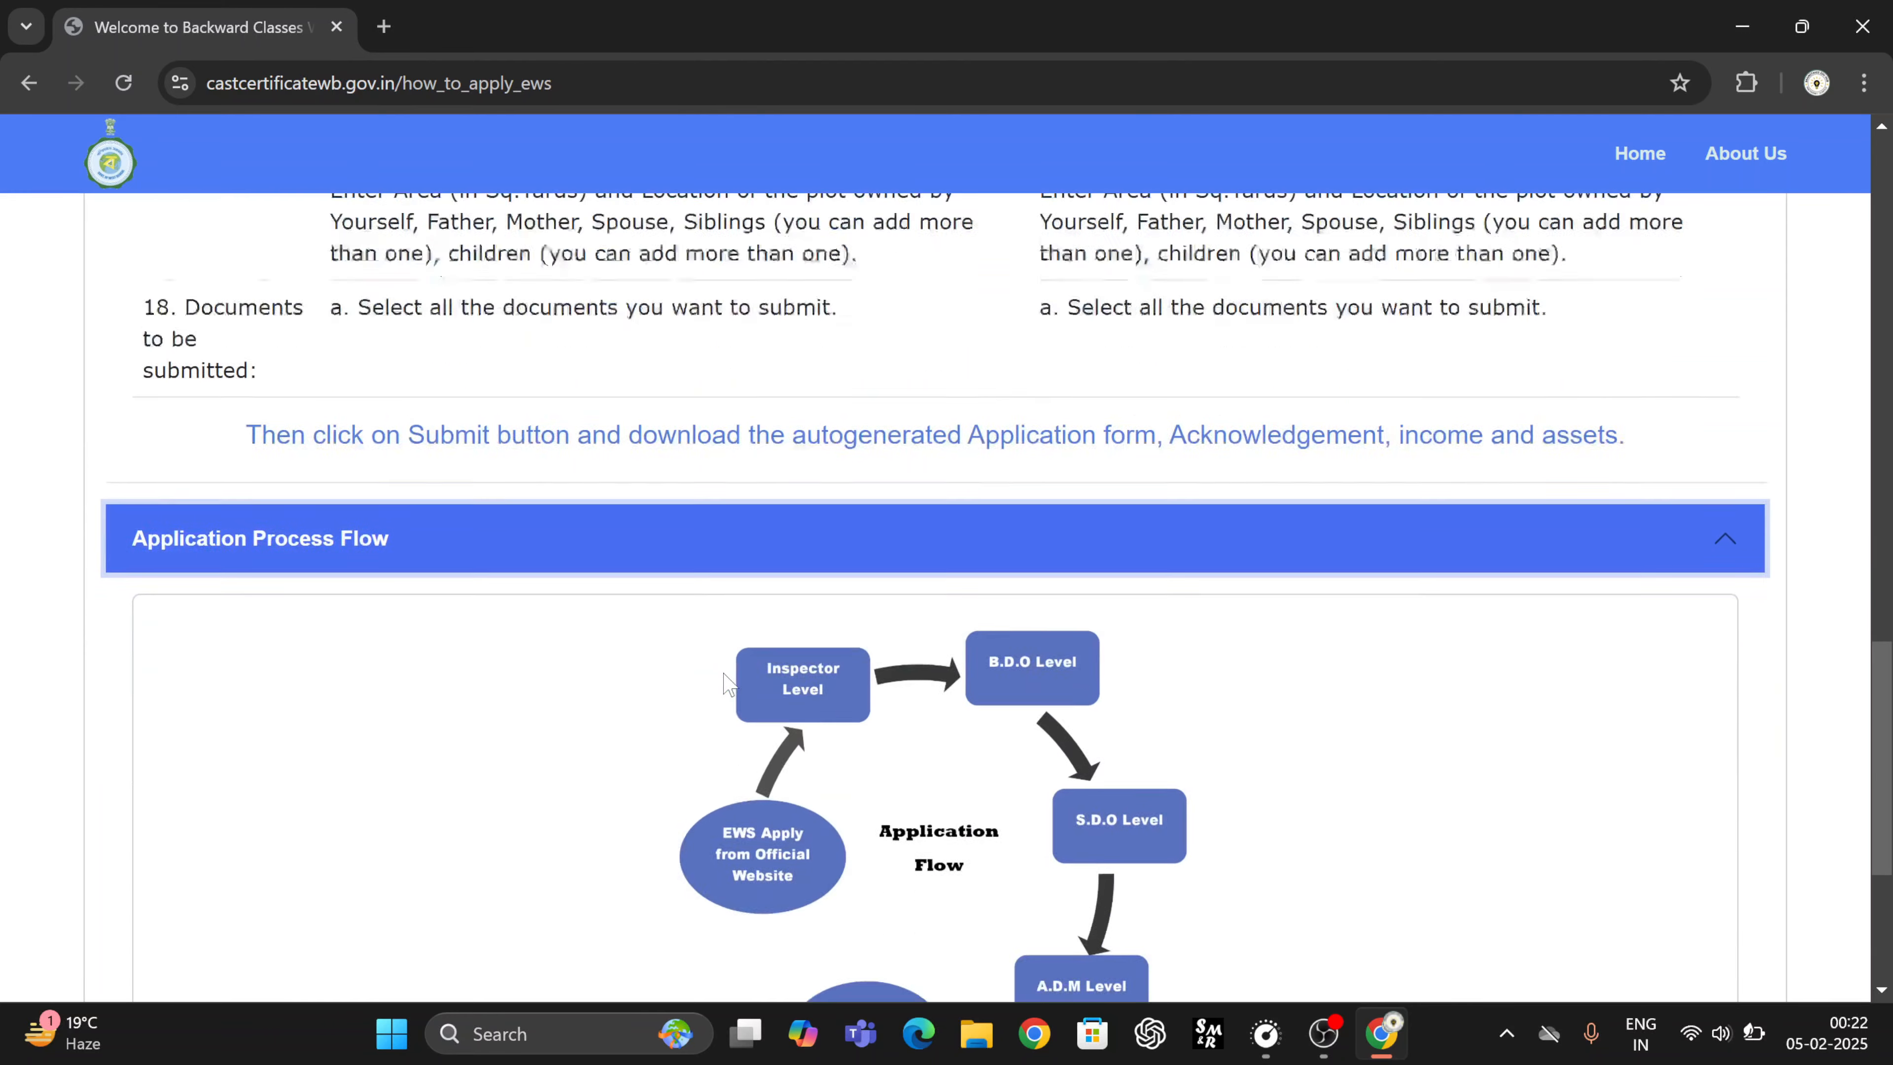
{"action": "scroll", "coordinate": [727, 682], "scroll_direction": "down", "scroll_amount": 4}
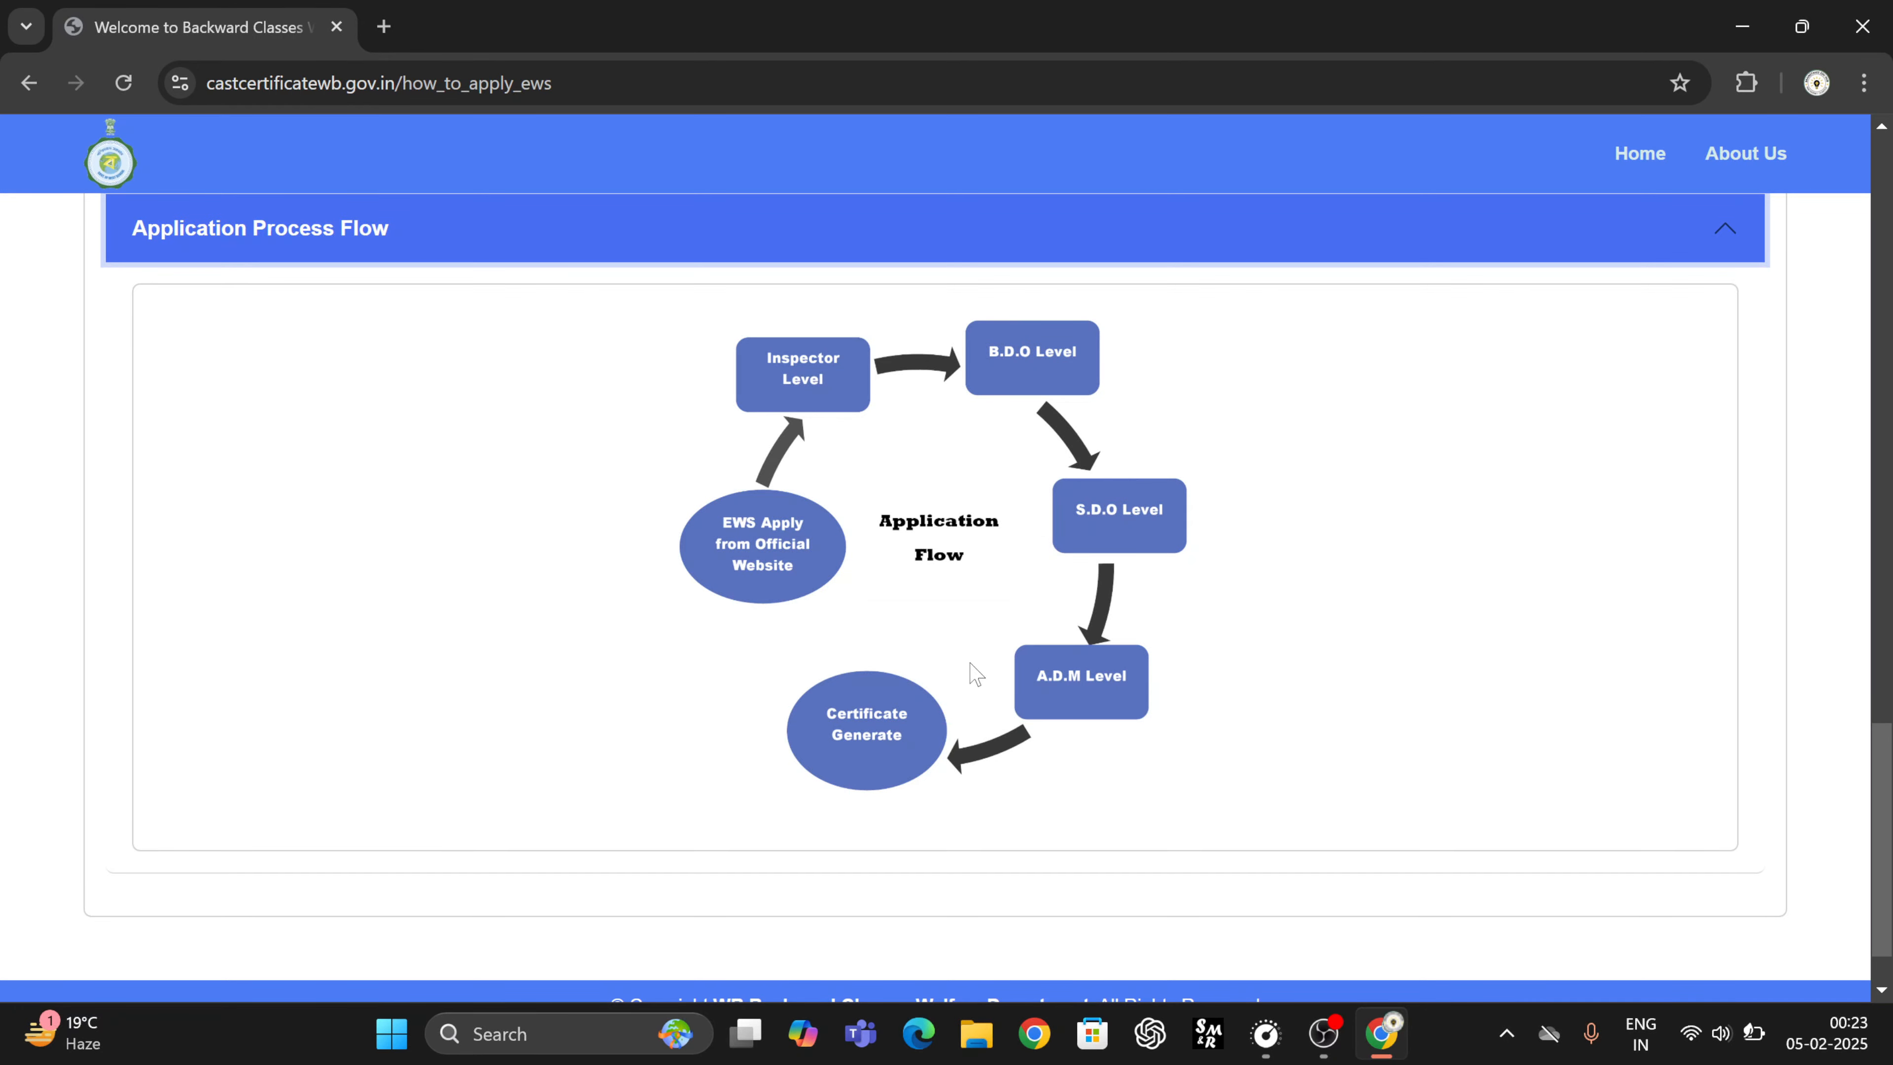
{"action": "left_click", "coordinate": [1215, 253]}
{"action": "scroll", "coordinate": [934, 643], "scroll_direction": "up", "scroll_amount": 15}
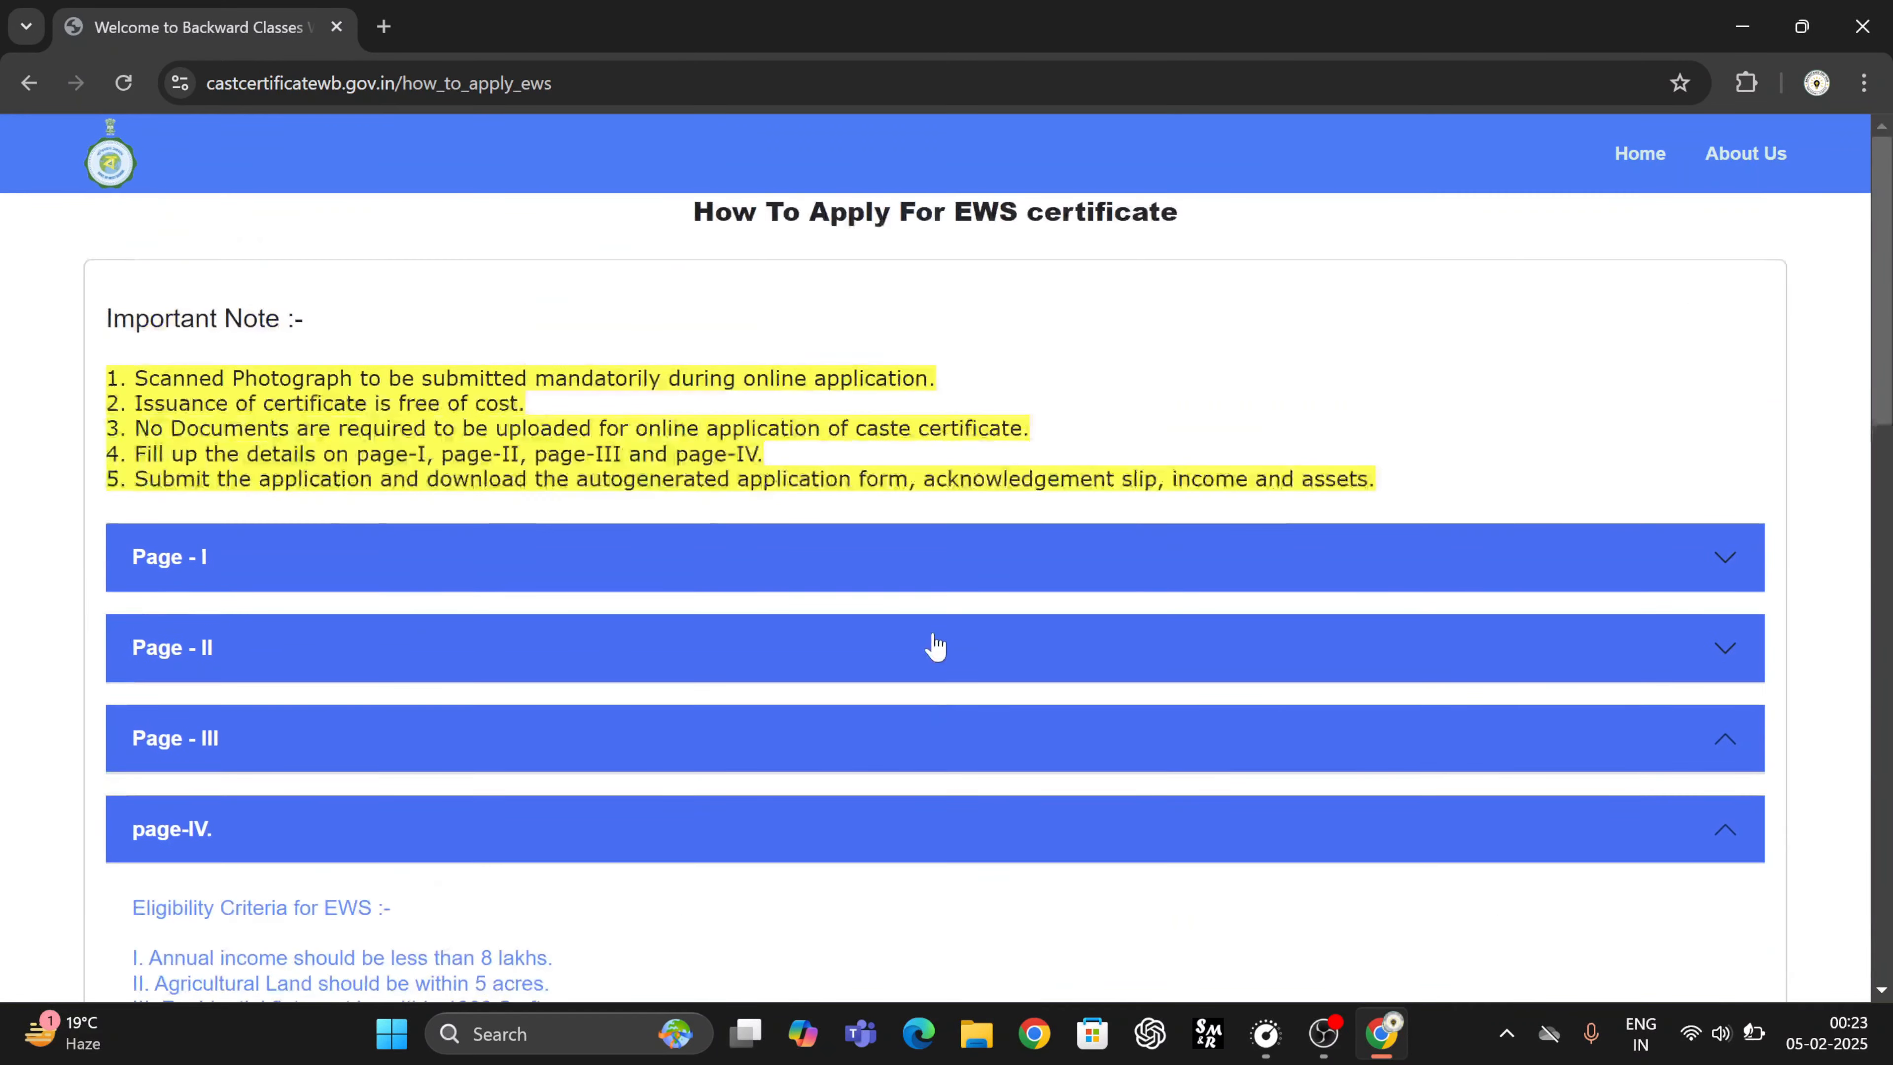
{"action": "left_click", "coordinate": [30, 83]}
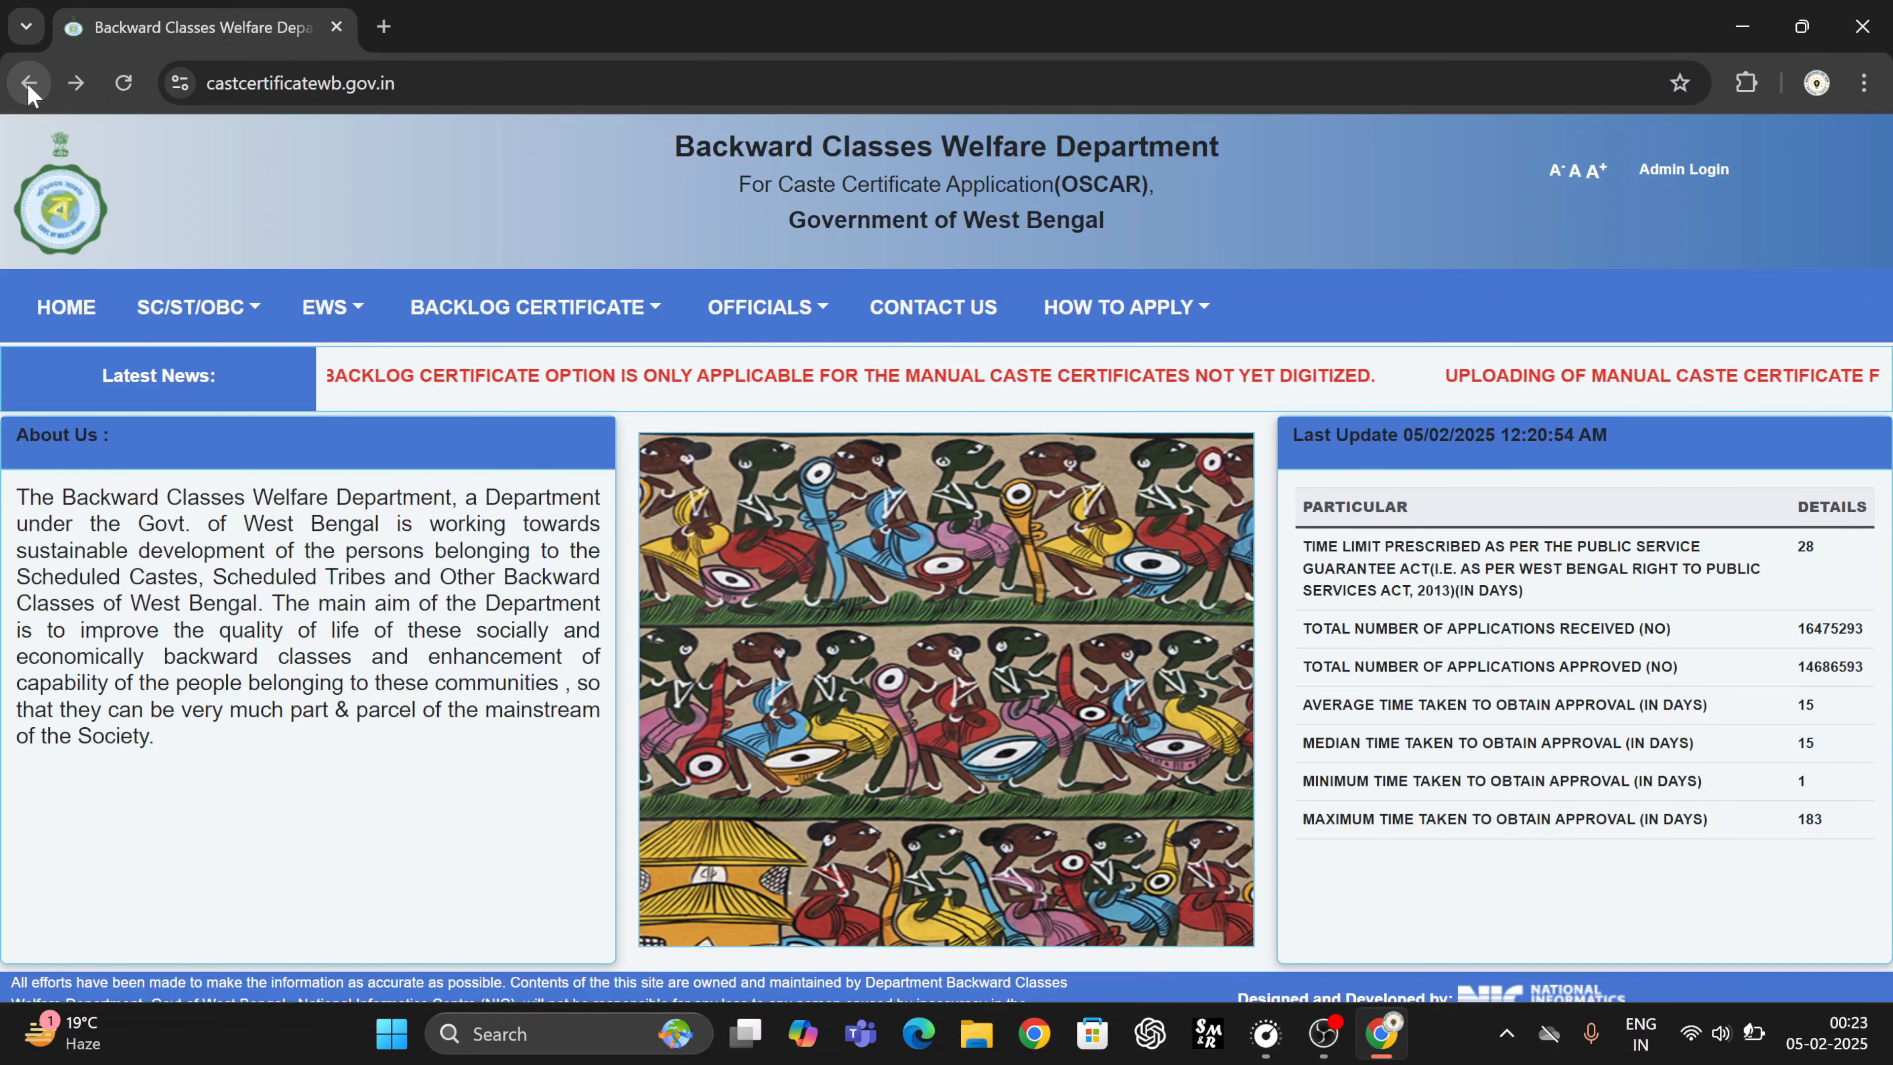
{"action": "mouse_move", "coordinate": [197, 307]}
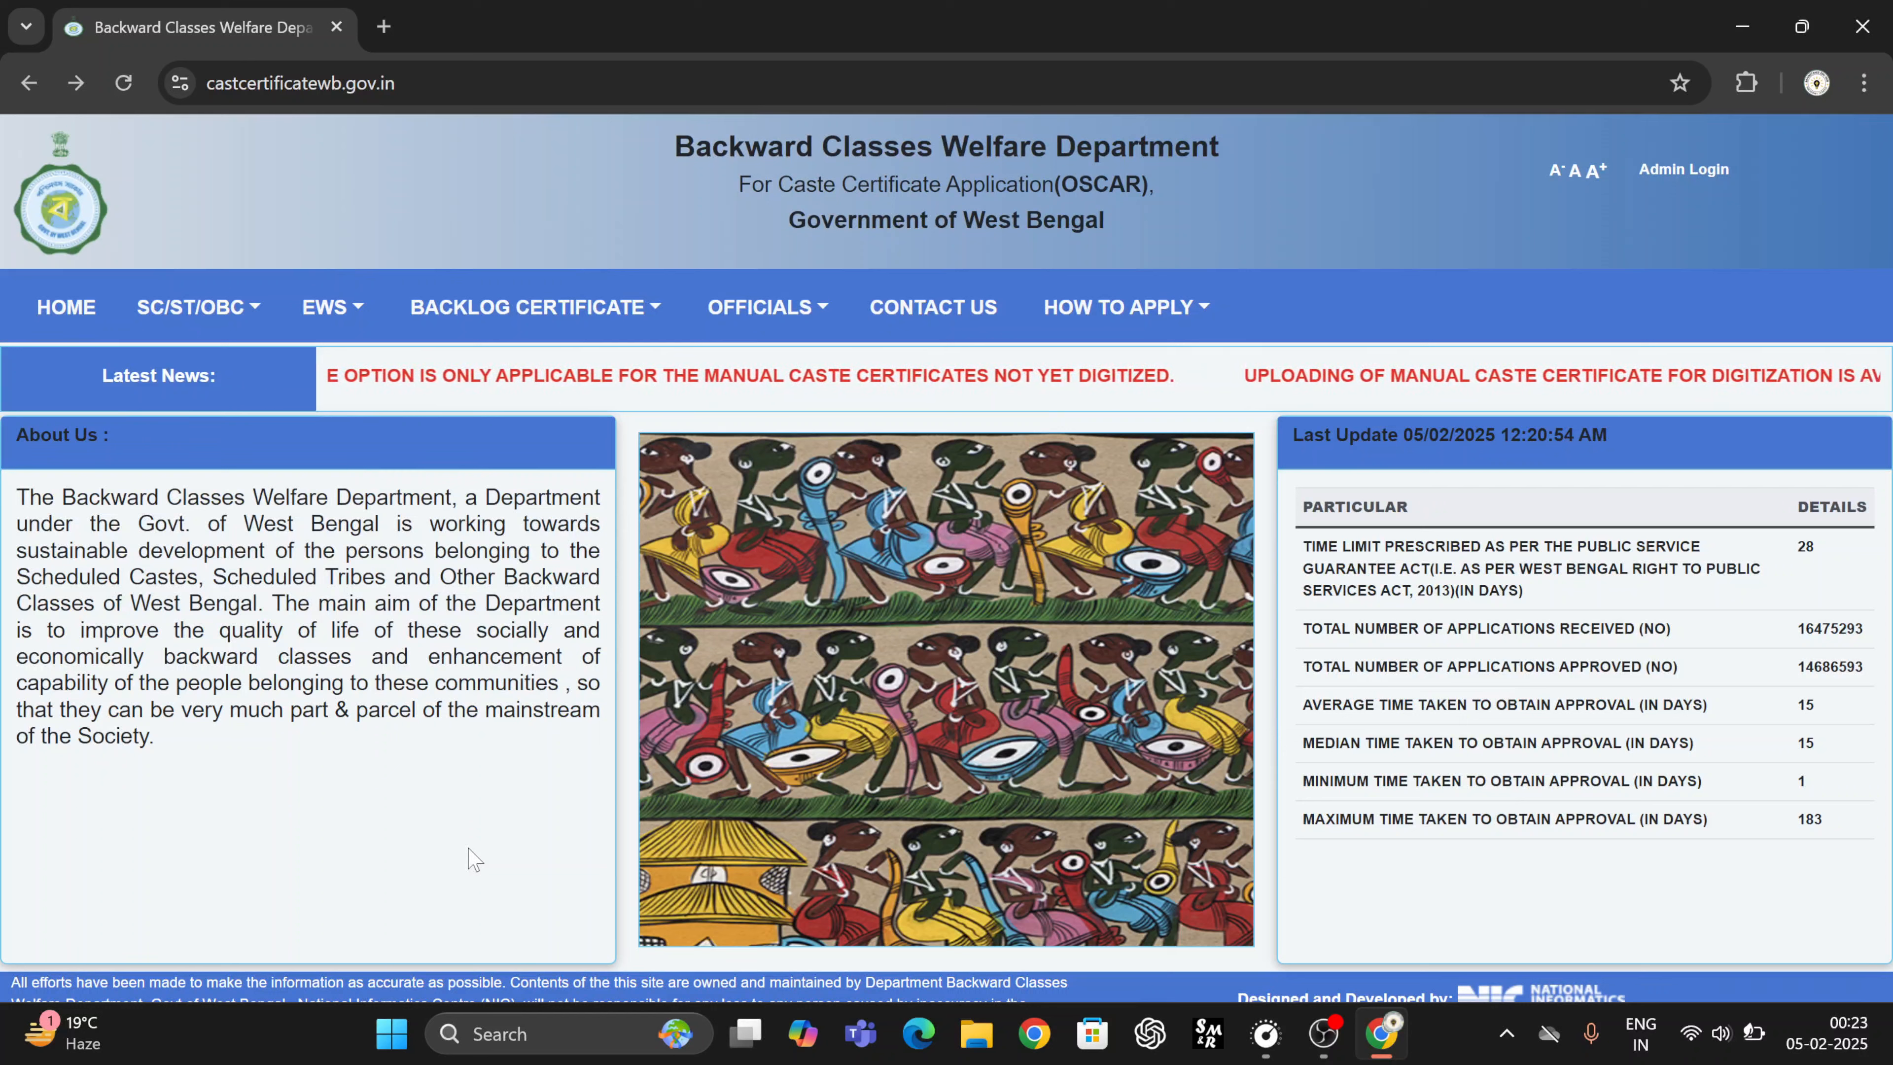